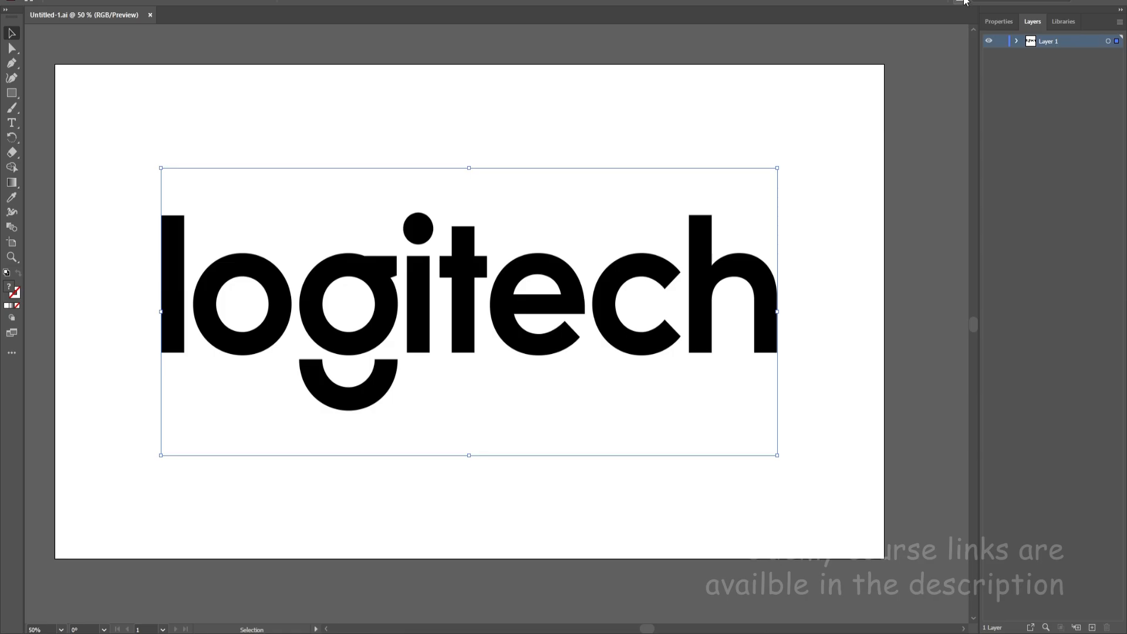
# Step: Switch to the Automation workspace and enlarge the area available for the layer list
pyautogui.click(960, 3)
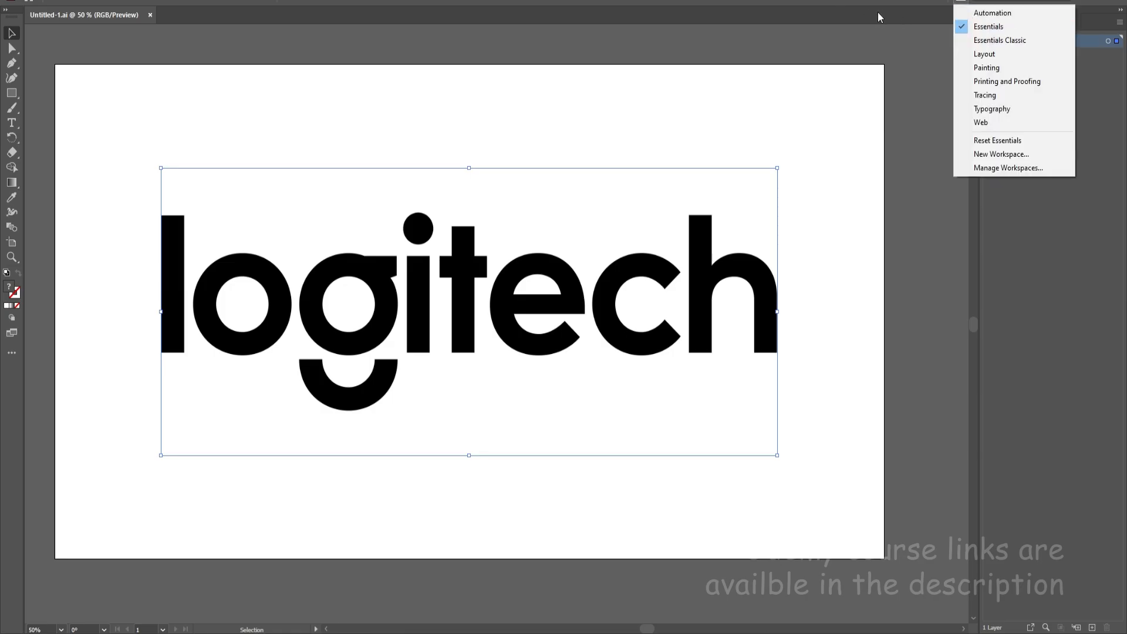
pyautogui.click(991, 14)
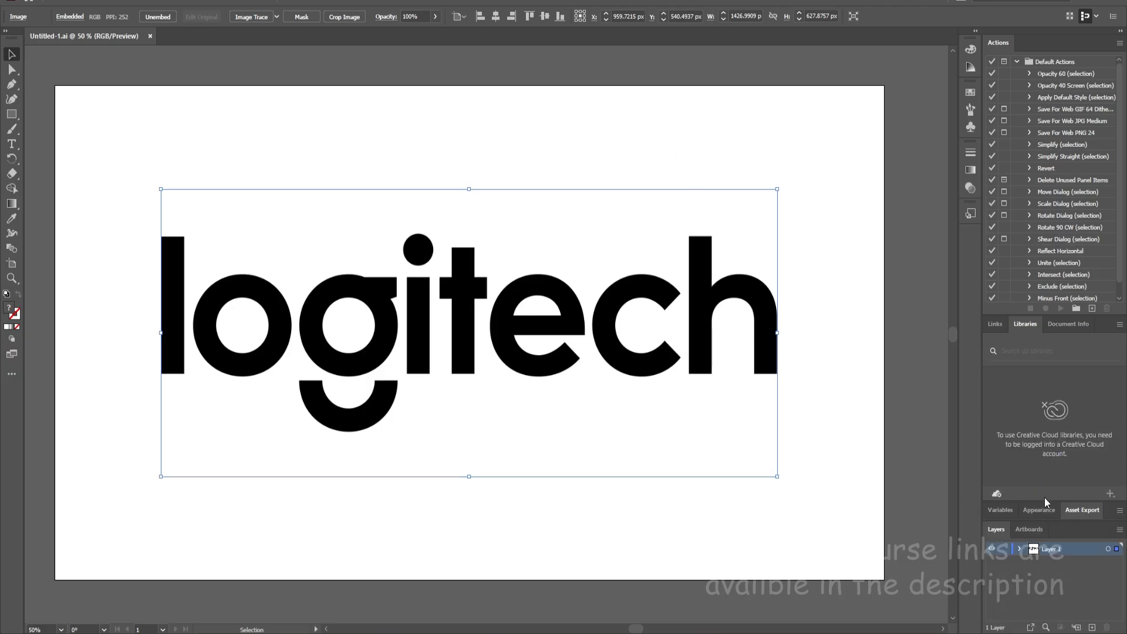
pyautogui.moveTo(1044, 500); pyautogui.dragTo(1071, 250)
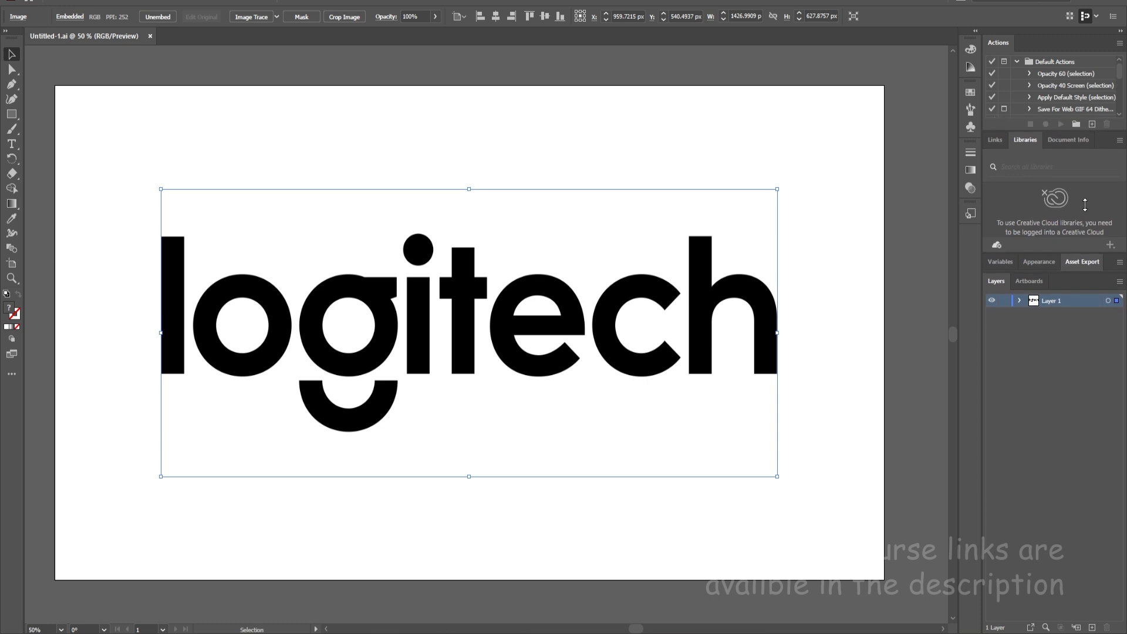
# Step: Trace the logitech logo image with Image Trace at the default preset and expand the result into vector paths
pyautogui.click(882, 256)
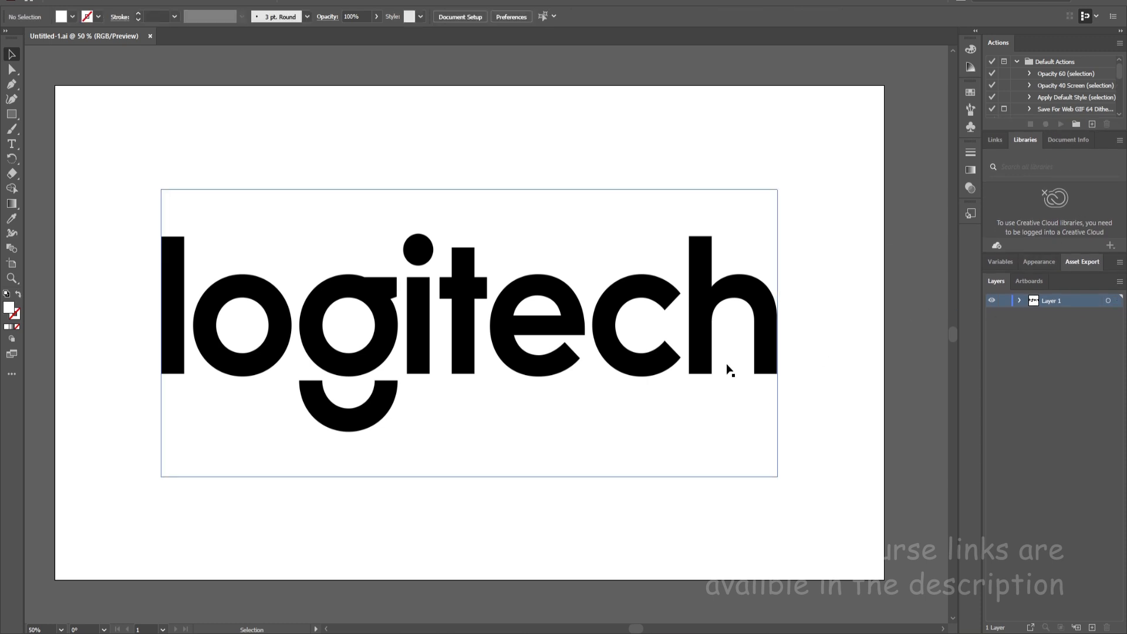
pyautogui.click(654, 370)
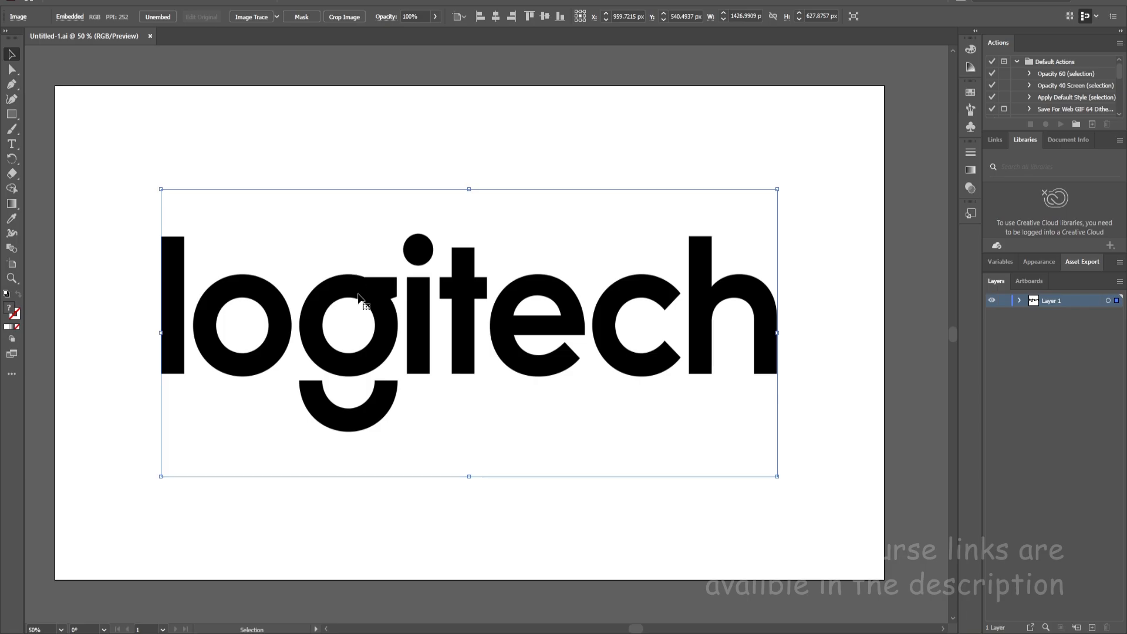
pyautogui.click(246, 19)
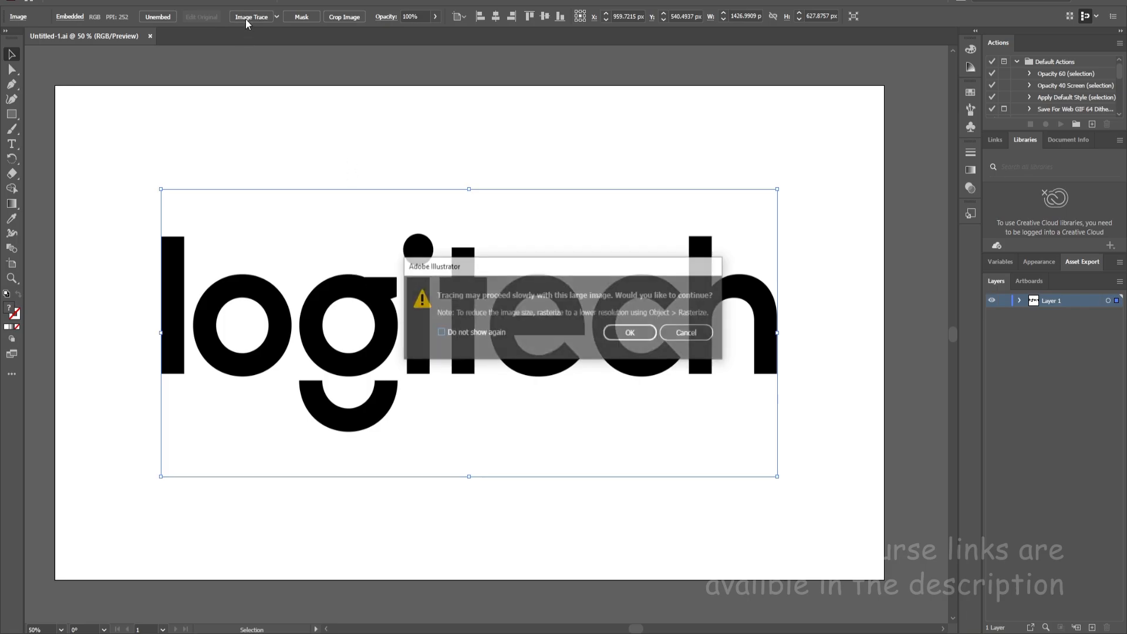
pyautogui.click(646, 330)
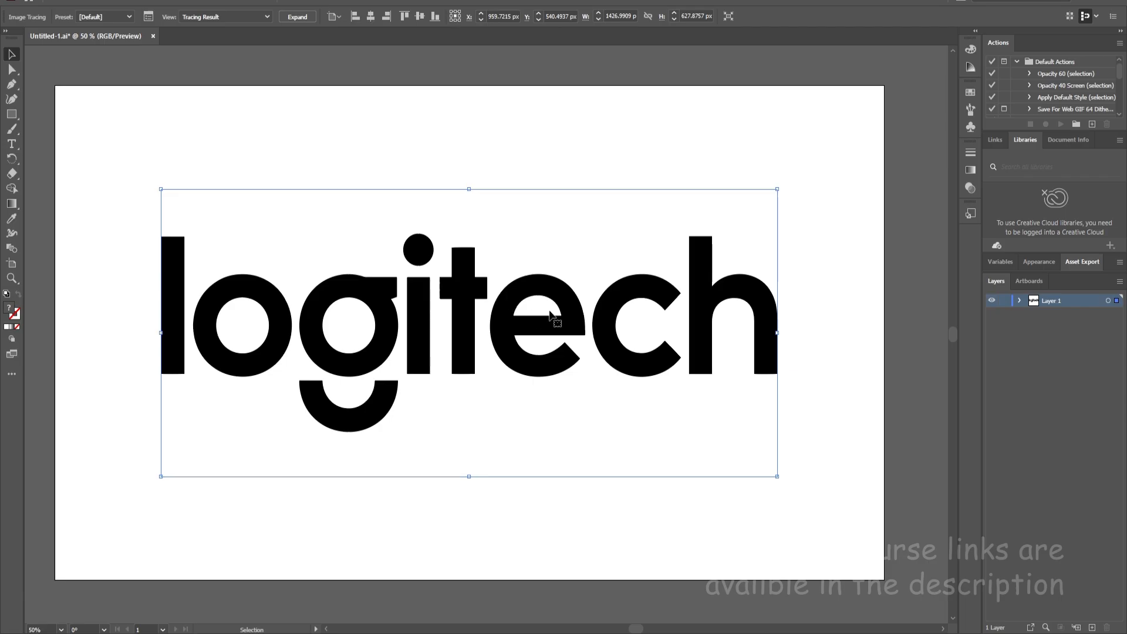
pyautogui.click(309, 17)
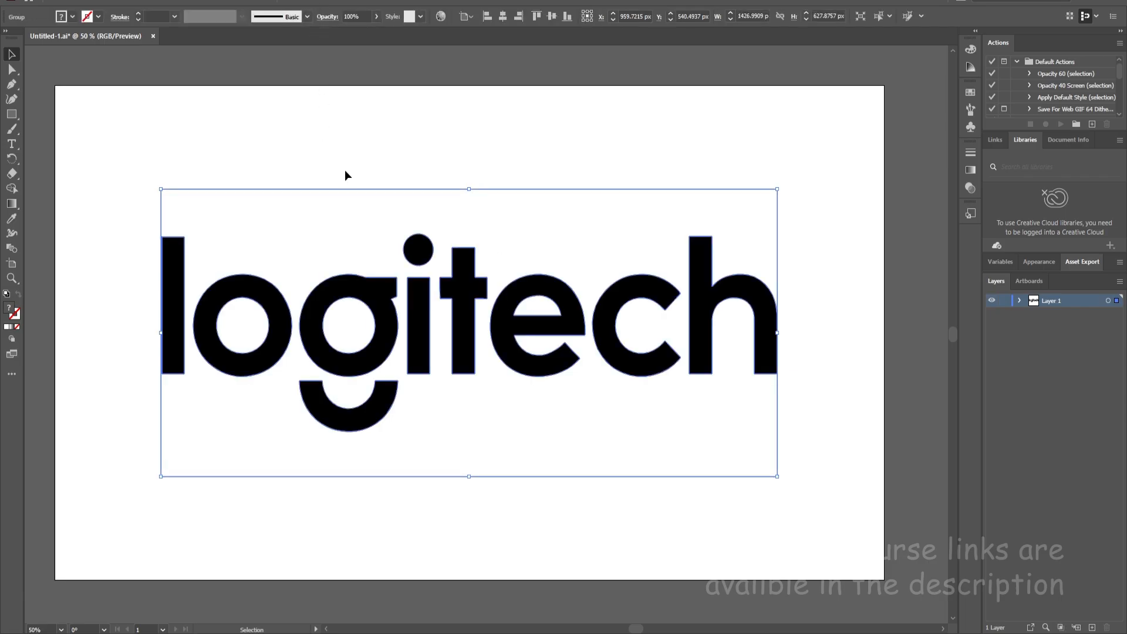
# Step: Ungroup the expanded logo tracing and deselect it
pyautogui.click(390, 130)
pyautogui.click(417, 278)
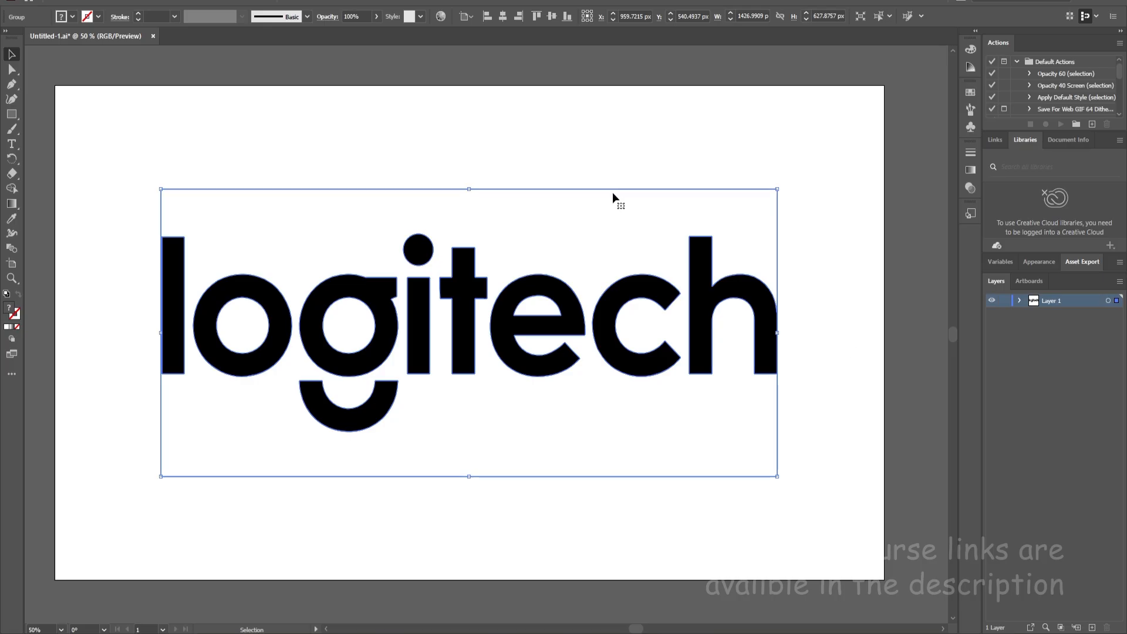
pyautogui.rightClick(554, 302)
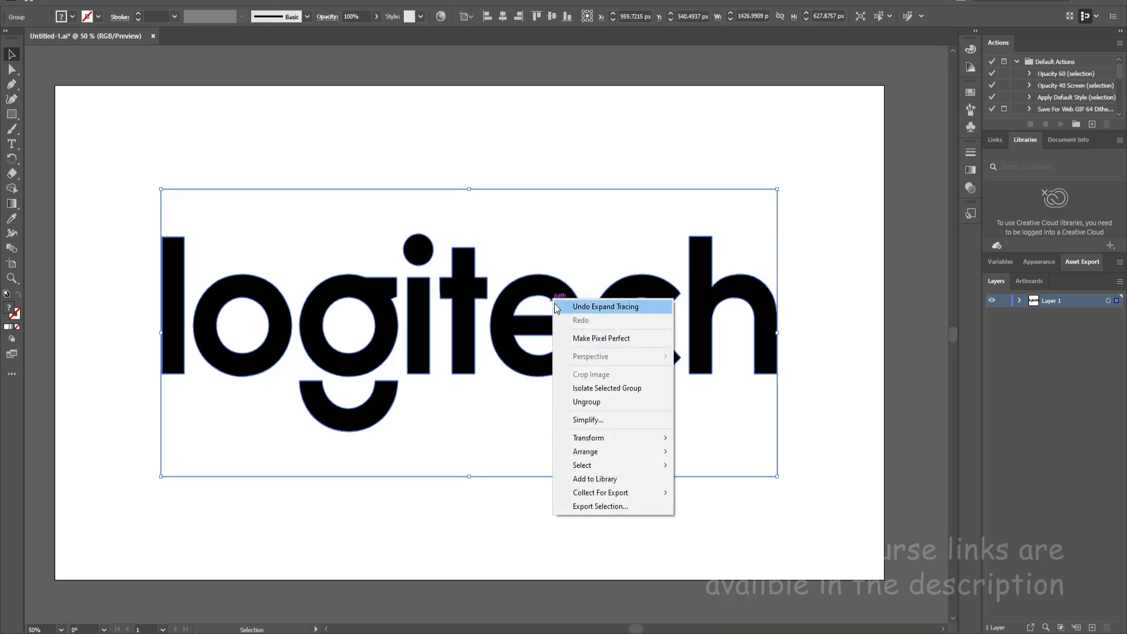
pyautogui.click(606, 409)
pyautogui.click(616, 529)
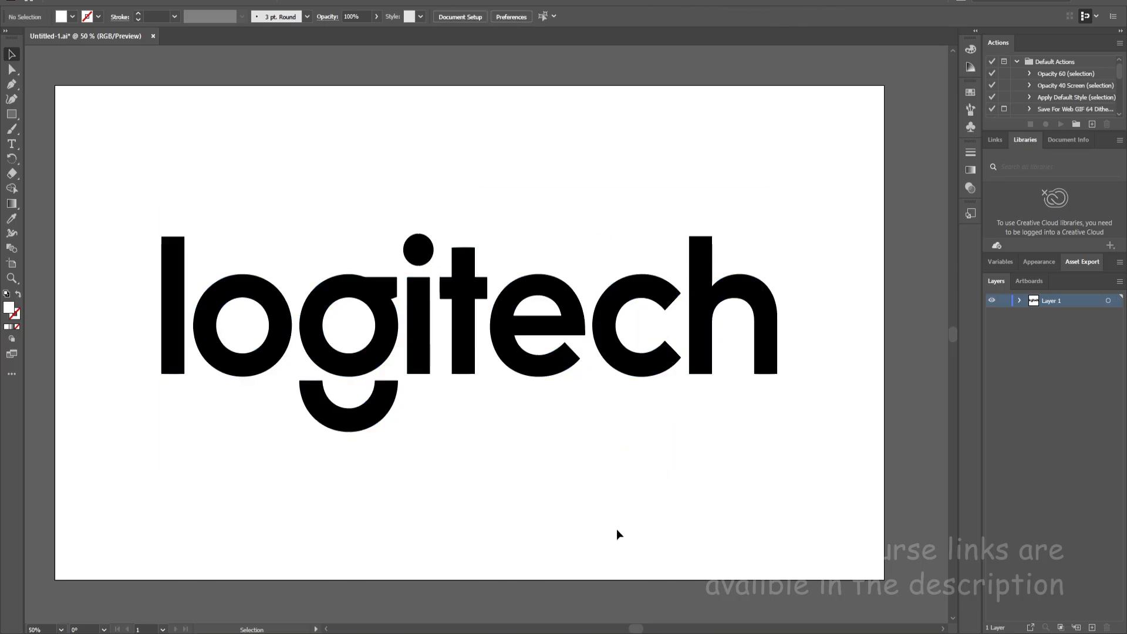
# Step: Delete the white background shape and the white fills inside the letters o, g and e
pyautogui.click(604, 467)
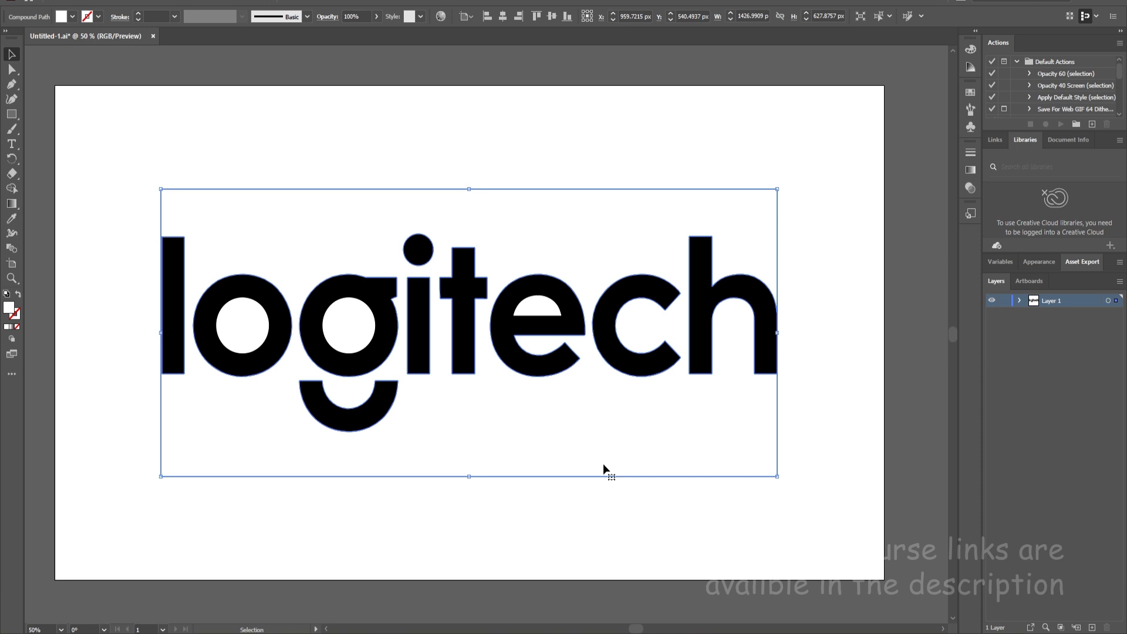
pyautogui.click(603, 468)
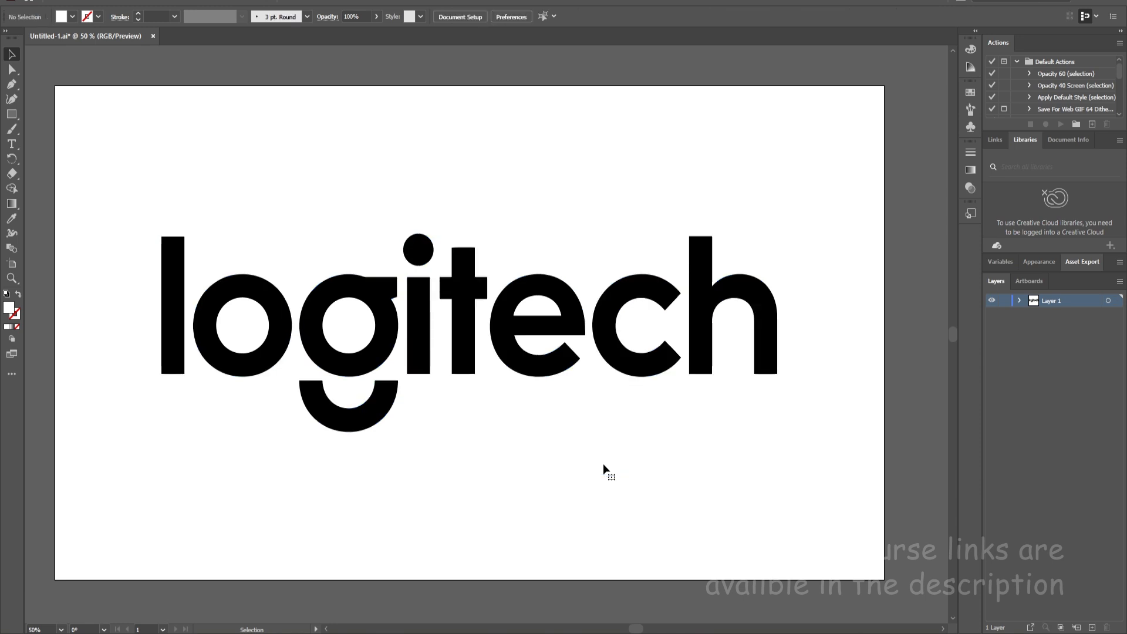
pyautogui.click(260, 309)
pyautogui.click(260, 327)
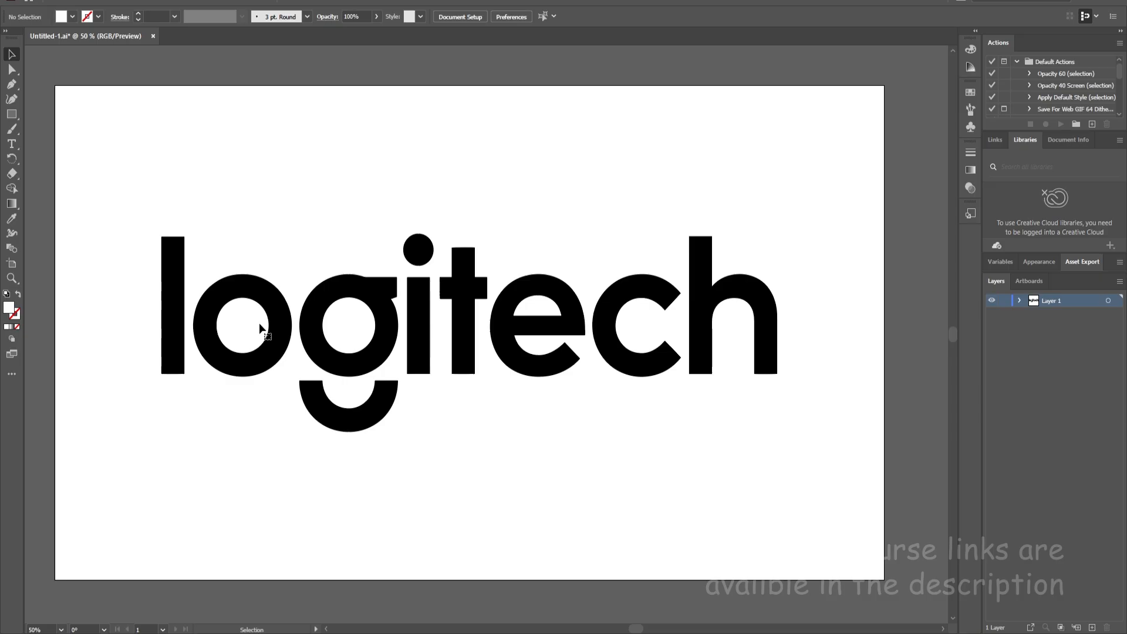
pyautogui.click(355, 326)
pyautogui.press('Delete')
pyautogui.click(539, 308)
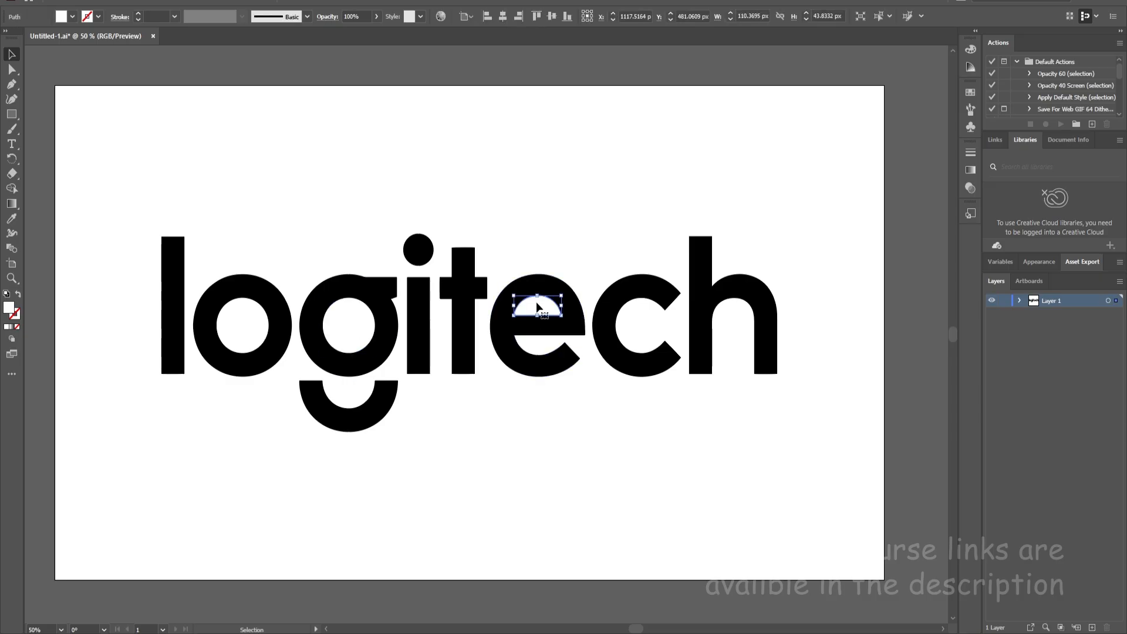
pyautogui.press('Delete')
# Step: Examine the letters of the logo one by one to check that each is a separate shape
pyautogui.click(268, 331)
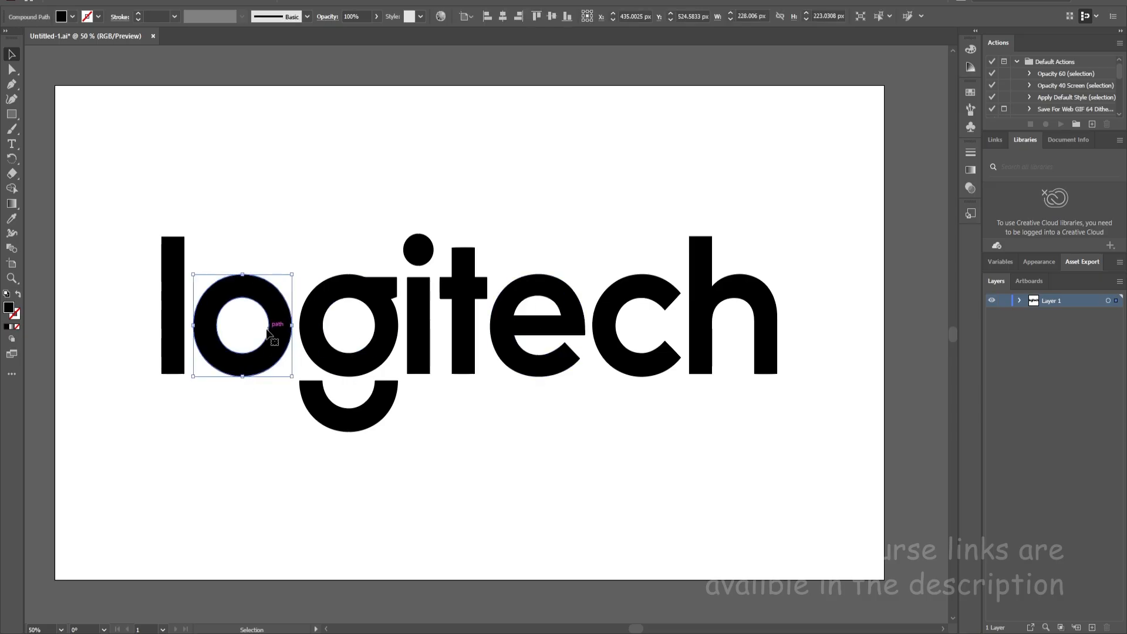
pyautogui.click(264, 455)
pyautogui.click(180, 329)
pyautogui.click(196, 297)
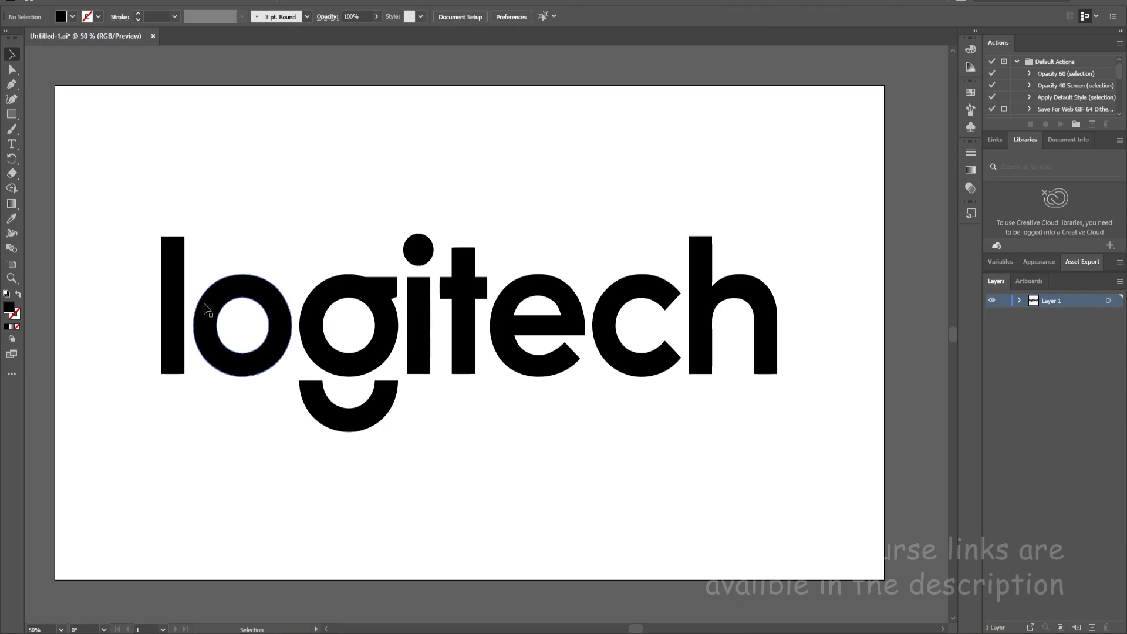
pyautogui.click(280, 320)
pyautogui.click(386, 301)
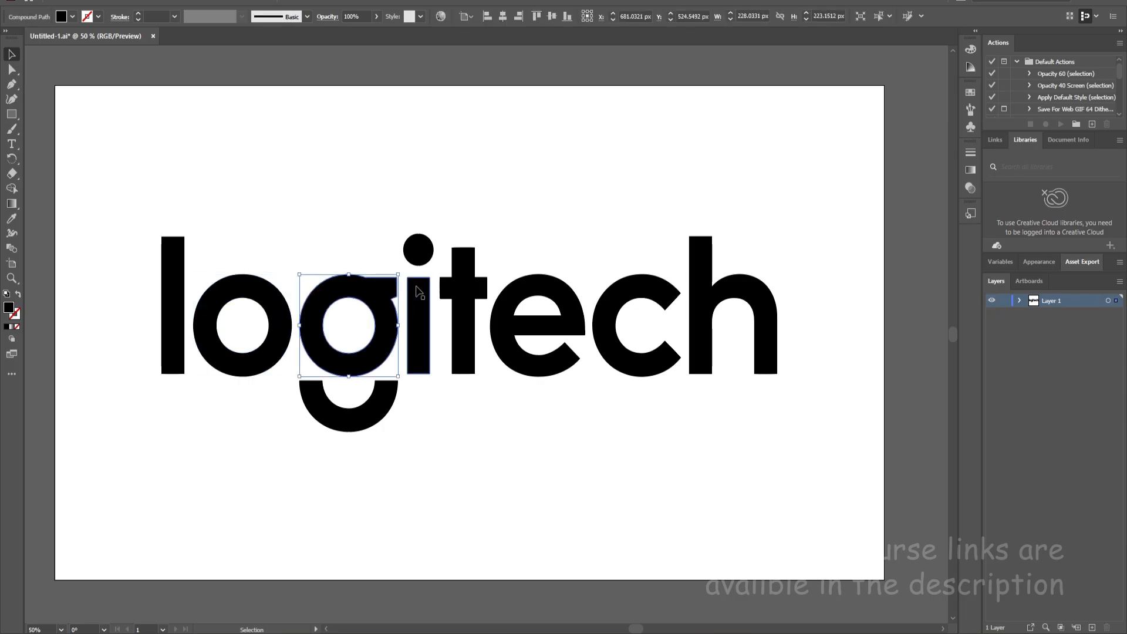
pyautogui.click(417, 287)
pyautogui.click(457, 280)
pyautogui.click(530, 305)
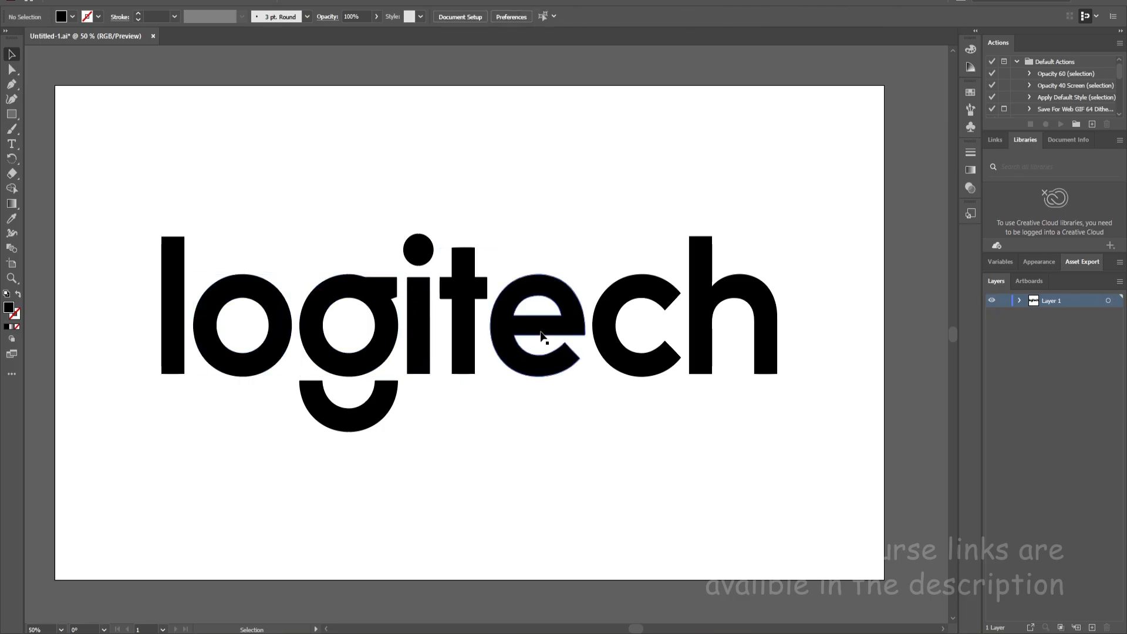
# Step: Expand Layer 1, target all its artwork and release the paths to separate layers with the Sequence option
pyautogui.click(1020, 300)
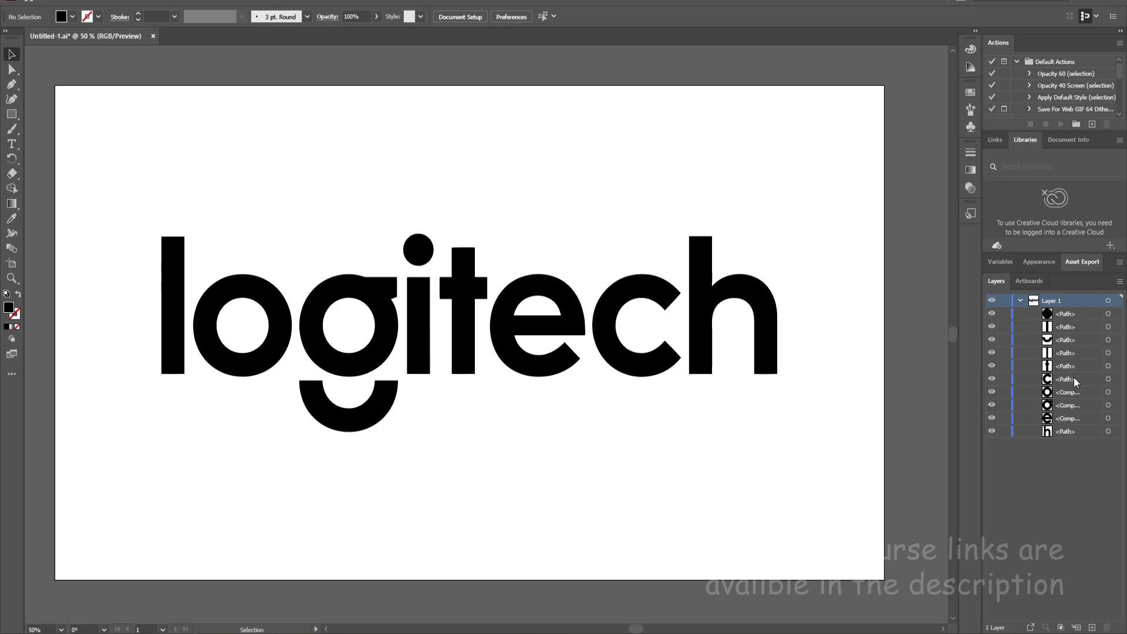
pyautogui.click(1109, 301)
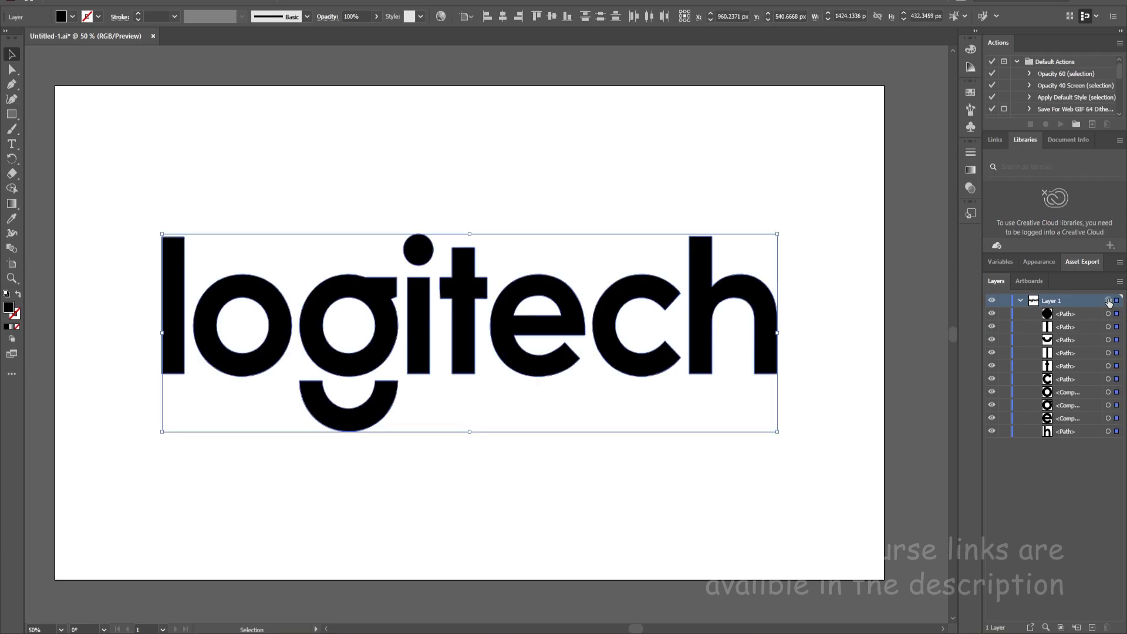
pyautogui.click(1120, 264)
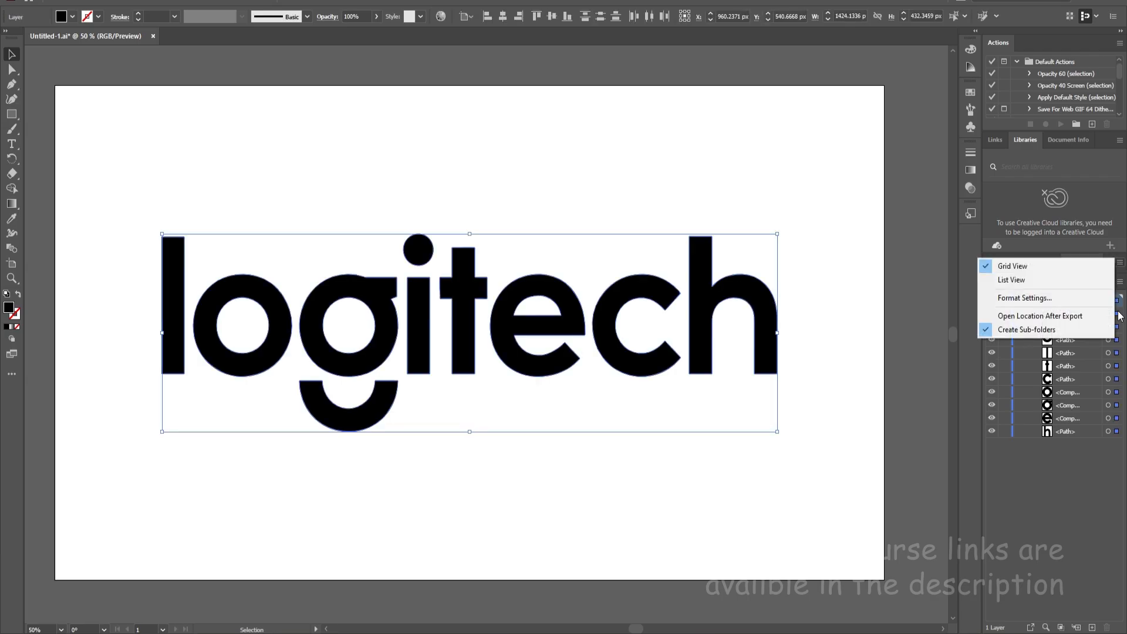
pyautogui.click(1119, 283)
pyautogui.click(1119, 282)
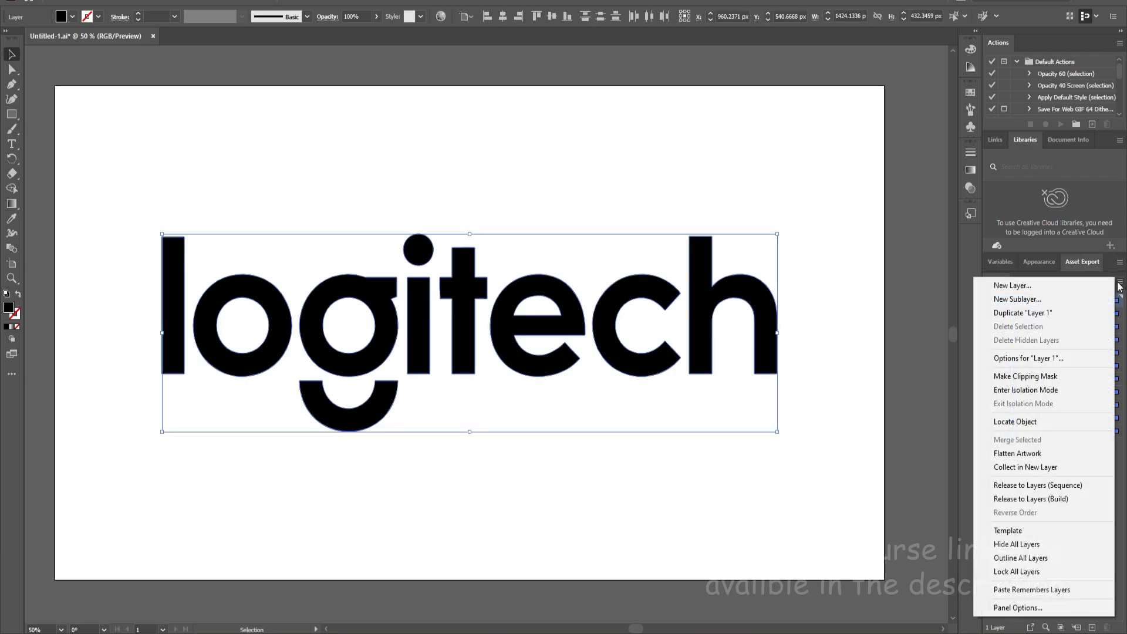
pyautogui.click(1025, 485)
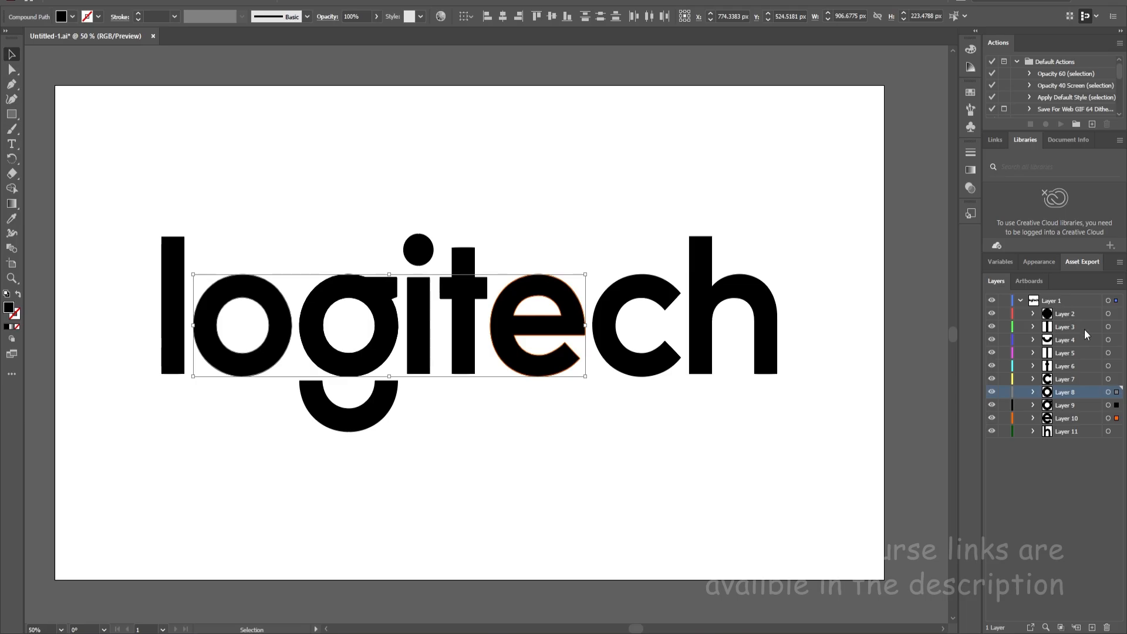
# Step: Move Layer 2 through Layer 11 out of Layer 1 to the top level, and delete the empty Layer 1
pyautogui.click(1071, 317)
pyautogui.keyDown('shift'); pyautogui.click(1069, 429); pyautogui.keyUp('shift')
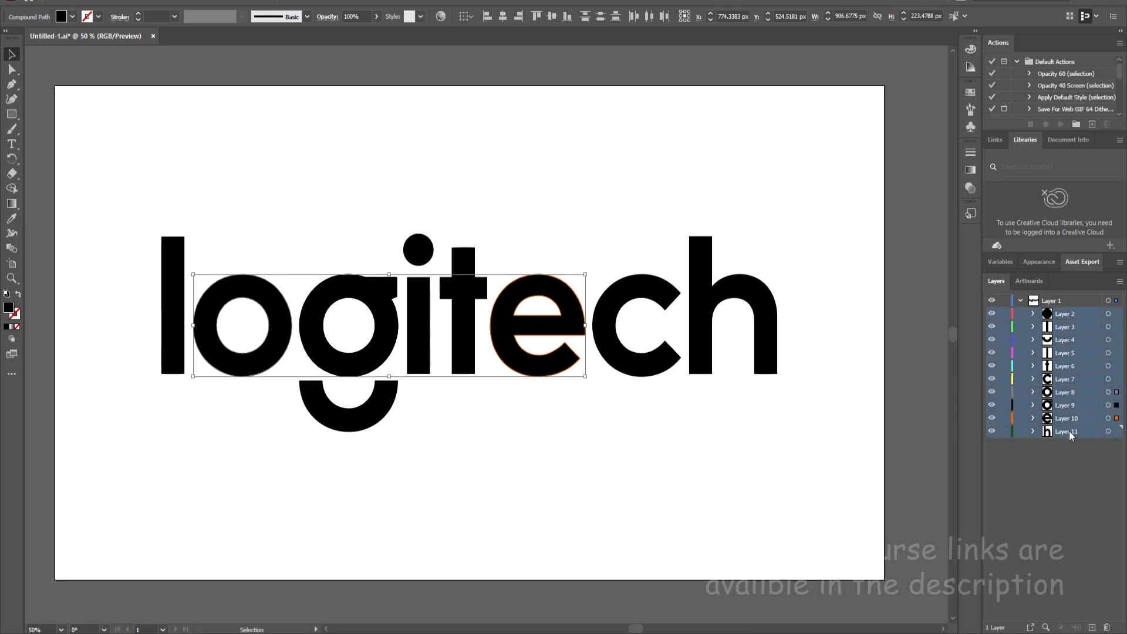
pyautogui.moveTo(1068, 431); pyautogui.dragTo(1073, 530)
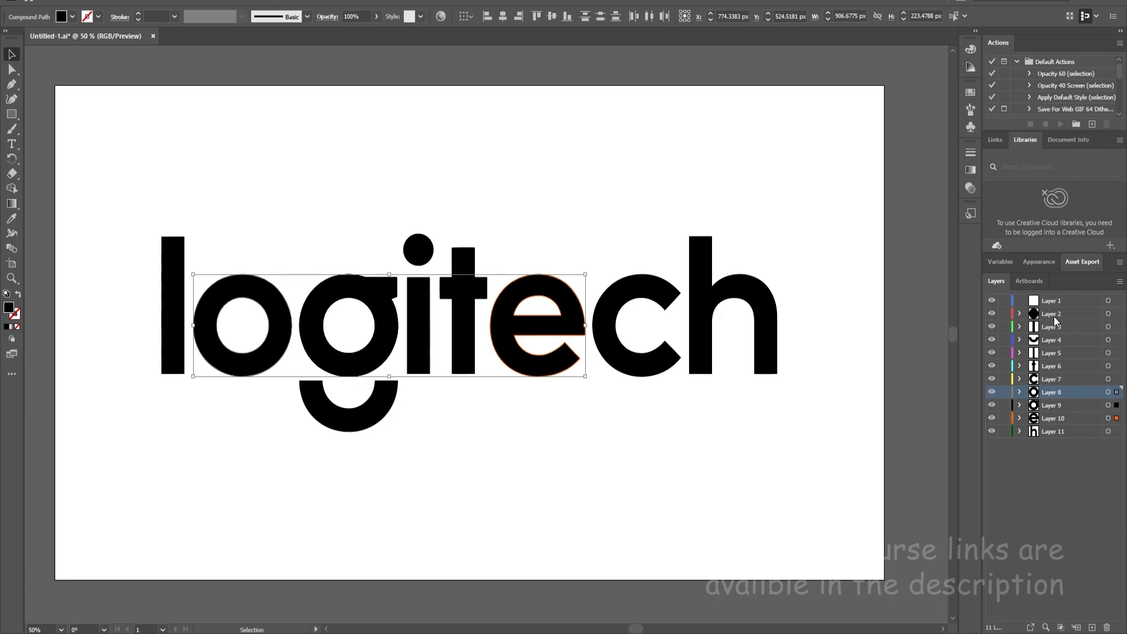
pyautogui.click(1047, 301)
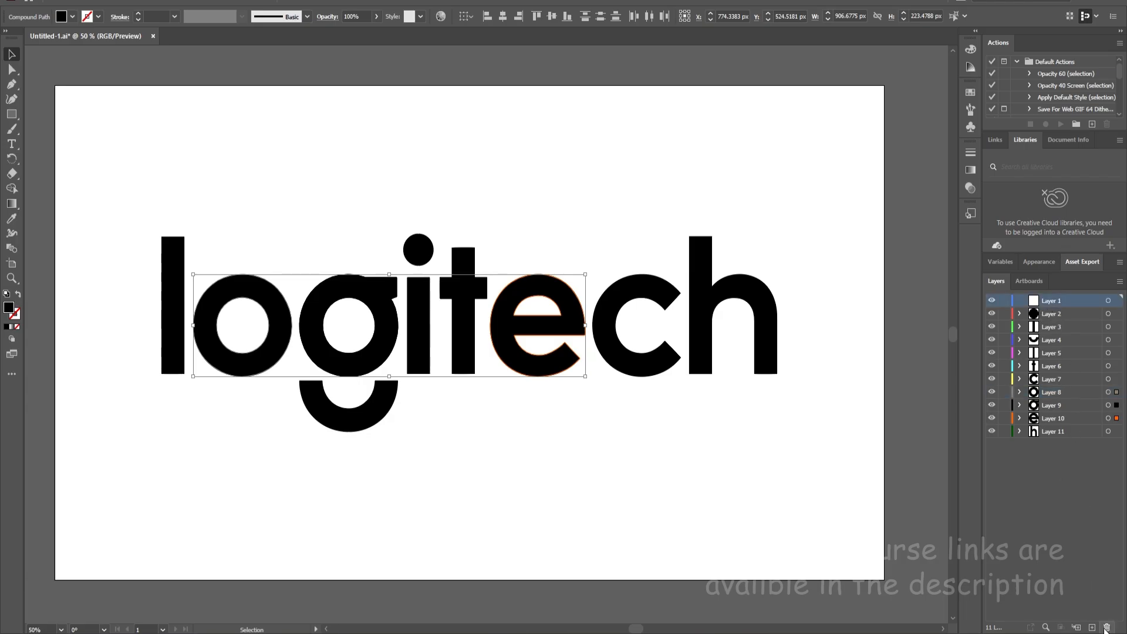
pyautogui.click(1106, 628)
pyautogui.click(419, 559)
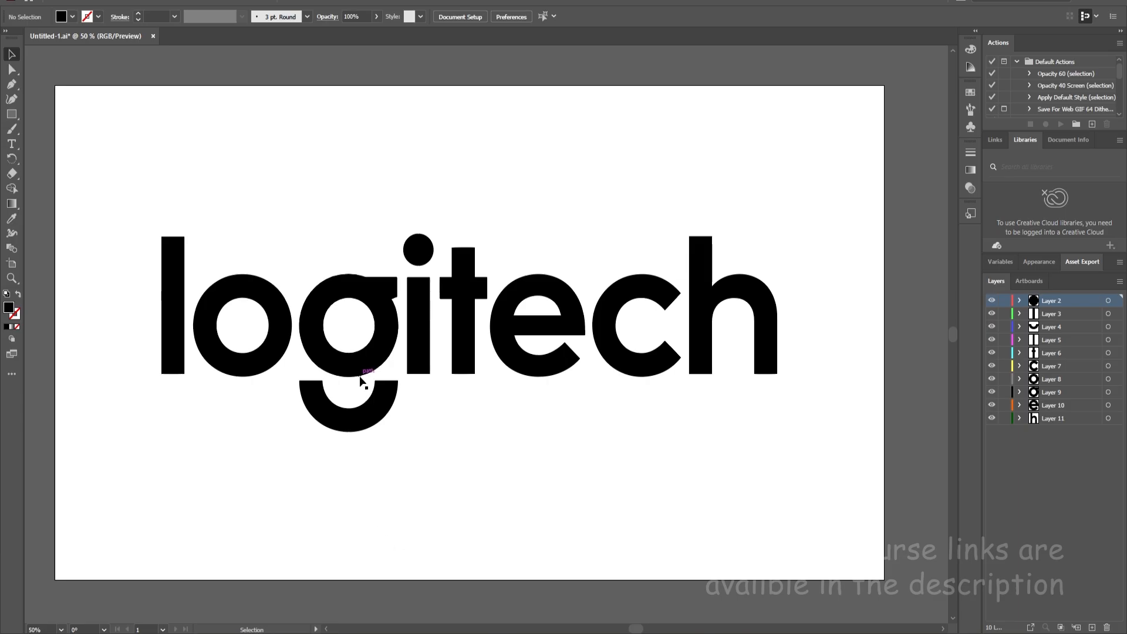
# Step: Group the ring and the lower arc of the letter g into one object
pyautogui.click(360, 380)
pyautogui.click(367, 415)
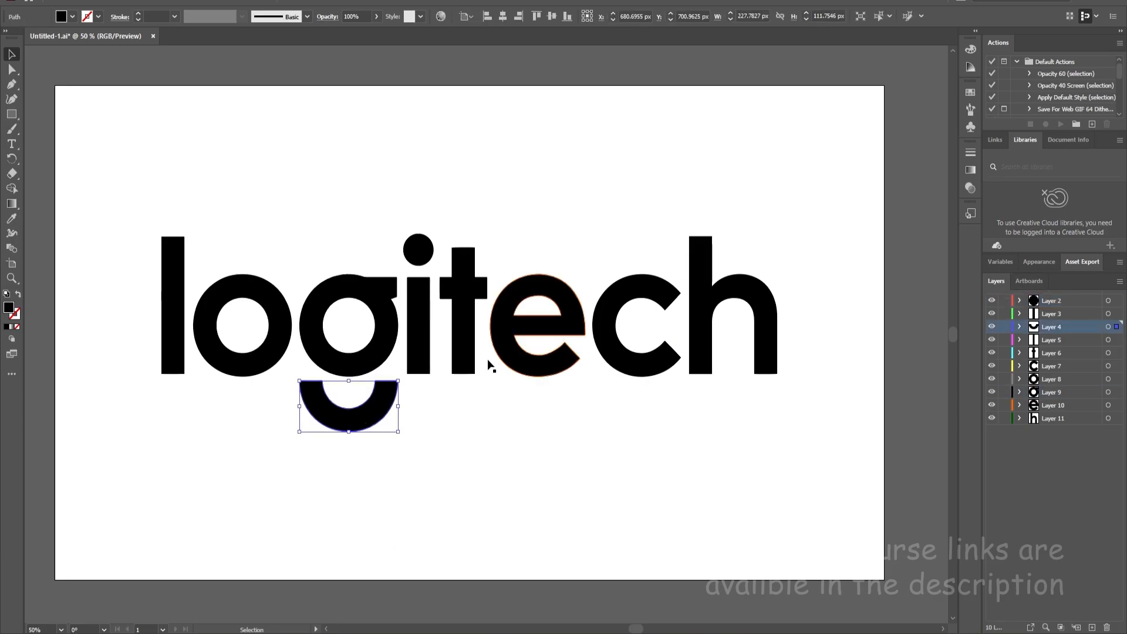
pyautogui.click(371, 492)
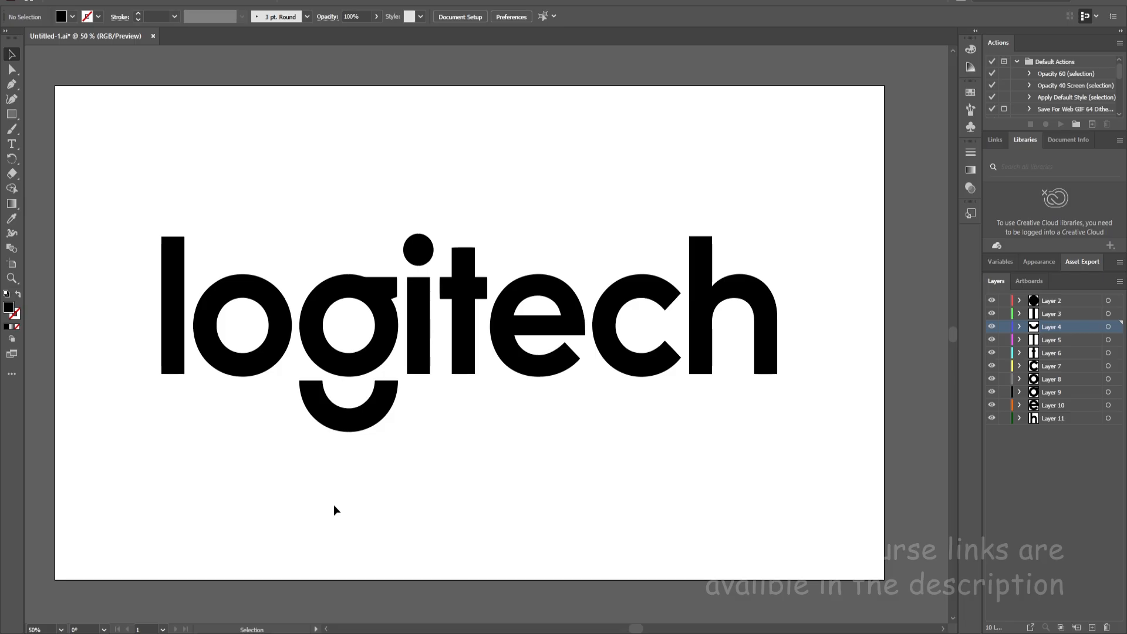
pyautogui.moveTo(336, 510); pyautogui.dragTo(328, 349)
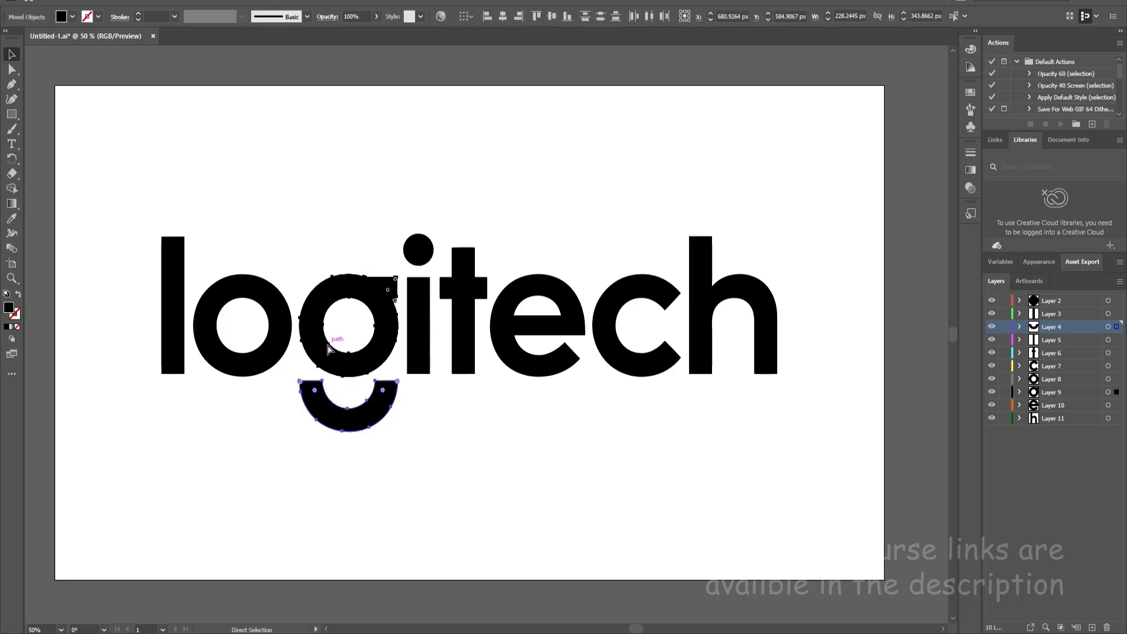
pyautogui.hotkey('ctrl', 'g')
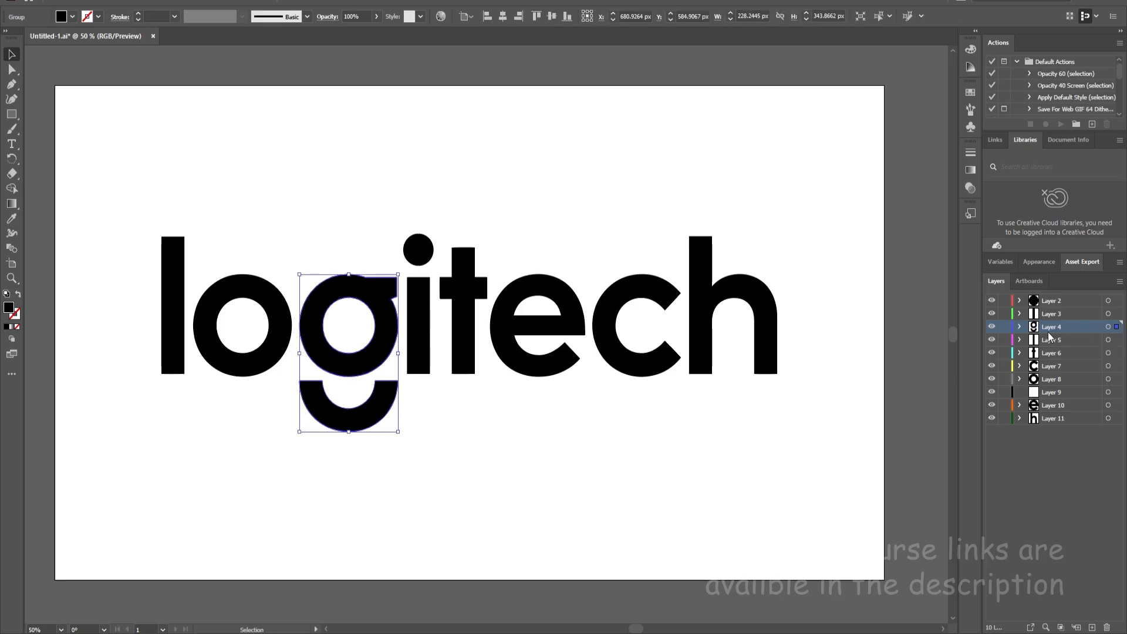
pyautogui.click(421, 200)
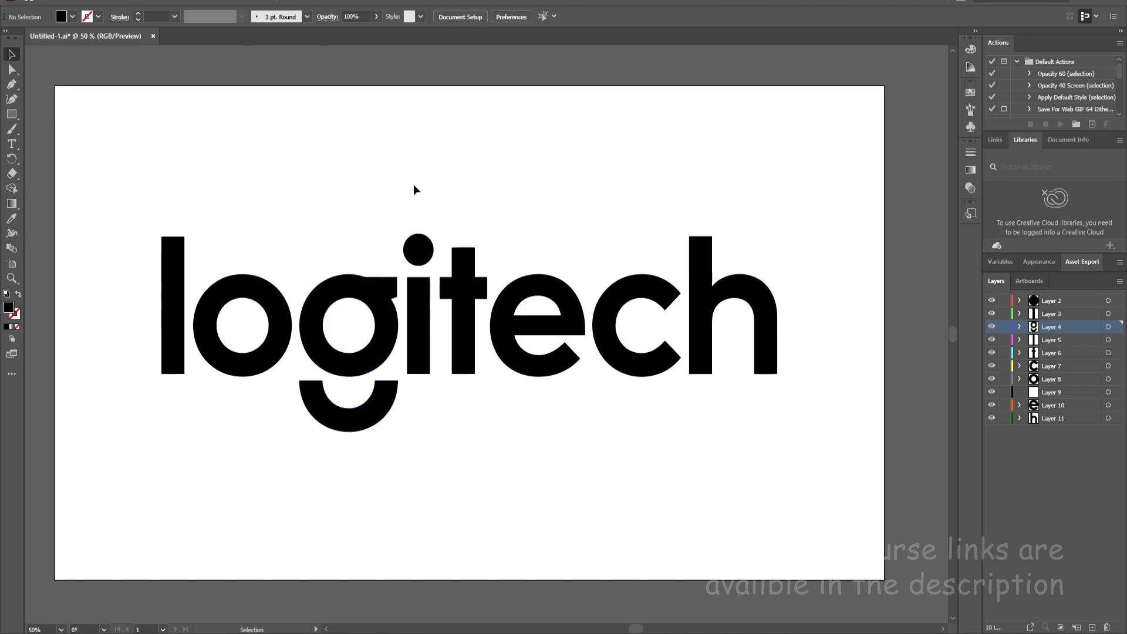
# Step: Group the dot and the stem of the letter i into one object
pyautogui.moveTo(415, 206); pyautogui.dragTo(423, 311)
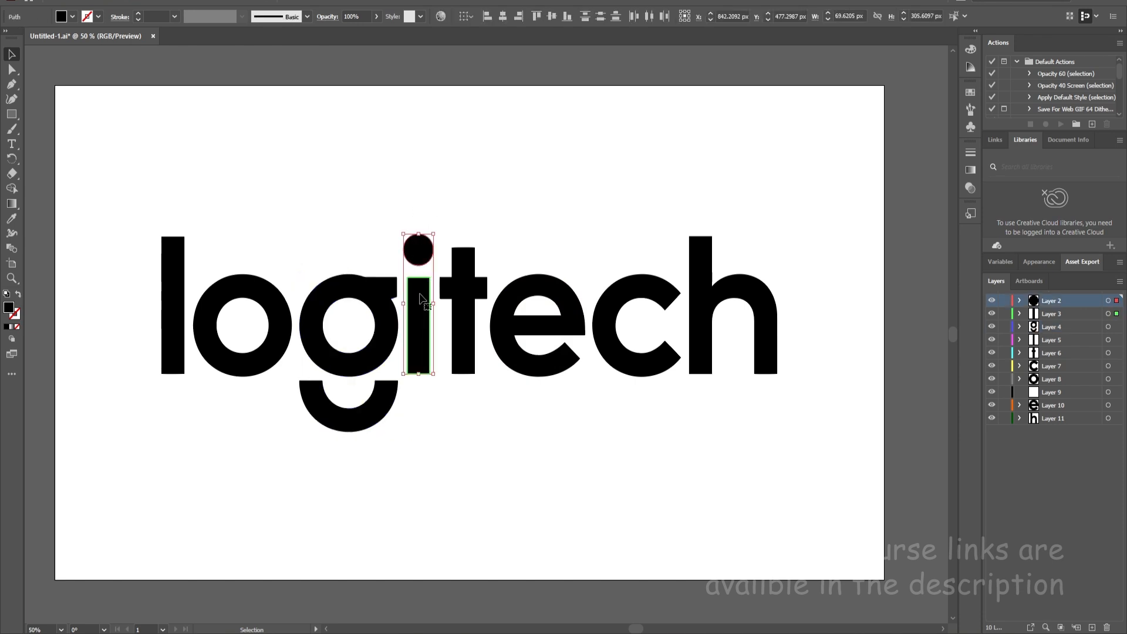
pyautogui.press('ctrl')
pyautogui.hotkey('ctrl', 'g')
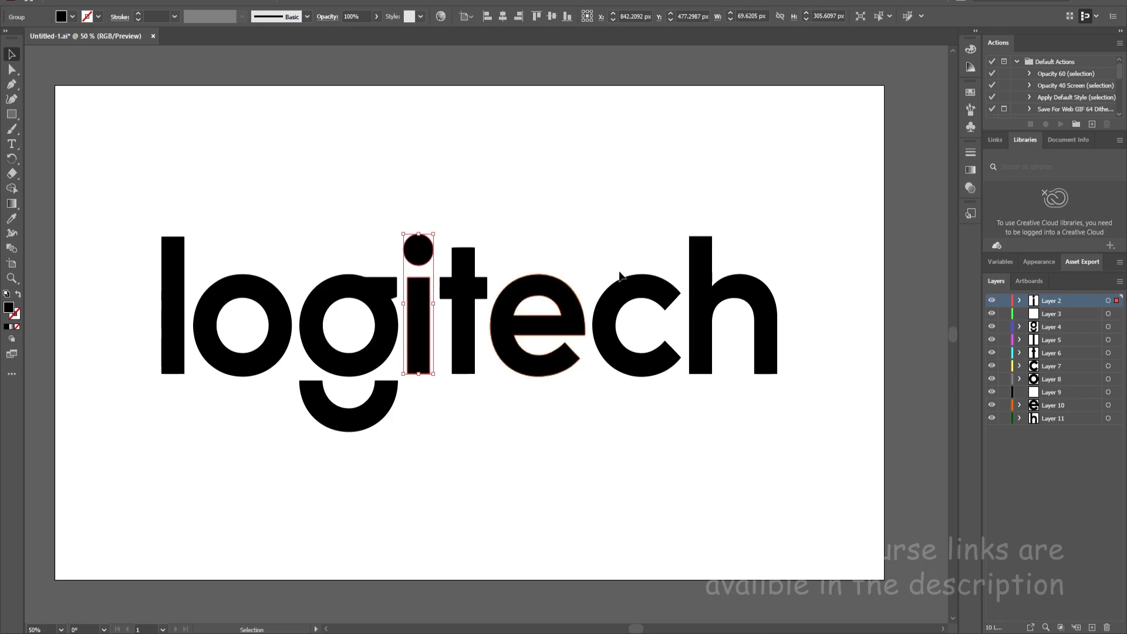
# Step: Delete the empty layers Layer 3 and Layer 9, deselect the artwork and save the document
pyautogui.click(1069, 314)
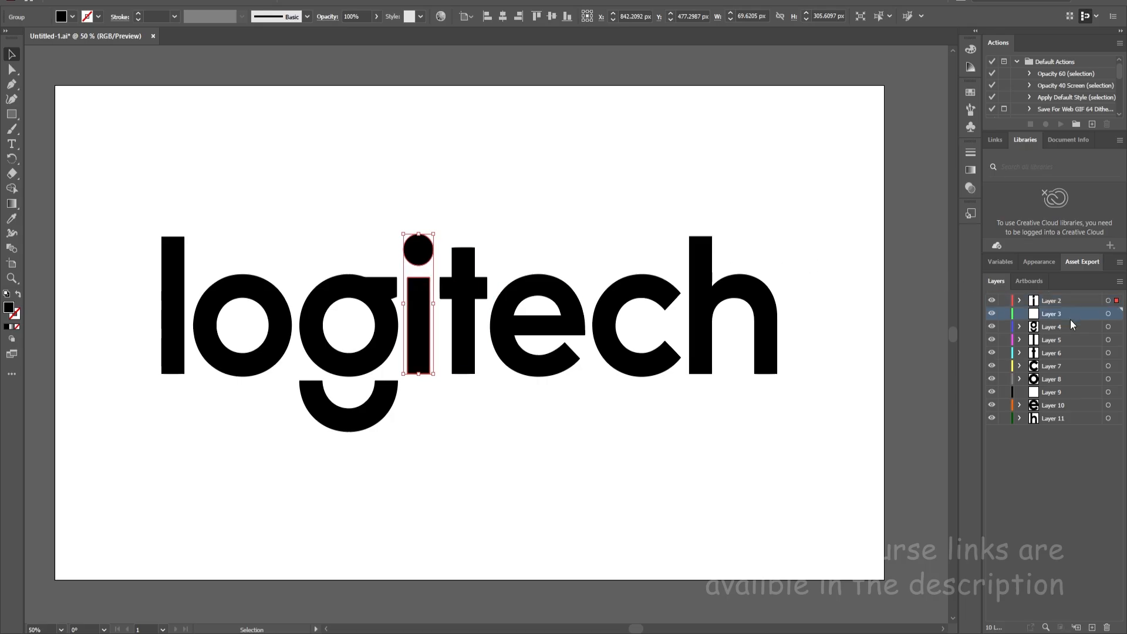
pyautogui.keyDown('ctrl'); pyautogui.click(1058, 388); pyautogui.keyUp('ctrl')
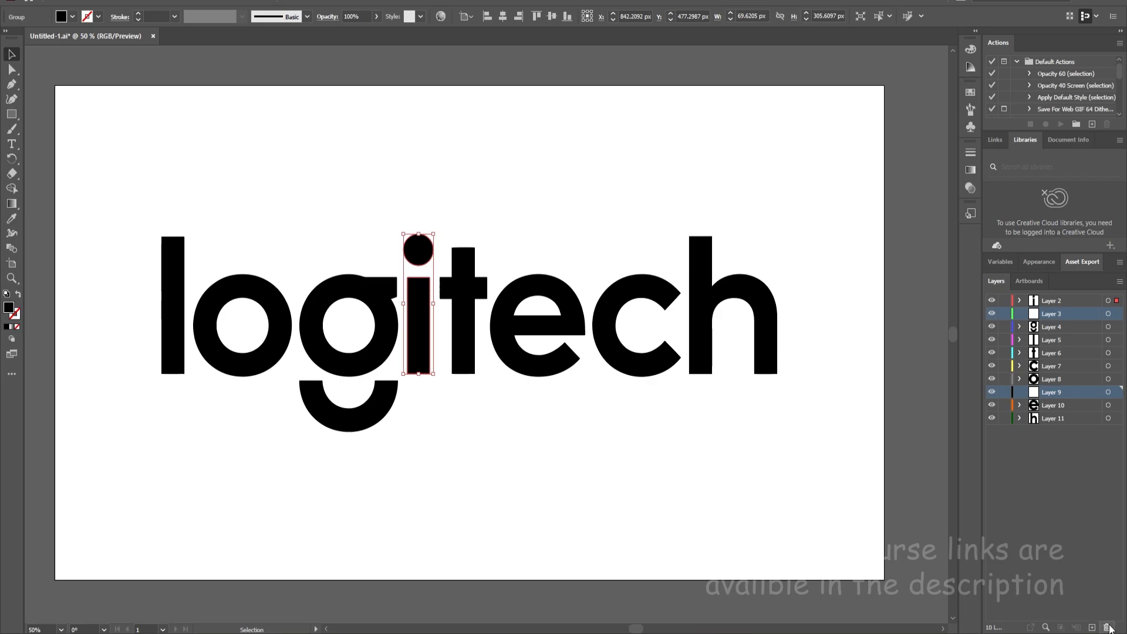
pyautogui.click(1107, 626)
pyautogui.click(820, 244)
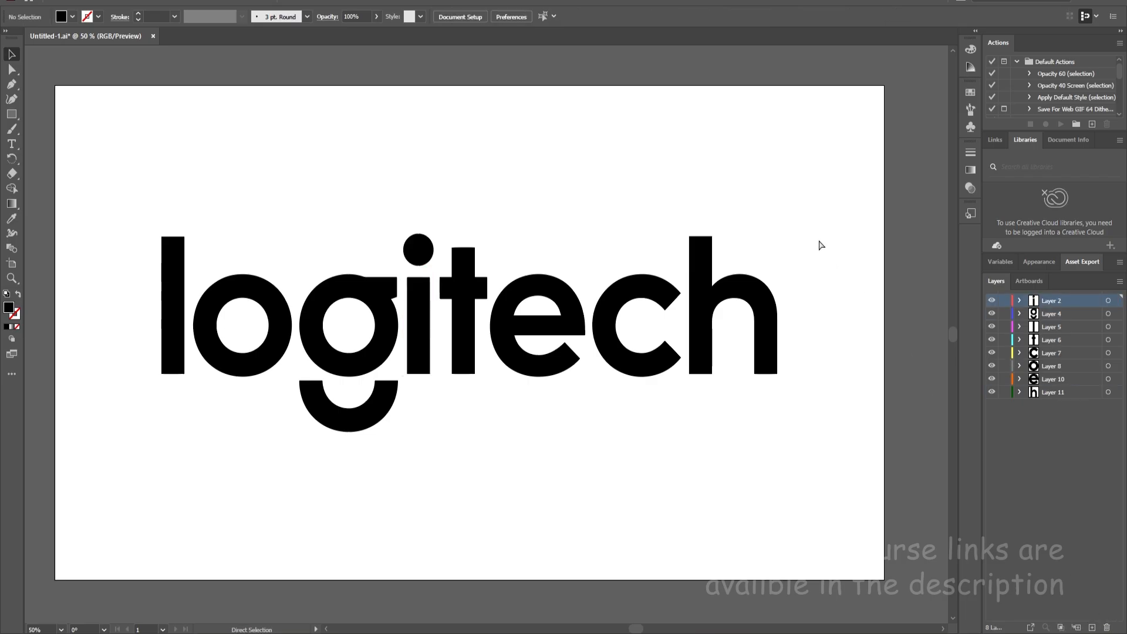
pyautogui.hotkey('ctrl', 's')
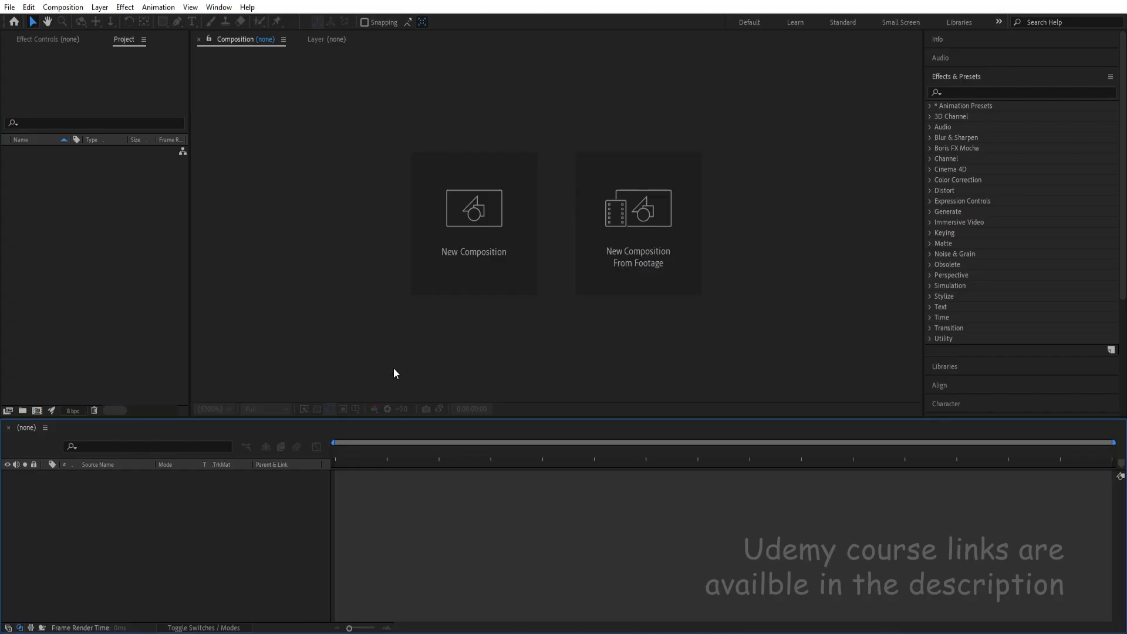
# Step: In After Effects, create a 1920 x 1080, 30 fps composition named Main Animation and display its Title/Action Safe guides
pyautogui.click(461, 189)
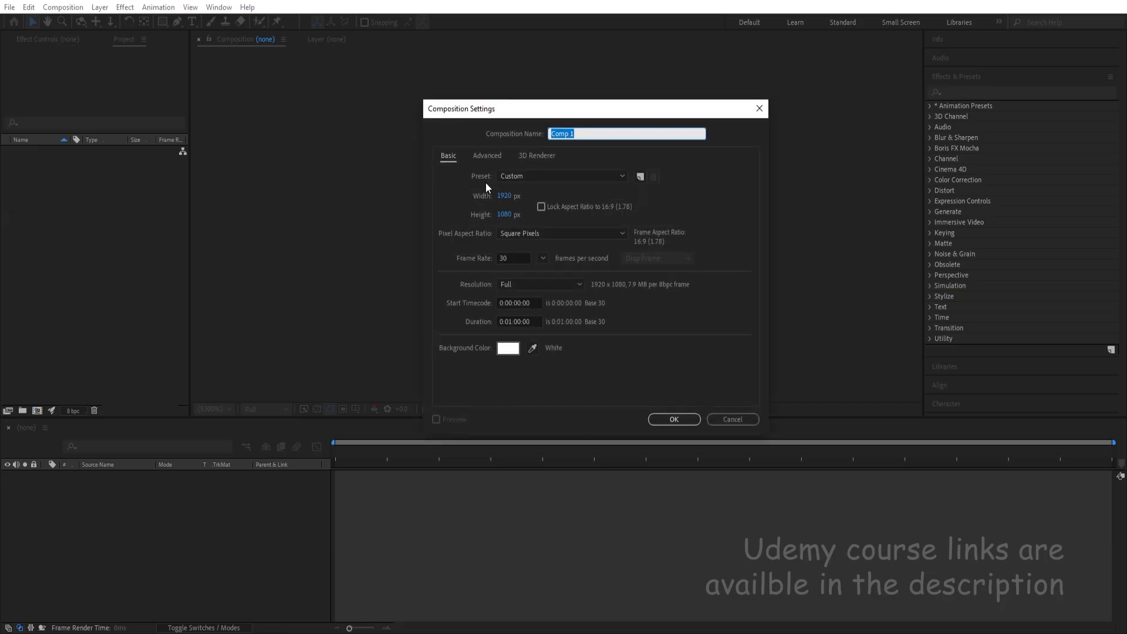
pyautogui.write('Main Animation')
pyautogui.click(673, 419)
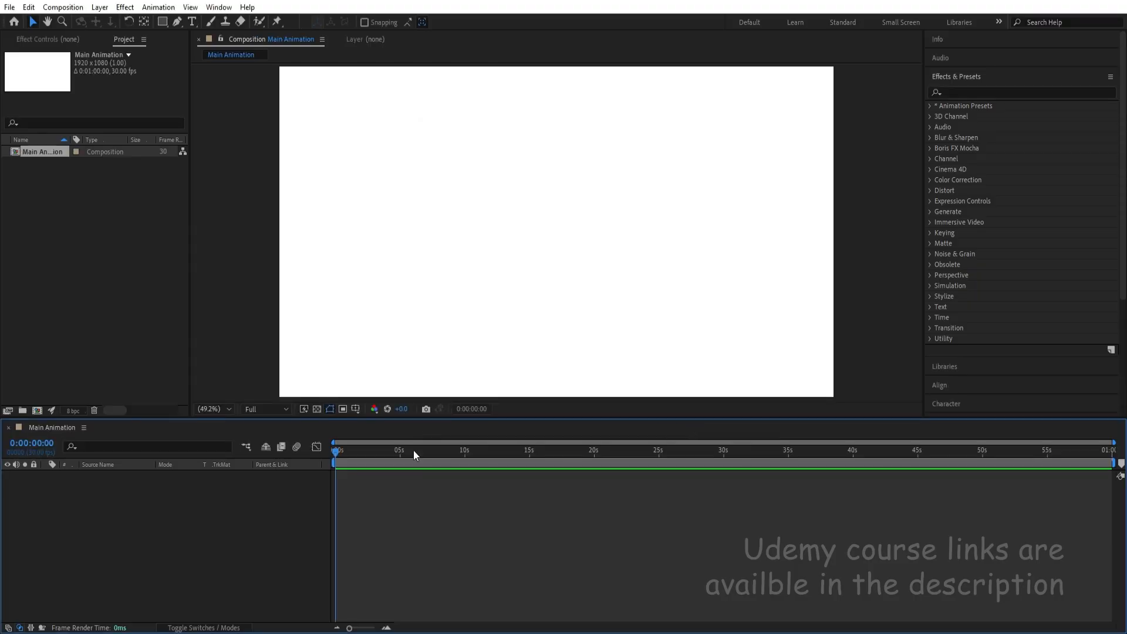
pyautogui.click(356, 409)
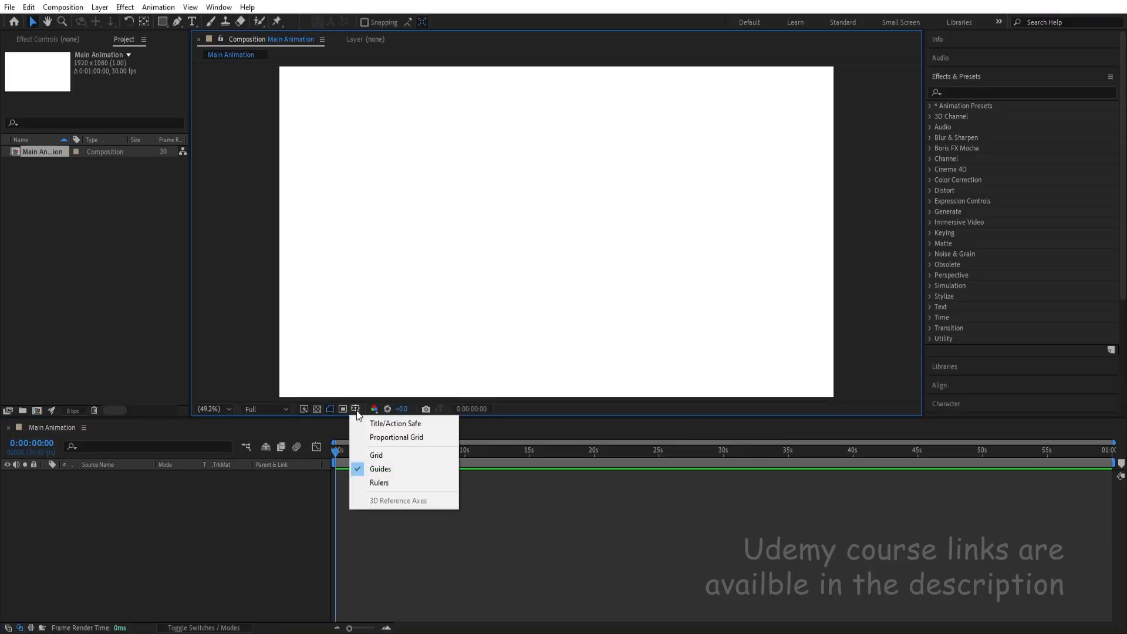
pyautogui.click(421, 423)
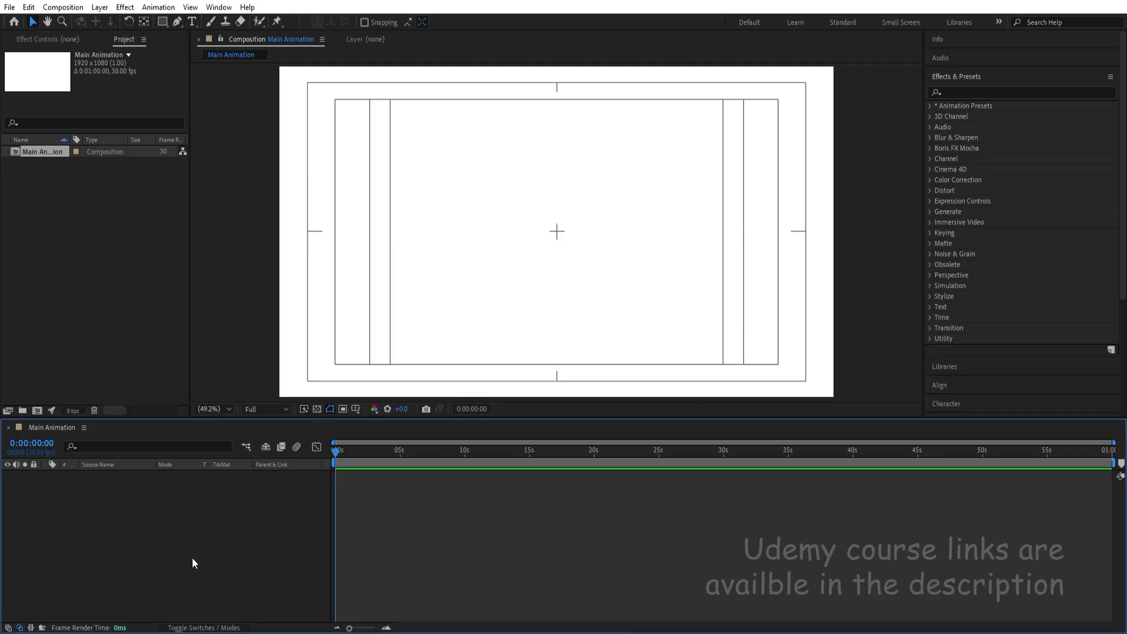
# Step: Add a full-size white solid to Main Animation as the background and lock its layer
pyautogui.hotkey('ctrl', 'y')
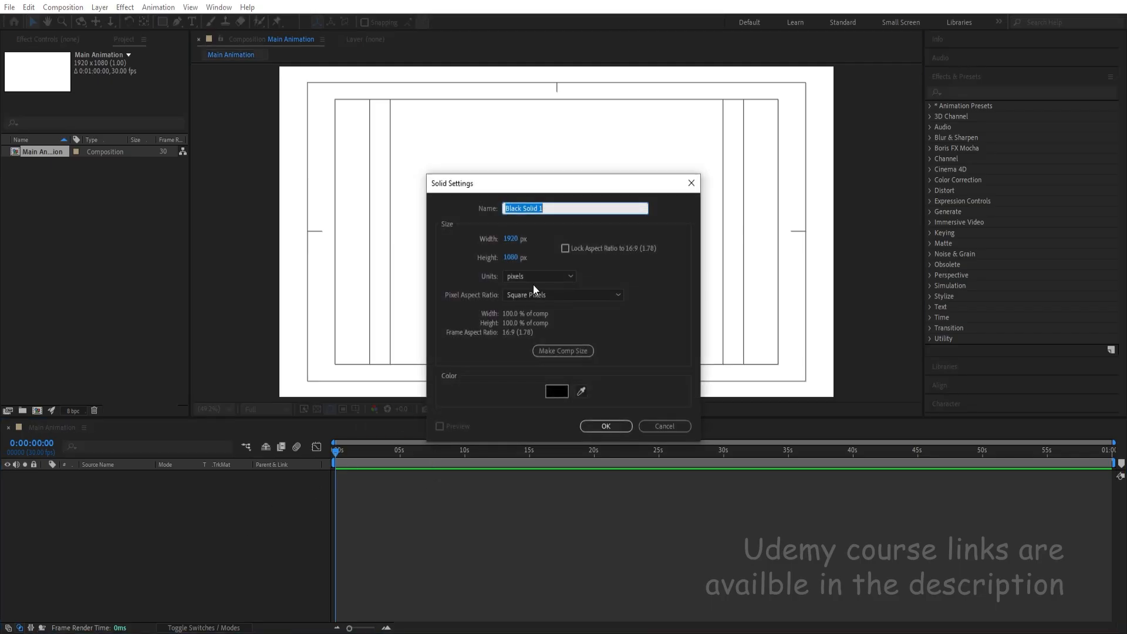
pyautogui.click(563, 389)
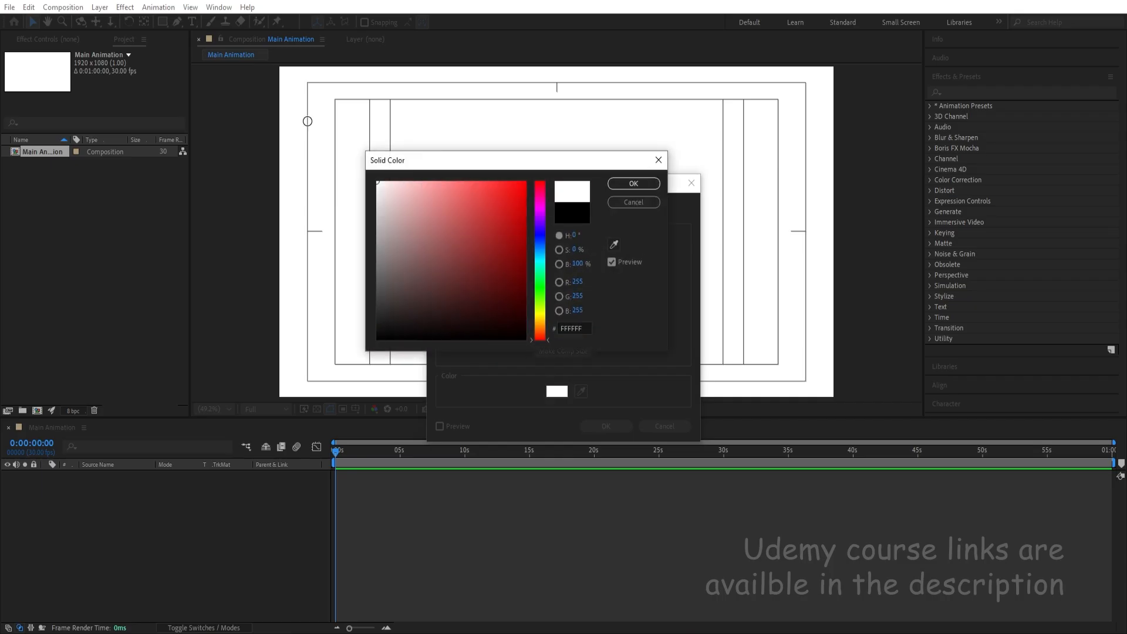
pyautogui.press('Return')
pyautogui.press('Return')
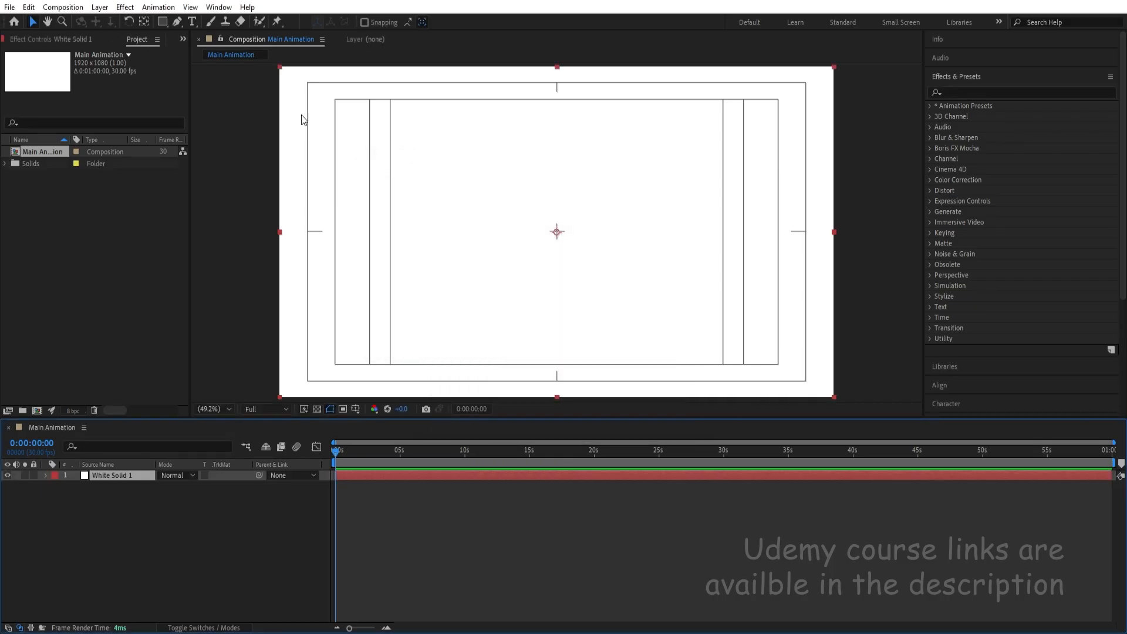
pyautogui.click(34, 475)
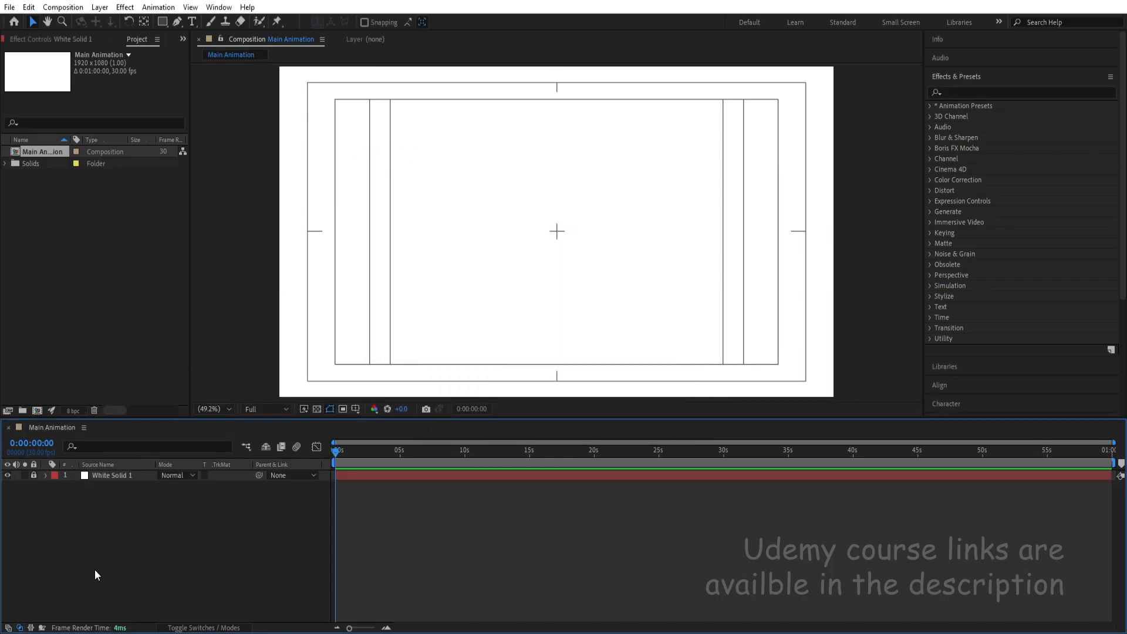
# Step: Import the Illustrator file Untitled-1 as Composition - Retain Layer Sizes and place it above the white solid in Main Animation
pyautogui.hotkey('ctrl', 'i')
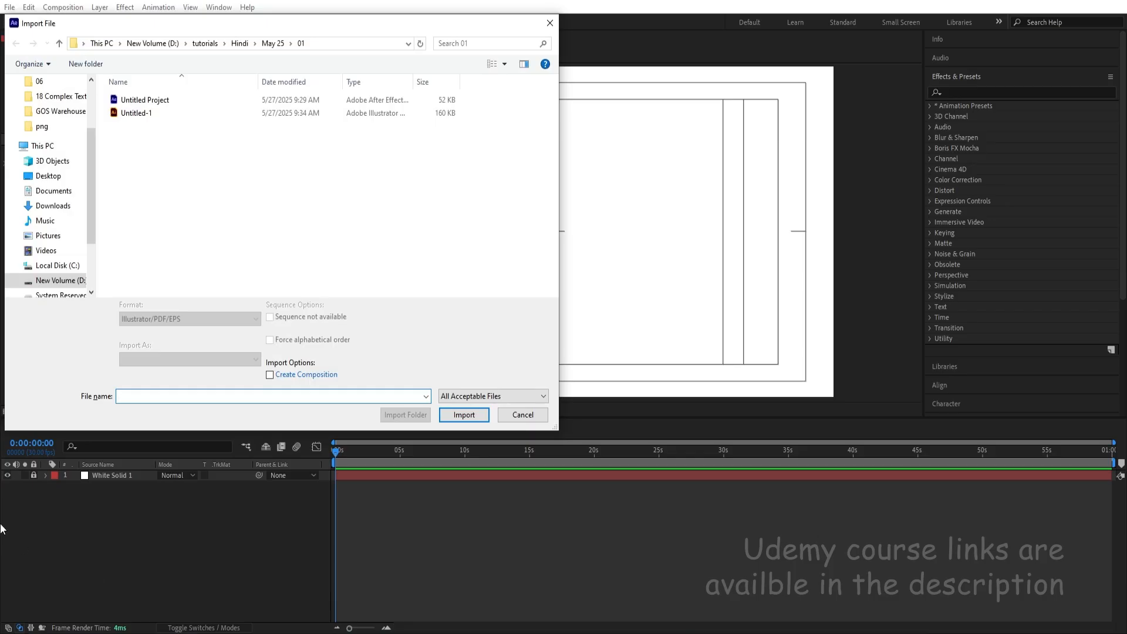
pyautogui.click(132, 114)
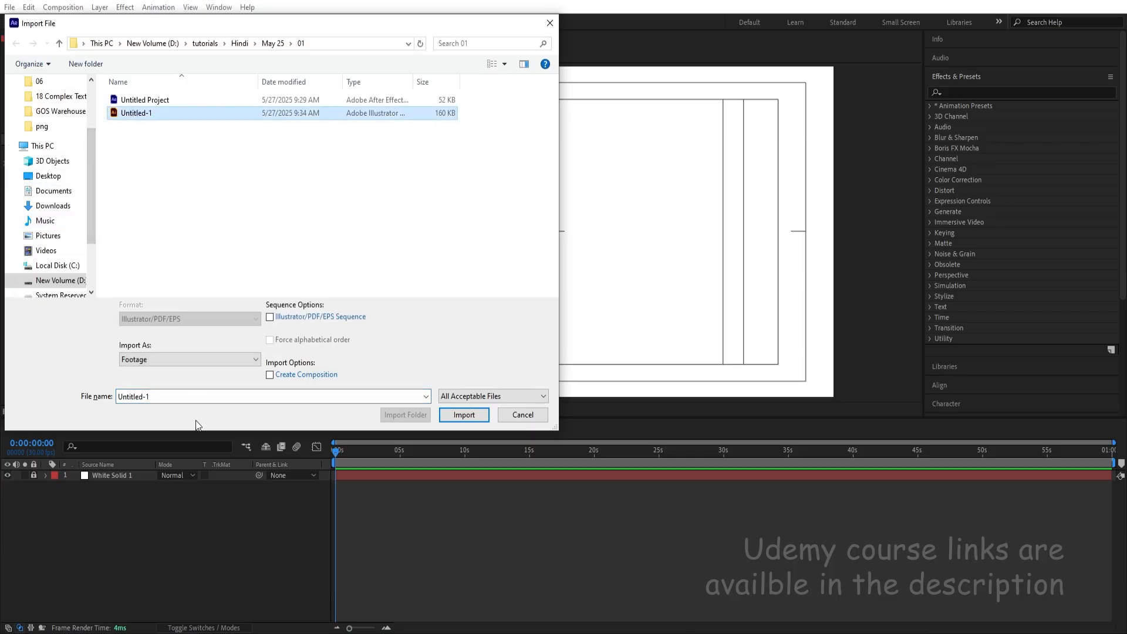
pyautogui.click(153, 361)
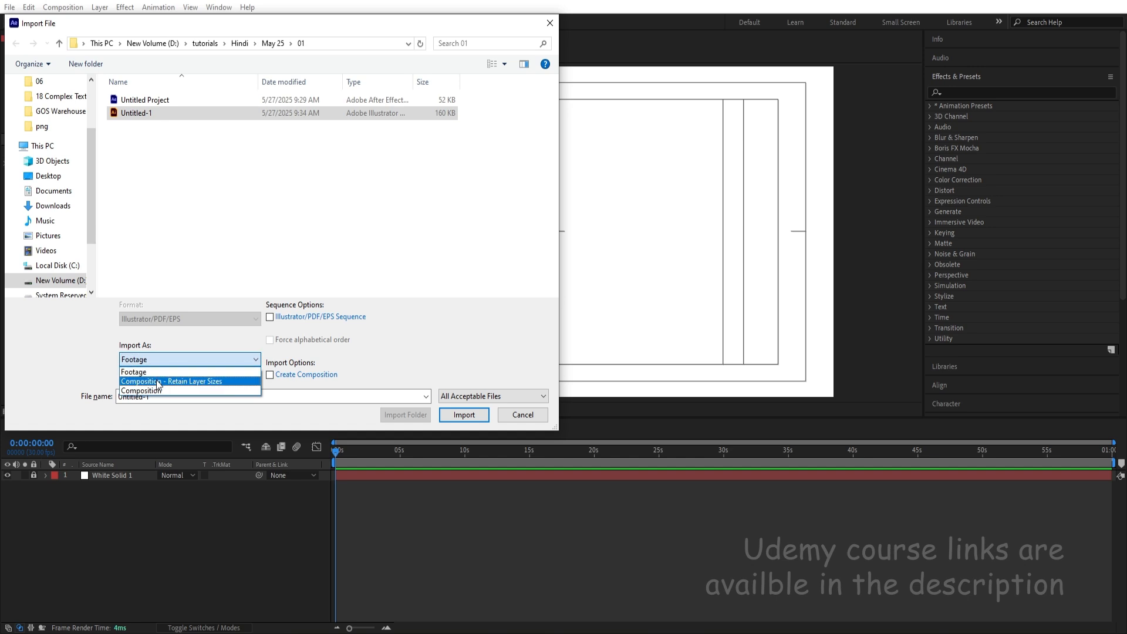
pyautogui.click(158, 382)
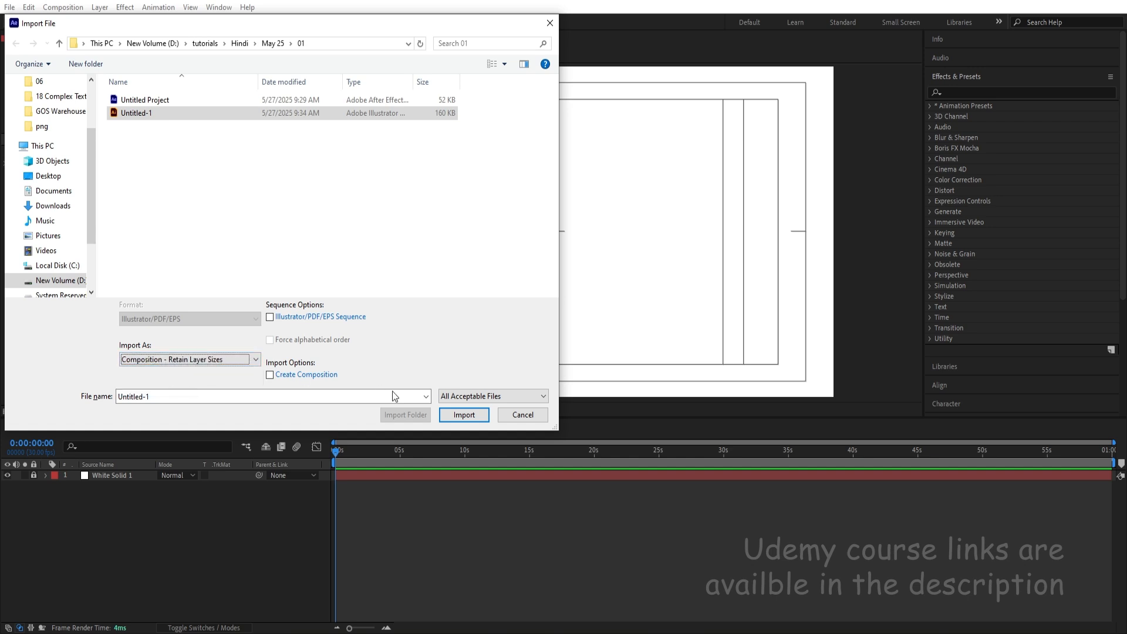
pyautogui.click(463, 415)
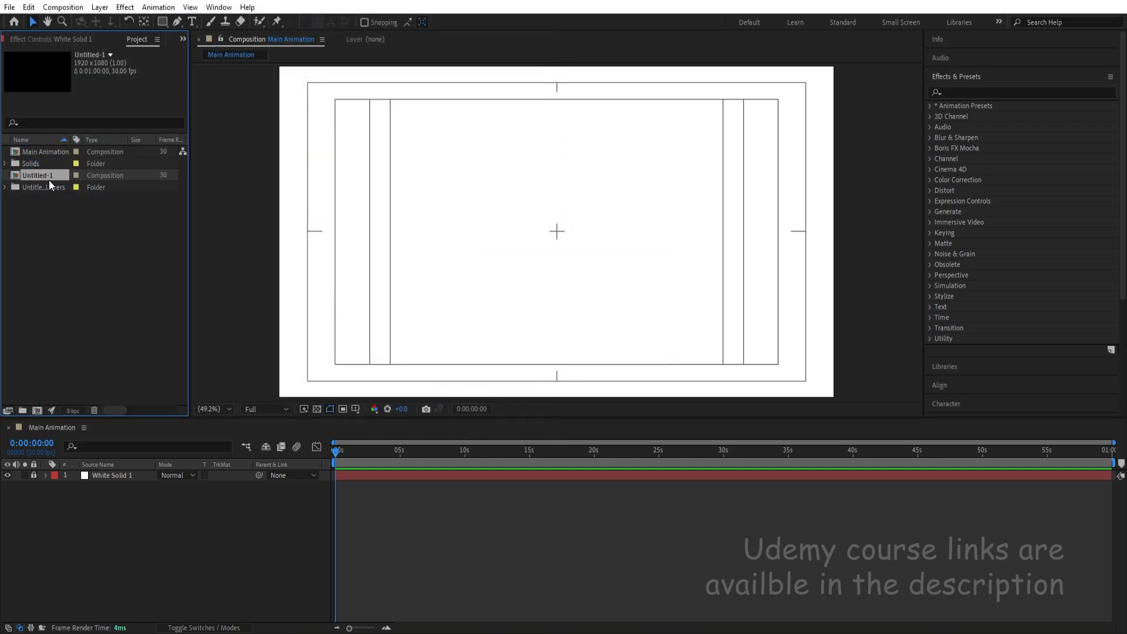
pyautogui.moveTo(47, 176); pyautogui.dragTo(122, 474)
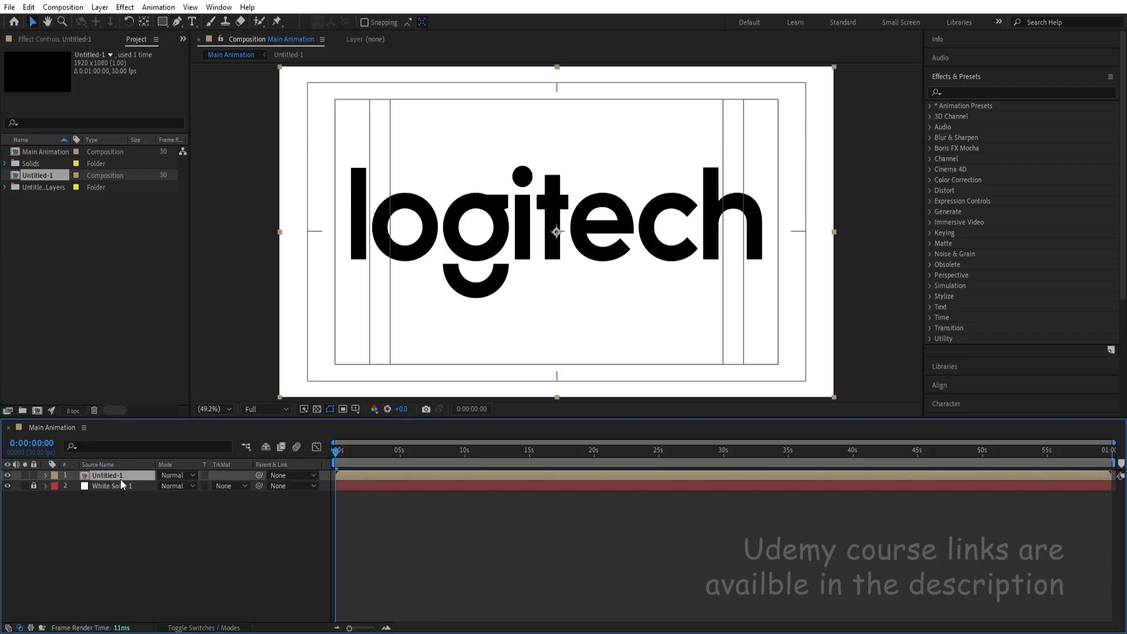
# Step: Open the nested Untitled-1 composition and set its background color to white, FFFFFF
pyautogui.doubleClick(121, 475)
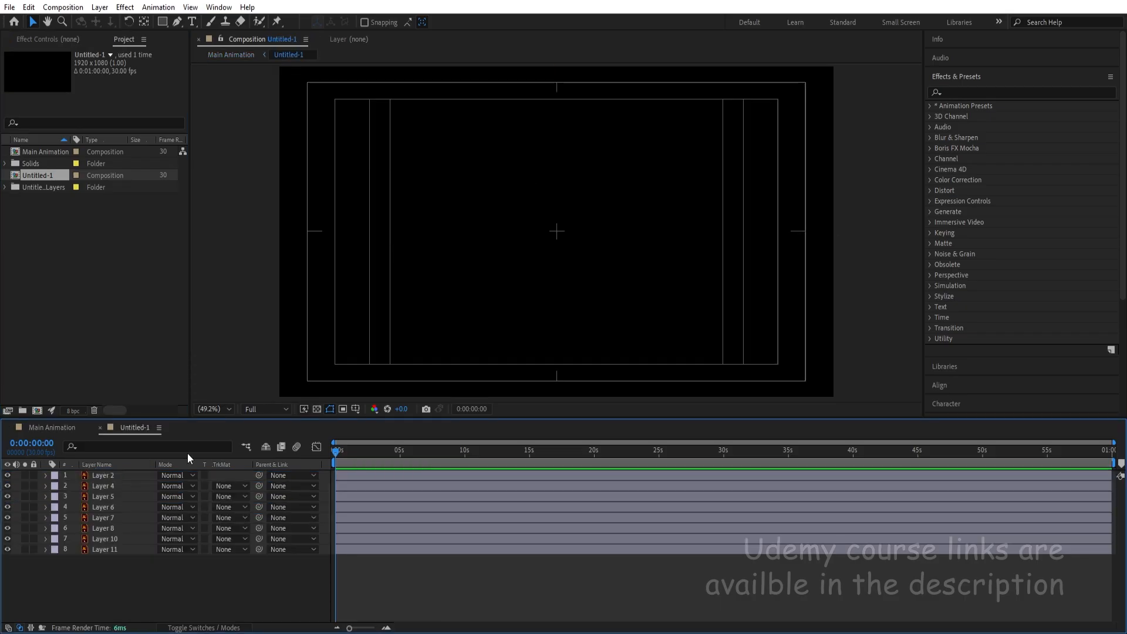
pyautogui.hotkey('ctrl', 'k')
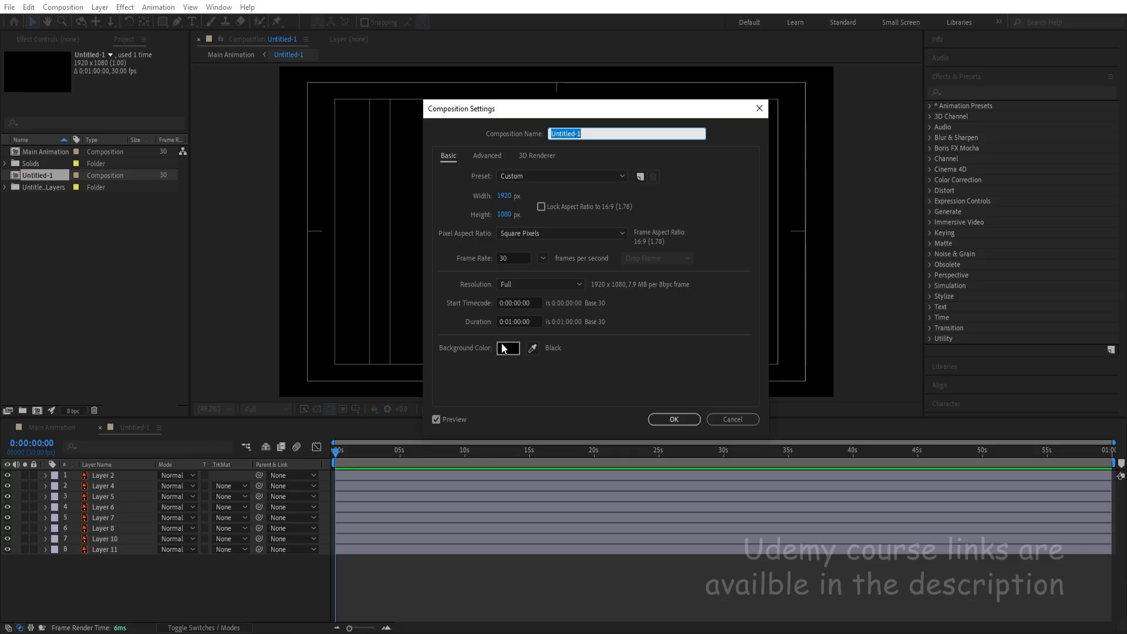
pyautogui.click(507, 347)
pyautogui.write('ffffff')
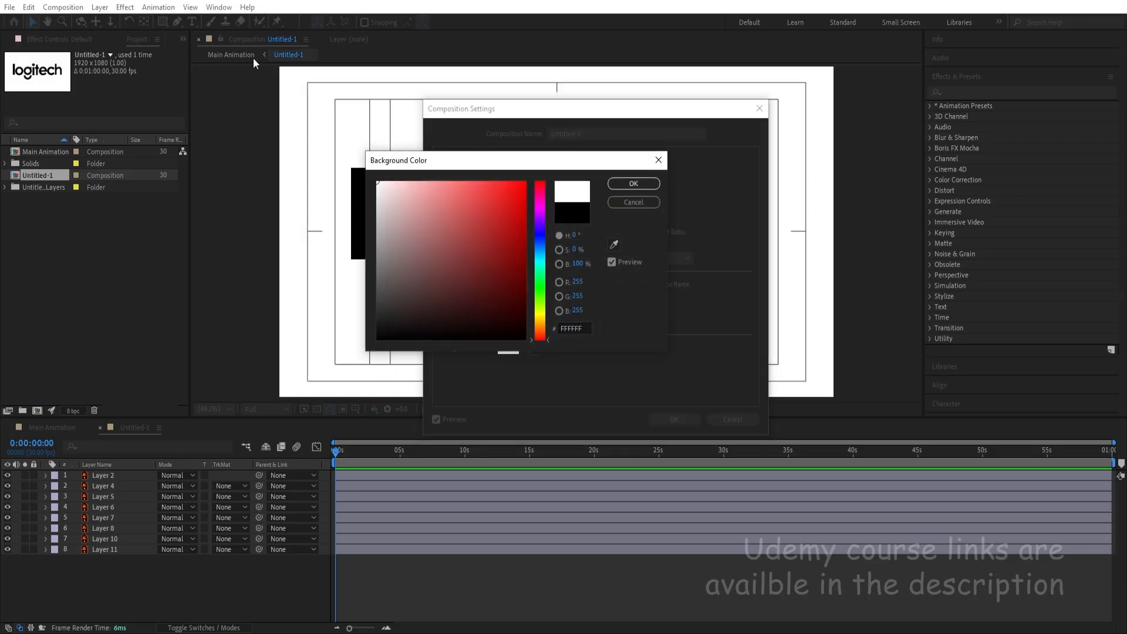
pyautogui.press('Return')
pyautogui.press('Return')
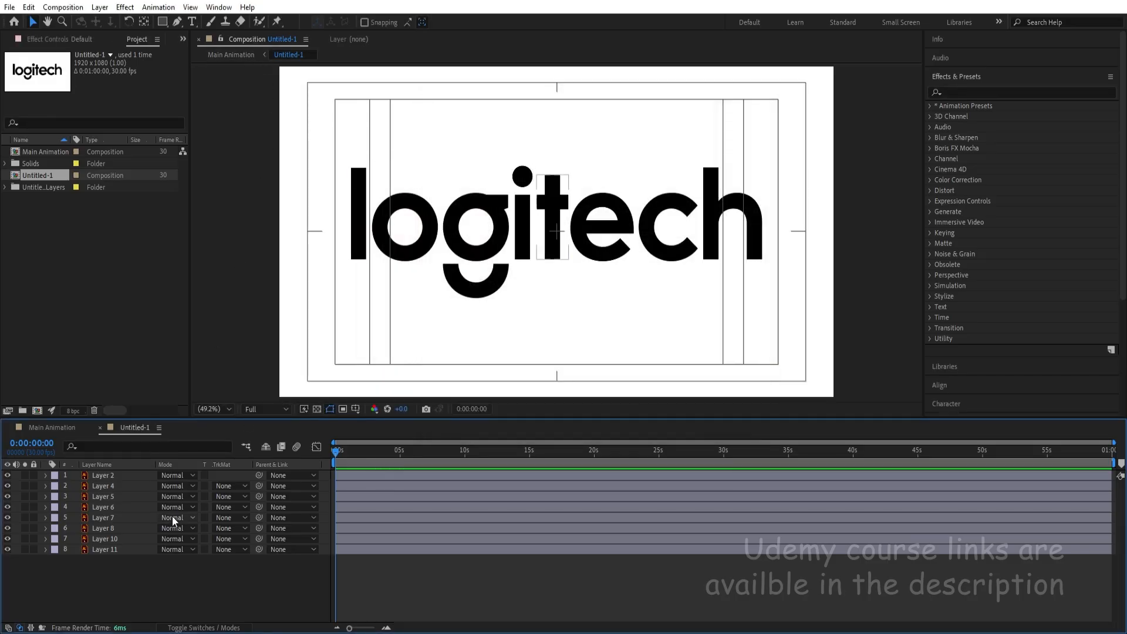
# Step: Add an adjustment layer and parent all the letter layers, Layer 2 through Layer 11, to it
pyautogui.rightClick(152, 580)
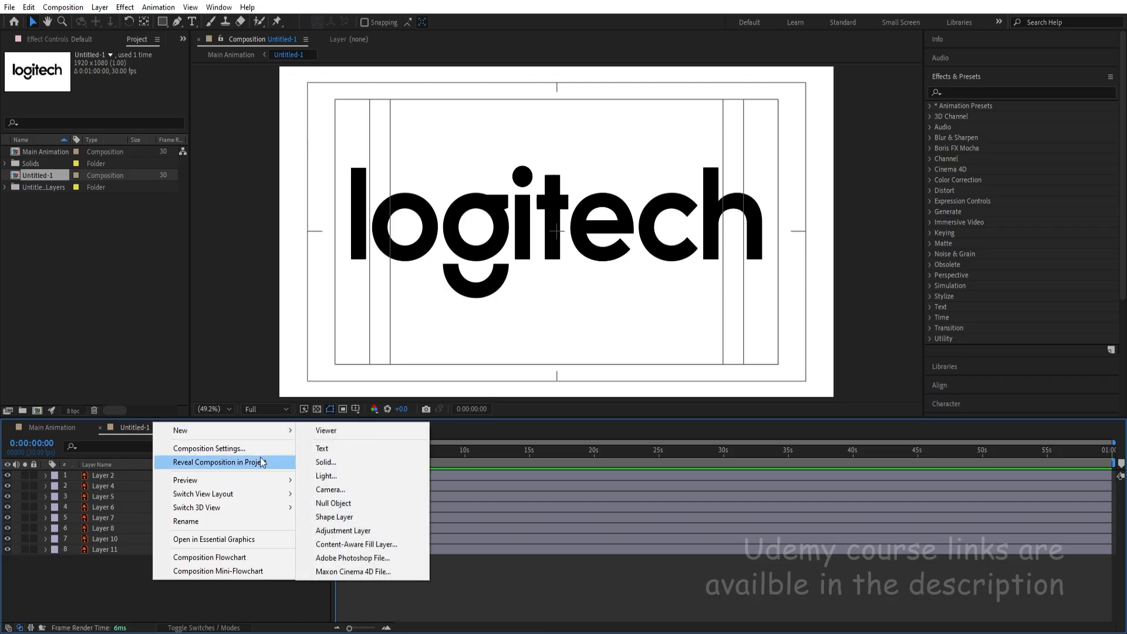
pyautogui.moveTo(292, 431)
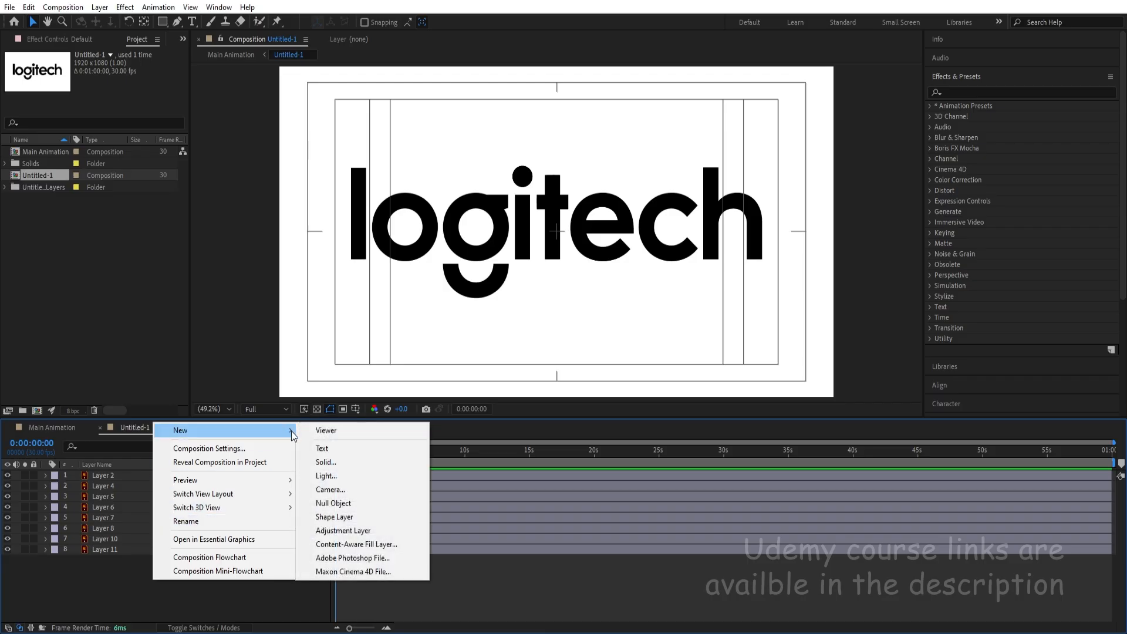
pyautogui.click(313, 531)
pyautogui.click(133, 487)
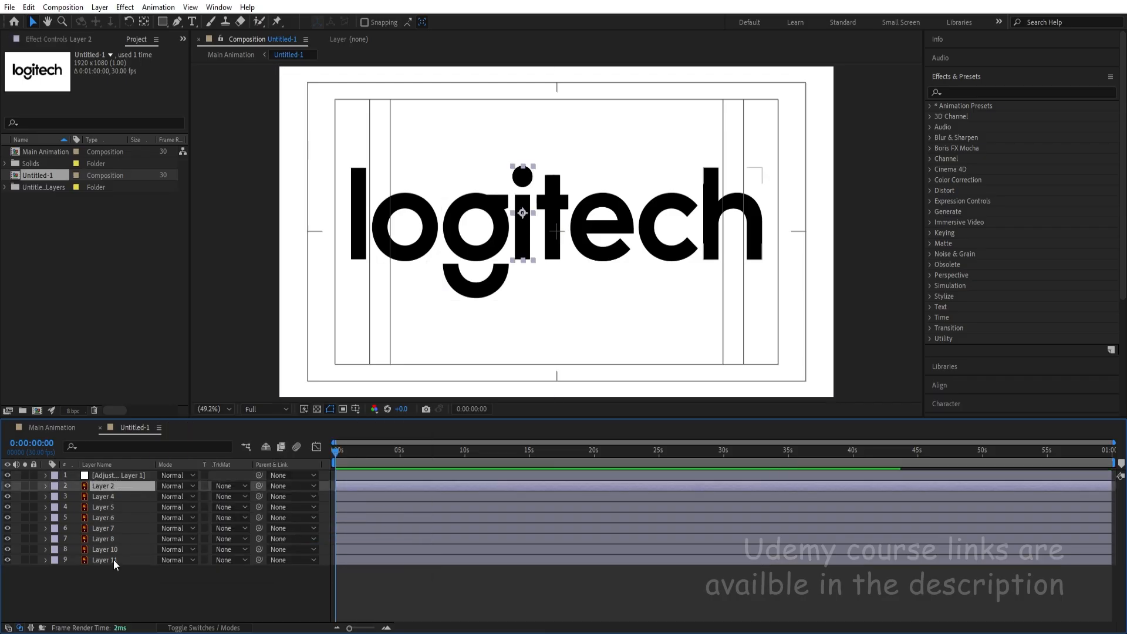
pyautogui.keyDown('shift'); pyautogui.click(114, 558); pyautogui.keyUp('shift')
pyautogui.moveTo(259, 484); pyautogui.dragTo(114, 476)
# Step: Scale the adjustment layer to 68% to shrink the parented logo, and delete the adjustment layer
pyautogui.click(118, 475)
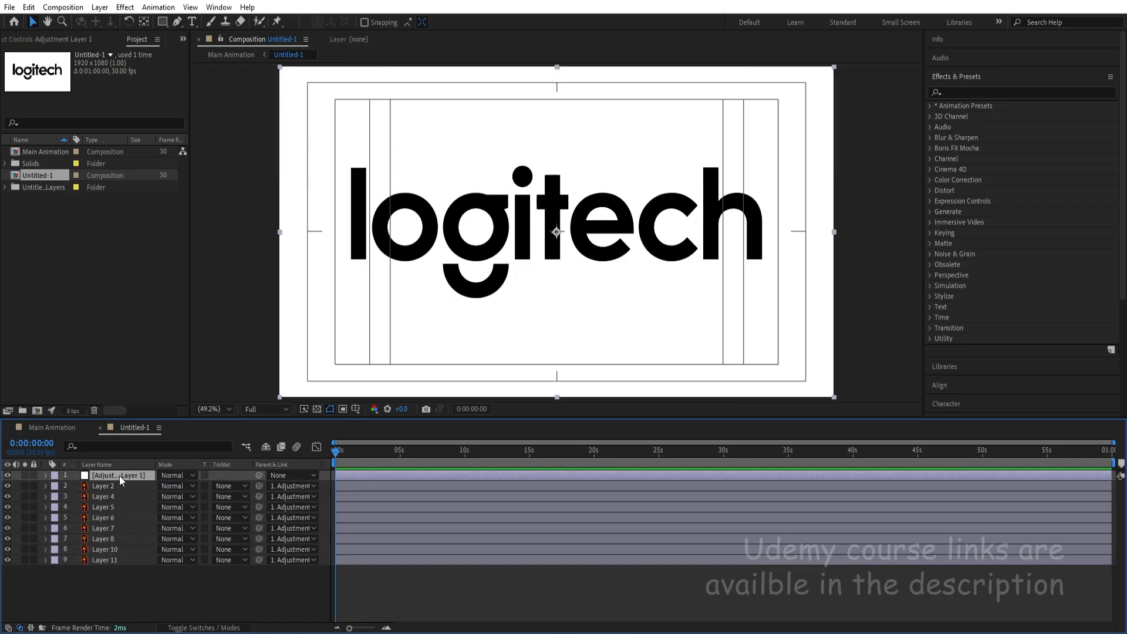
pyautogui.press('s')
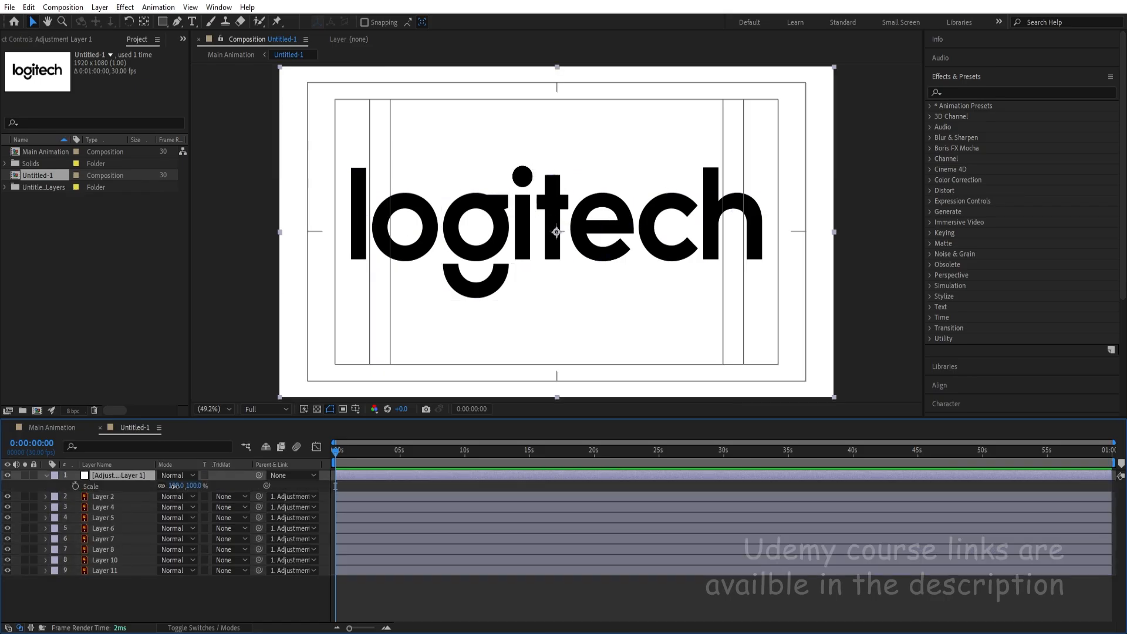
pyautogui.moveTo(174, 486); pyautogui.dragTo(151, 483)
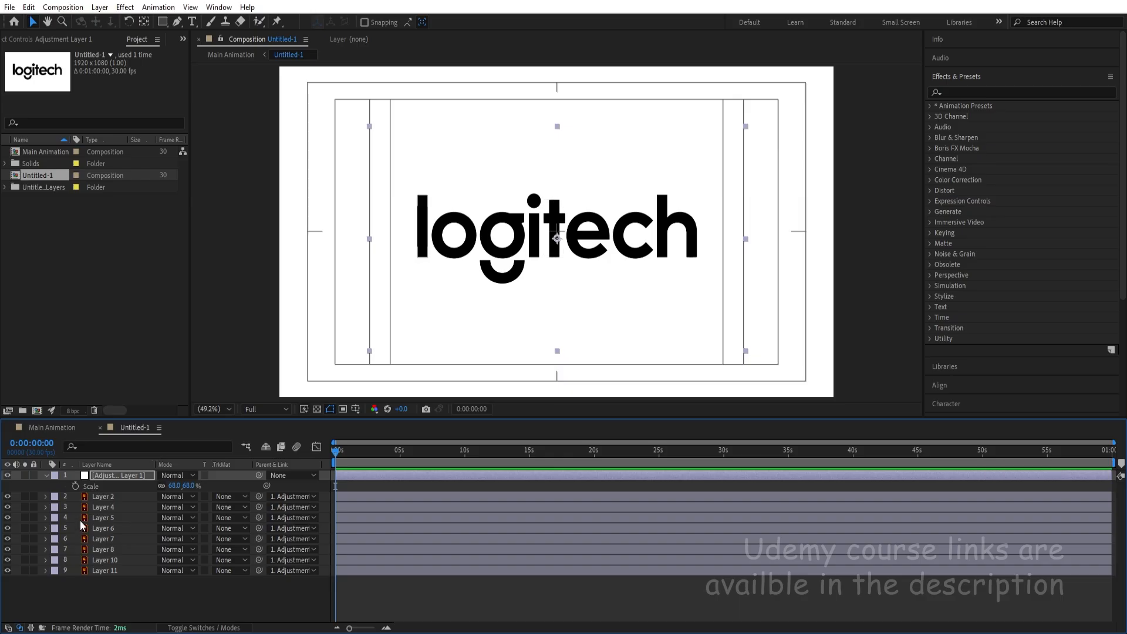
pyautogui.click(93, 474)
pyautogui.press('Delete')
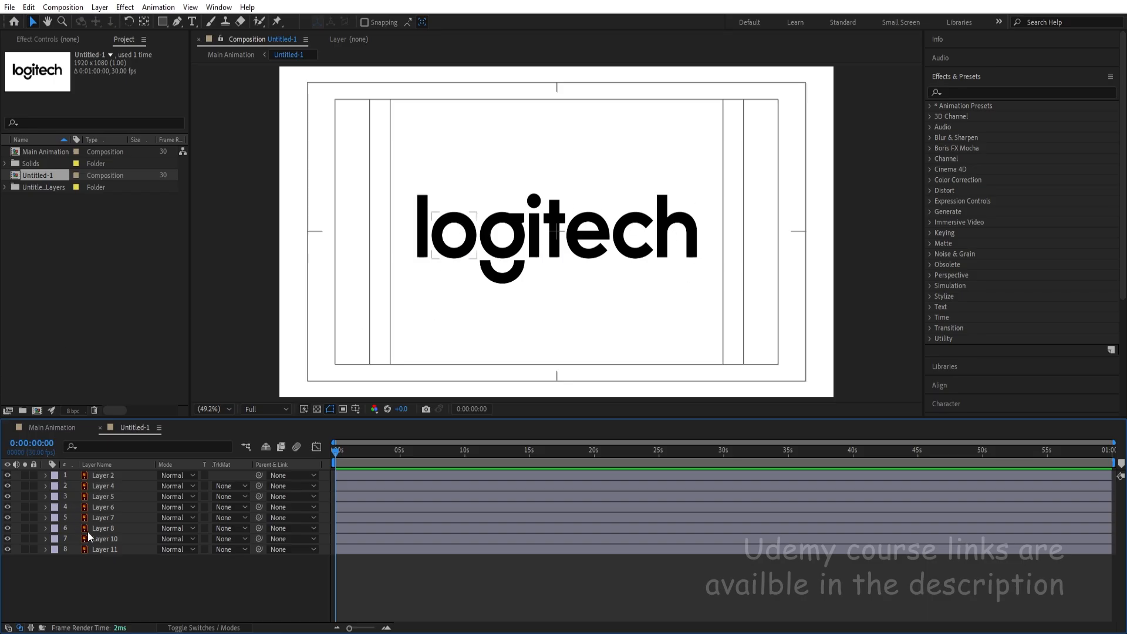
# Step: Give all the letter layers a yellow label and create shape layers from their vector artwork
pyautogui.moveTo(110, 569); pyautogui.dragTo(88, 476)
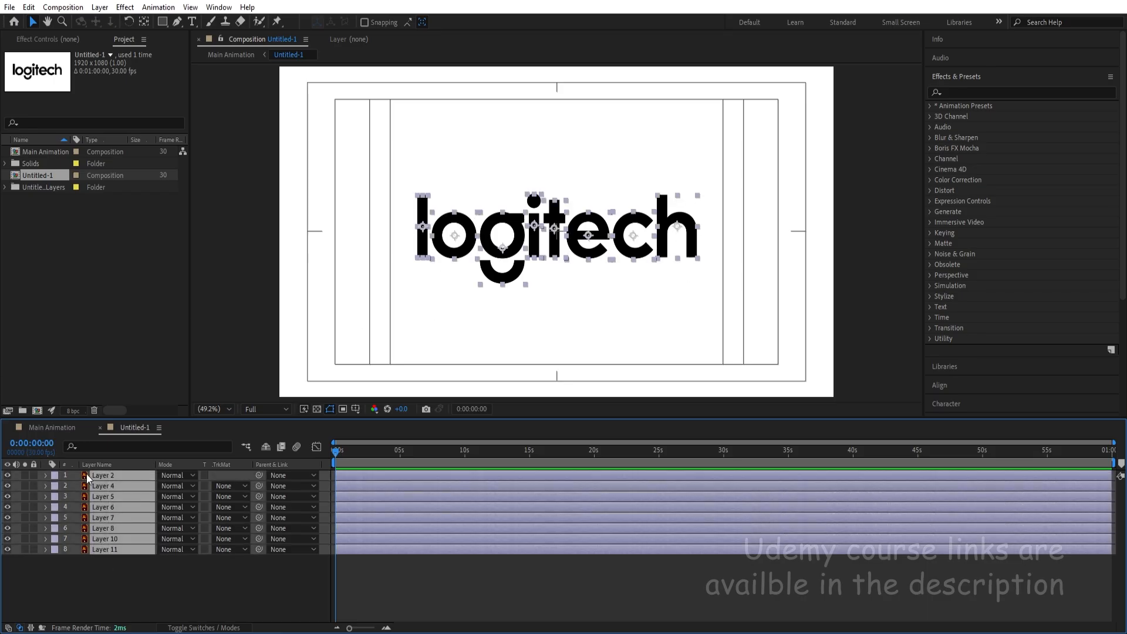
pyautogui.click(56, 475)
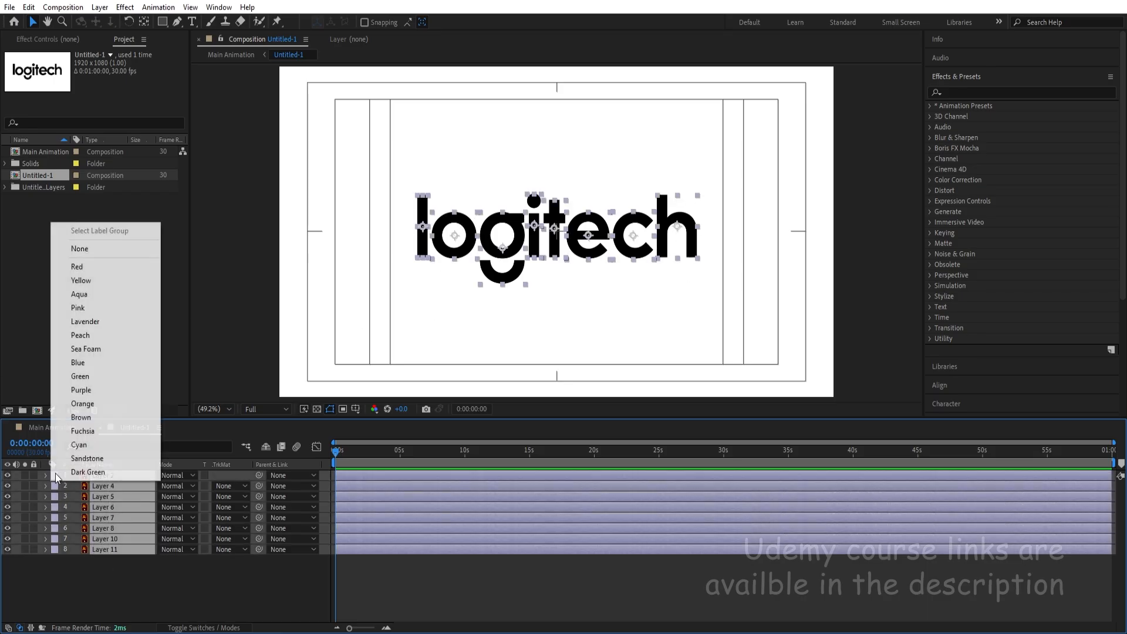
pyautogui.click(83, 282)
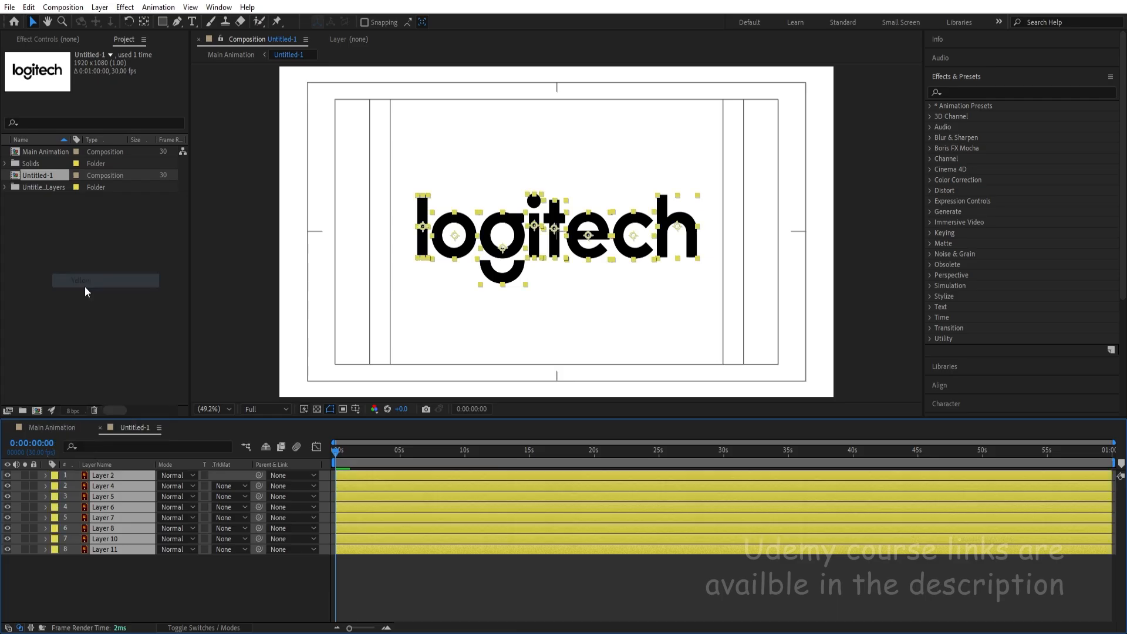
pyautogui.rightClick(126, 474)
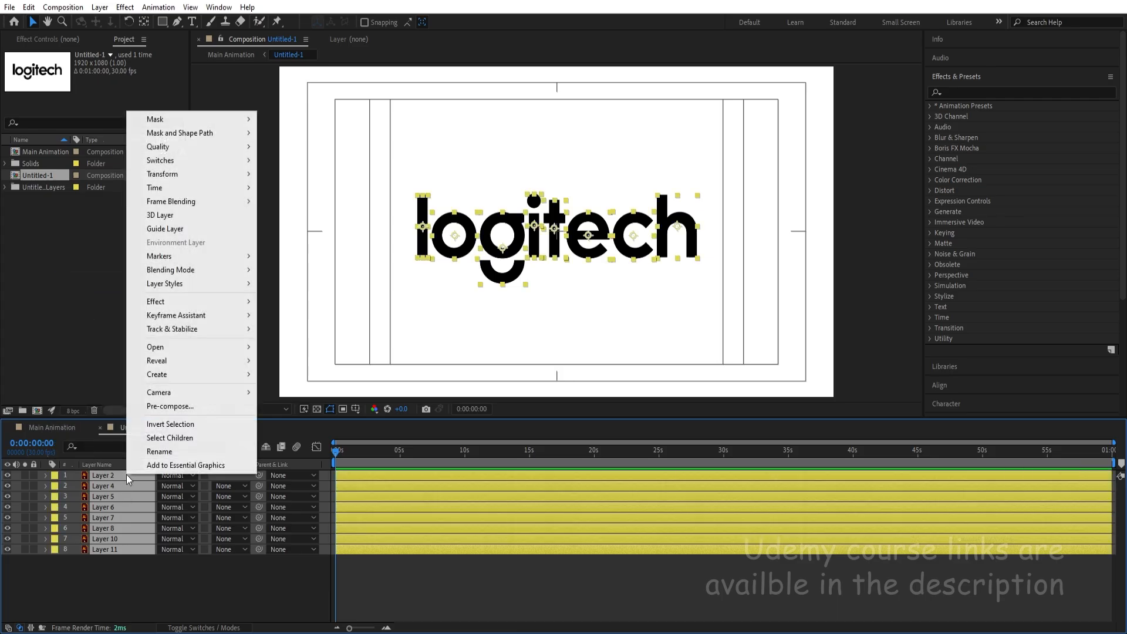
pyautogui.moveTo(202, 373)
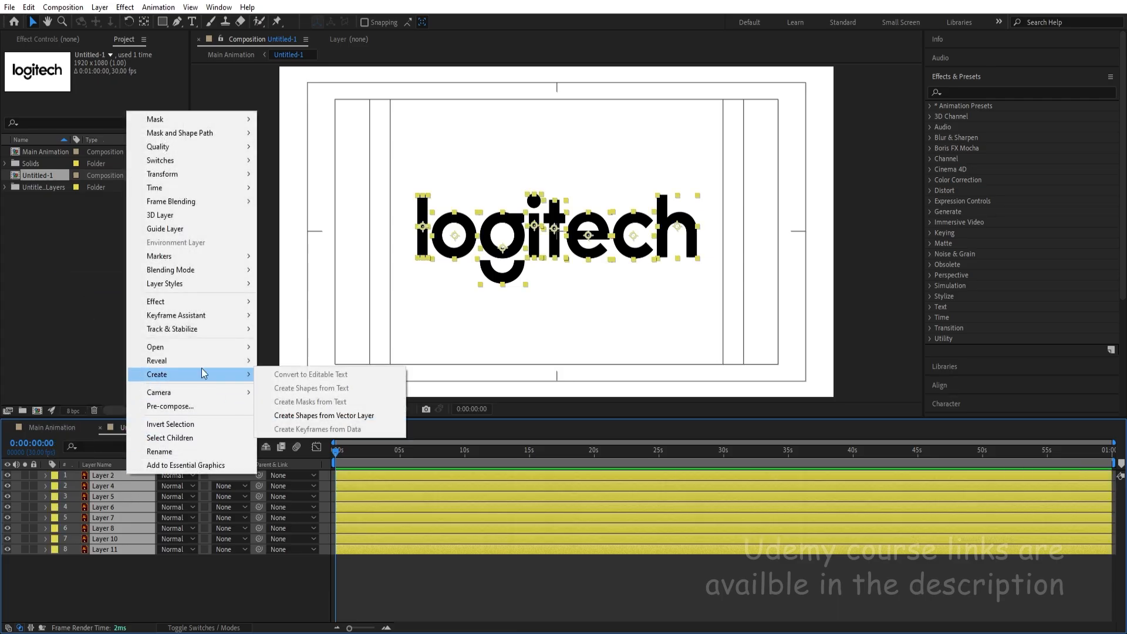
pyautogui.click(309, 415)
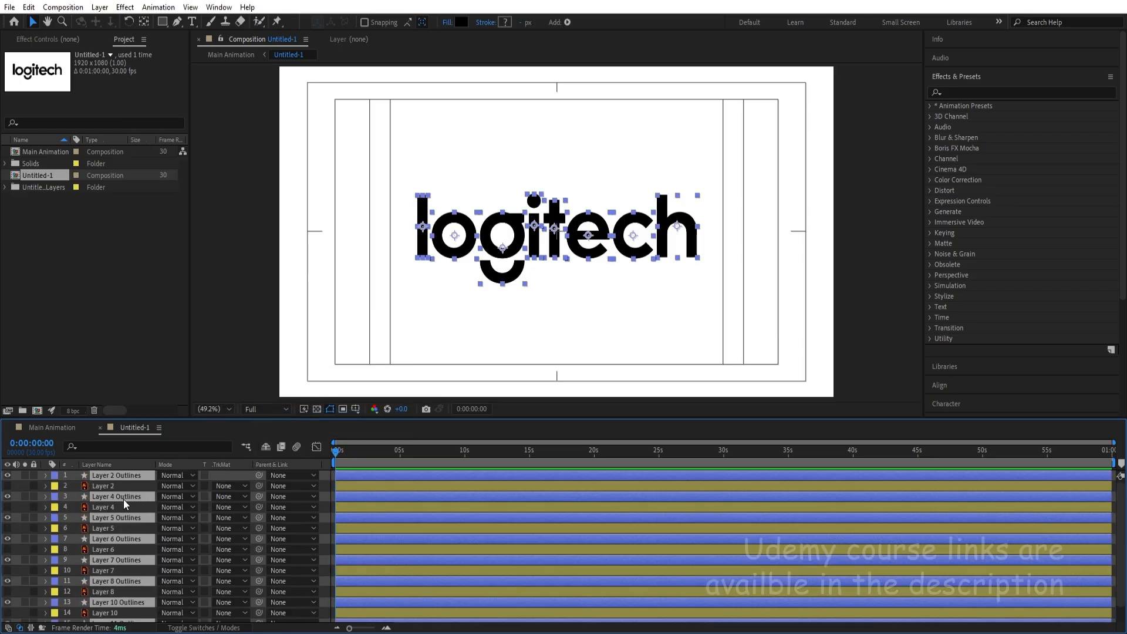
# Step: Move the shape outline layers above the original Illustrator layers and give them a red label
pyautogui.moveTo(121, 495); pyautogui.dragTo(120, 481)
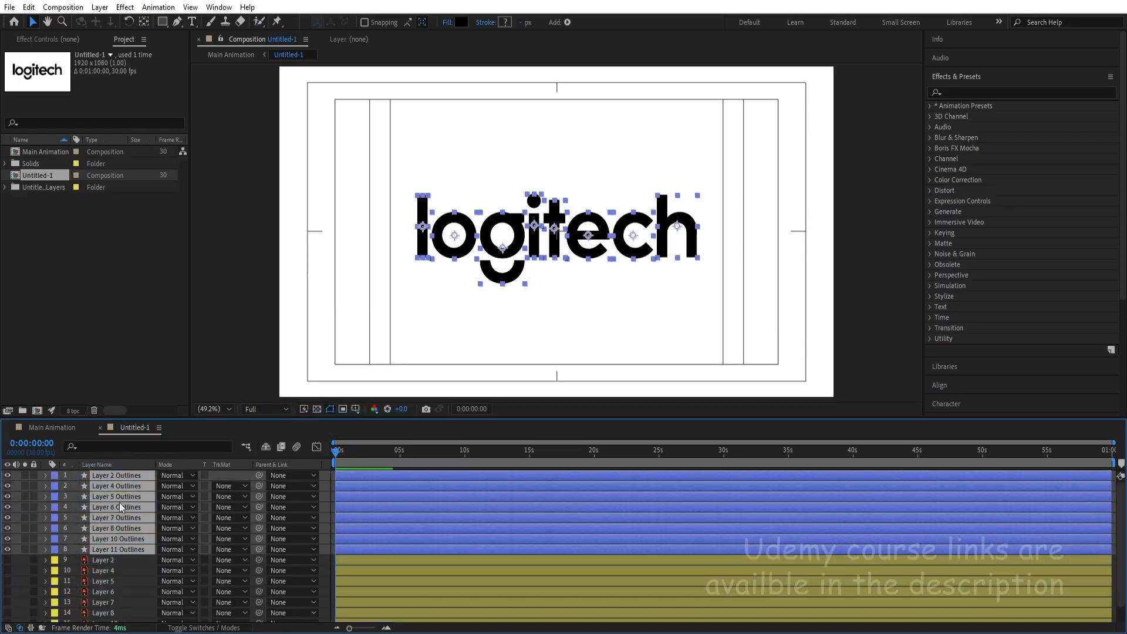
pyautogui.scroll(-1, 110, 601)
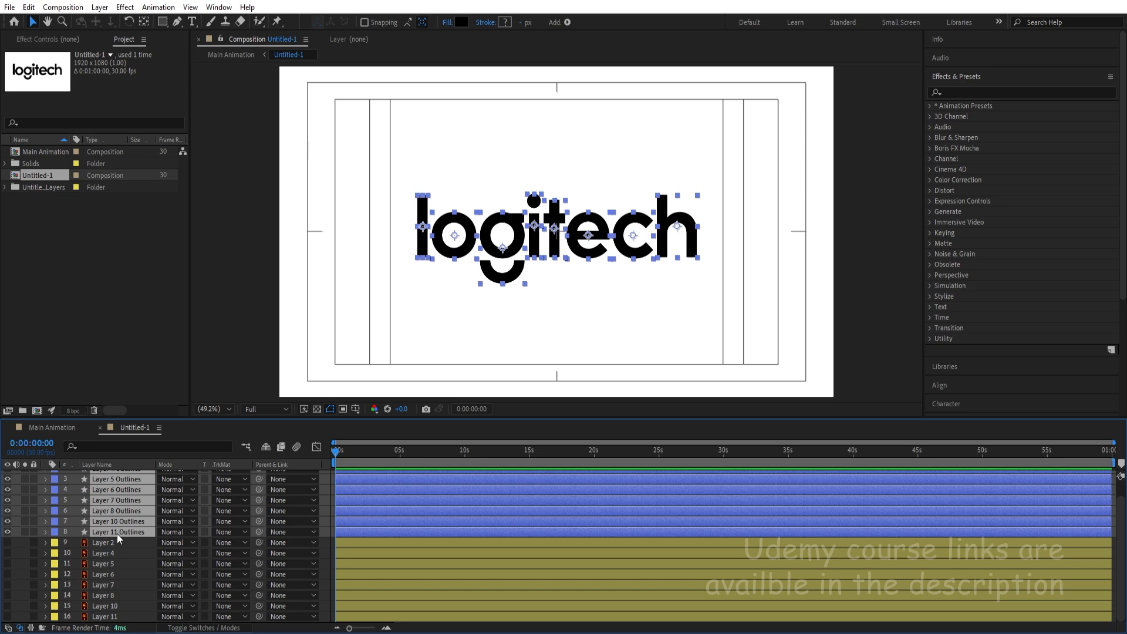
pyautogui.scroll(1, 121, 534)
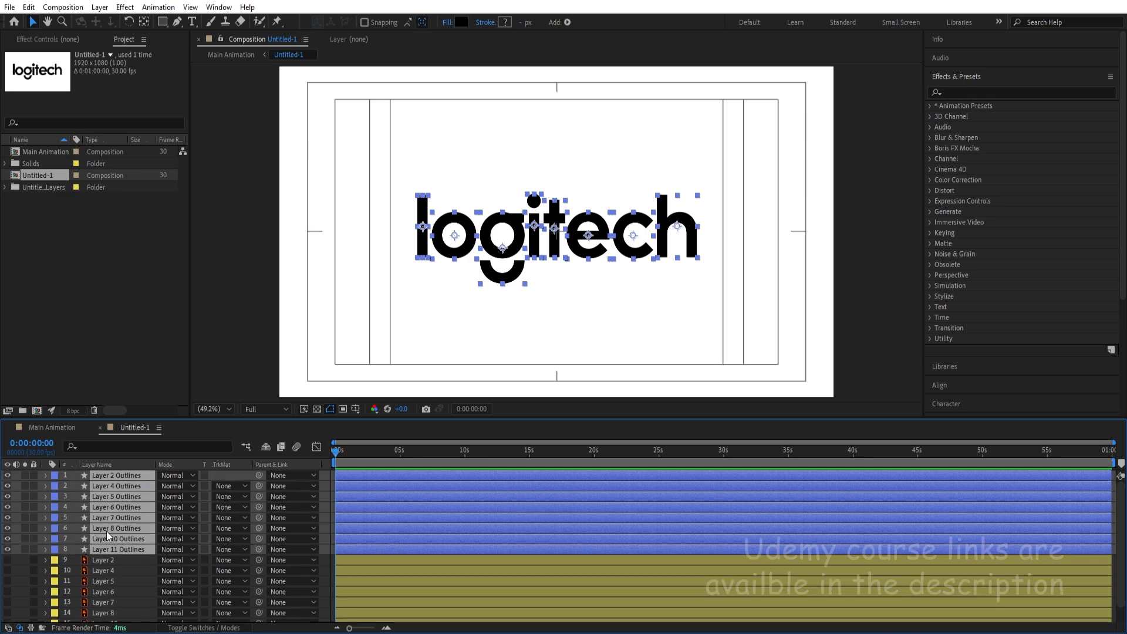
pyautogui.click(55, 477)
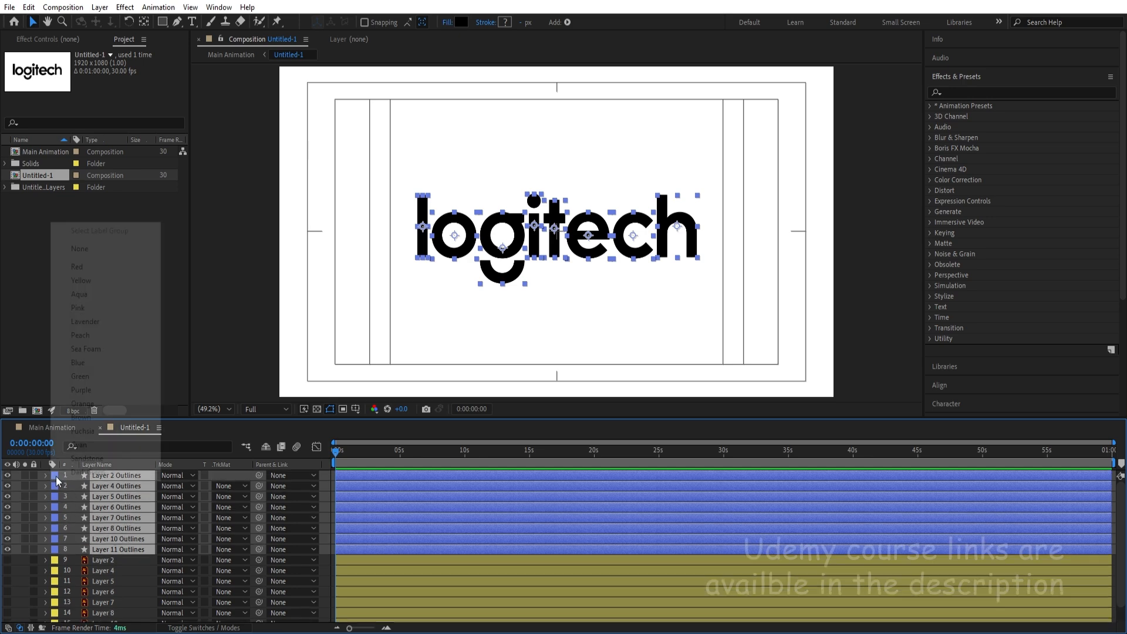
pyautogui.click(75, 267)
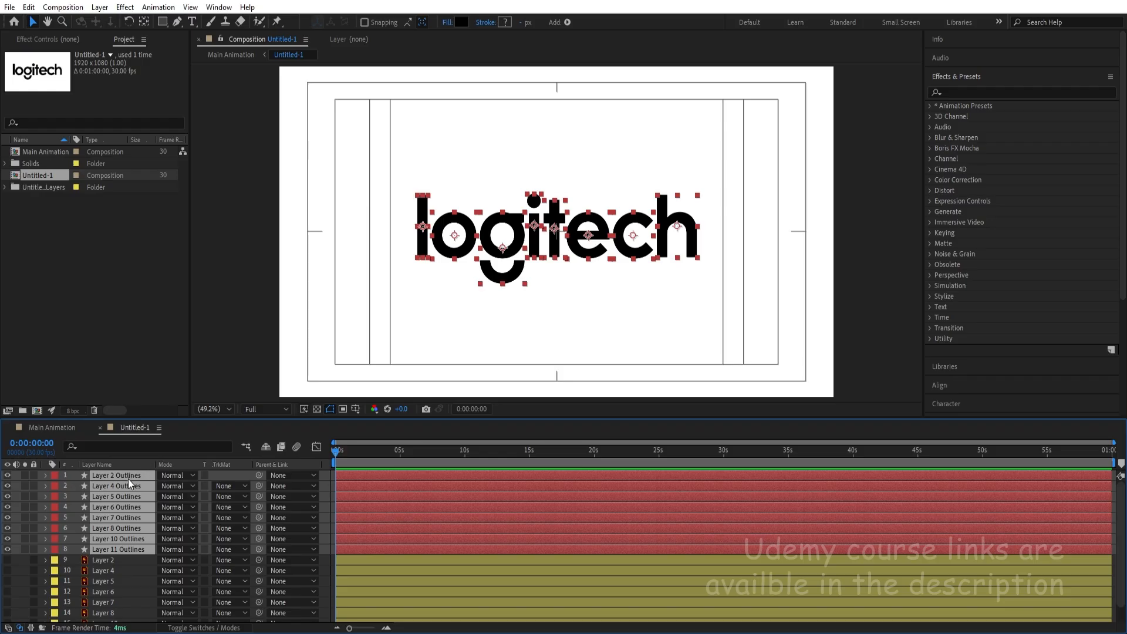
# Step: Duplicate the red outline layers, stack the copies above the originals, and label the copies Peach
pyautogui.hotkey('ctrl', 'd')
pyautogui.moveTo(118, 498); pyautogui.dragTo(115, 478)
pyautogui.click(55, 476)
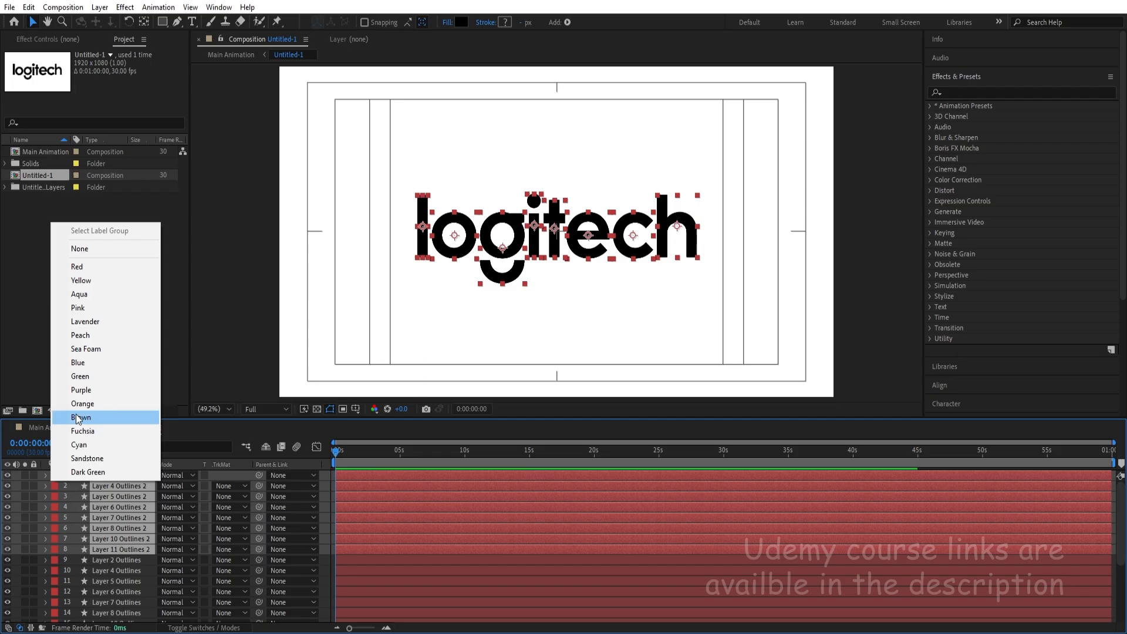
pyautogui.click(81, 335)
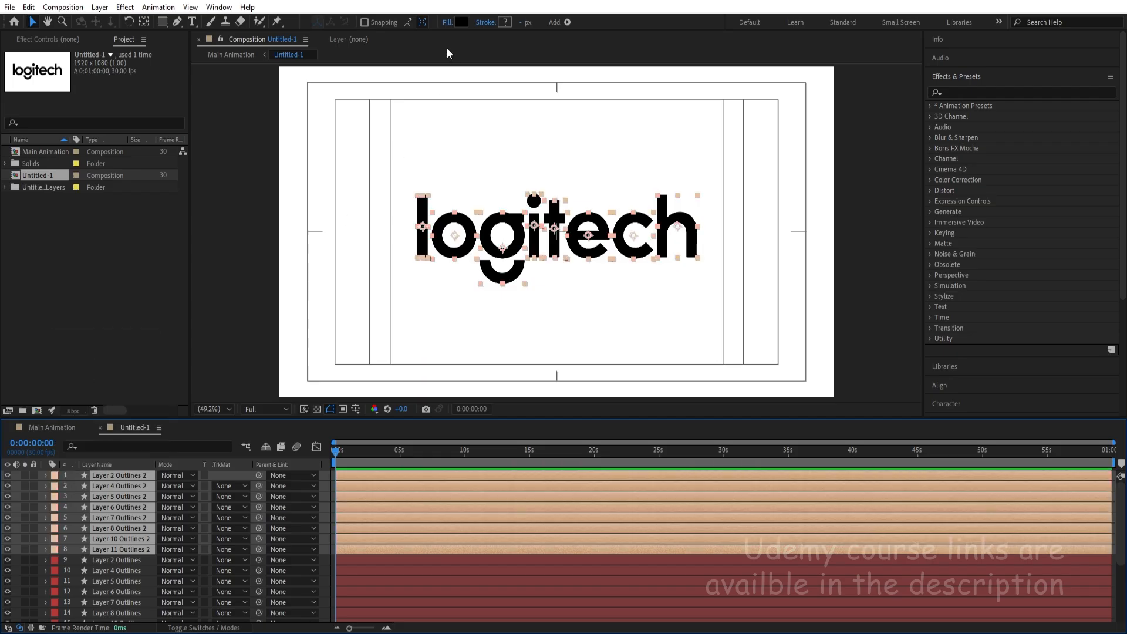
# Step: Hide all the red-labeled outline layers, Layer 2 Outlines through Layer 11 Outlines
pyautogui.scroll(-5, 9, 535)
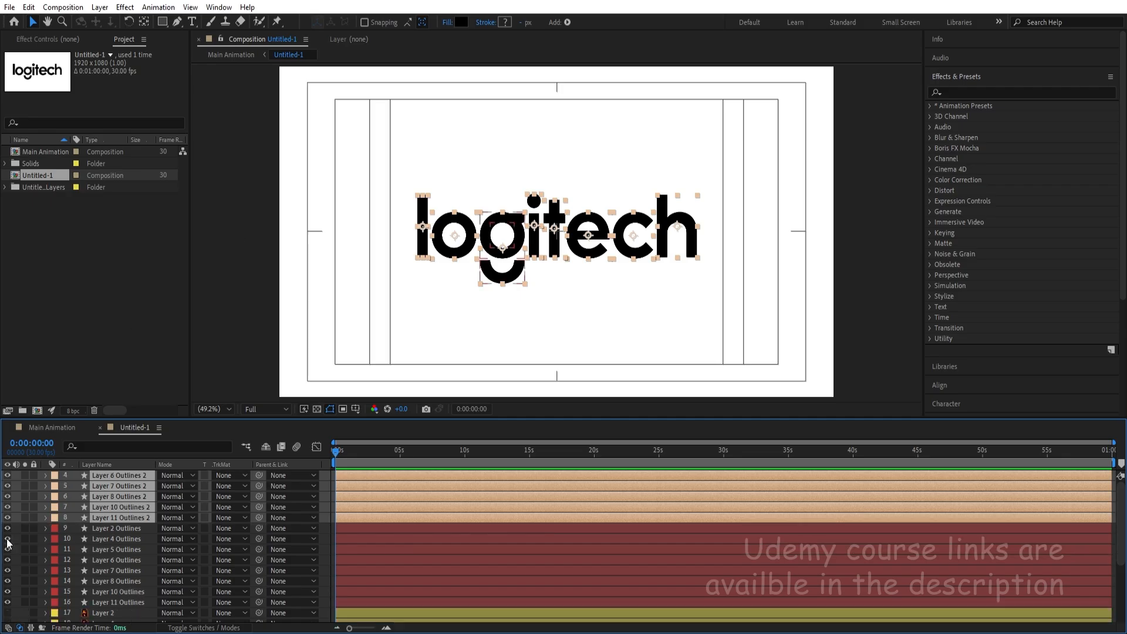
pyautogui.moveTo(8, 532)
pyautogui.mouseDown()
pyautogui.moveTo(8, 493)
pyautogui.moveTo(9, 533)
pyautogui.mouseUp()
pyautogui.scroll(2, 12, 506)
pyautogui.scroll(2, 141, 510)
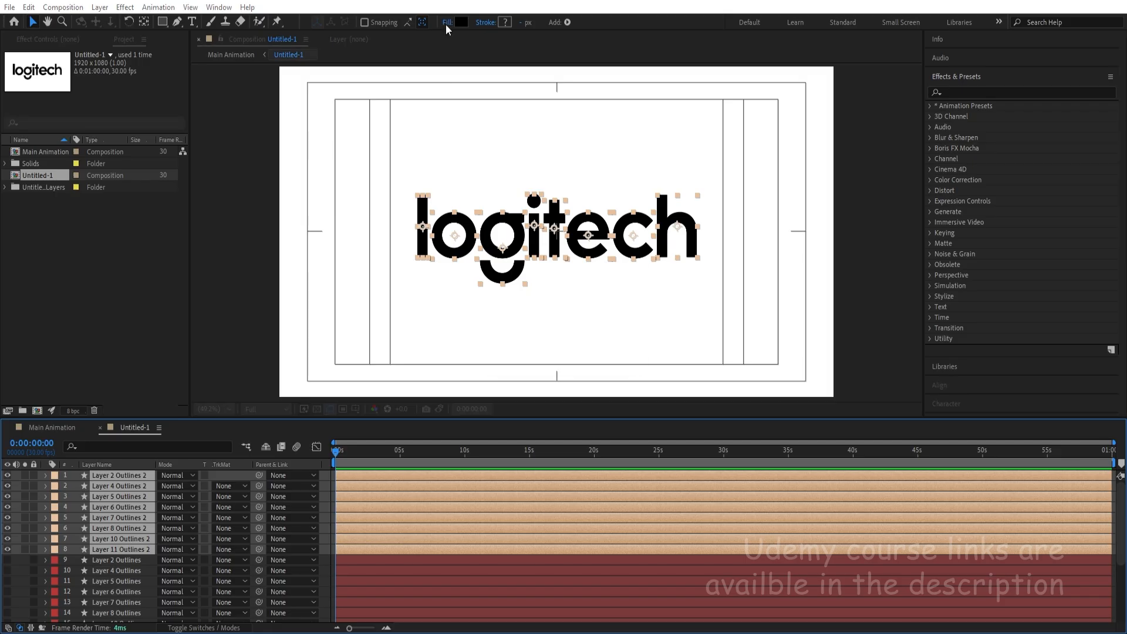
# Step: Remove the fill from the peach duplicate outline layers and try to give them a black stroke, 000000
pyautogui.click(445, 23)
pyautogui.click(504, 282)
pyautogui.click(544, 354)
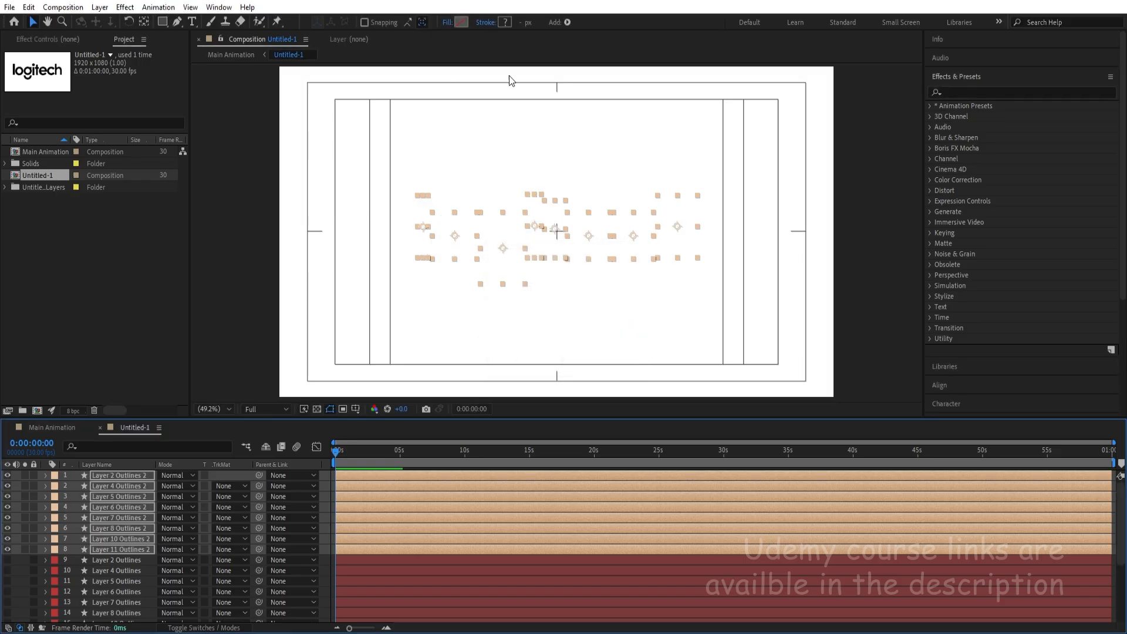
pyautogui.click(504, 23)
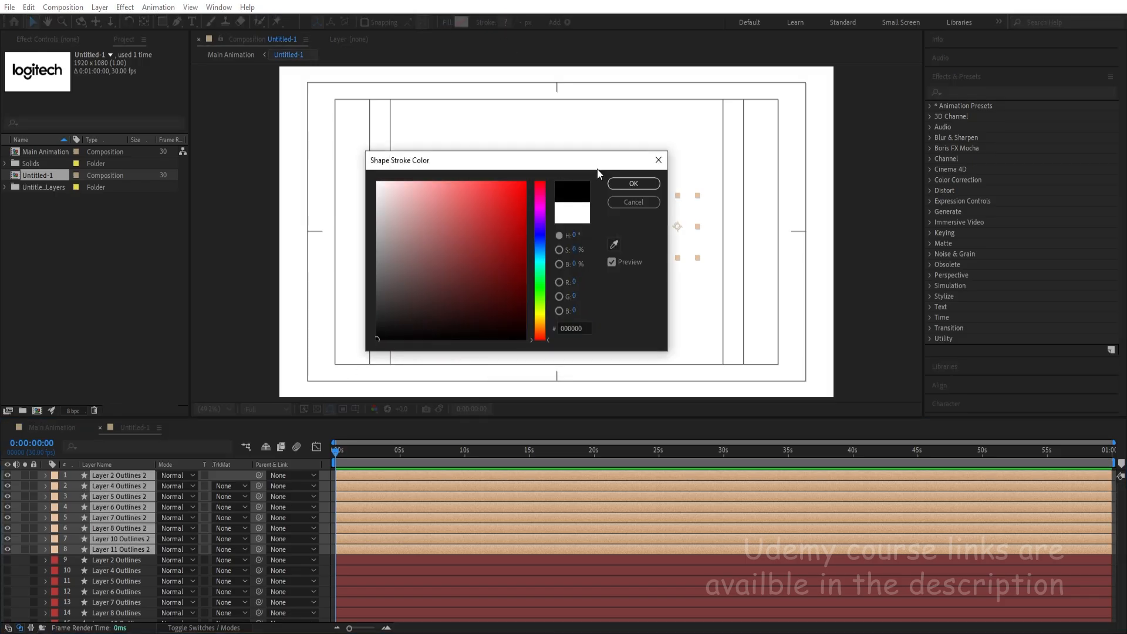
pyautogui.click(619, 180)
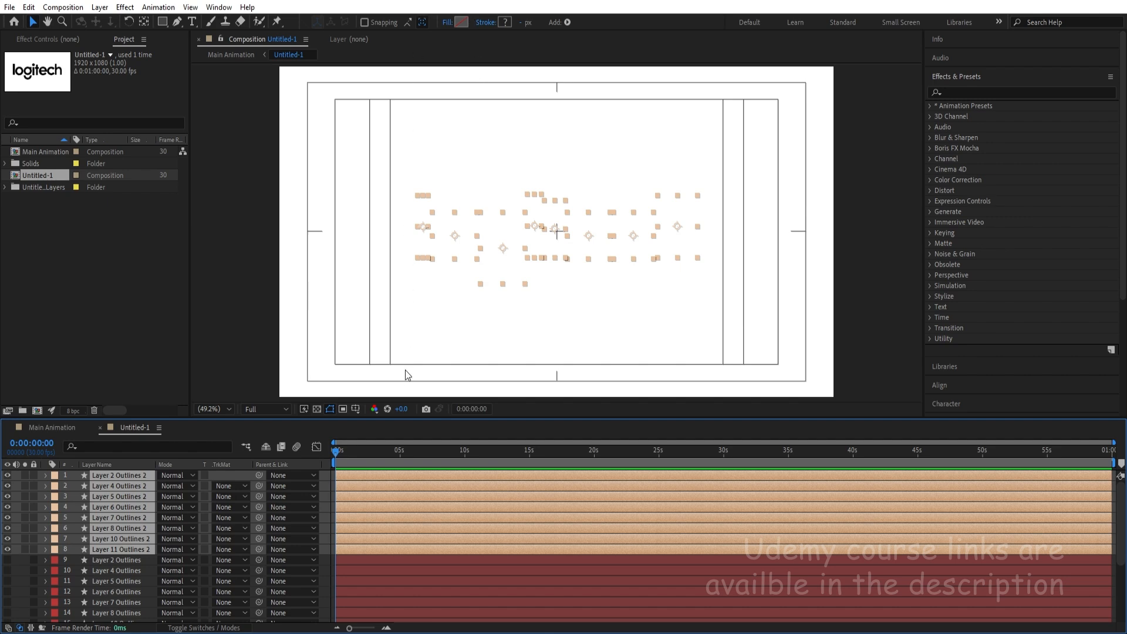
pyautogui.click(324, 489)
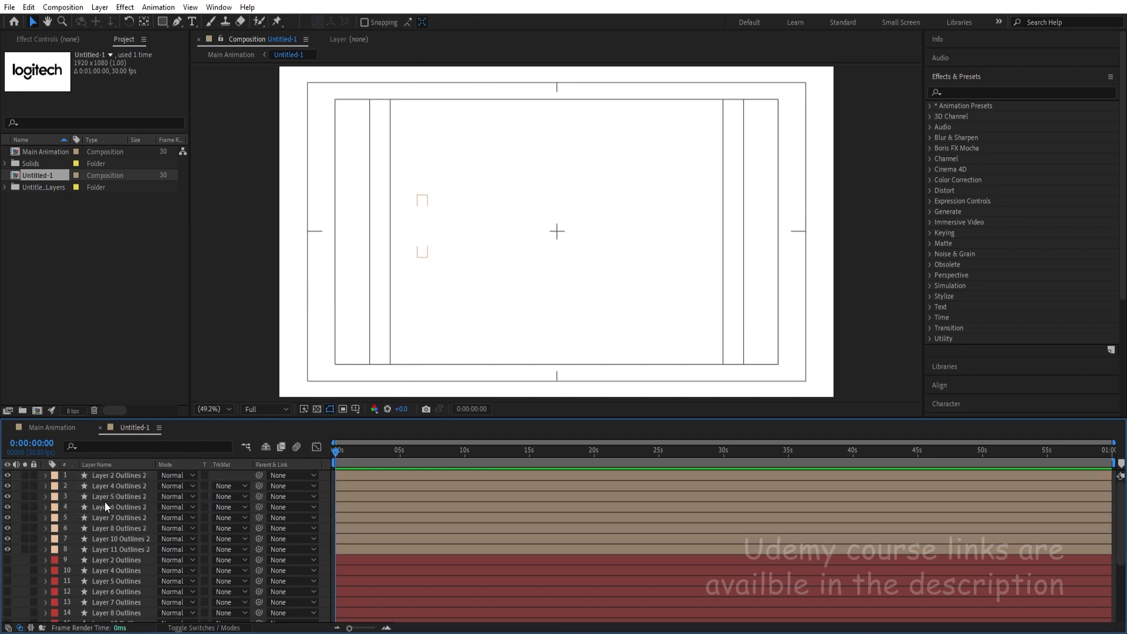
# Step: Add a stroke to the contents of Layer 2 Outlines 2 and set its color to black, 000000
pyautogui.click(45, 475)
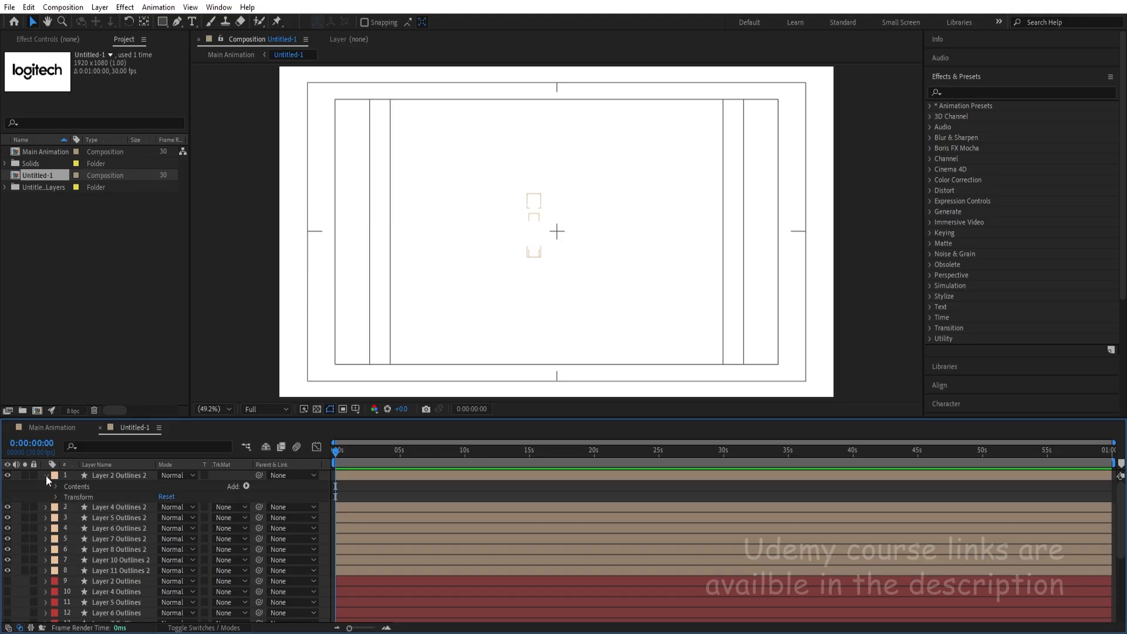
pyautogui.click(246, 486)
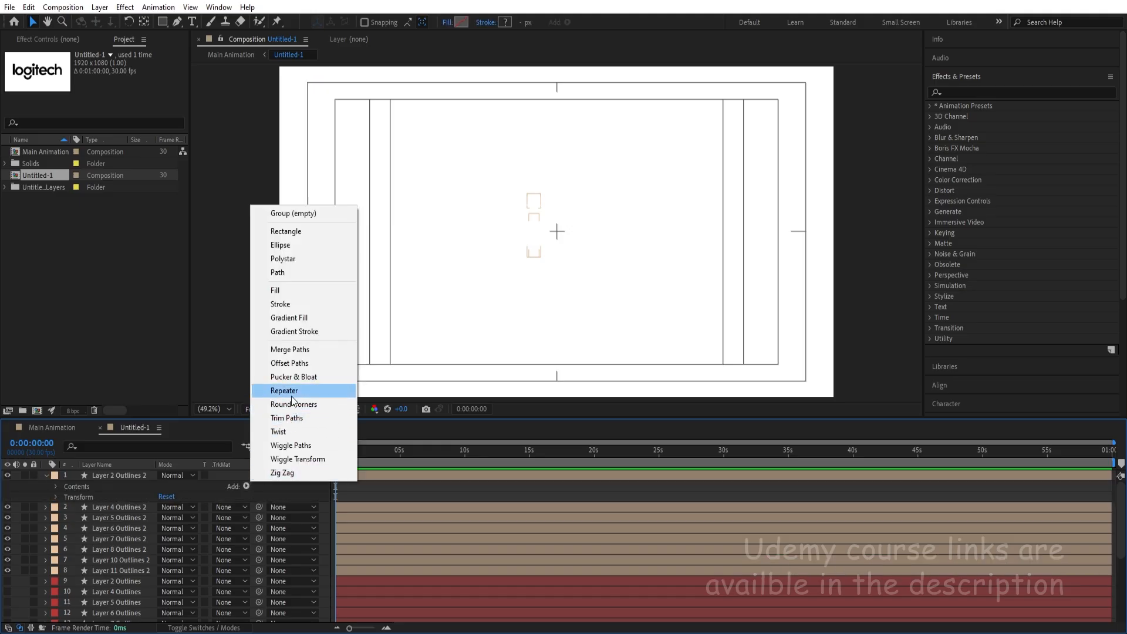
pyautogui.click(284, 304)
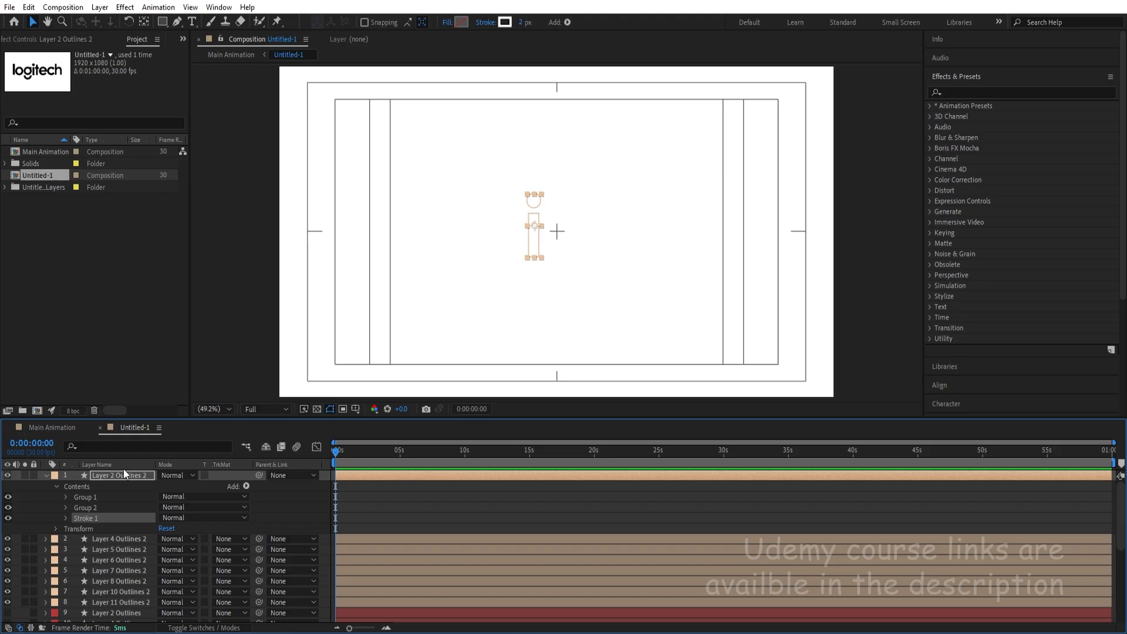
pyautogui.click(509, 22)
pyautogui.moveTo(425, 332); pyautogui.dragTo(328, 393)
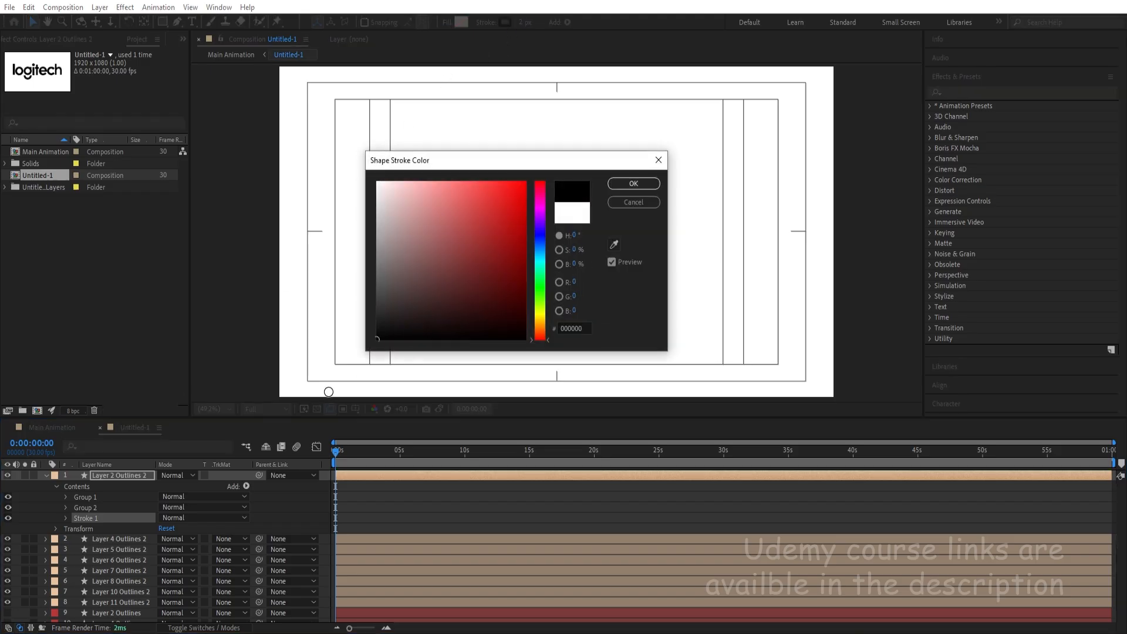
pyautogui.click(622, 184)
pyautogui.click(358, 525)
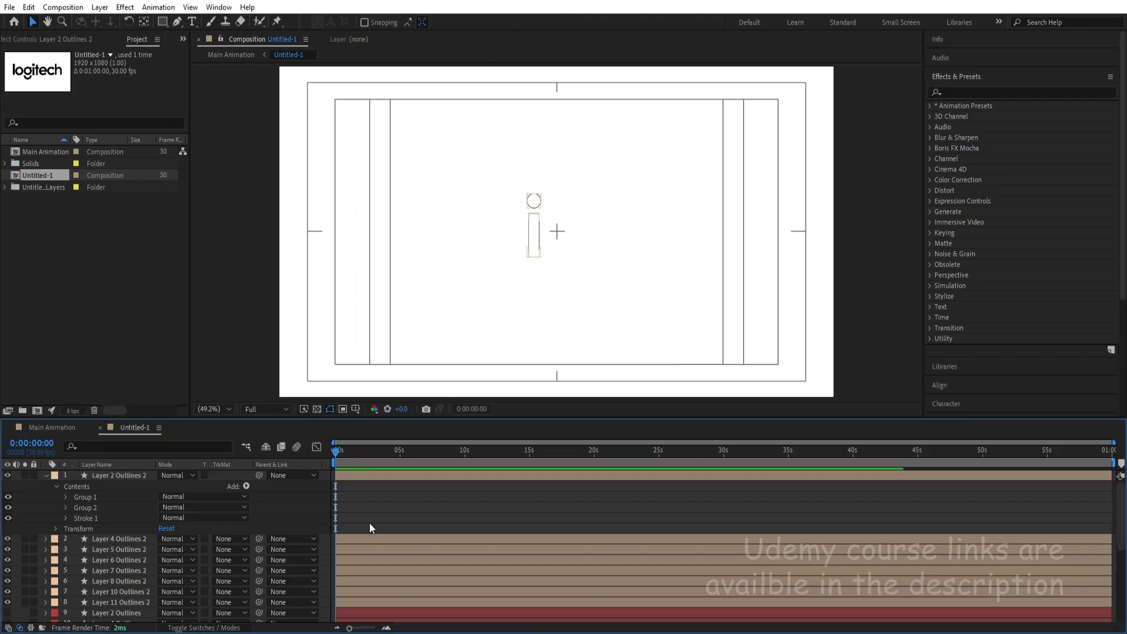
# Step: Set the stroke width of Layer 2 Outlines 2 to 4 px
pyautogui.click(538, 242)
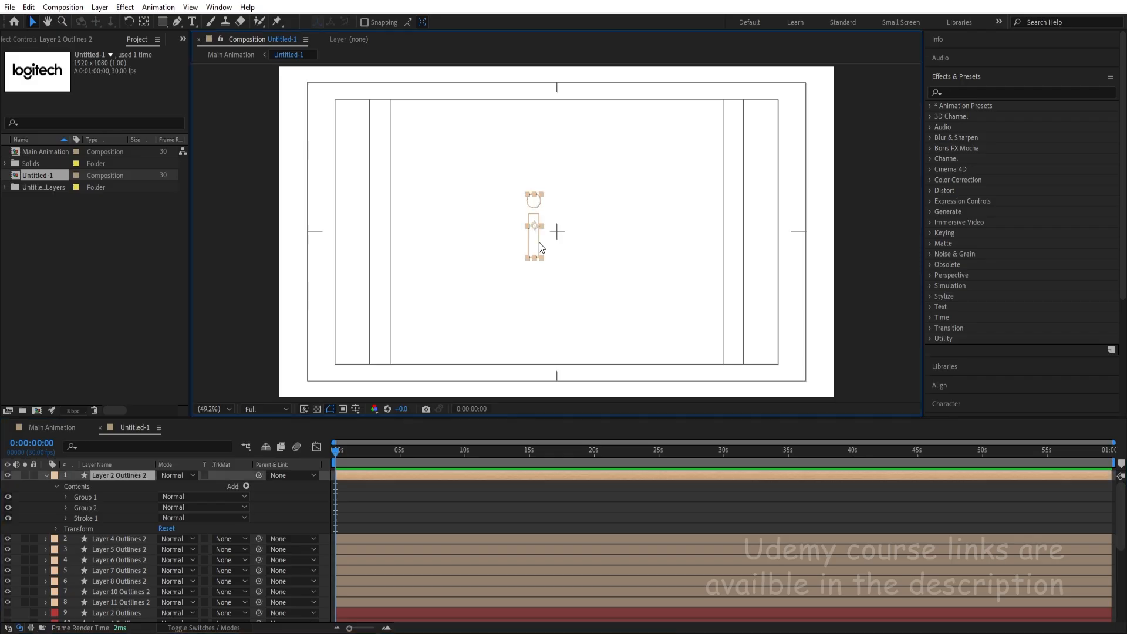
pyautogui.click(100, 518)
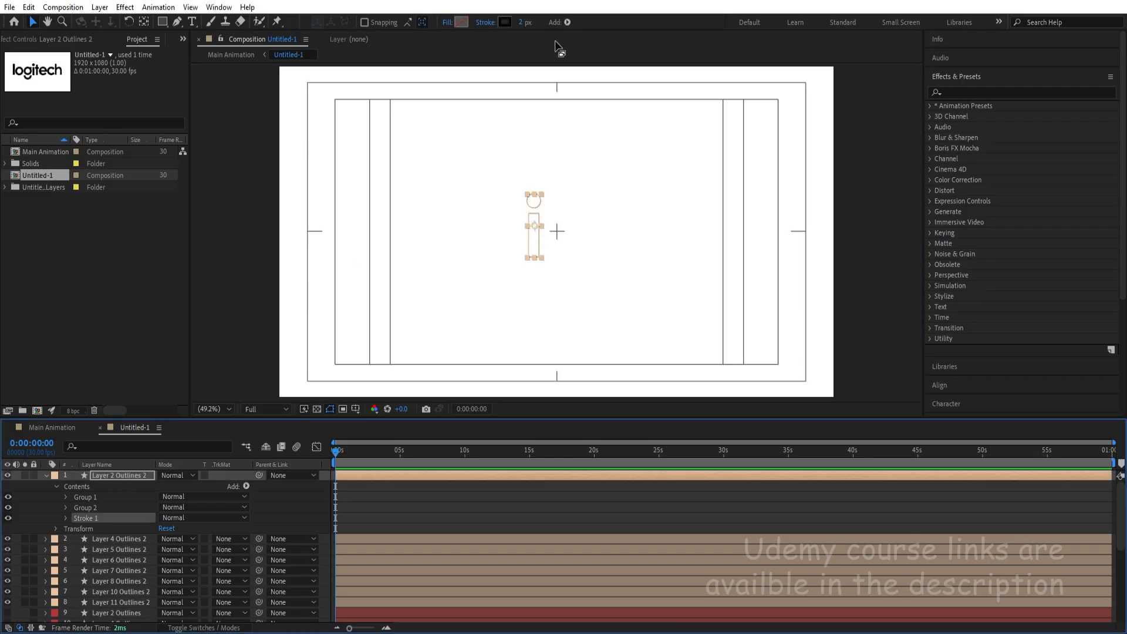
pyautogui.click(522, 22)
pyautogui.press('Return')
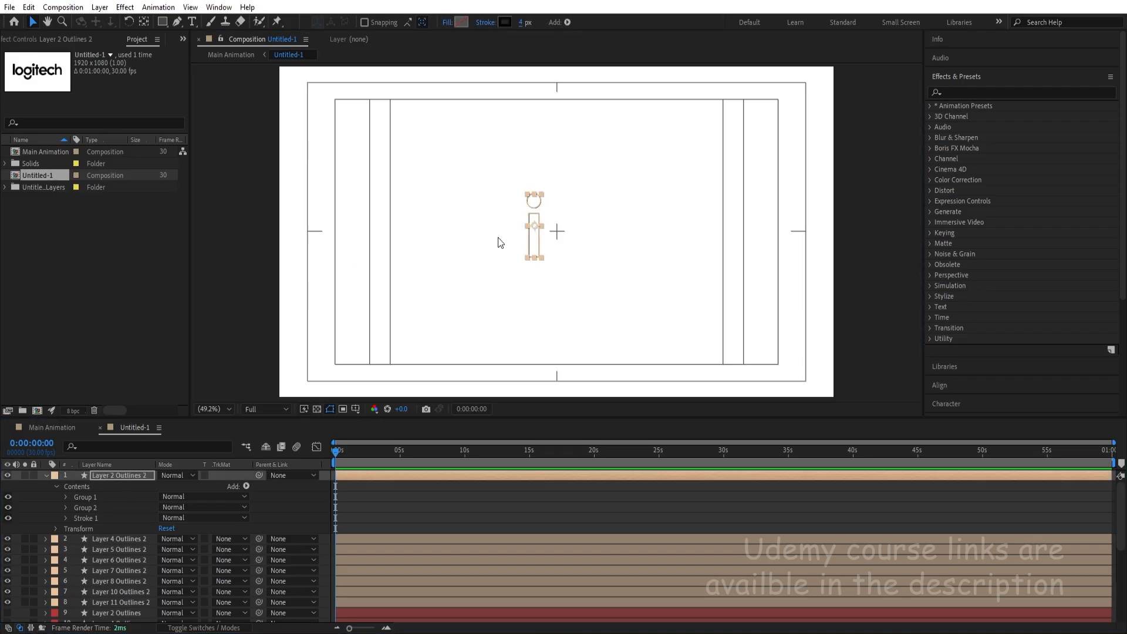
pyautogui.click(354, 530)
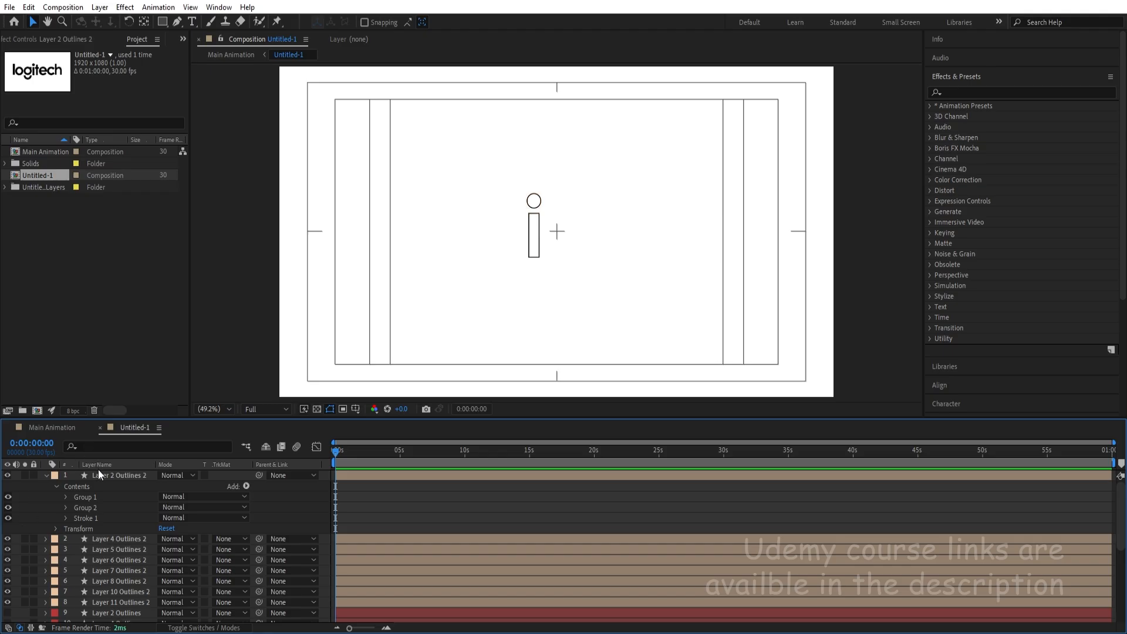
# Step: Copy Stroke 1 onto Layer 4 Outlines 2 through Layer 11 Outlines 2, and collapse the open layer properties
pyautogui.click(83, 517)
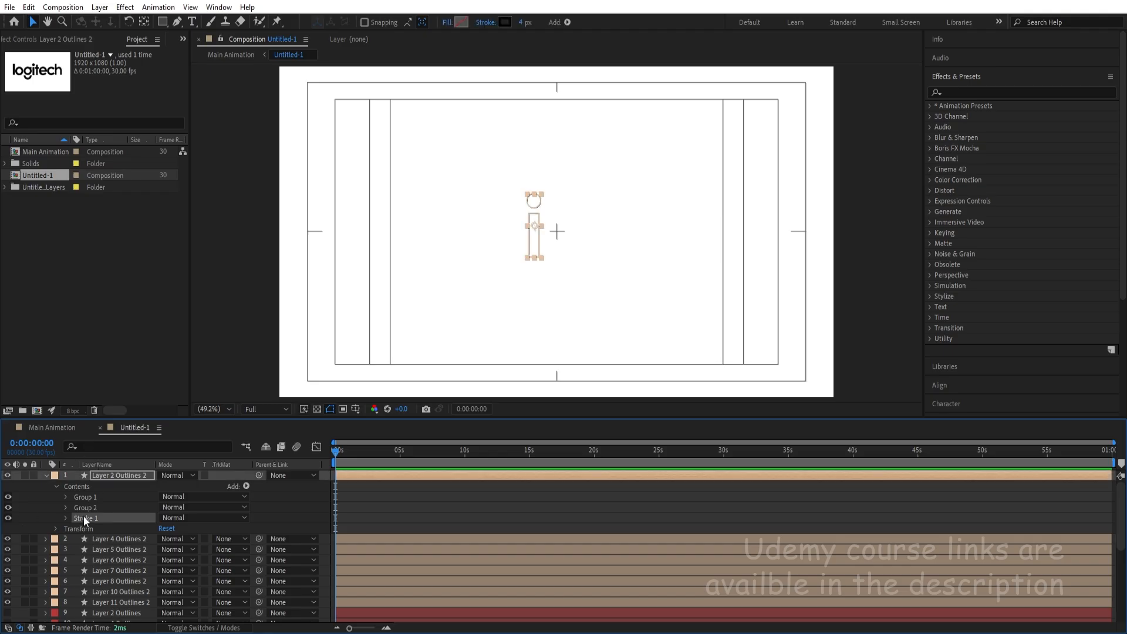
pyautogui.click(106, 538)
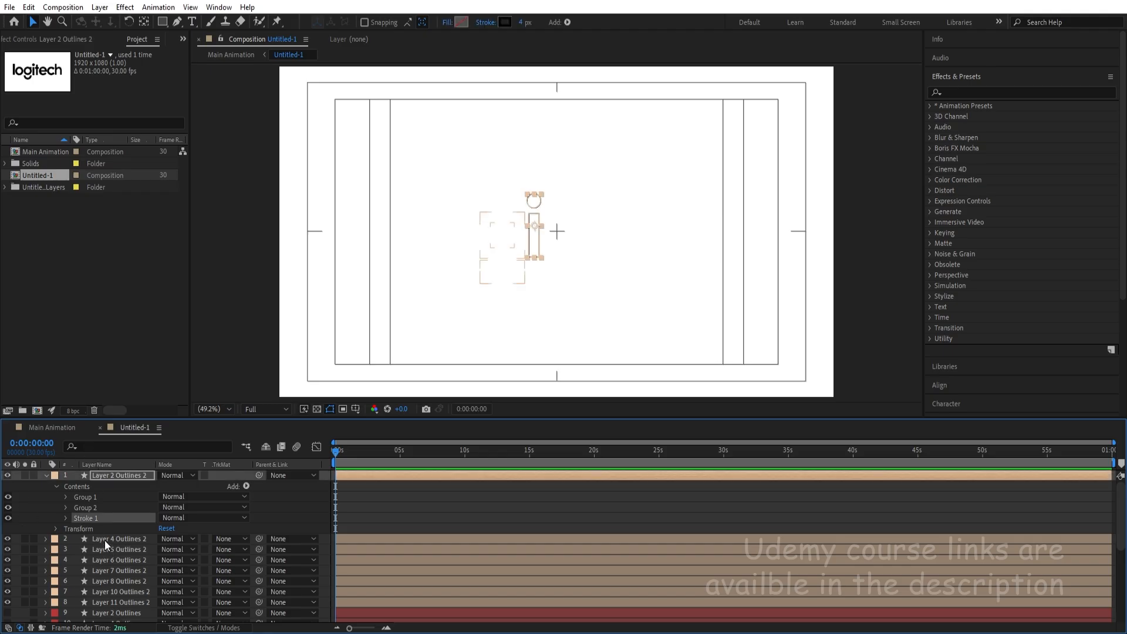
pyautogui.keyDown('shift'); pyautogui.click(108, 603); pyautogui.keyUp('shift')
pyautogui.hotkey('ctrl', 'v')
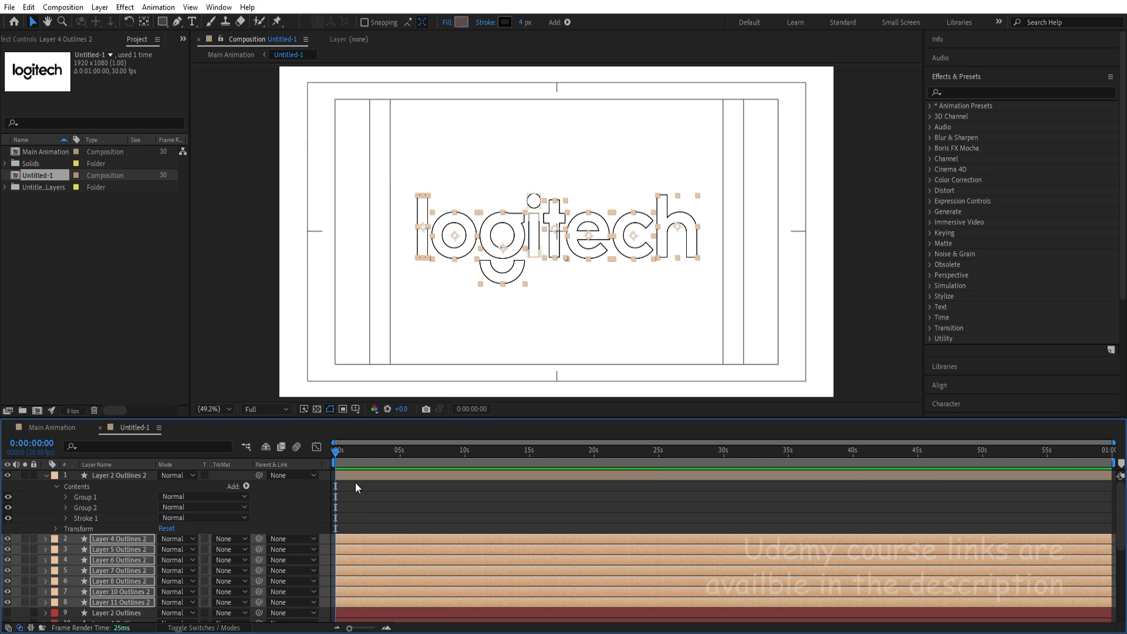
pyautogui.click(357, 496)
pyautogui.press('u')
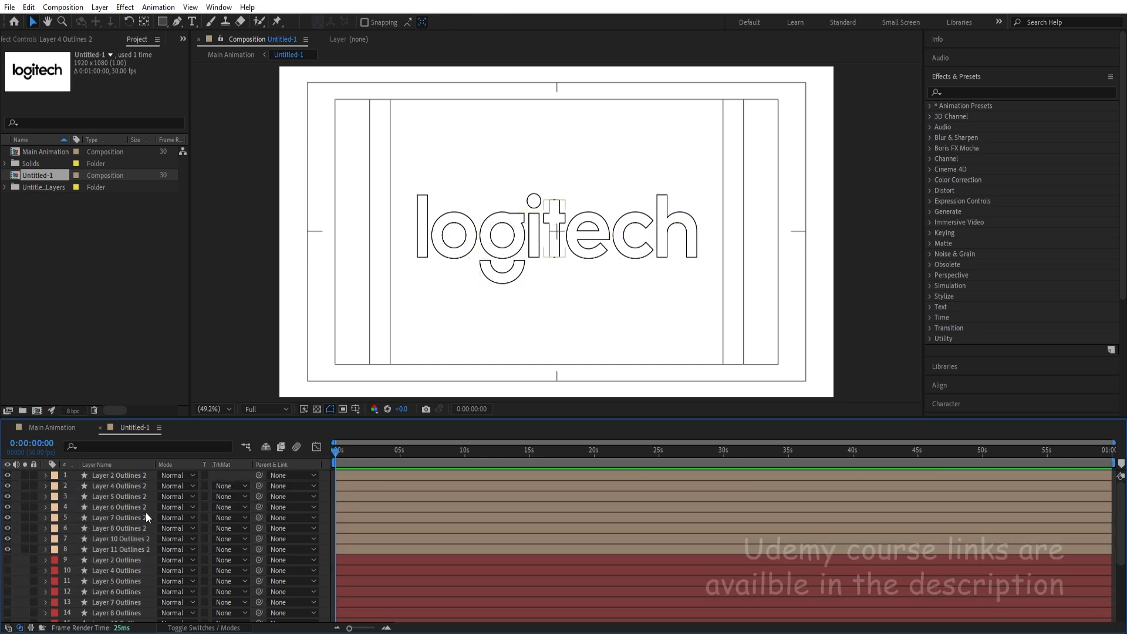
# Step: Hide all the peach stroke layers and make the red filled outline layers visible again
pyautogui.moveTo(7, 549); pyautogui.dragTo(7, 476)
pyautogui.scroll(-2, 158, 571)
pyautogui.click(125, 568)
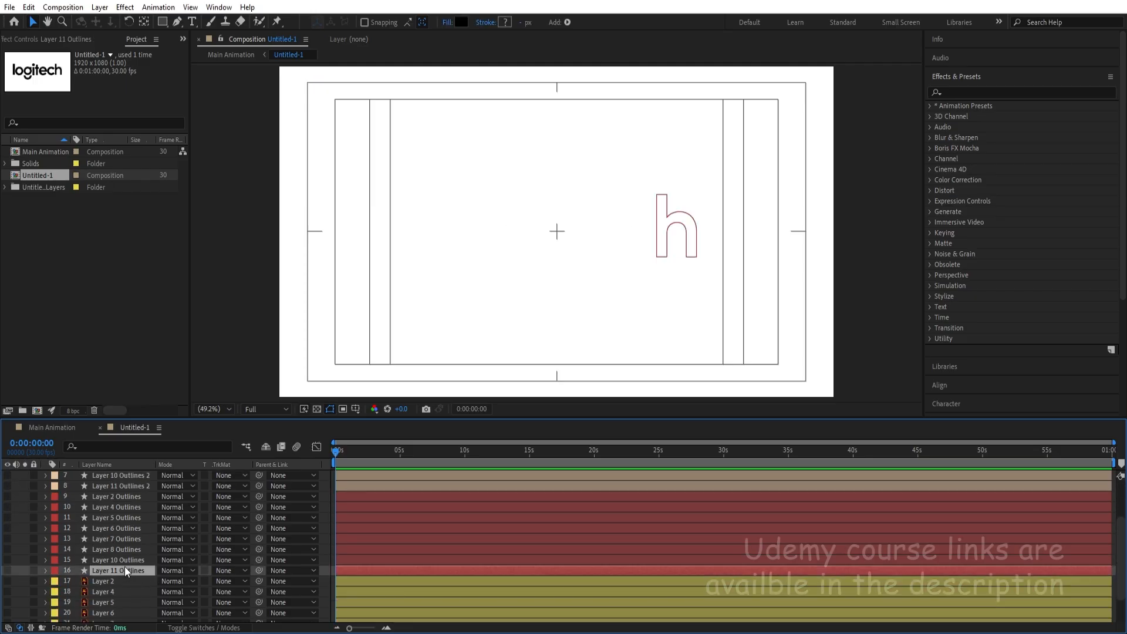
pyautogui.keyDown('shift'); pyautogui.click(118, 499); pyautogui.keyUp('shift')
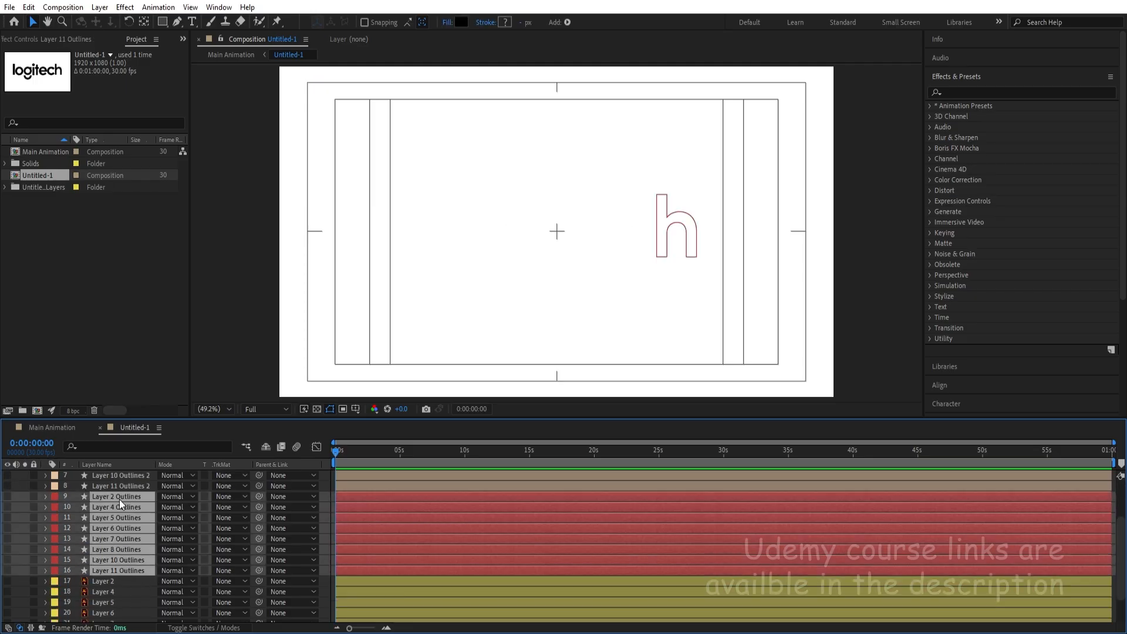
pyautogui.click(7, 497)
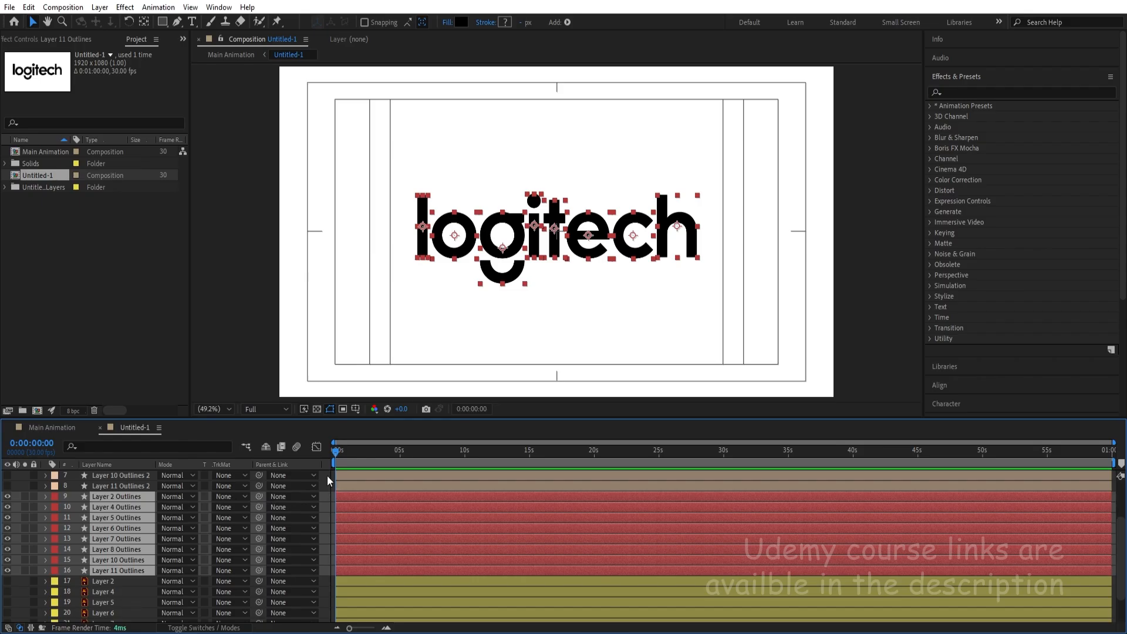
pyautogui.click(396, 309)
# Step: Rename the red outline layer of the letter l as L and that of the first letter o as O
pyautogui.click(425, 206)
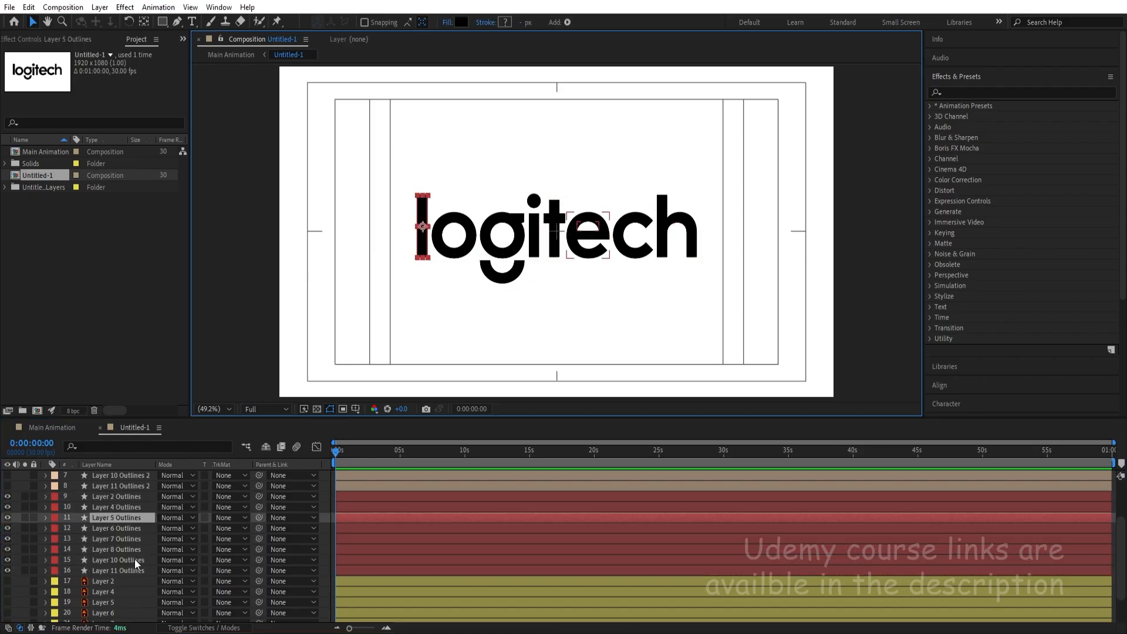
pyautogui.click(110, 520)
pyautogui.press('Return')
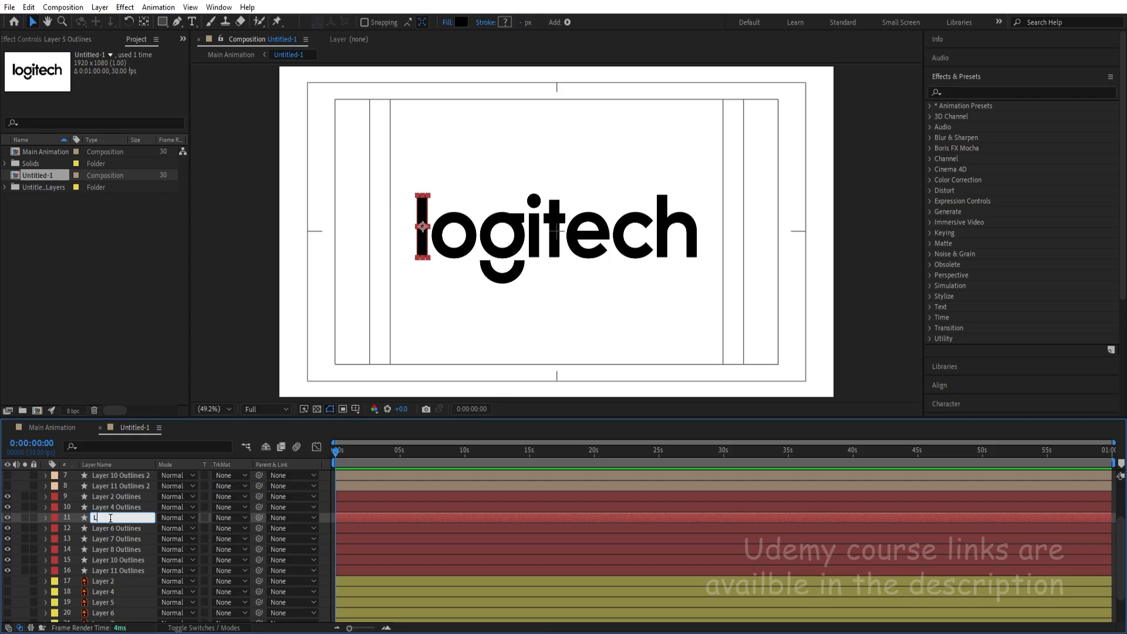
pyautogui.write('L')
pyautogui.click(458, 245)
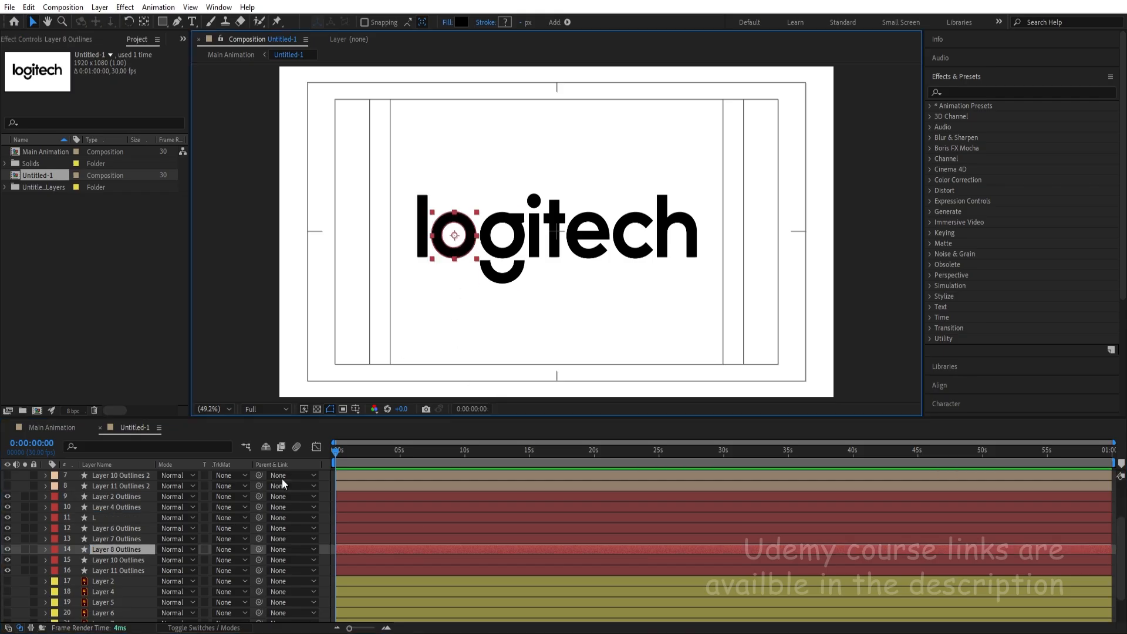
pyautogui.click(136, 550)
pyautogui.press('Return')
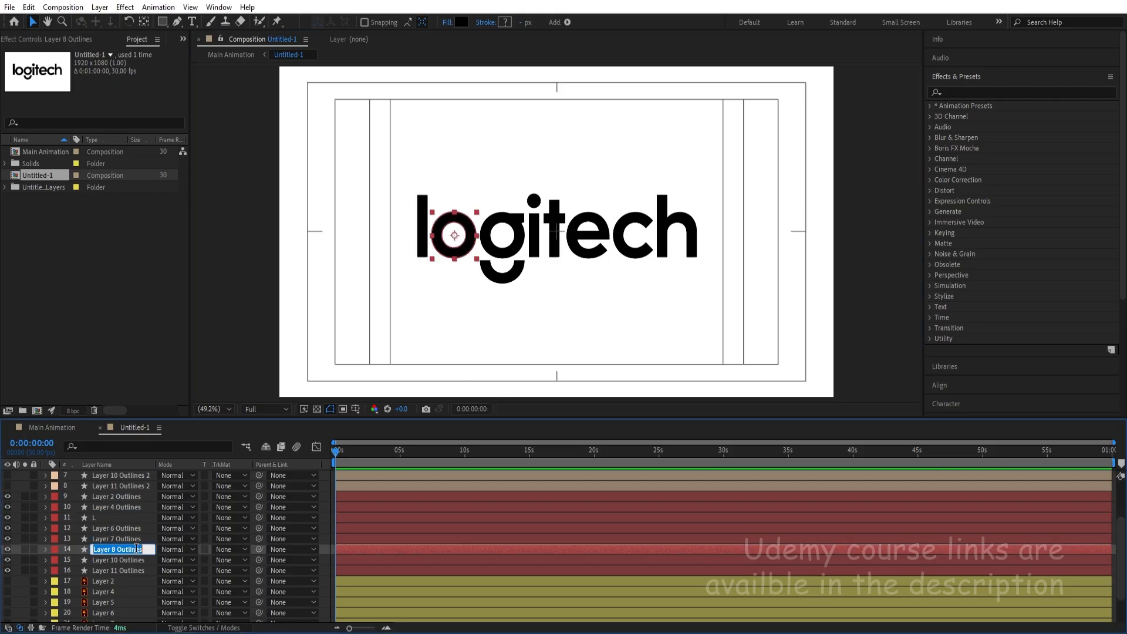
pyautogui.write('O')
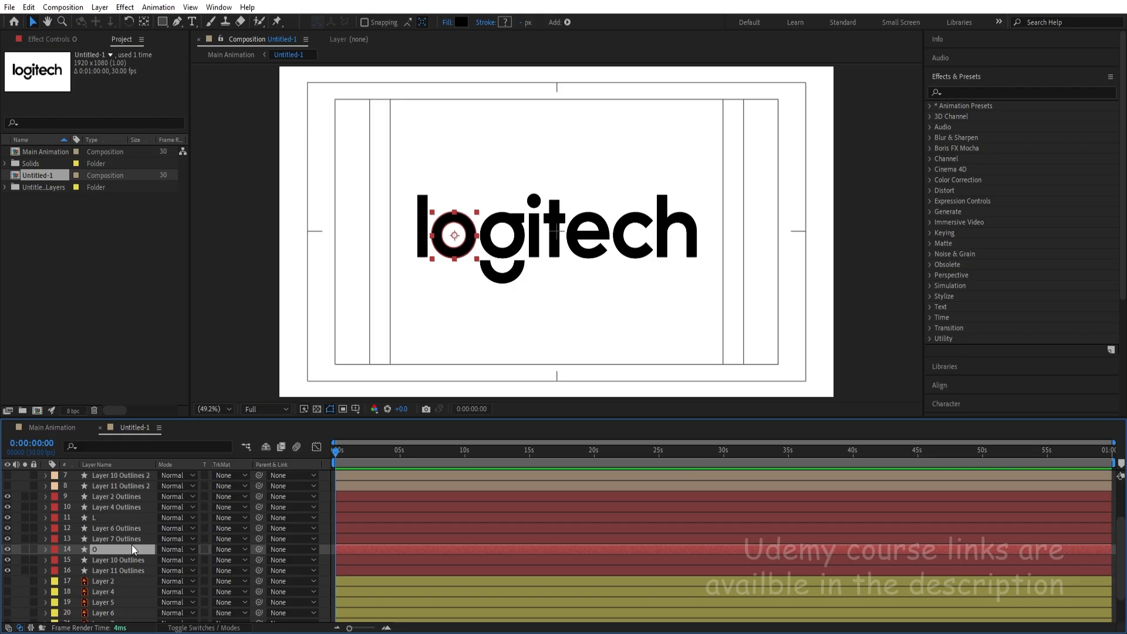
# Step: Reorder the red layers so that L sits at the end of the group with O directly above it
pyautogui.moveTo(97, 516); pyautogui.dragTo(122, 574)
pyautogui.moveTo(97, 537); pyautogui.dragTo(115, 565)
# Step: Rename the red outline layer of the letter g as G and place it directly above O
pyautogui.click(498, 274)
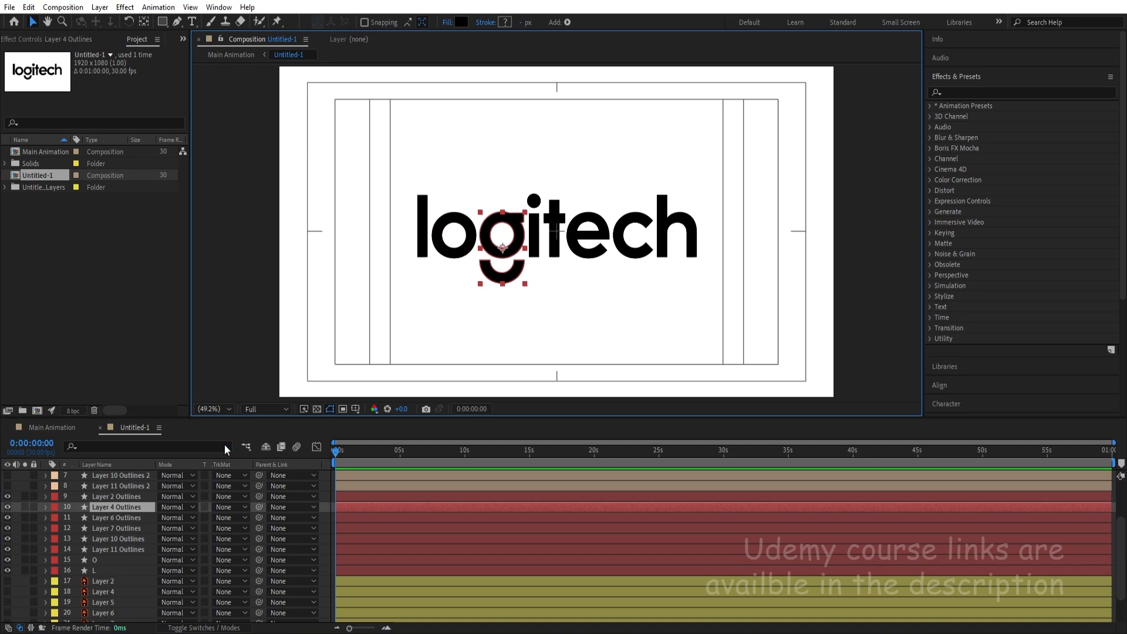
pyautogui.click(136, 503)
pyautogui.press('Return')
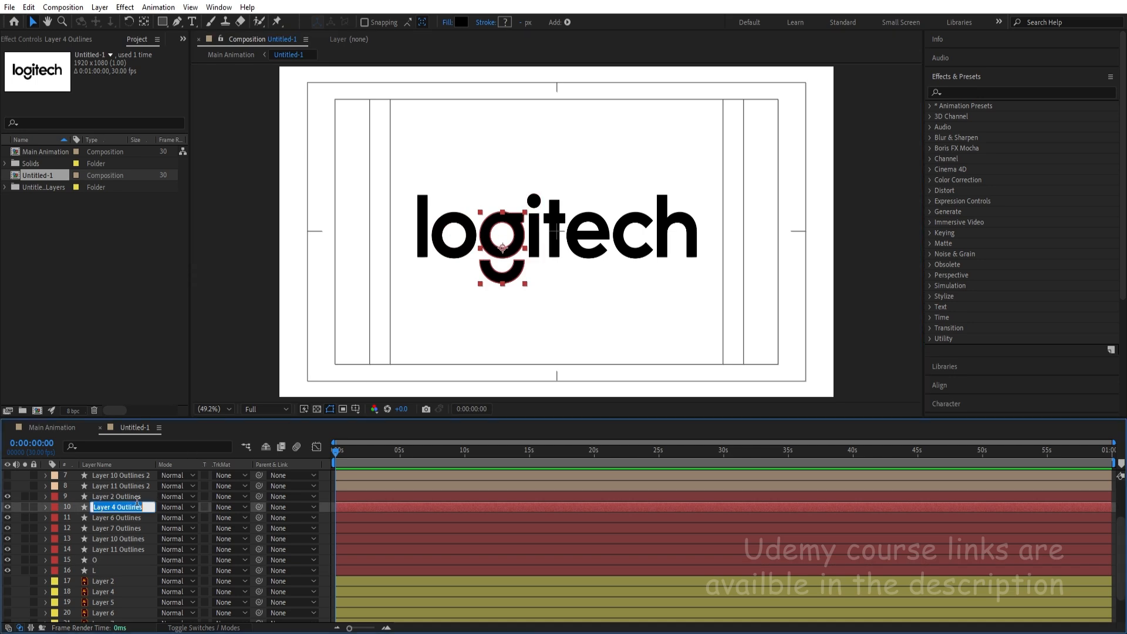
pyautogui.write('G')
pyautogui.press('Return')
pyautogui.moveTo(118, 508); pyautogui.dragTo(128, 555)
# Step: Rename the red outline layer of the letter i as I
pyautogui.click(534, 231)
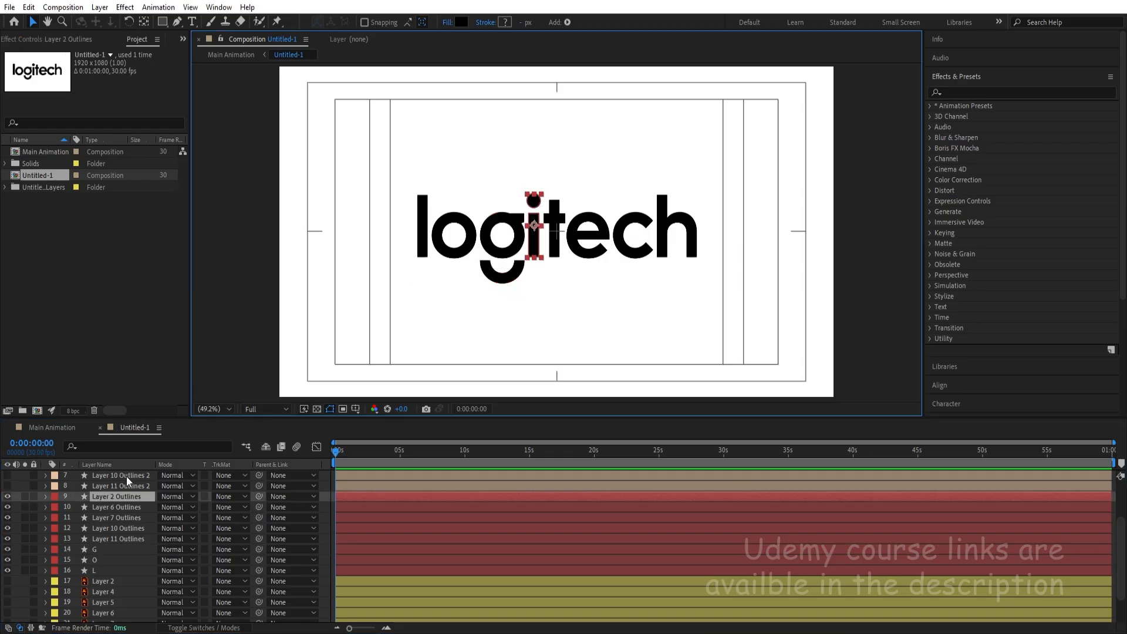
pyautogui.click(120, 495)
pyautogui.press('Return')
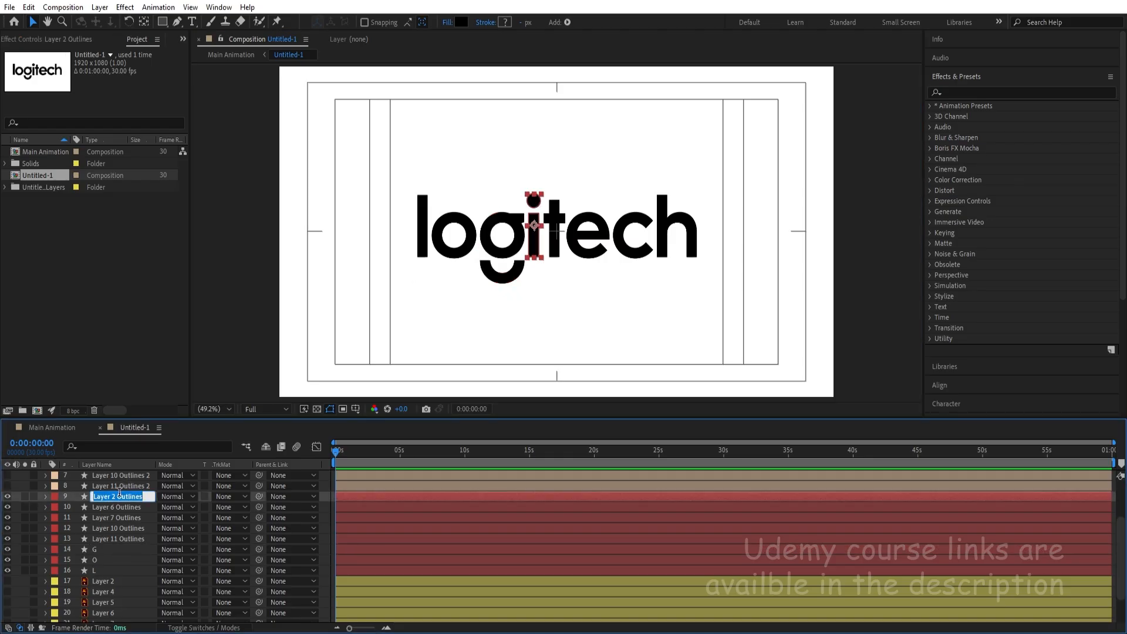
pyautogui.write('I')
pyautogui.press('Return')
pyautogui.moveTo(122, 491); pyautogui.dragTo(157, 543)
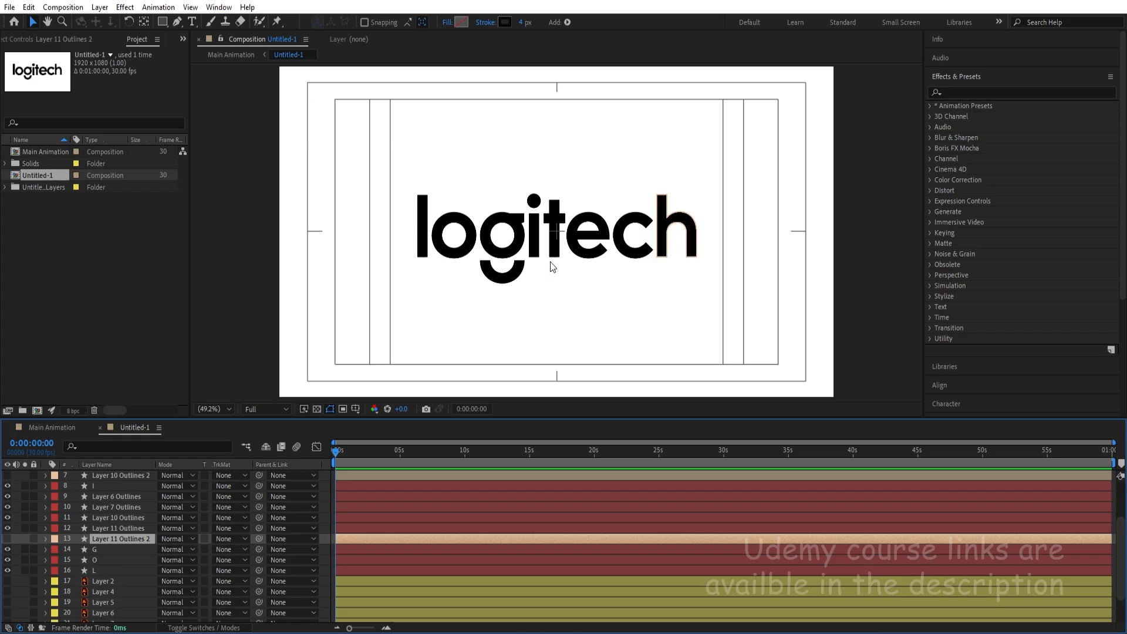
# Step: Rename the red outline layer of the letter t as T and place it directly above G, keeping Layer 11 Outlines 2 with the peach layers
pyautogui.click(550, 244)
pyautogui.click(131, 500)
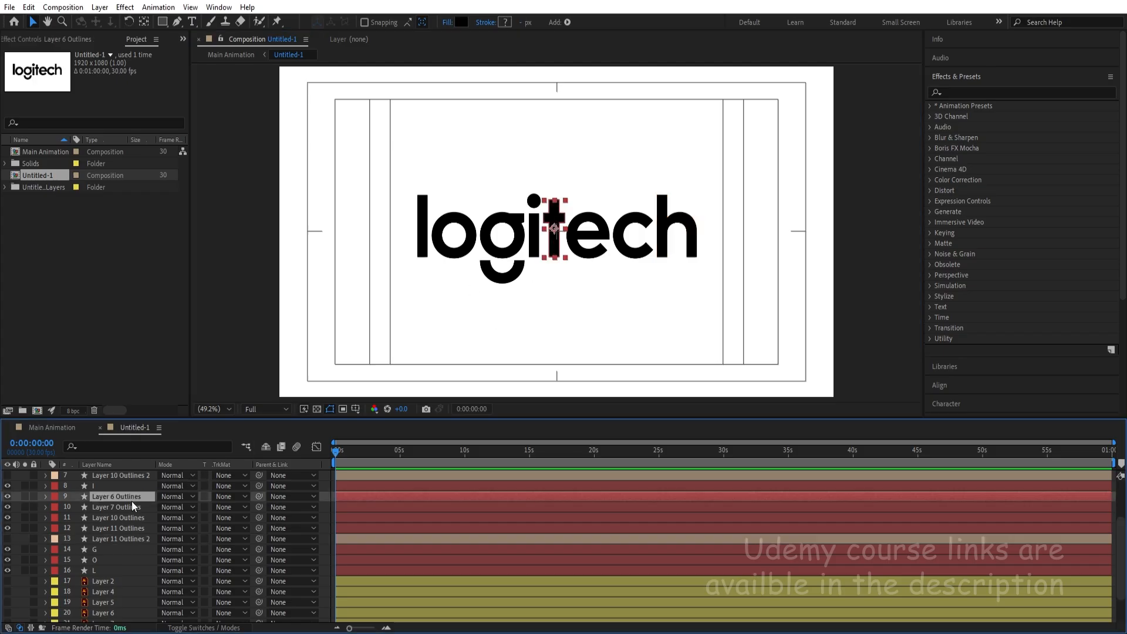
pyautogui.press('Return')
pyautogui.write('T')
pyautogui.press('Return')
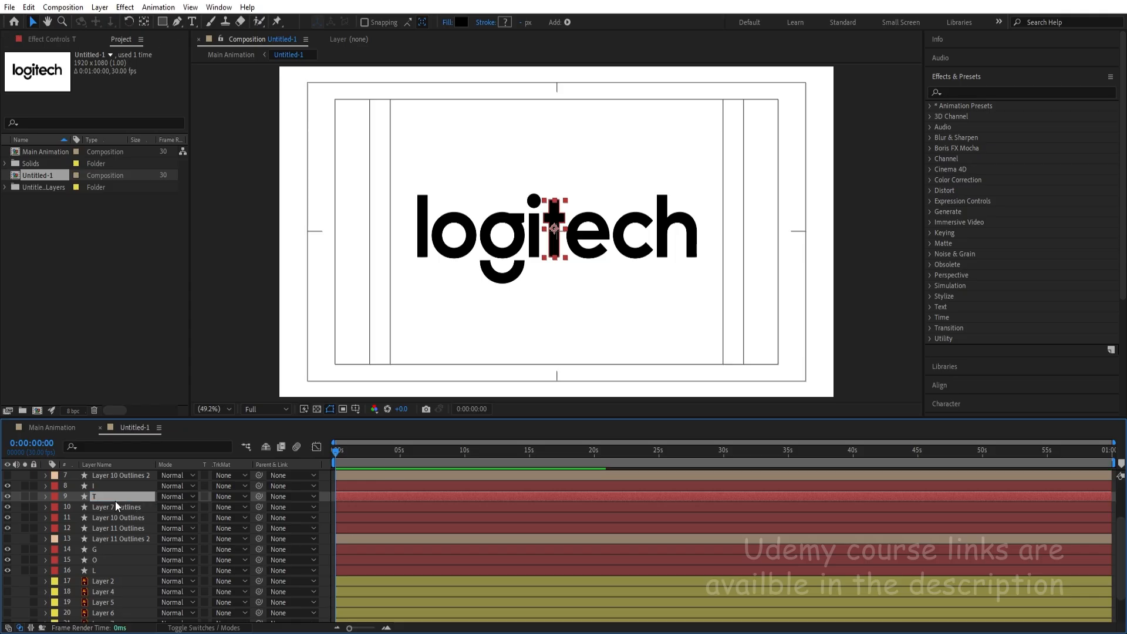
pyautogui.moveTo(115, 501); pyautogui.dragTo(129, 480)
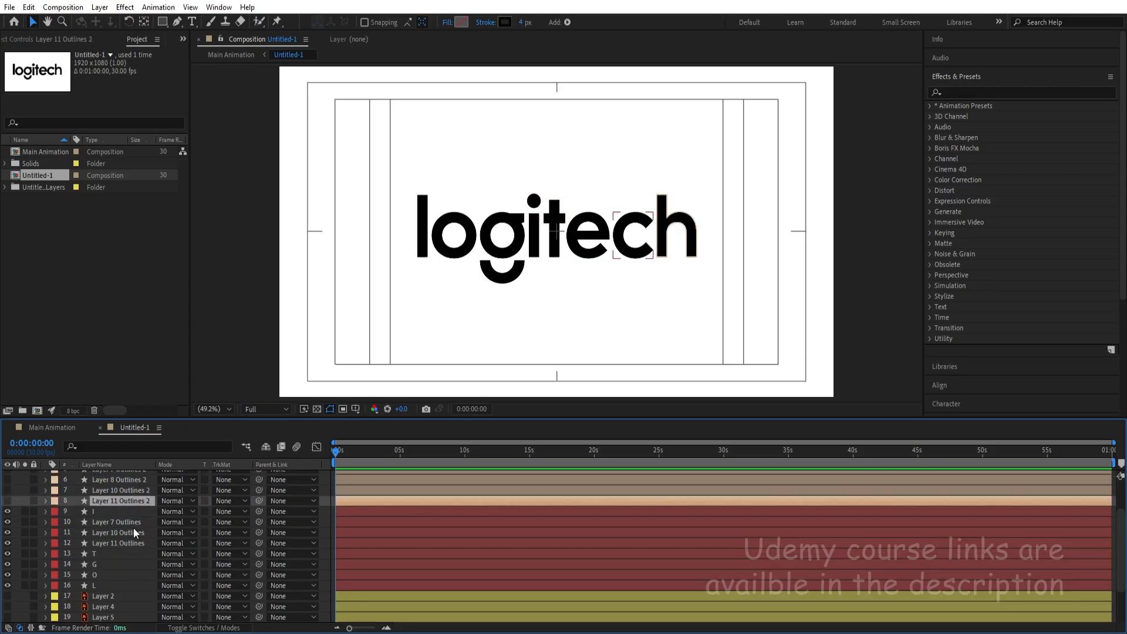
pyautogui.scroll(-1, 133, 527)
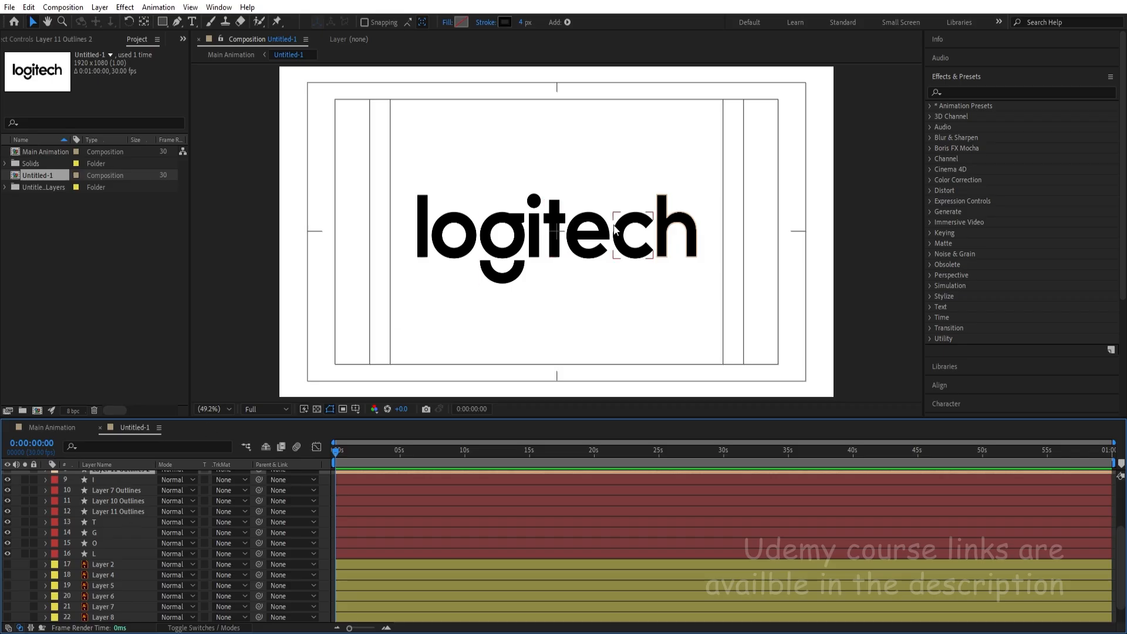
# Step: Rename the red outline layer of the letter e as E, and move the I layer between T and G
pyautogui.click(585, 243)
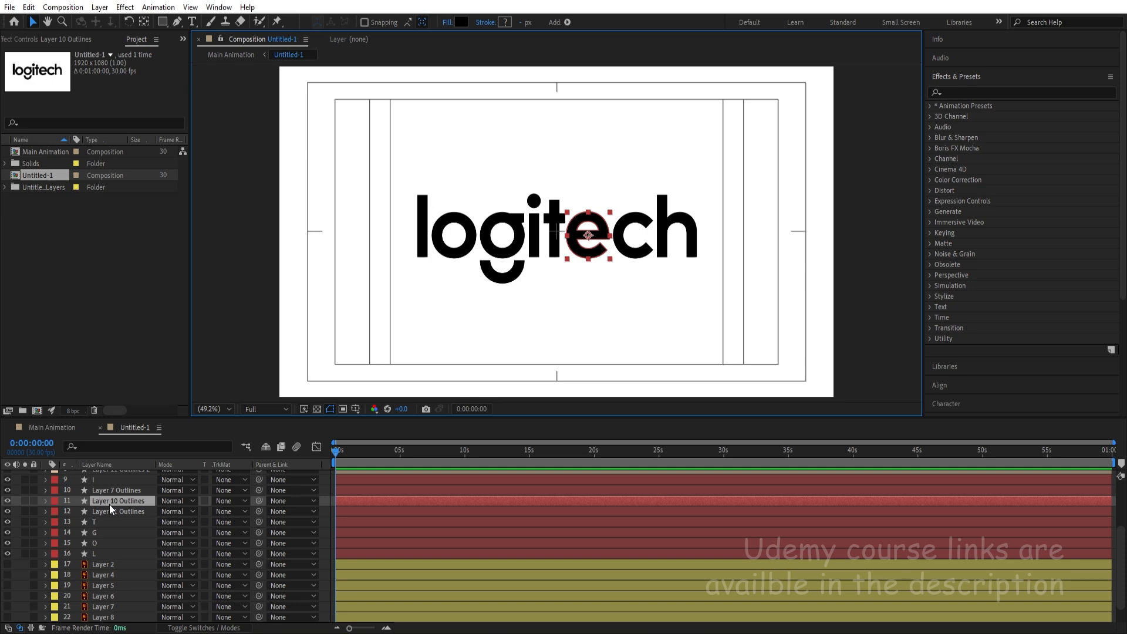
pyautogui.press('Return')
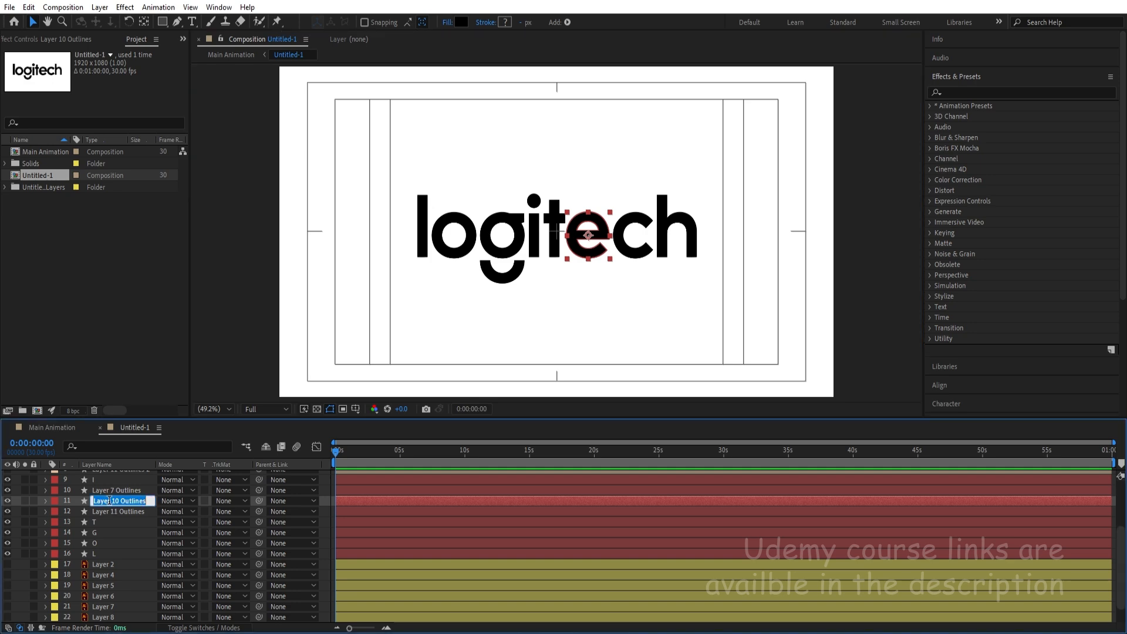
pyautogui.write('E')
pyautogui.press('Return')
pyautogui.moveTo(91, 480); pyautogui.dragTo(113, 509)
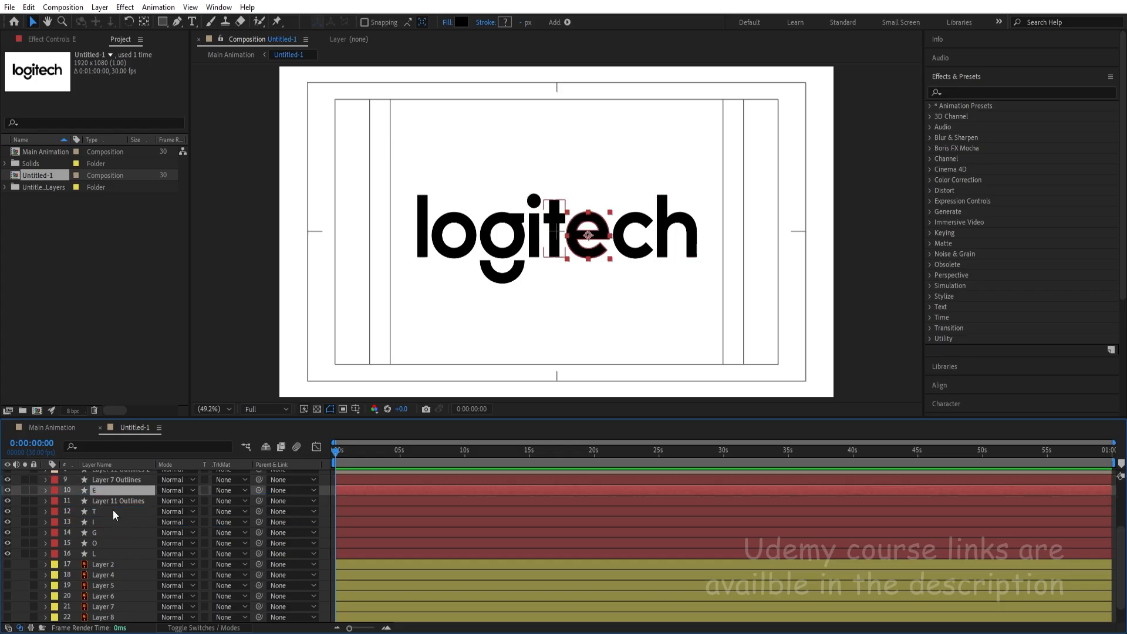
# Step: Place the red E layer directly above T and rename the red outline layer of the letter h as H
pyautogui.click(108, 490)
pyautogui.press('Return')
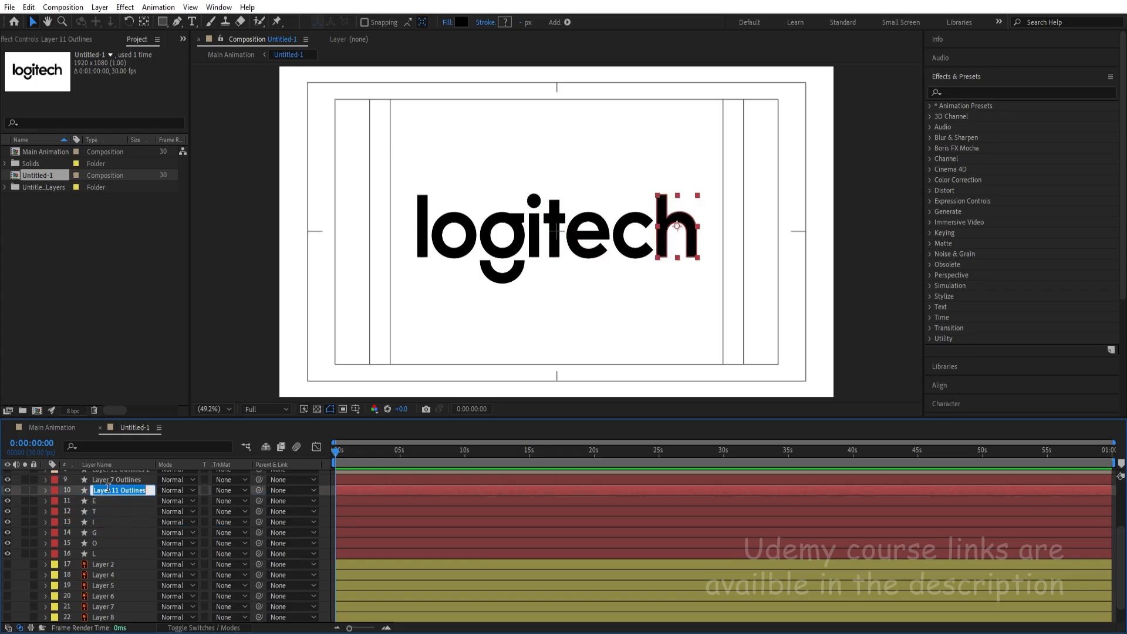
pyautogui.write('H')
pyautogui.press('Return')
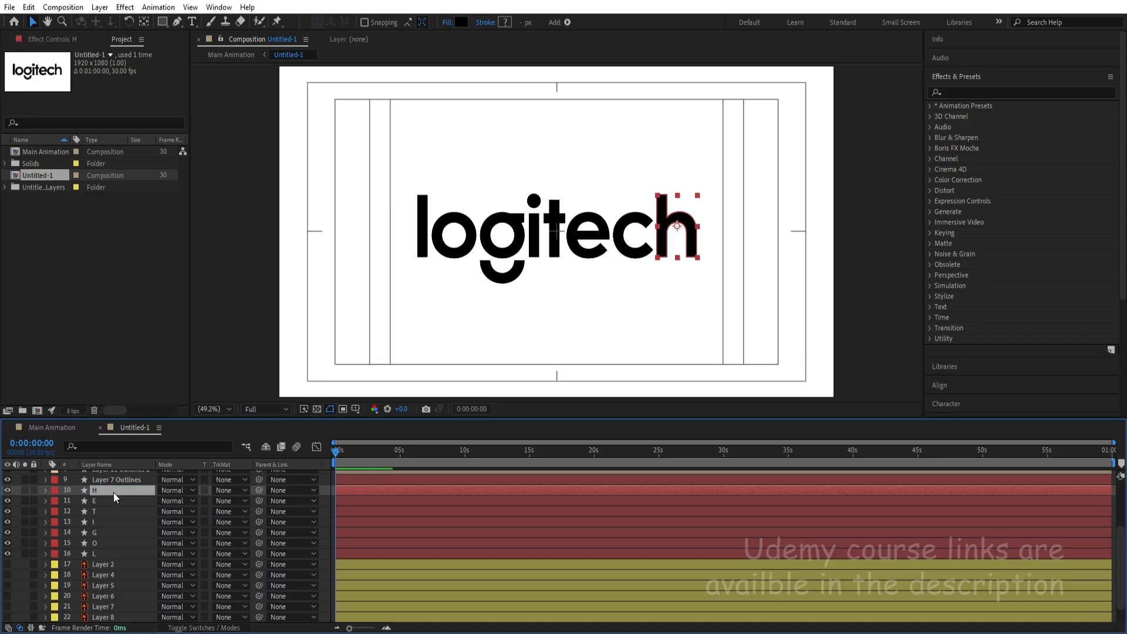
# Step: Rename the red outline layer of the letter c as C and place it between H and E
pyautogui.scroll(1, 114, 492)
pyautogui.click(97, 512)
pyautogui.press('Return')
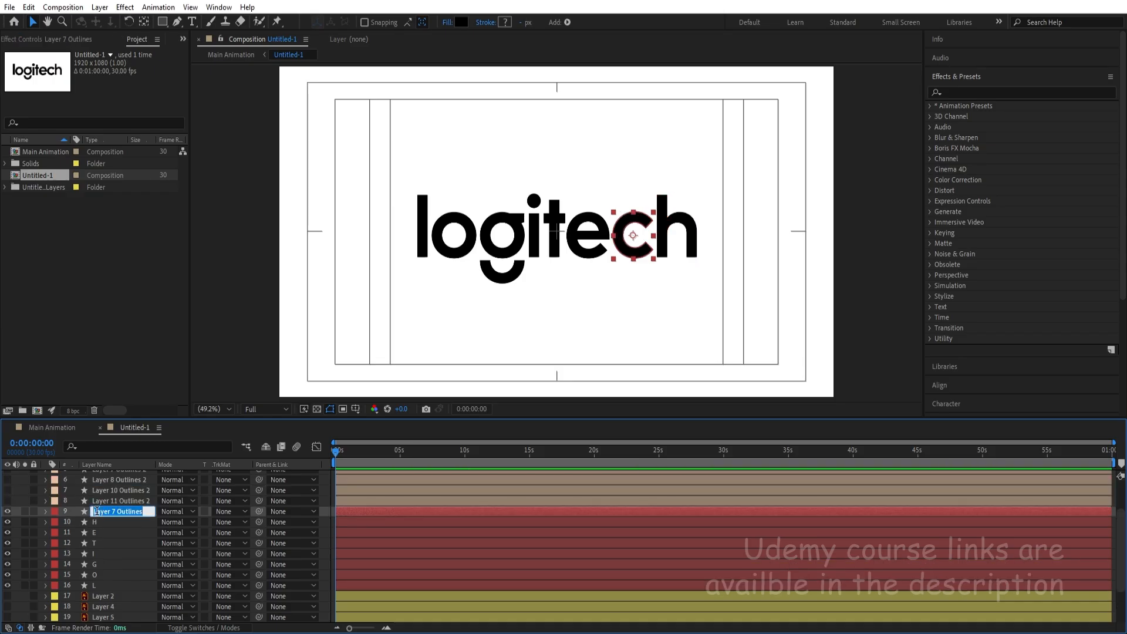
pyautogui.write('C')
pyautogui.press('Return')
pyautogui.moveTo(104, 510); pyautogui.dragTo(112, 527)
# Step: Hide all the red letter layers and make all the peach stroke layers visible
pyautogui.click(96, 584)
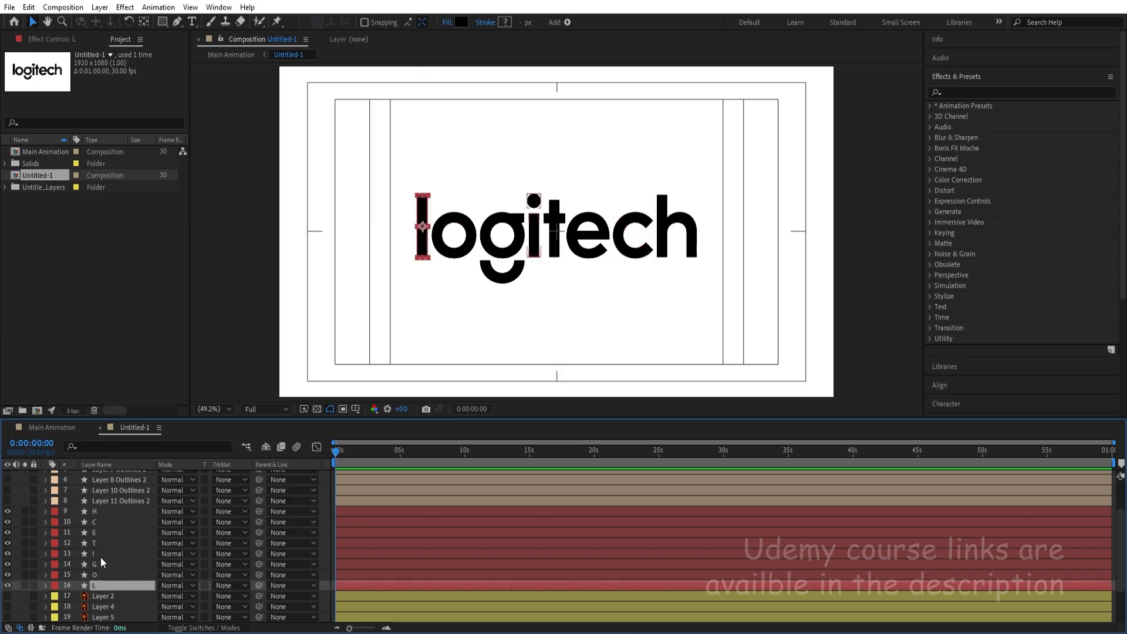
pyautogui.click(105, 504)
pyautogui.moveTo(8, 511); pyautogui.dragTo(8, 586)
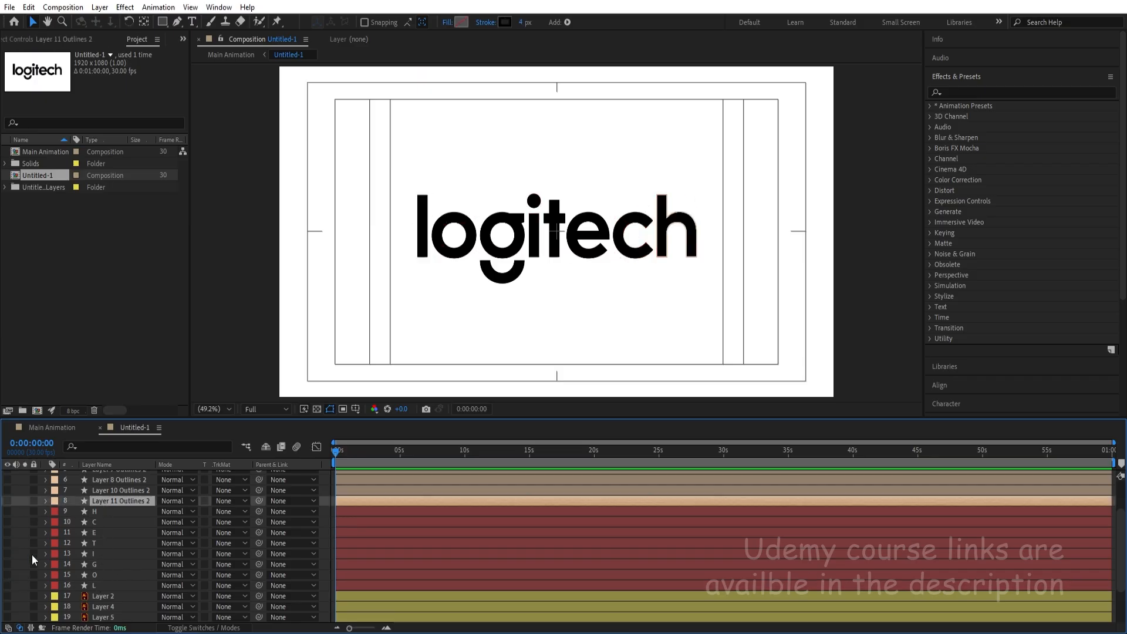
pyautogui.scroll(2, 143, 502)
pyautogui.keyDown('shift'); pyautogui.click(129, 474); pyautogui.keyUp('shift')
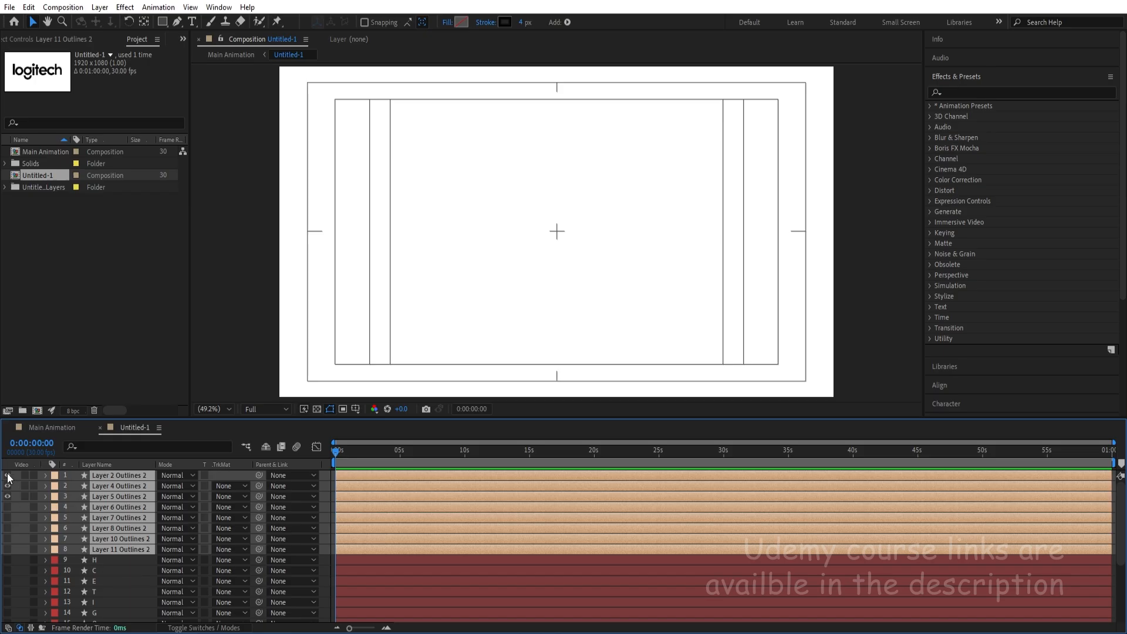
pyautogui.click(8, 475)
pyautogui.click(19, 481)
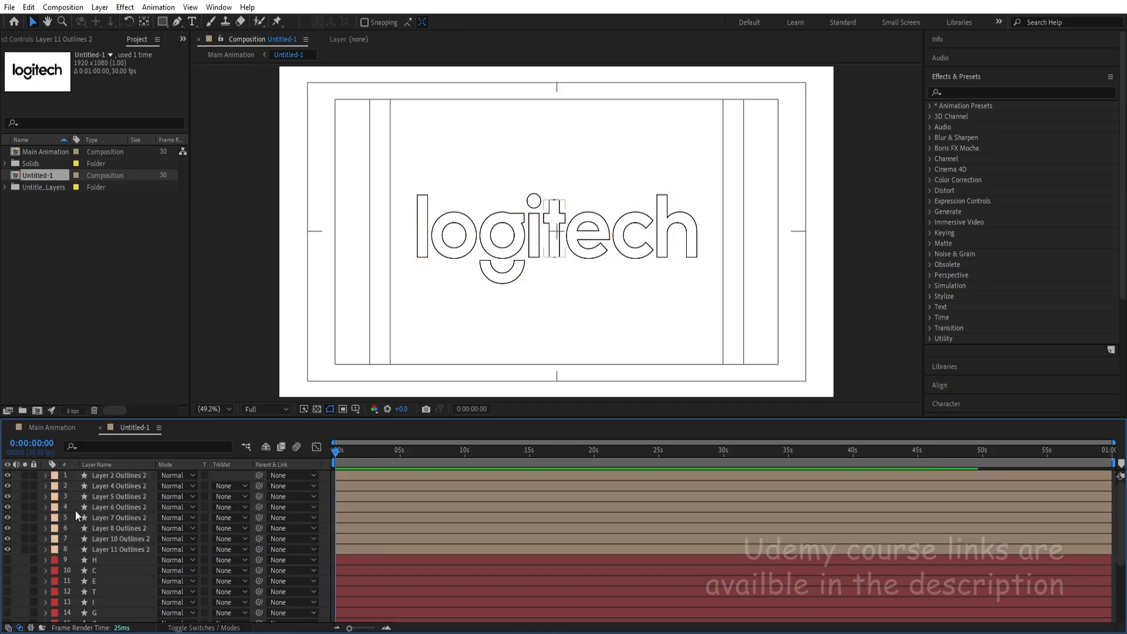
# Step: Rename the peach stroke layer of the letter l as L and move it to the end of the peach group
pyautogui.click(424, 213)
pyautogui.press('Return')
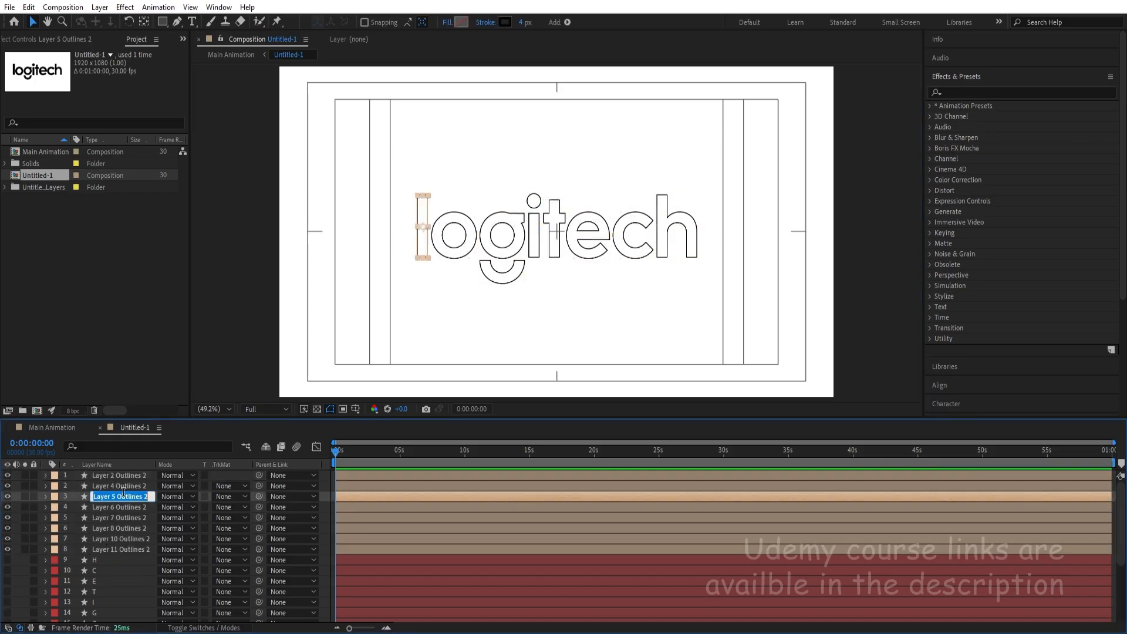
pyautogui.write('L')
pyautogui.press('Return')
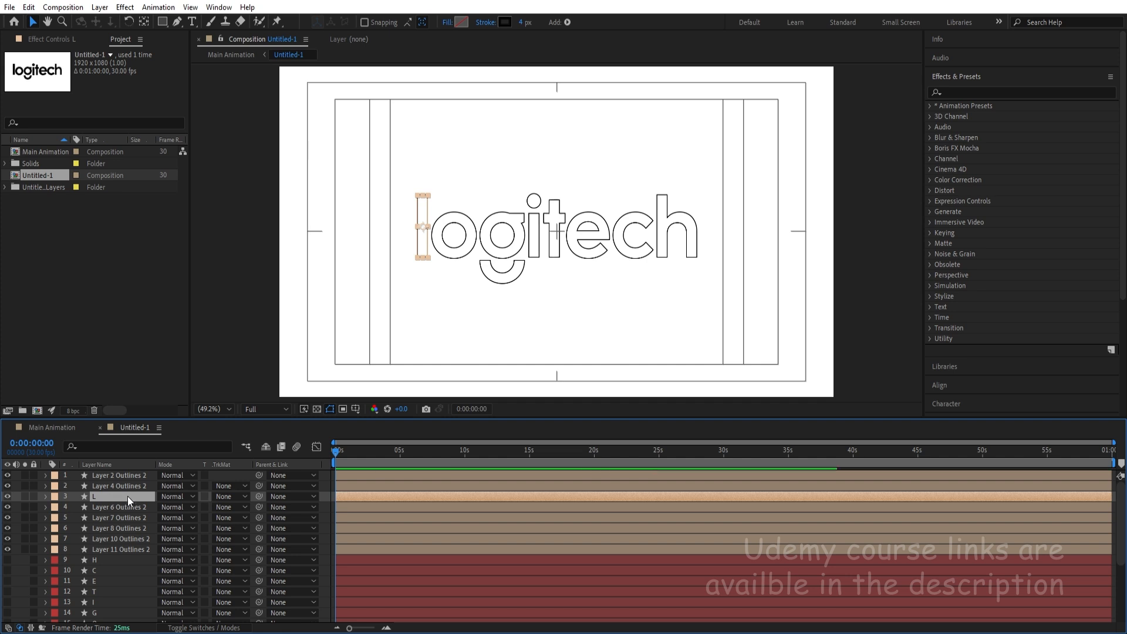
pyautogui.moveTo(128, 498); pyautogui.dragTo(142, 555)
# Step: Rename the peach stroke layer of the letter o as O and place it directly above the peach L
pyautogui.click(147, 517)
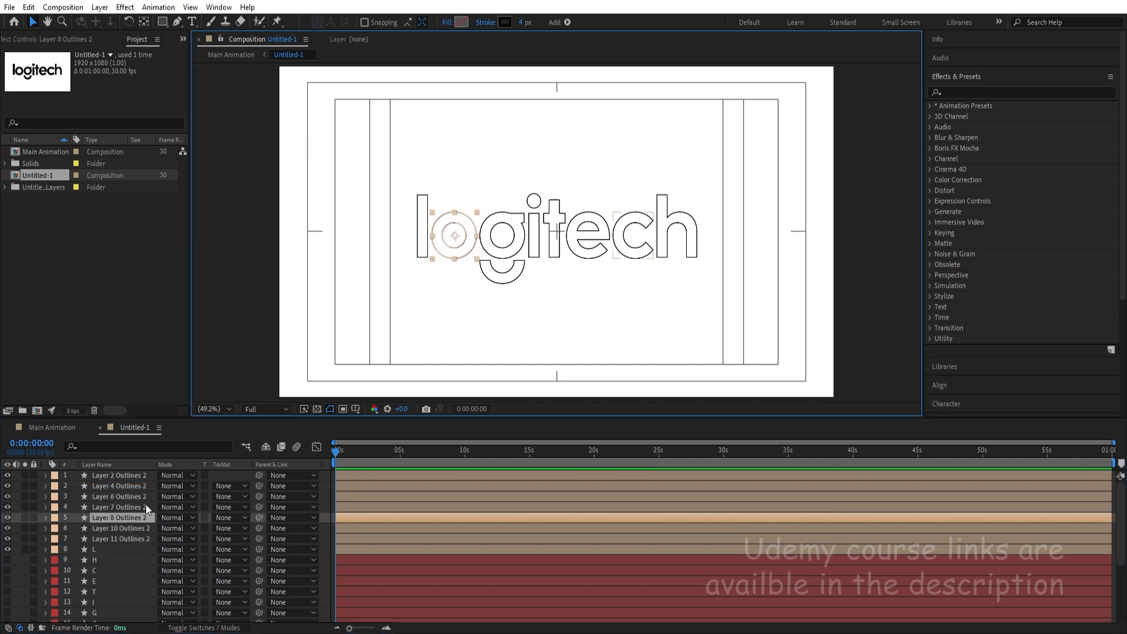
pyautogui.press('Return')
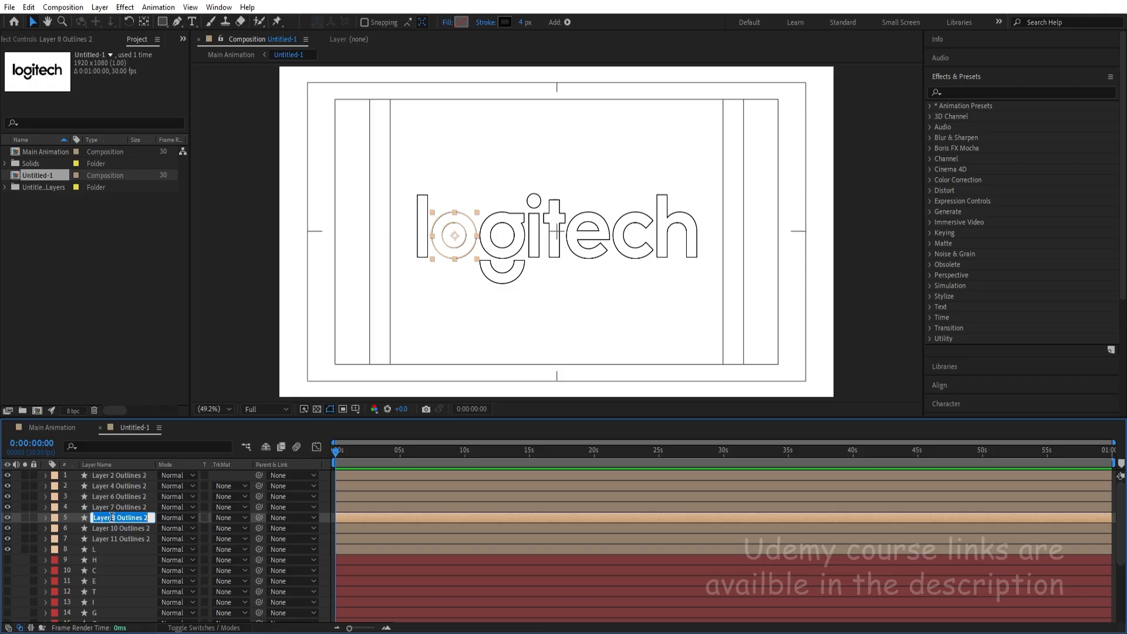
pyautogui.write('O')
pyautogui.press('Return')
pyautogui.moveTo(112, 519); pyautogui.dragTo(121, 536)
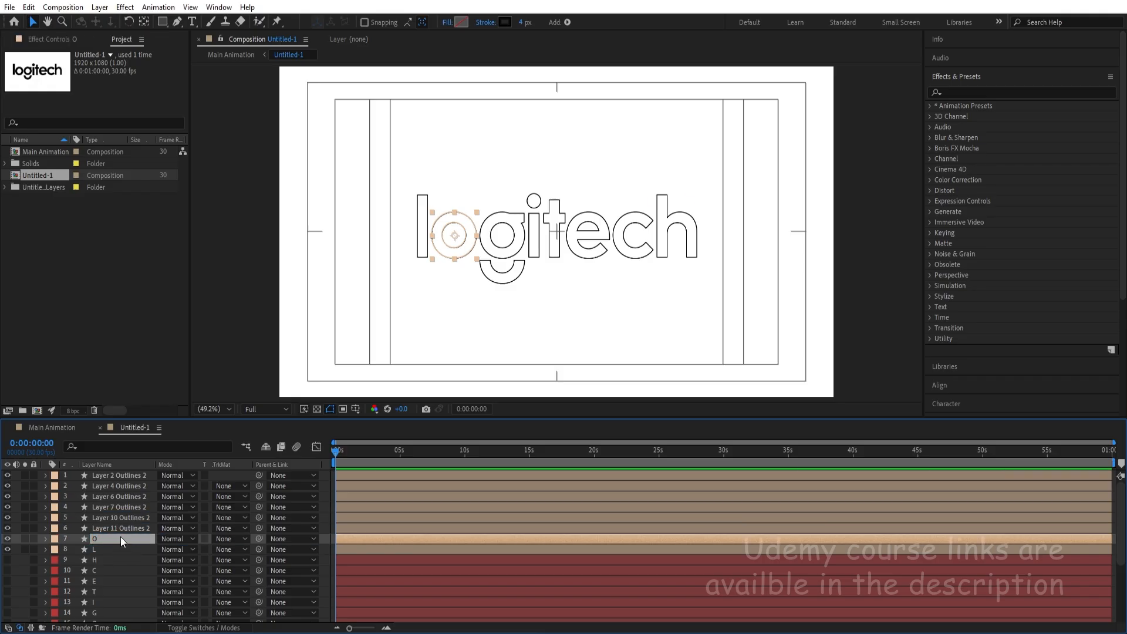
# Step: Rename the peach stroke layer of the letter g as G and place it directly above the peach O
pyautogui.click(108, 485)
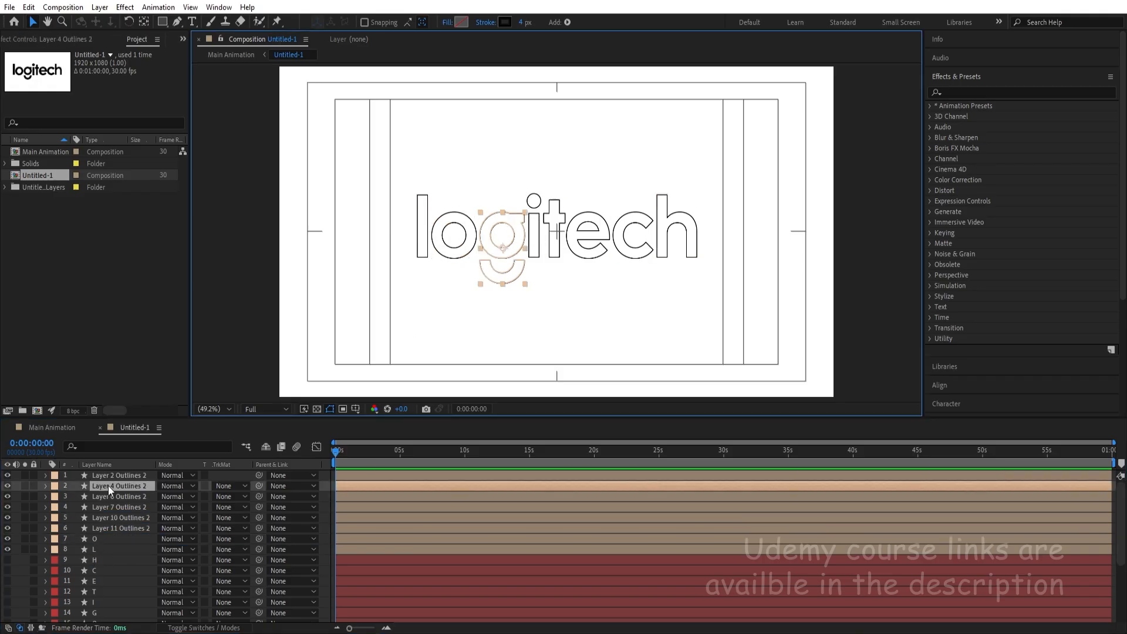
pyautogui.press('Return')
pyautogui.write('G')
pyautogui.press('Return')
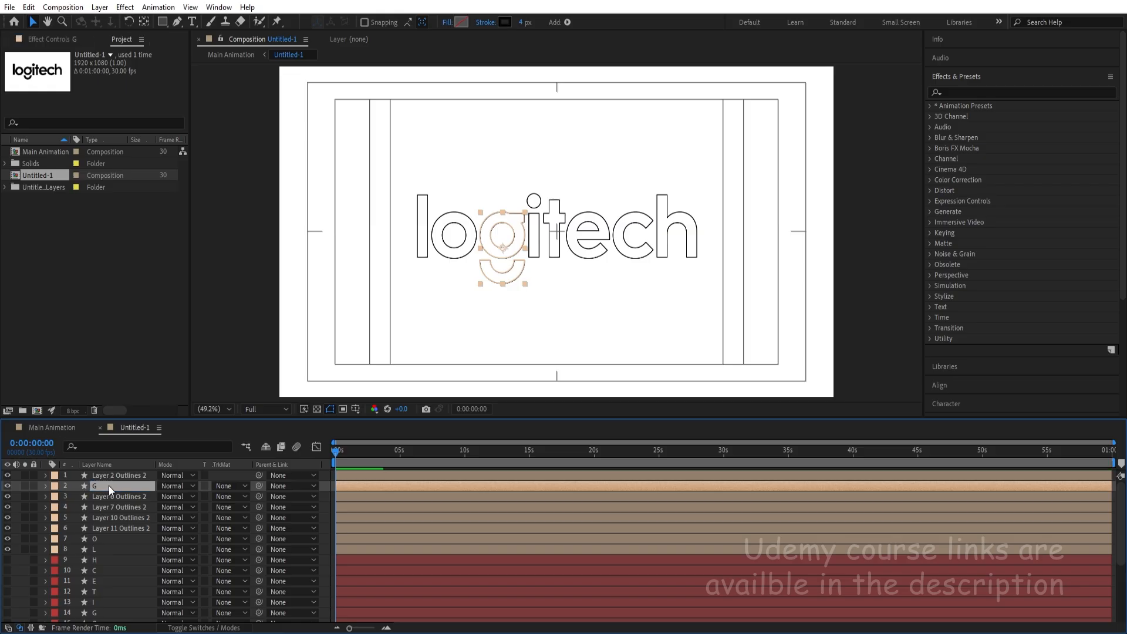
pyautogui.moveTo(108, 485); pyautogui.dragTo(140, 528)
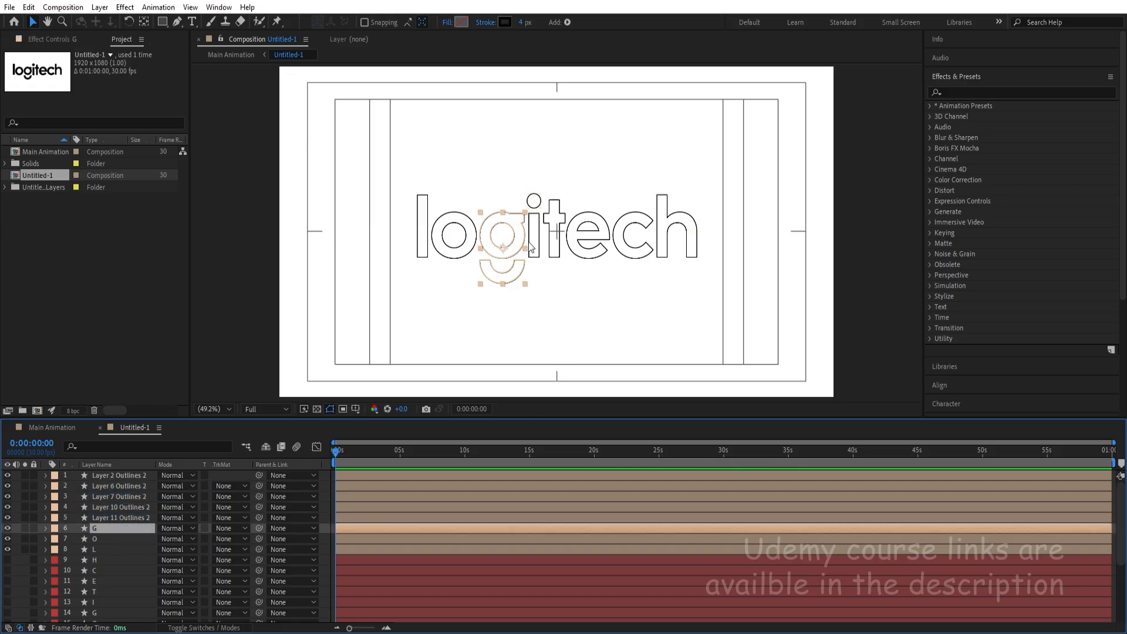
# Step: Rename the peach stroke layer of the letter i as I and place it directly above the peach G
pyautogui.click(142, 477)
pyautogui.press('Return')
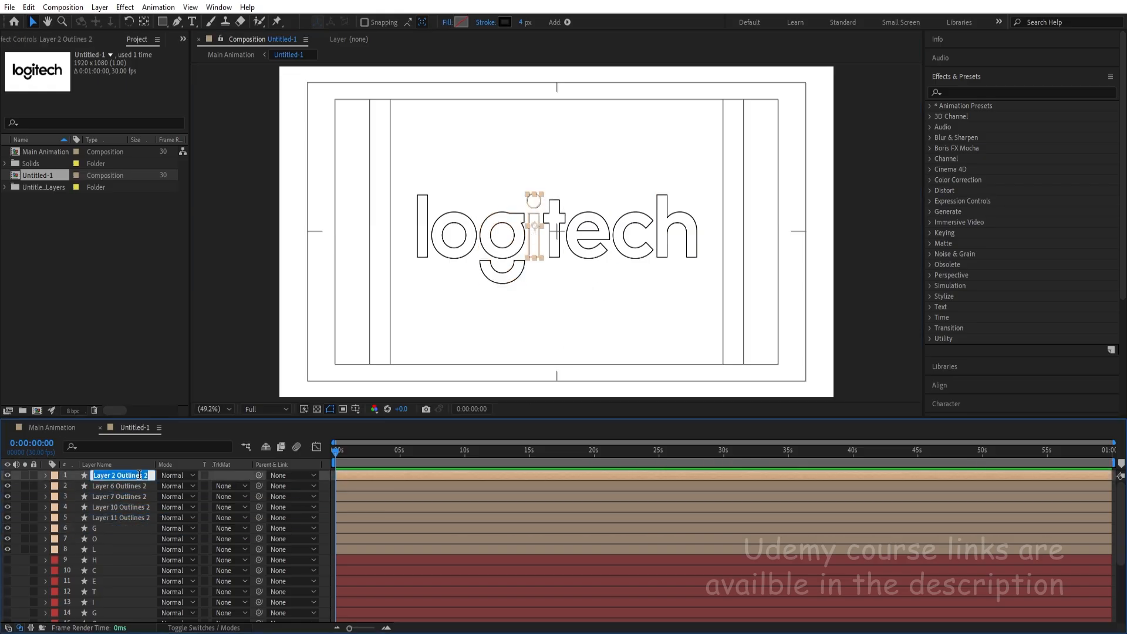
pyautogui.write('I')
pyautogui.press('Return')
pyautogui.moveTo(139, 477); pyautogui.dragTo(171, 523)
# Step: Rename the peach stroke layer of the letter t as T and place it directly above the peach I
pyautogui.click(551, 233)
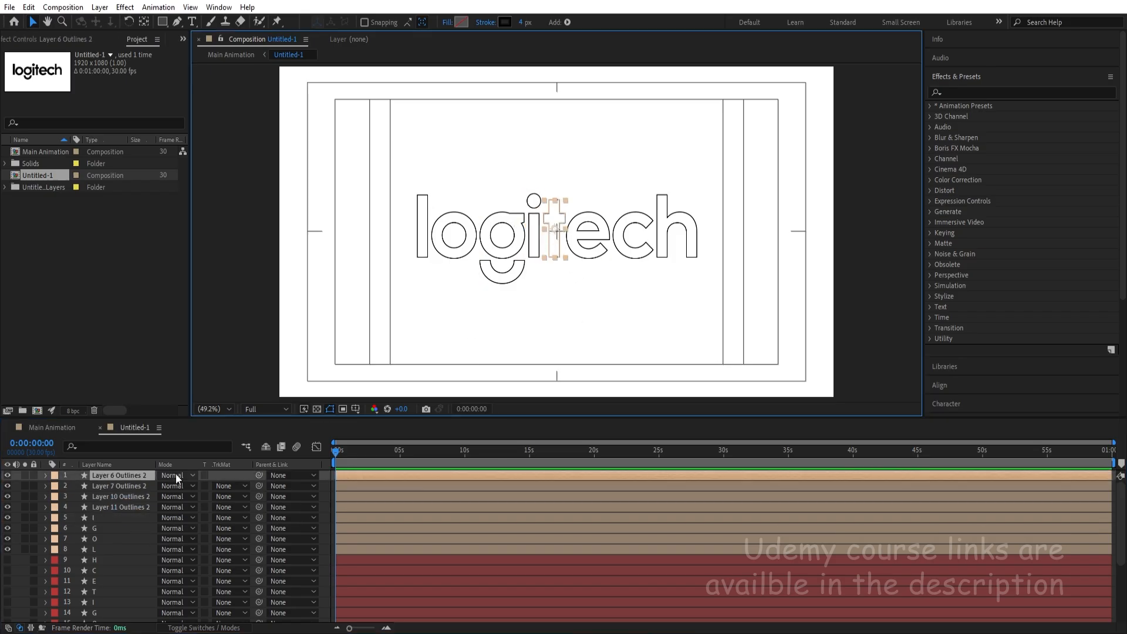
pyautogui.press('Return')
pyautogui.write('T')
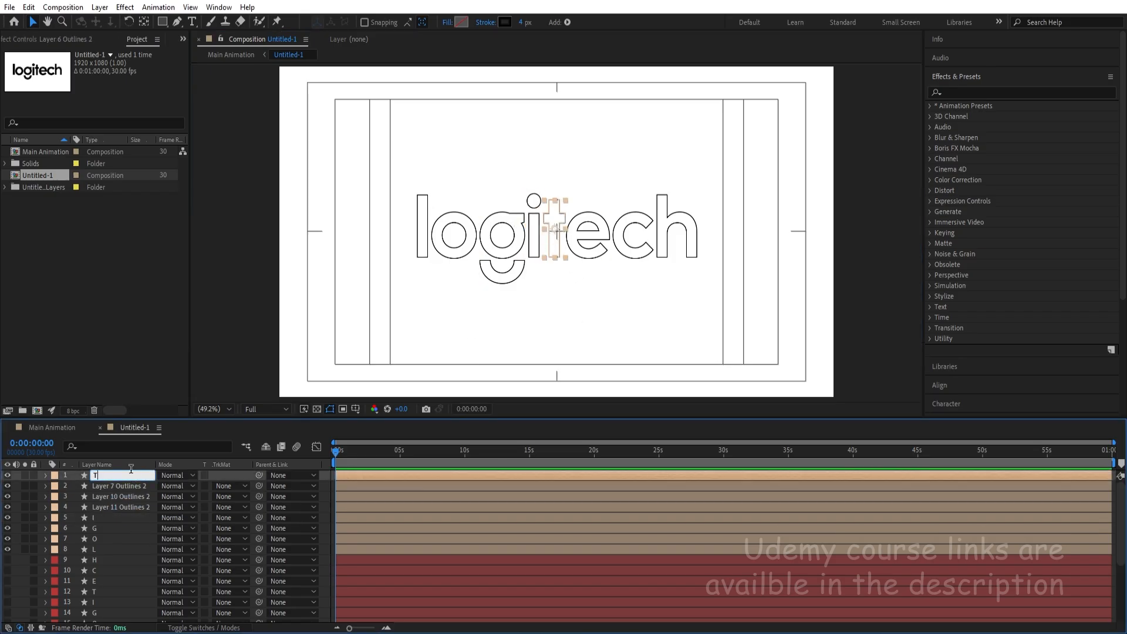
pyautogui.press('Return')
pyautogui.moveTo(131, 472); pyautogui.dragTo(132, 510)
# Step: Rename the peach stroke layer of the letter e as E and place it directly above the peach T
pyautogui.click(600, 254)
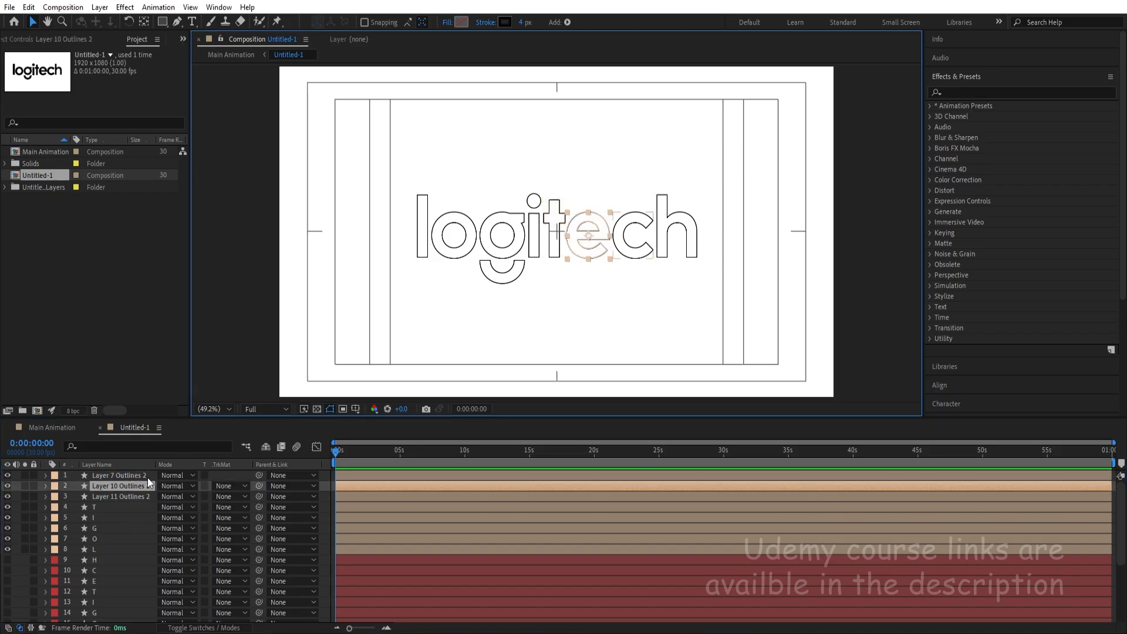
pyautogui.press('Return')
pyautogui.write('E')
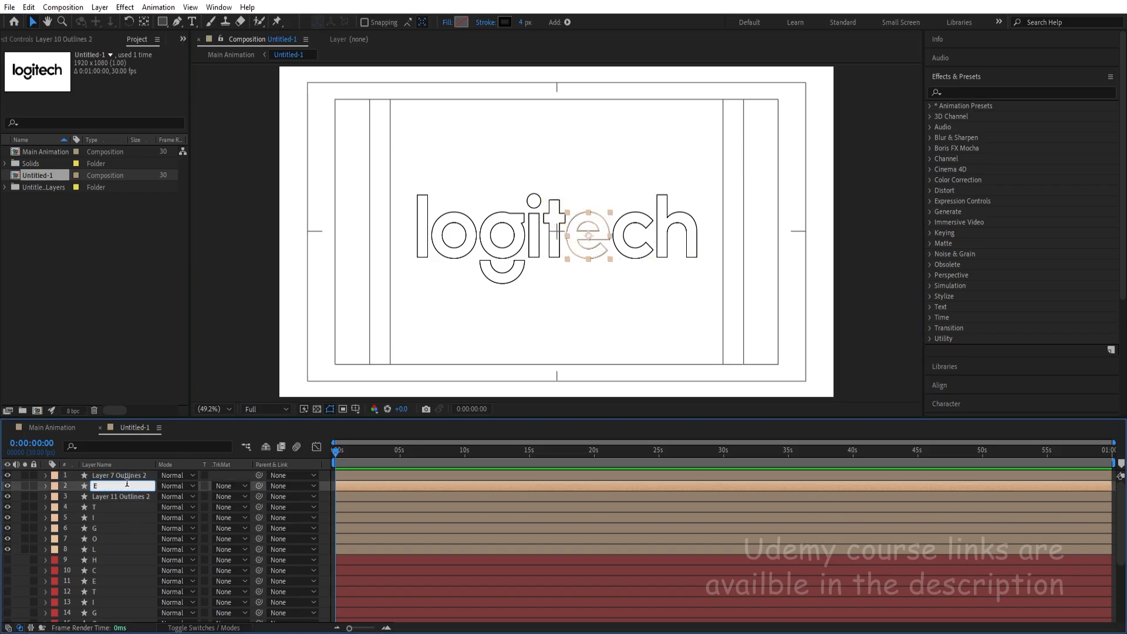
pyautogui.press('Return')
pyautogui.moveTo(126, 484); pyautogui.dragTo(138, 505)
# Step: Rename the peach stroke layer of the letter c as C and place it directly above the peach E
pyautogui.click(631, 236)
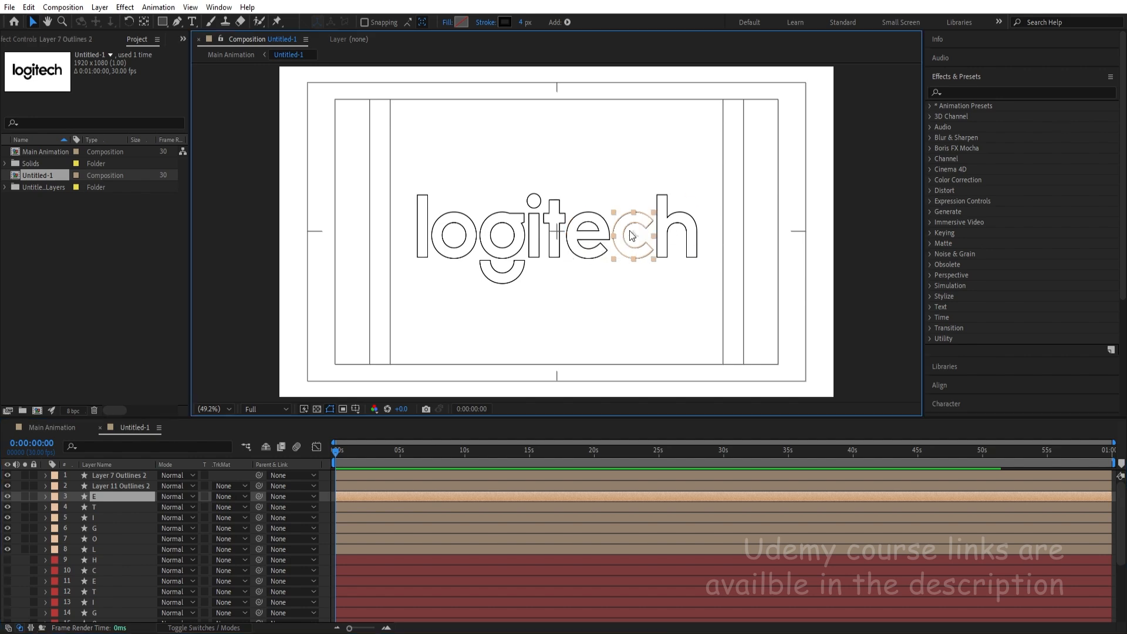
pyautogui.press('Return')
pyautogui.write('C')
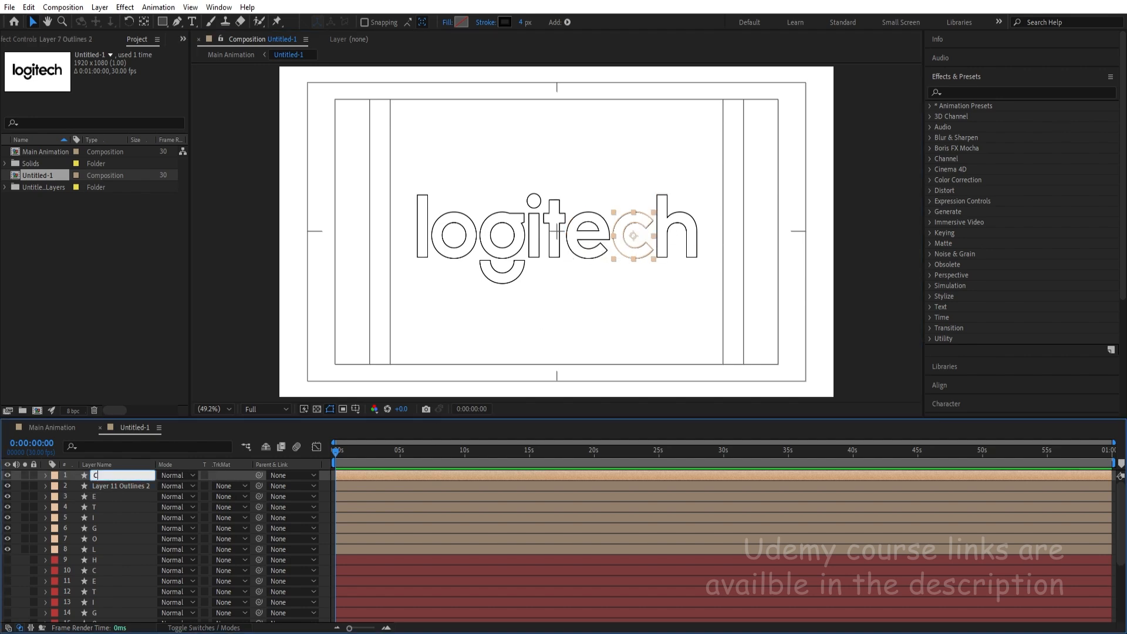
pyautogui.press('Return')
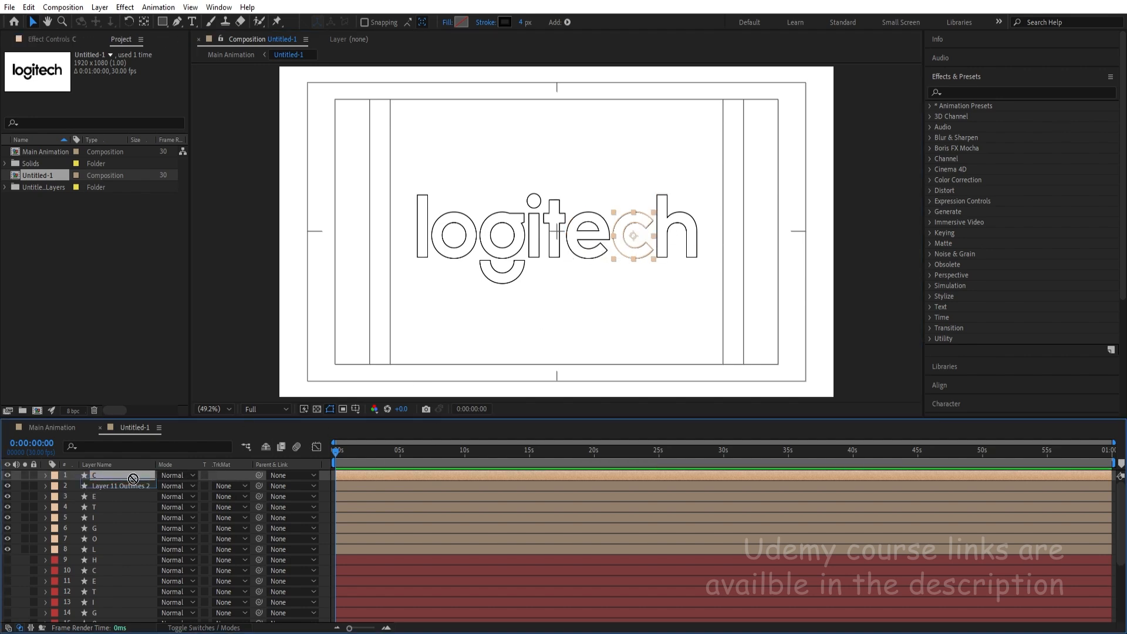
pyautogui.moveTo(144, 476); pyautogui.dragTo(142, 493)
# Step: Rename the peach stroke layer of the letter h as H
pyautogui.click(104, 474)
pyautogui.press('Return')
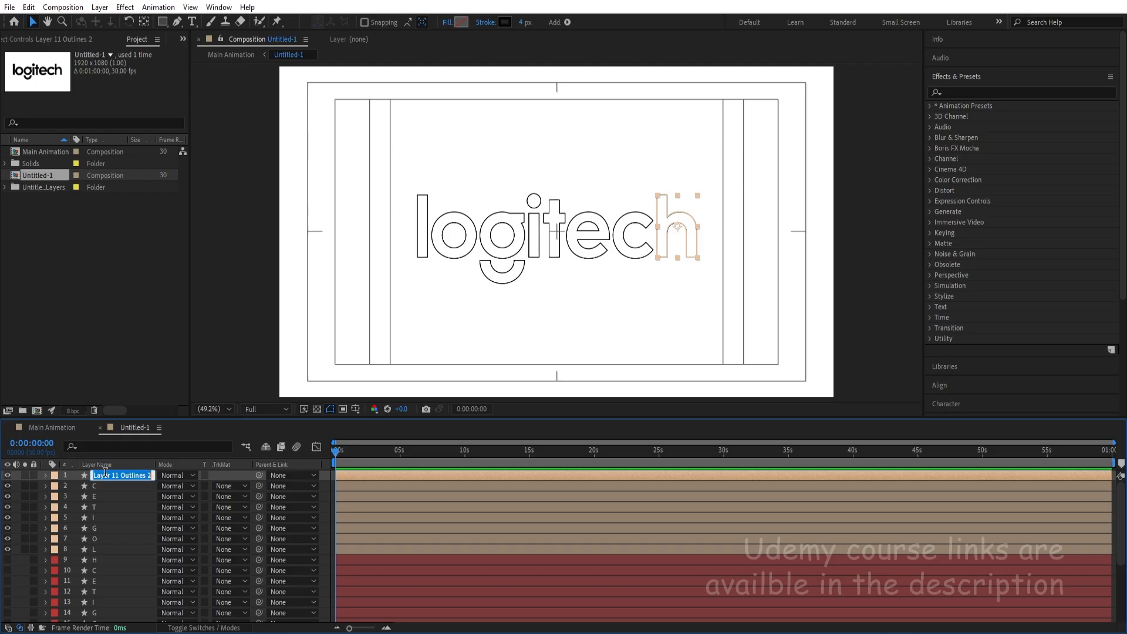
pyautogui.write('H')
pyautogui.press('Return')
pyautogui.scroll(-5, 122, 505)
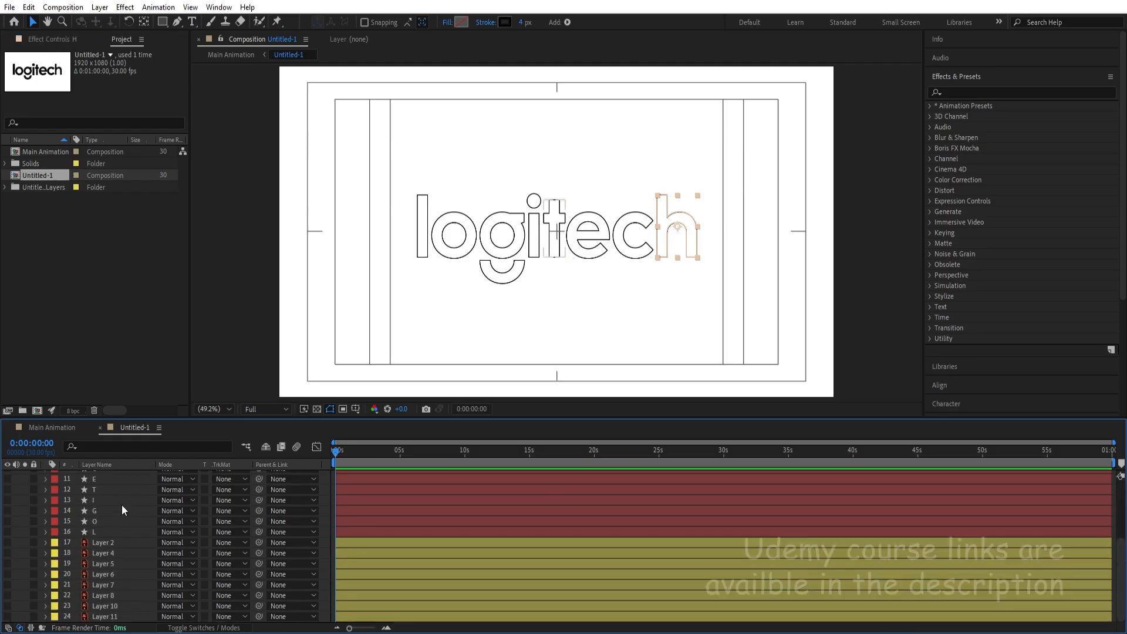
pyautogui.scroll(3, 122, 502)
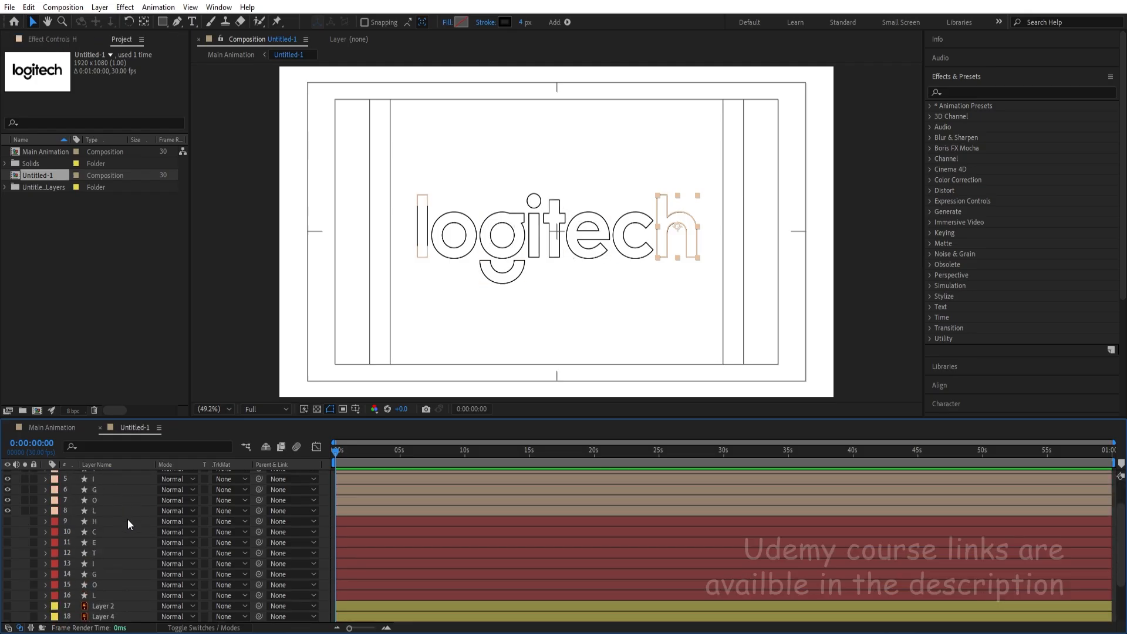
pyautogui.scroll(2, 103, 587)
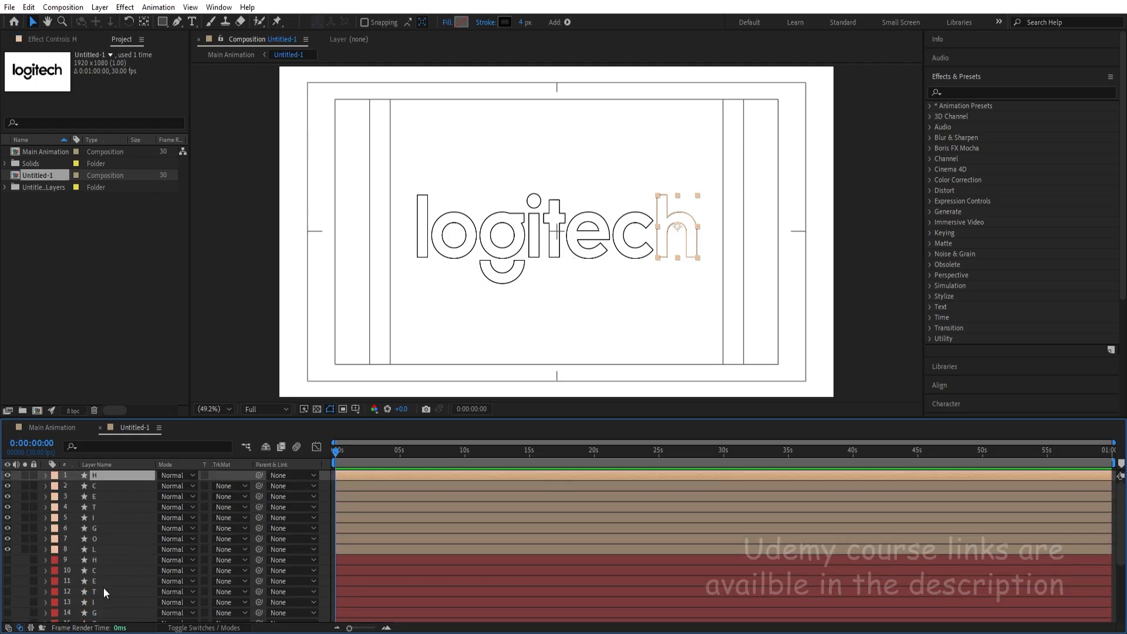
pyautogui.keyDown('shift'); pyautogui.click(115, 550); pyautogui.keyUp('shift')
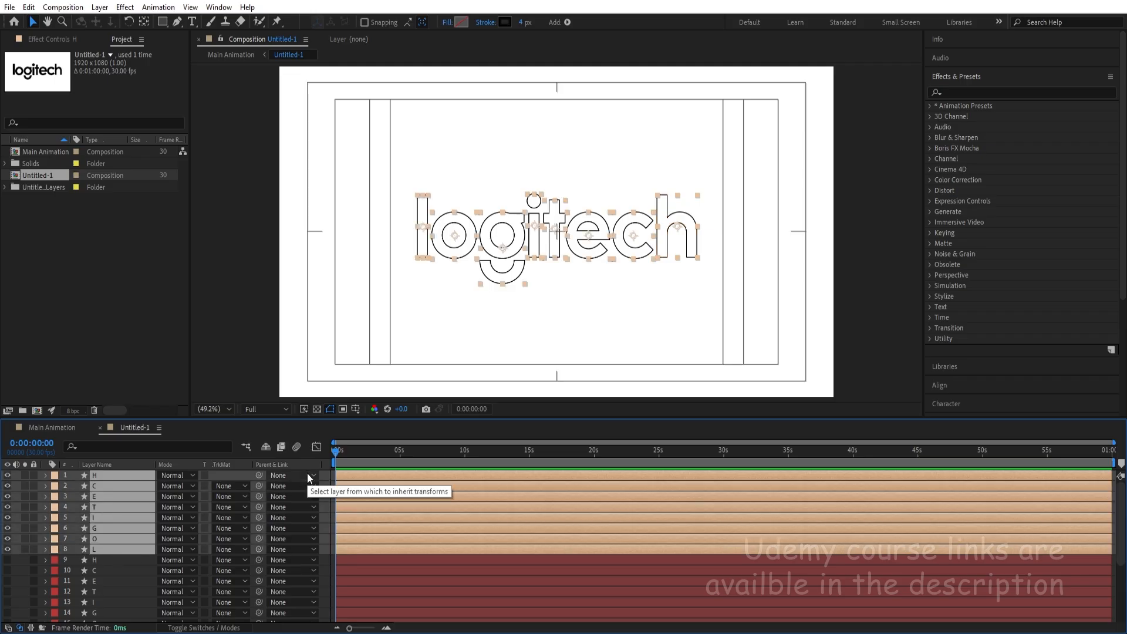
pyautogui.click(323, 489)
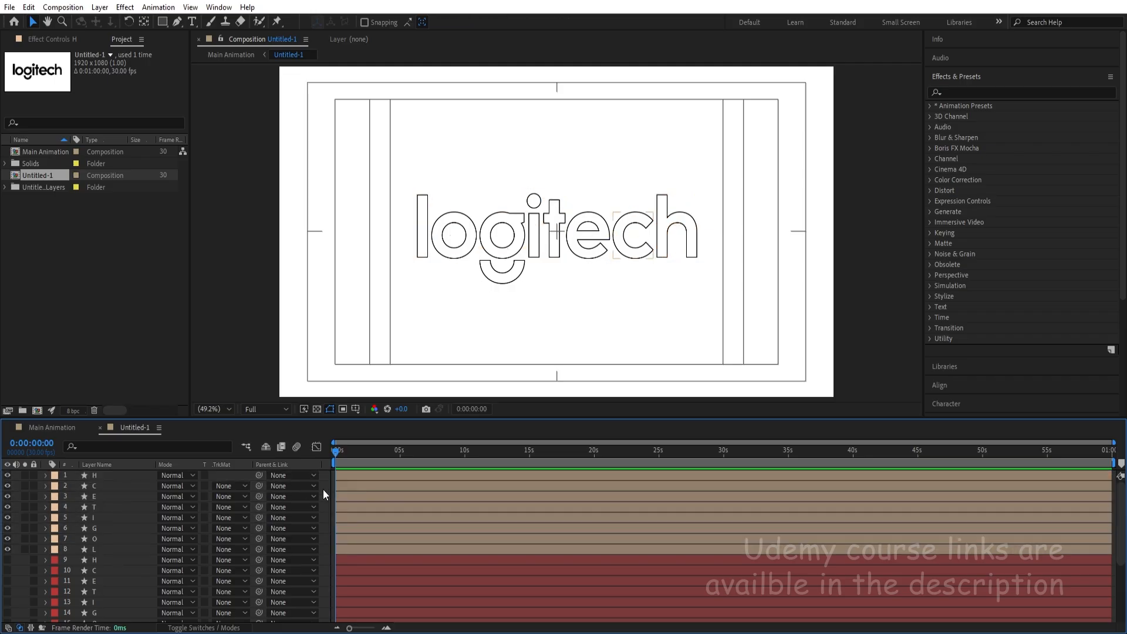
# Step: Add Trim Paths to the peach L layer and show its properties
pyautogui.click(112, 546)
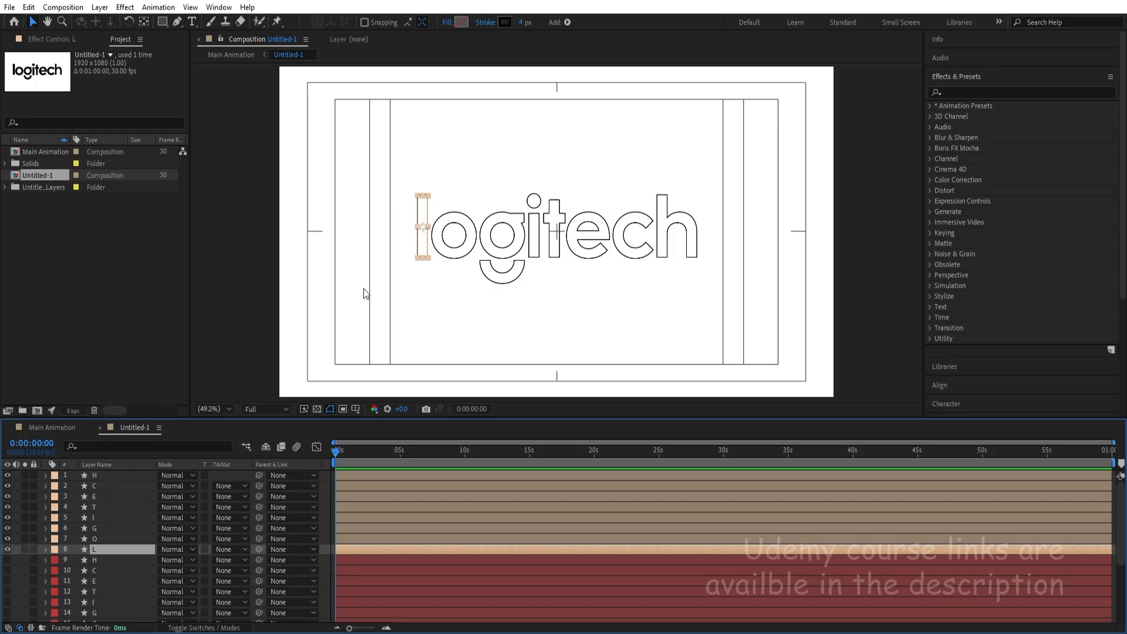
pyautogui.click(46, 550)
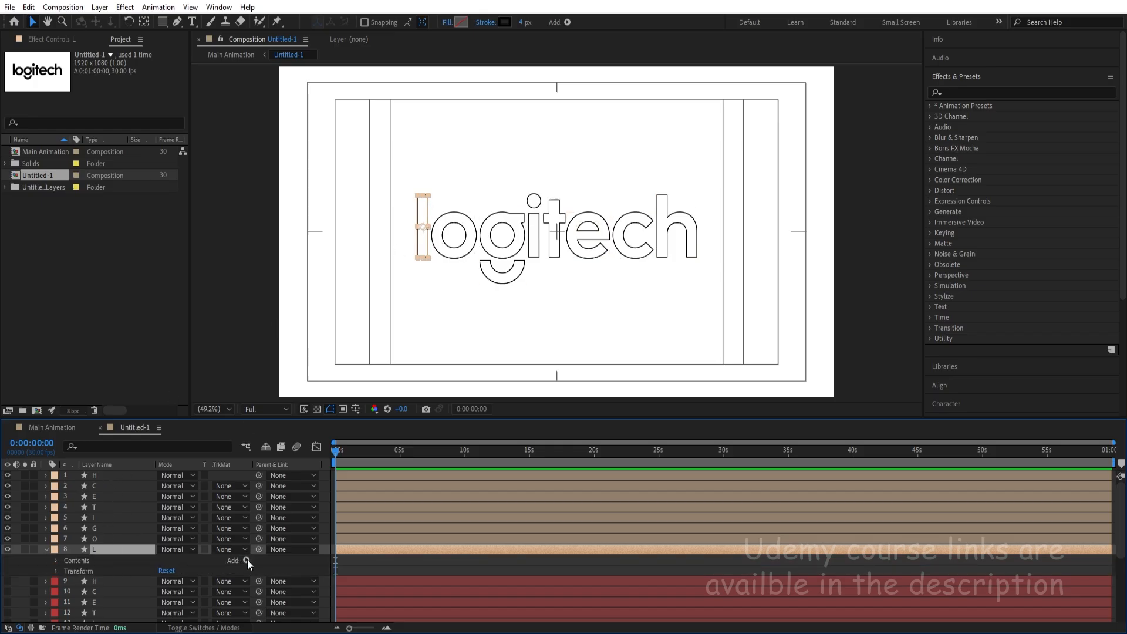
pyautogui.click(247, 559)
pyautogui.click(284, 496)
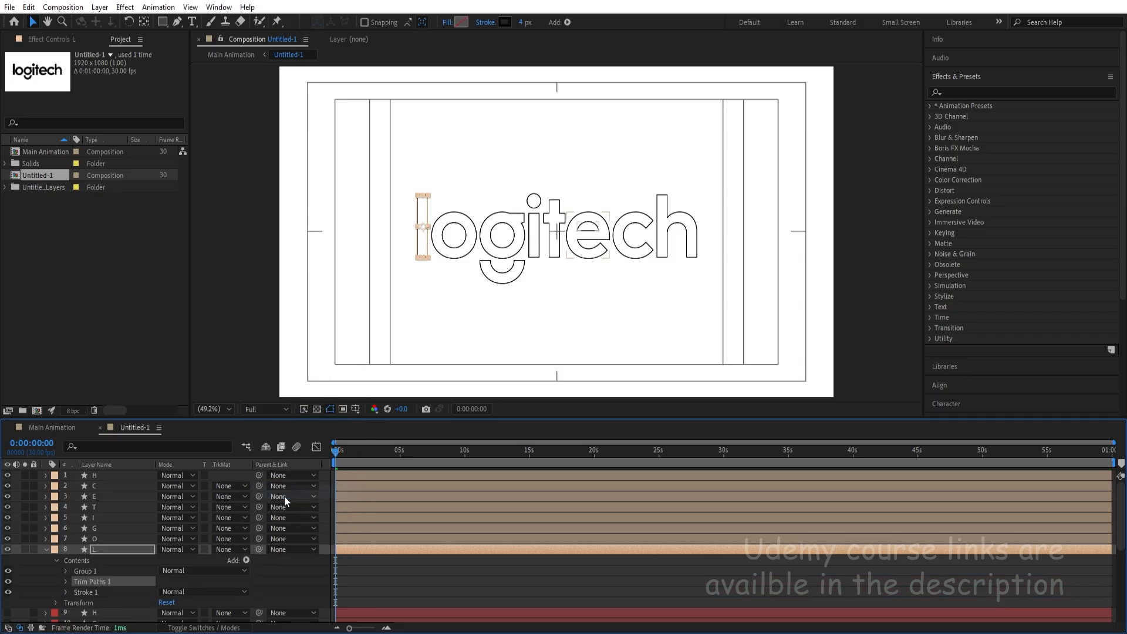
pyautogui.click(66, 581)
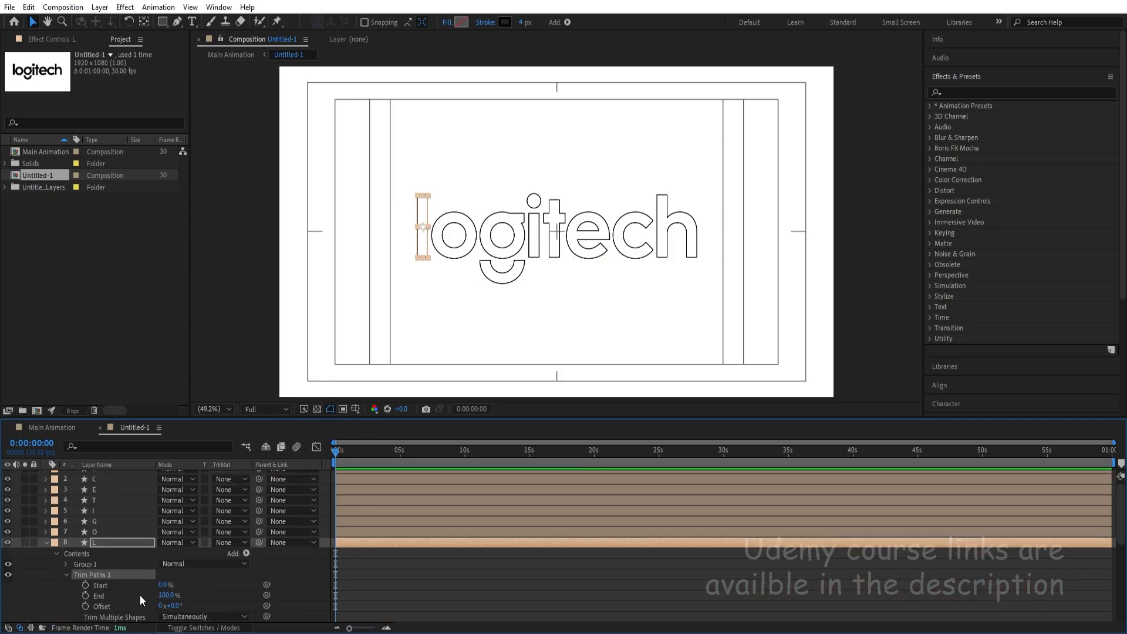
# Step: Keyframe the peach L's Trim Paths End from 0% at the start to 100% at about 1.5 seconds
pyautogui.moveTo(167, 595); pyautogui.dragTo(95, 595)
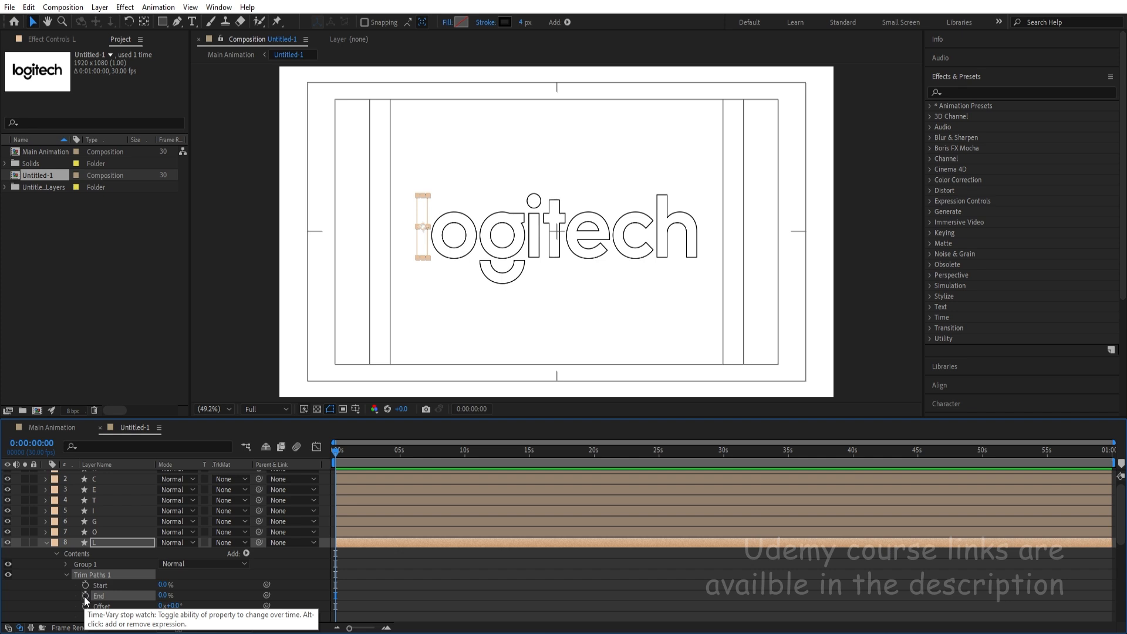
pyautogui.click(85, 596)
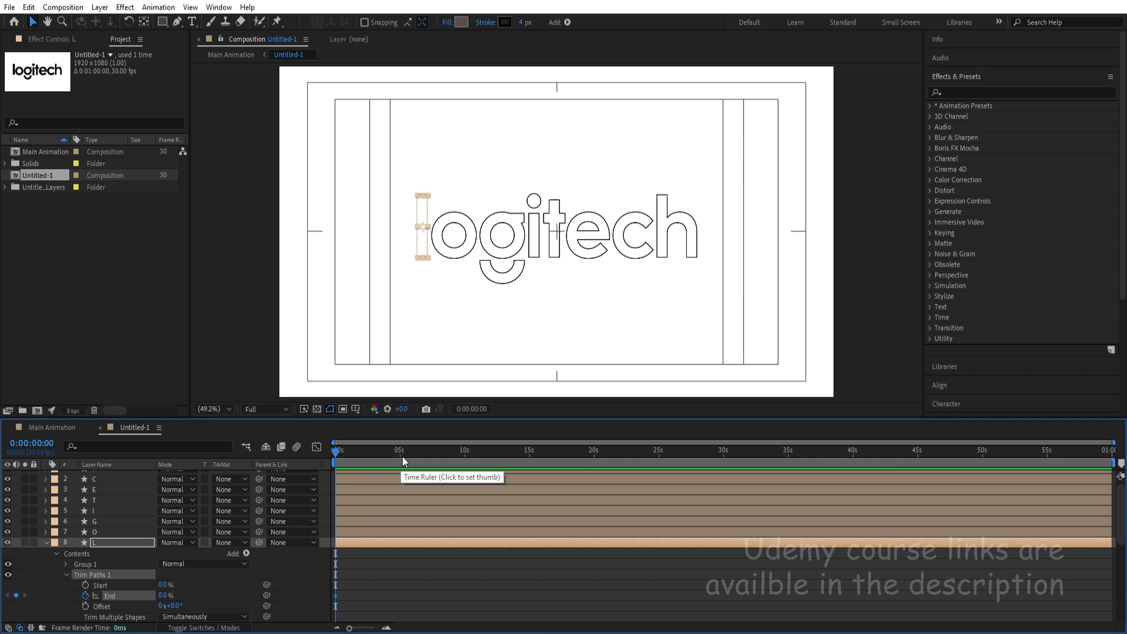
pyautogui.scroll(3, 403, 456)
pyautogui.moveTo(404, 458); pyautogui.dragTo(335, 452)
pyautogui.click(163, 595)
pyautogui.write('100')
pyautogui.press('Return')
# Step: Preview the stroke animation of the L and move its 100% End keyframe to about 1 second
pyautogui.press('space')
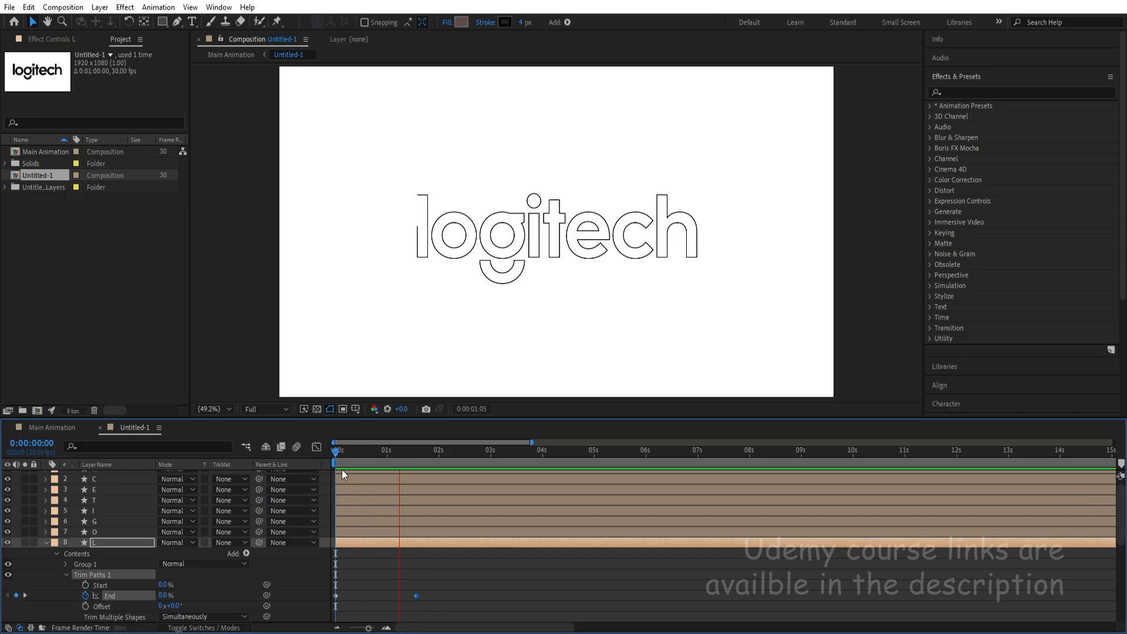
pyautogui.press('space')
pyautogui.press('=')
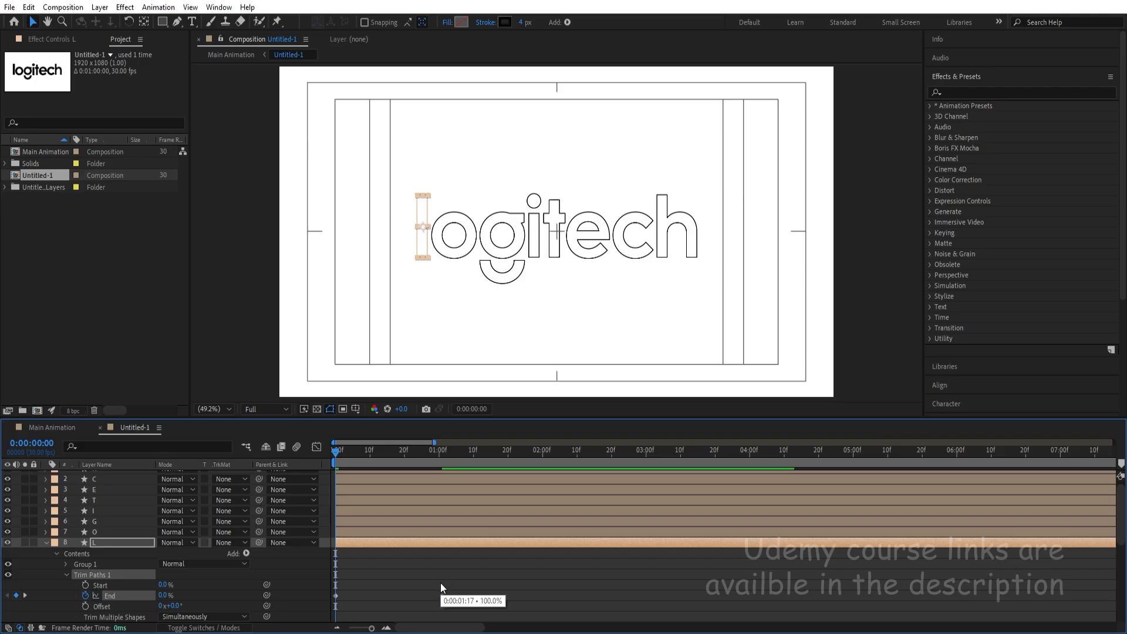
pyautogui.press('space')
pyautogui.press('space')
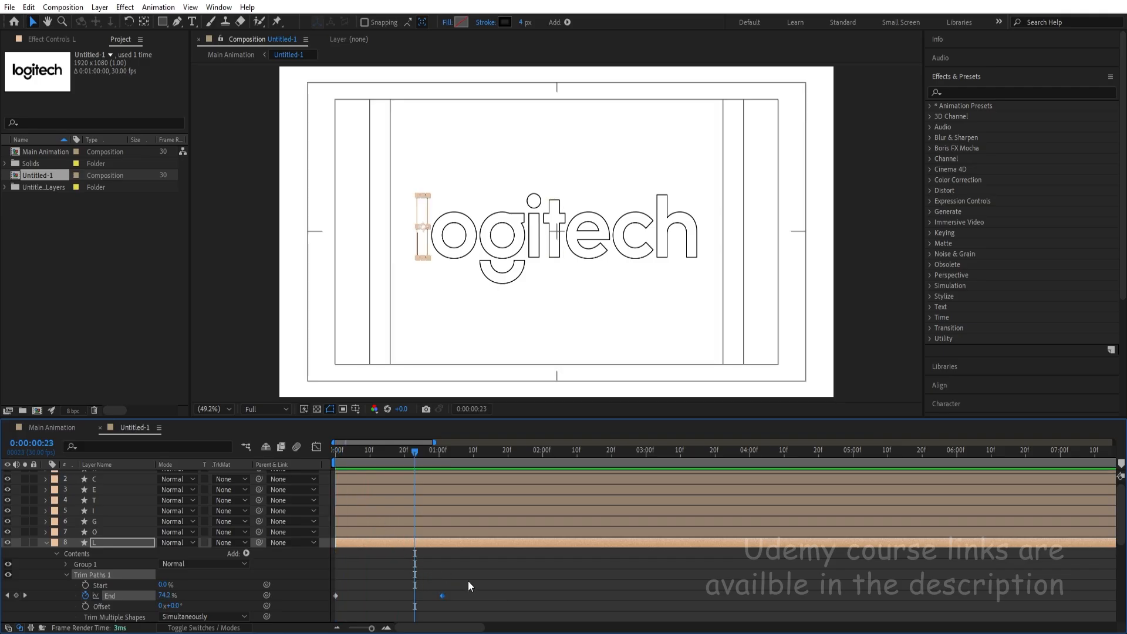
# Step: Apply Easy Ease to both End keyframes of the peach L and preview the result from the start
pyautogui.moveTo(484, 575); pyautogui.dragTo(322, 604)
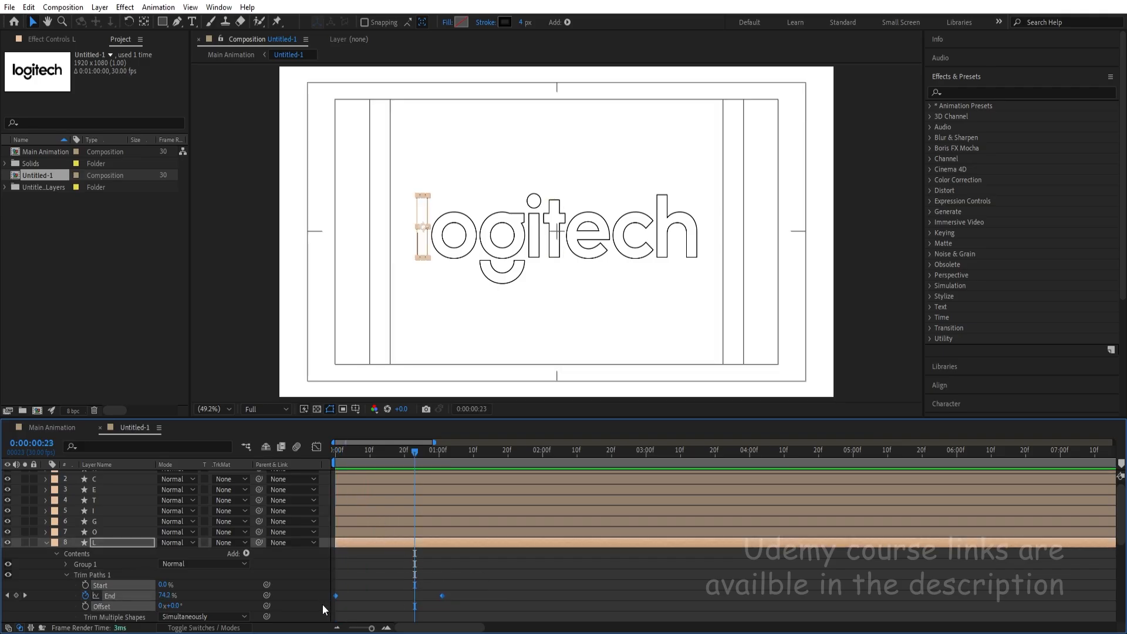
pyautogui.press('Home')
pyautogui.press('space')
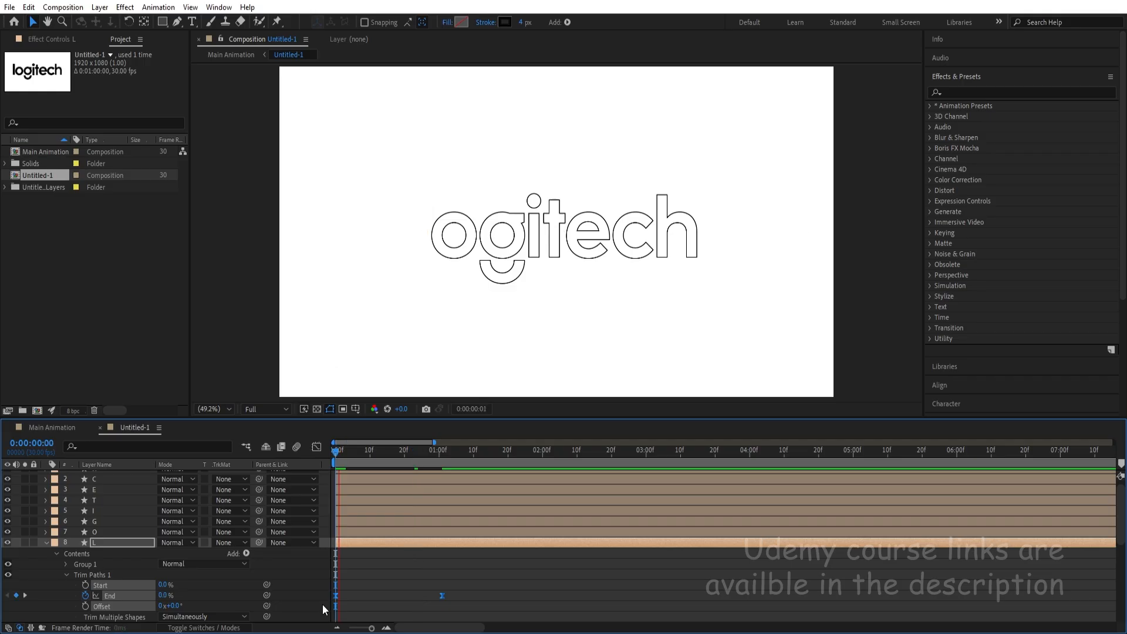
pyautogui.press('space')
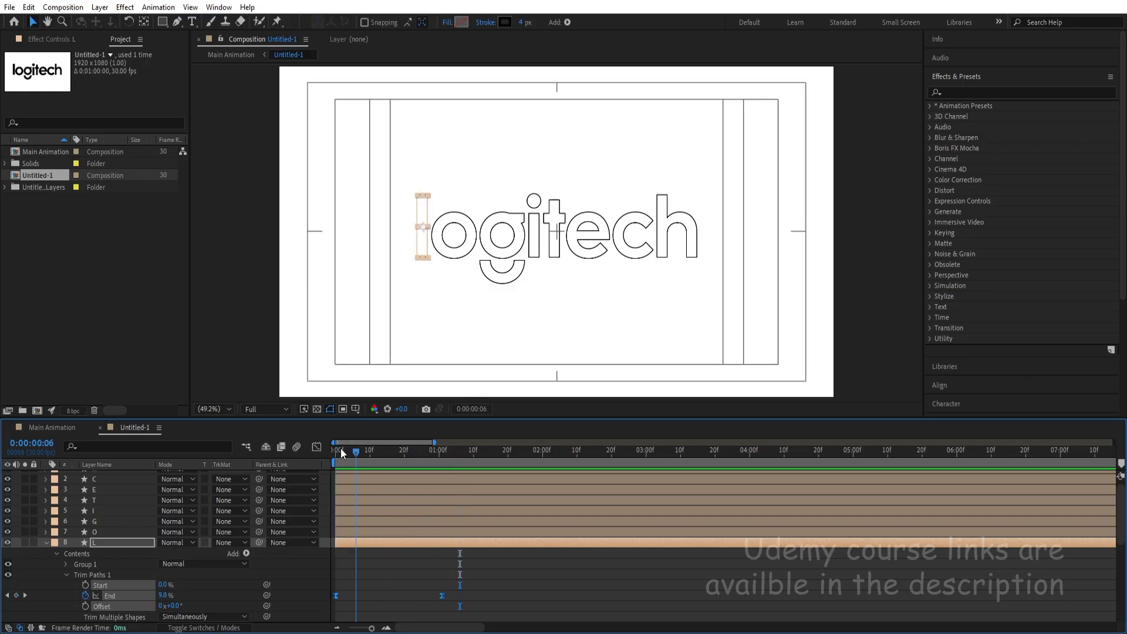
pyautogui.click(369, 579)
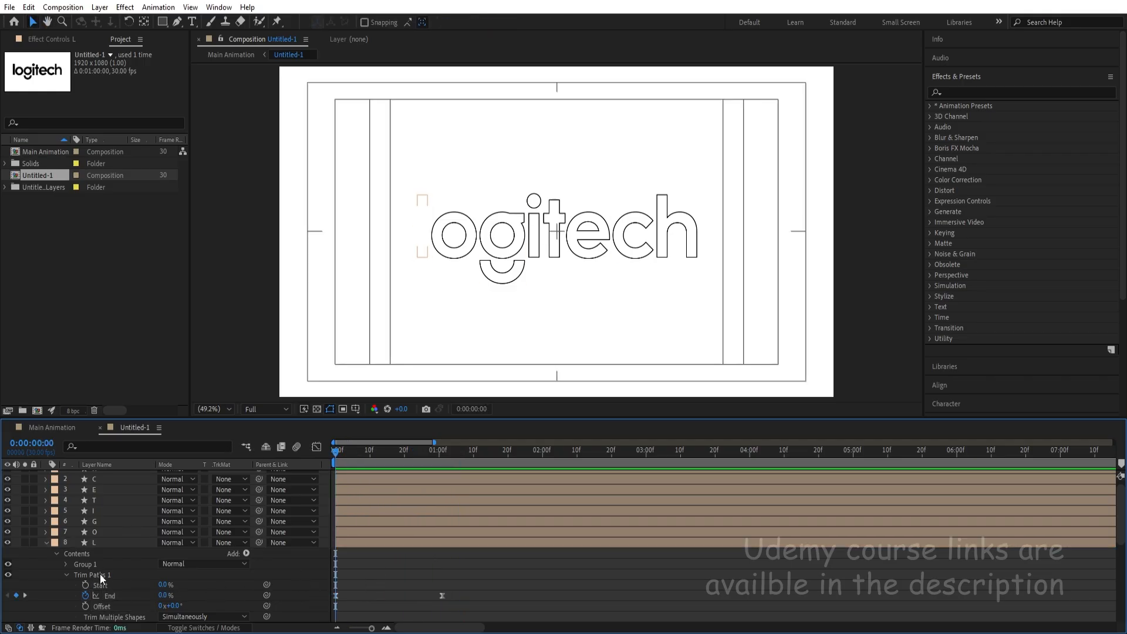
# Step: Copy the animated Trim Paths from the peach L onto the peach layers O through H and preview the outline animation
pyautogui.click(101, 577)
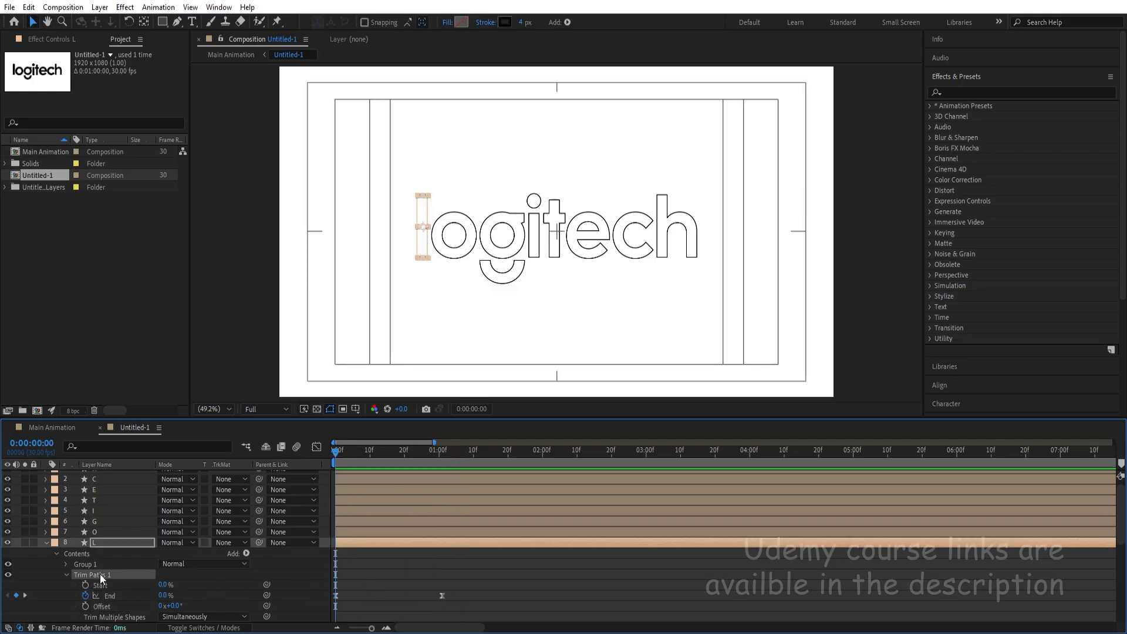
pyautogui.click(47, 542)
pyautogui.click(100, 536)
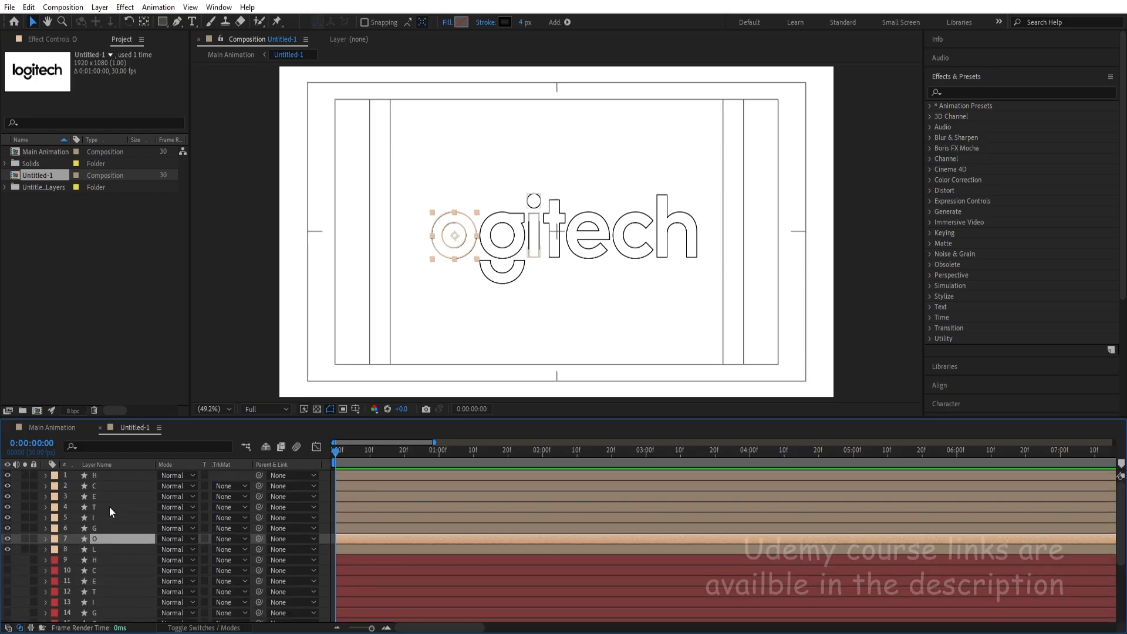
pyautogui.keyDown('shift'); pyautogui.click(105, 477); pyautogui.keyUp('shift')
pyautogui.hotkey('ctrl', 'v')
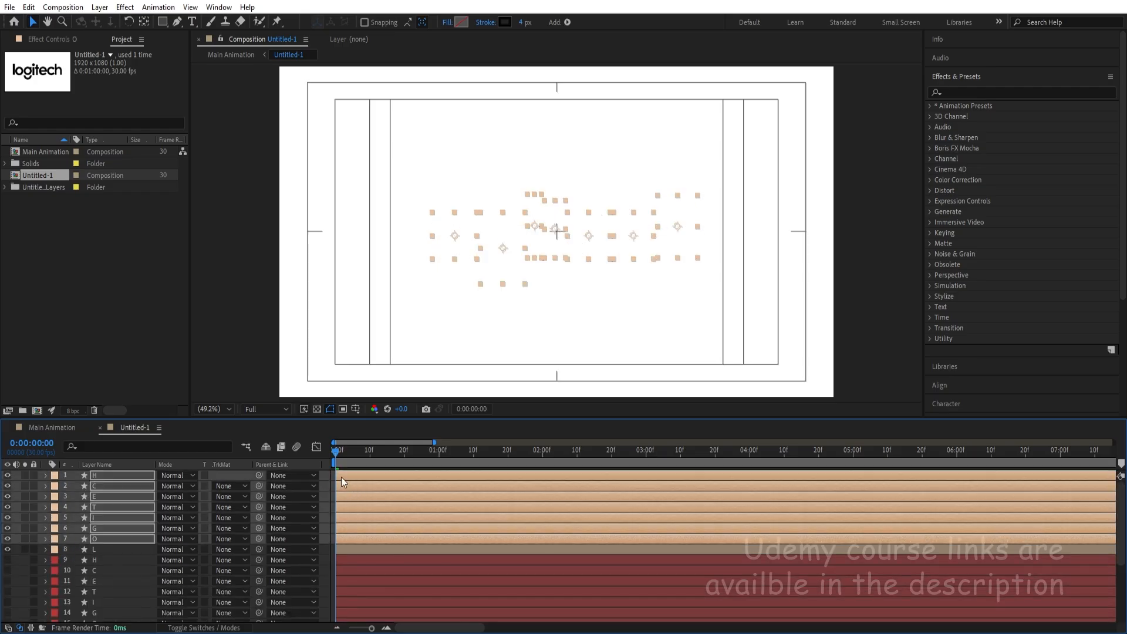
pyautogui.click(326, 476)
pyautogui.press('space')
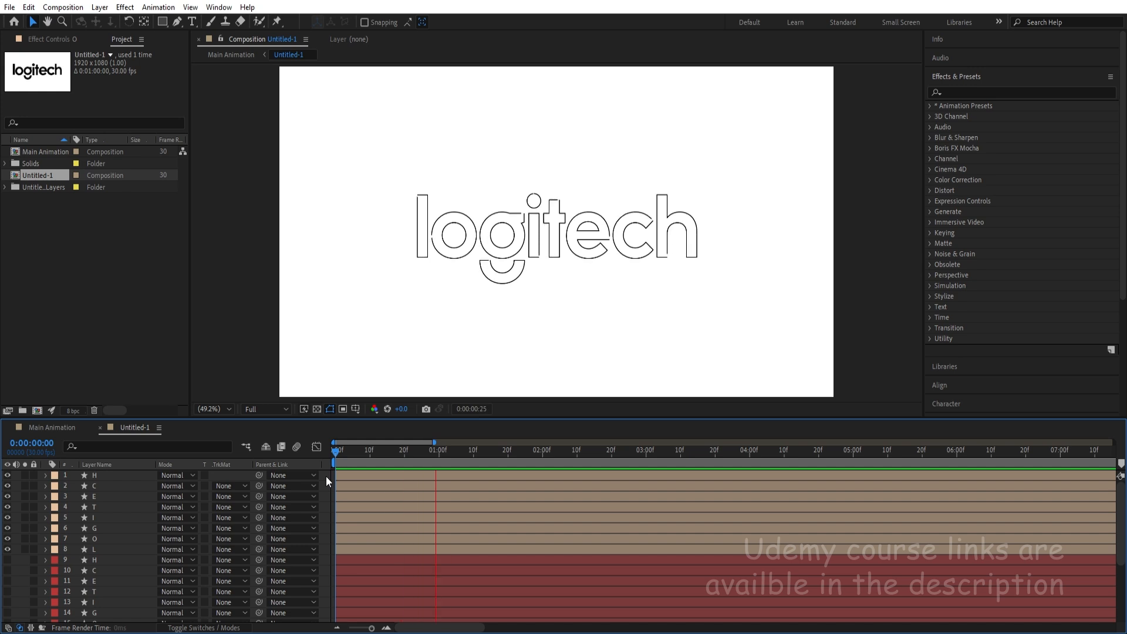
pyautogui.press('space')
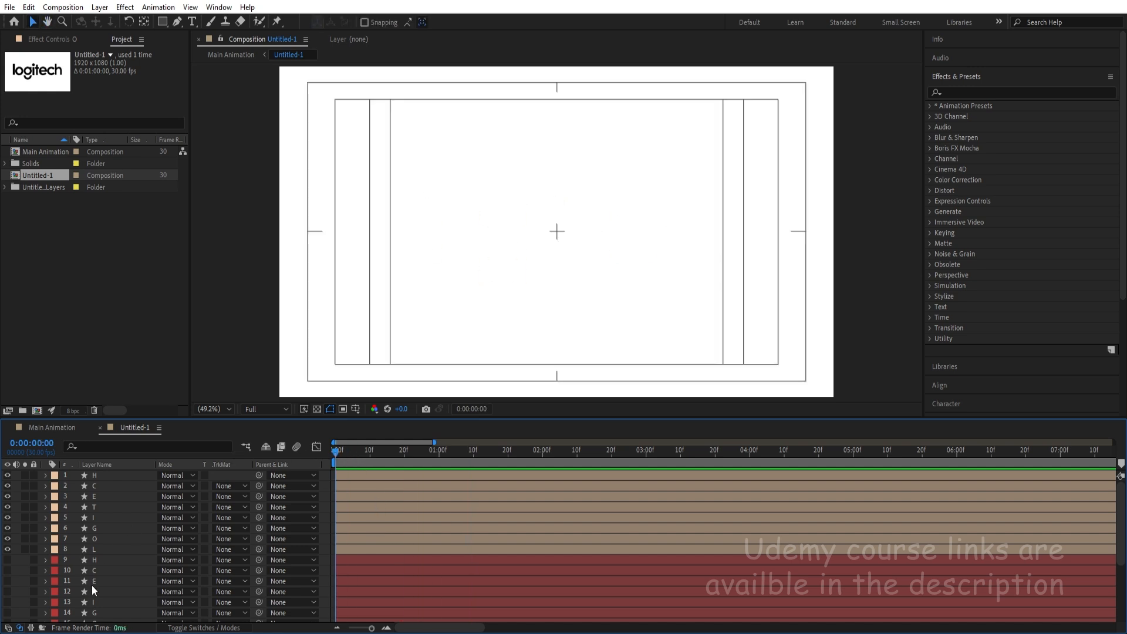
# Step: Make the red fill layers H through L visible and keep them selected
pyautogui.scroll(-2, 92, 590)
pyautogui.click(100, 568)
pyautogui.scroll(1, 100, 565)
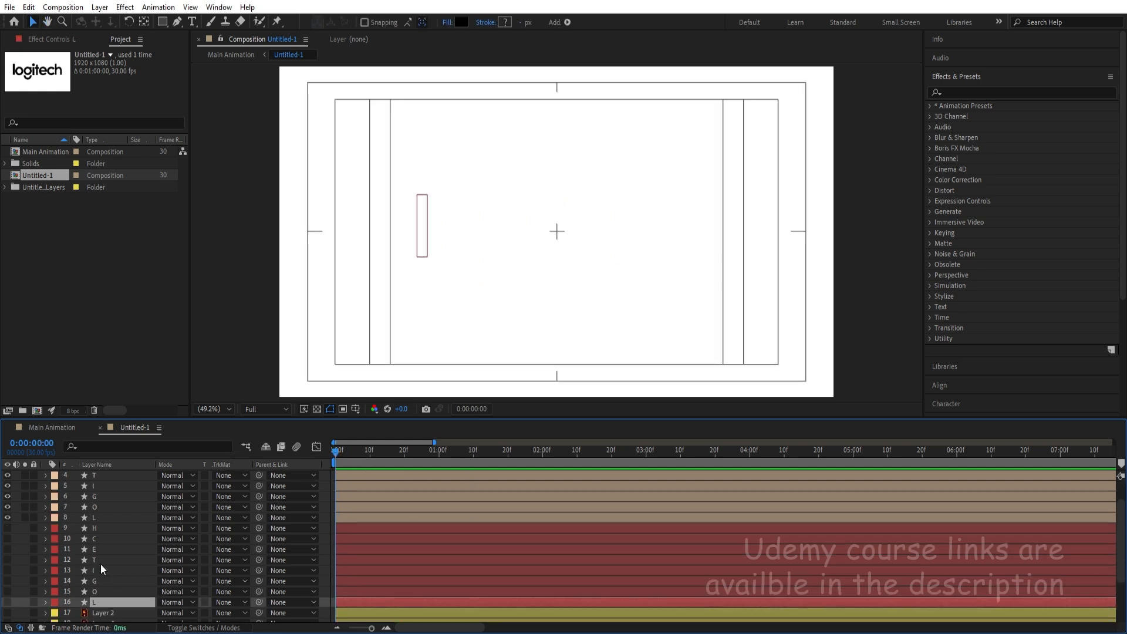
pyautogui.keyDown('shift'); pyautogui.click(94, 528); pyautogui.keyUp('shift')
pyautogui.press('F2')
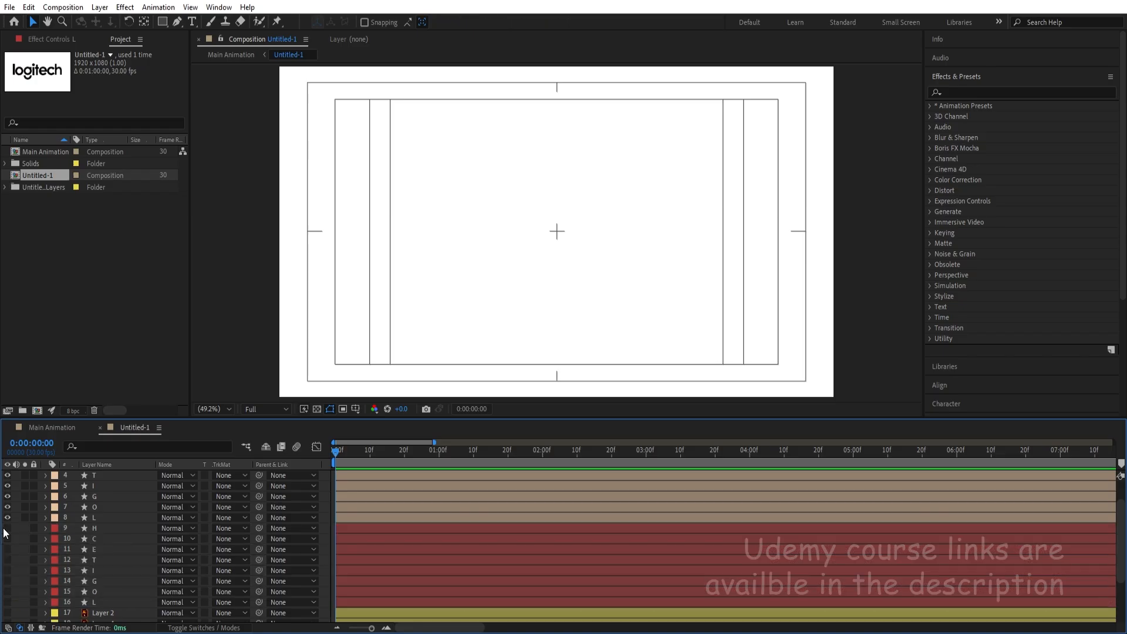
pyautogui.click(101, 530)
pyautogui.keyDown('shift'); pyautogui.click(94, 603); pyautogui.keyUp('shift')
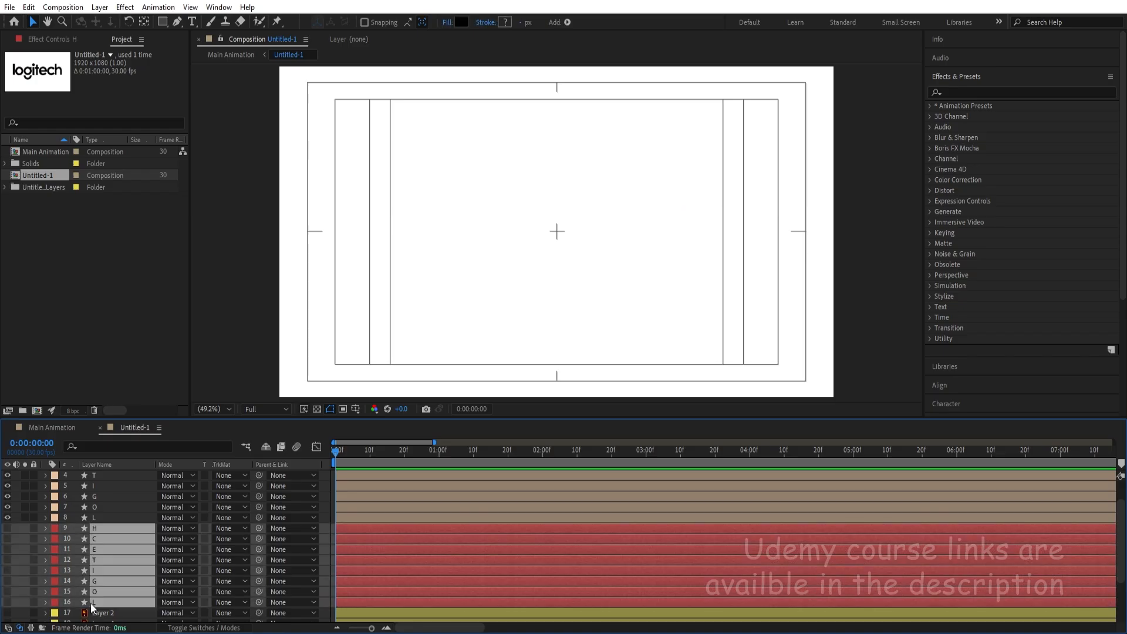
pyautogui.moveTo(8, 601); pyautogui.dragTo(7, 528)
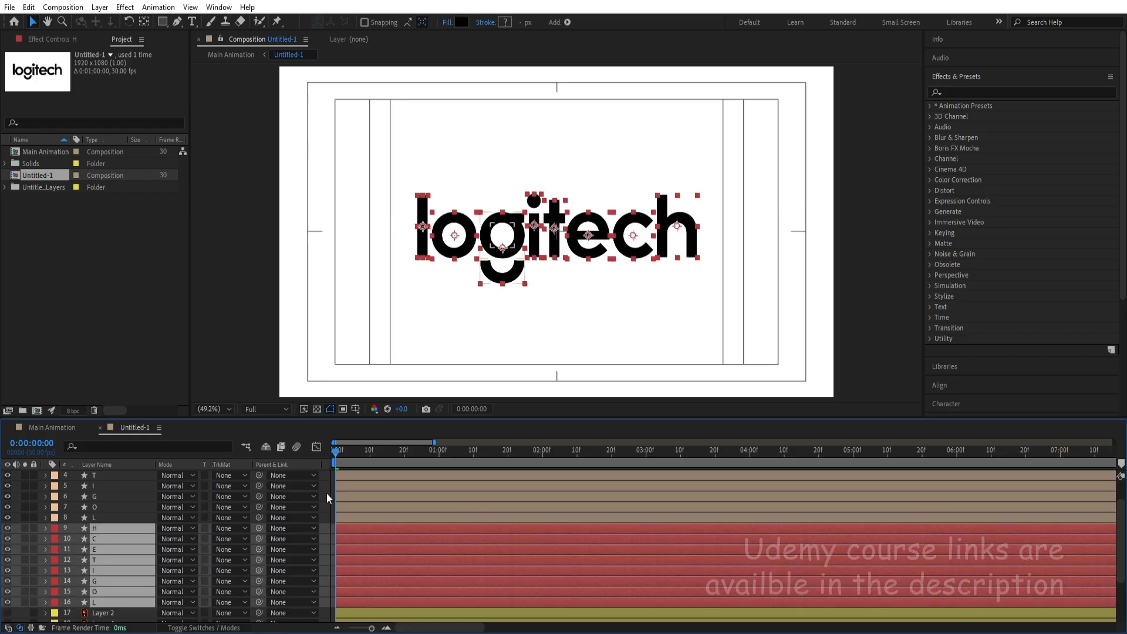
# Step: Paste the animated Trim Paths onto the red fill layers H through L and preview the combined animation from the start
pyautogui.press('space')
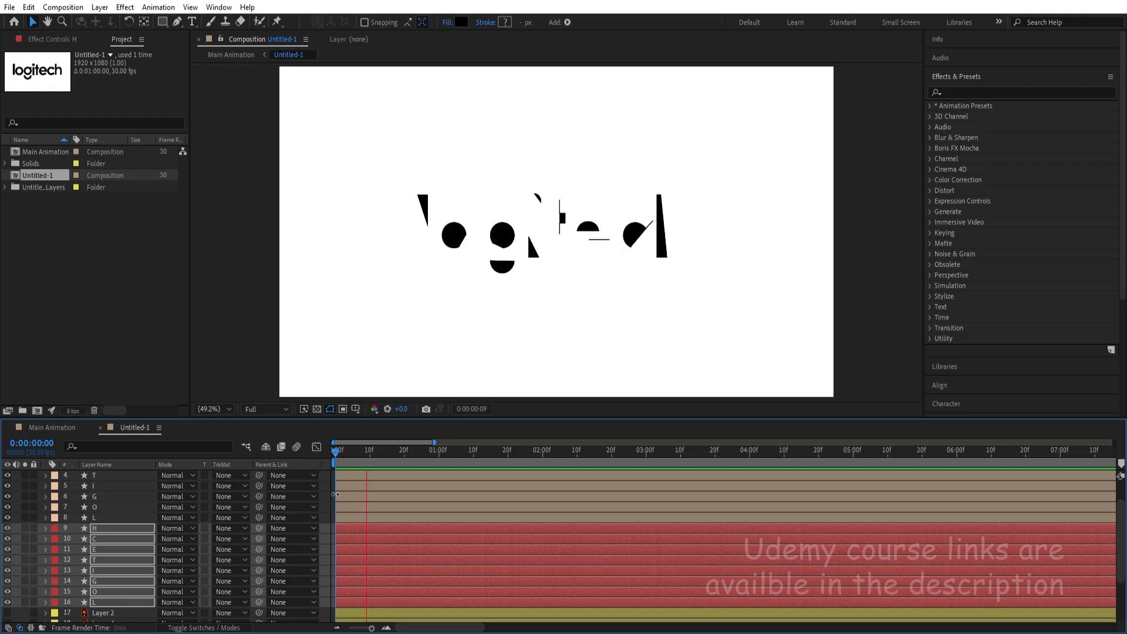
pyautogui.press('space')
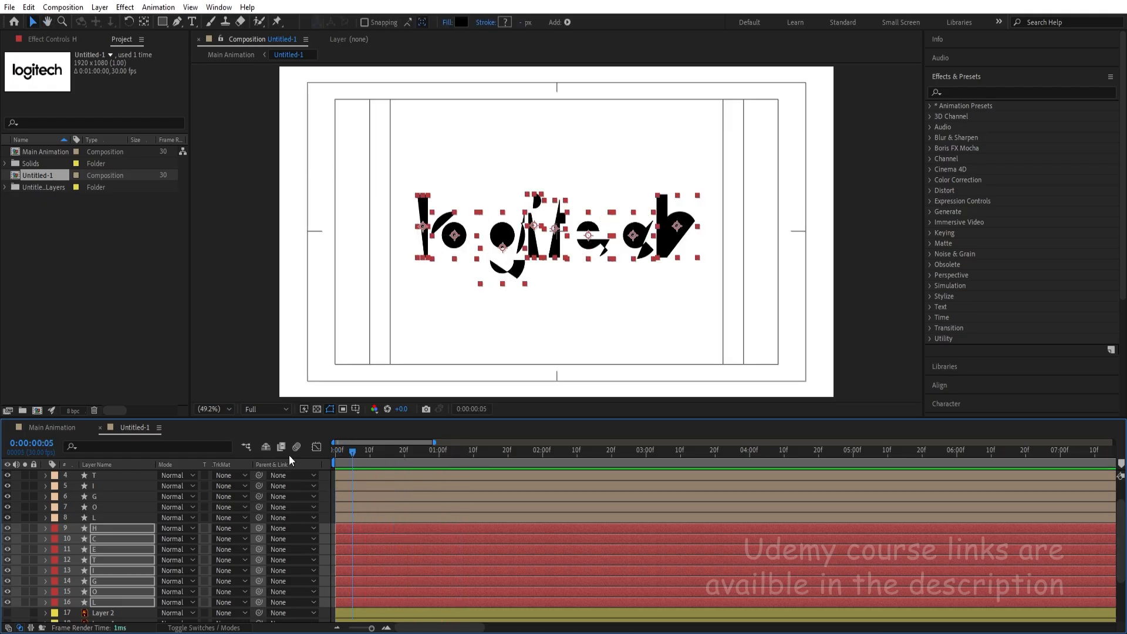
pyautogui.click(325, 520)
pyautogui.press('=')
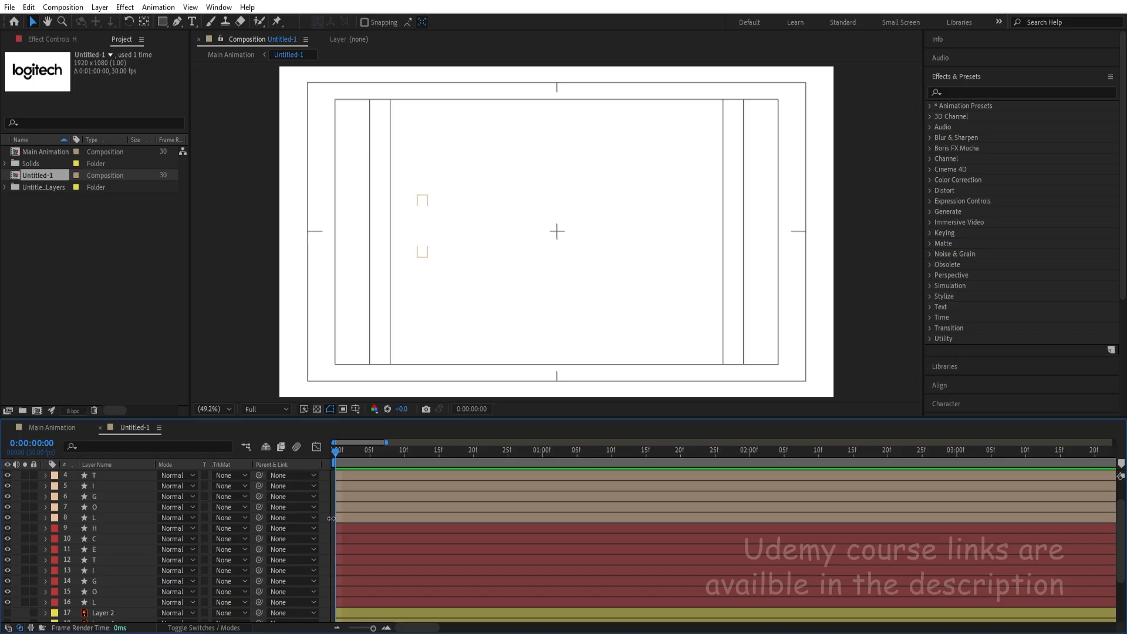
pyautogui.press('-')
pyautogui.press('space')
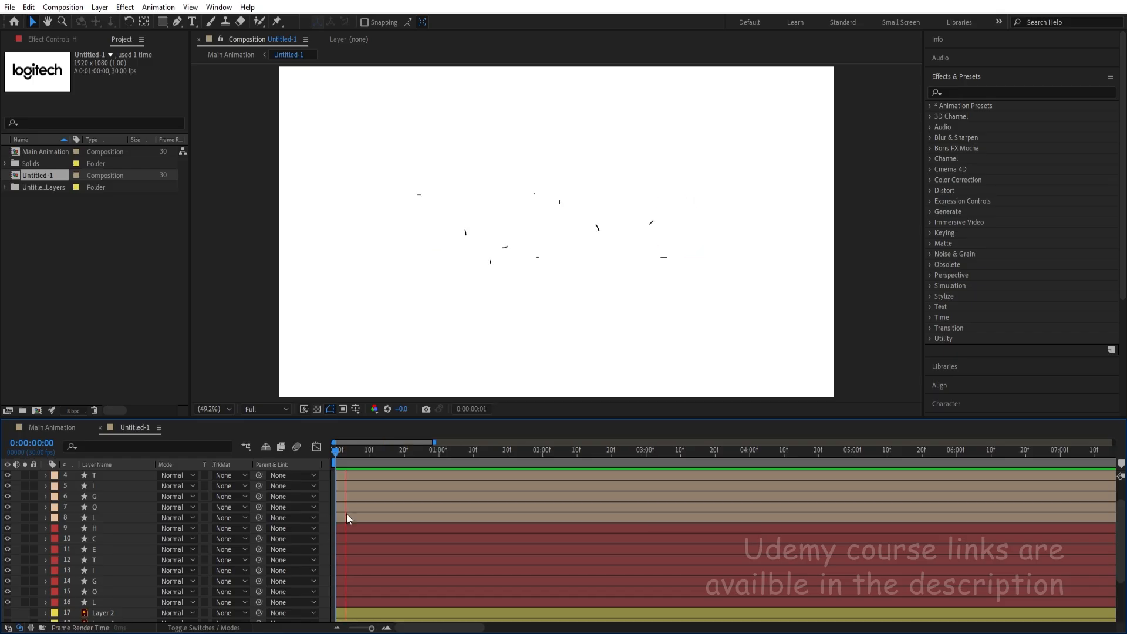
# Step: Review the L fill layer against its peach outline layer and preview the combined animation from the start
pyautogui.press("'")
pyautogui.press('space')
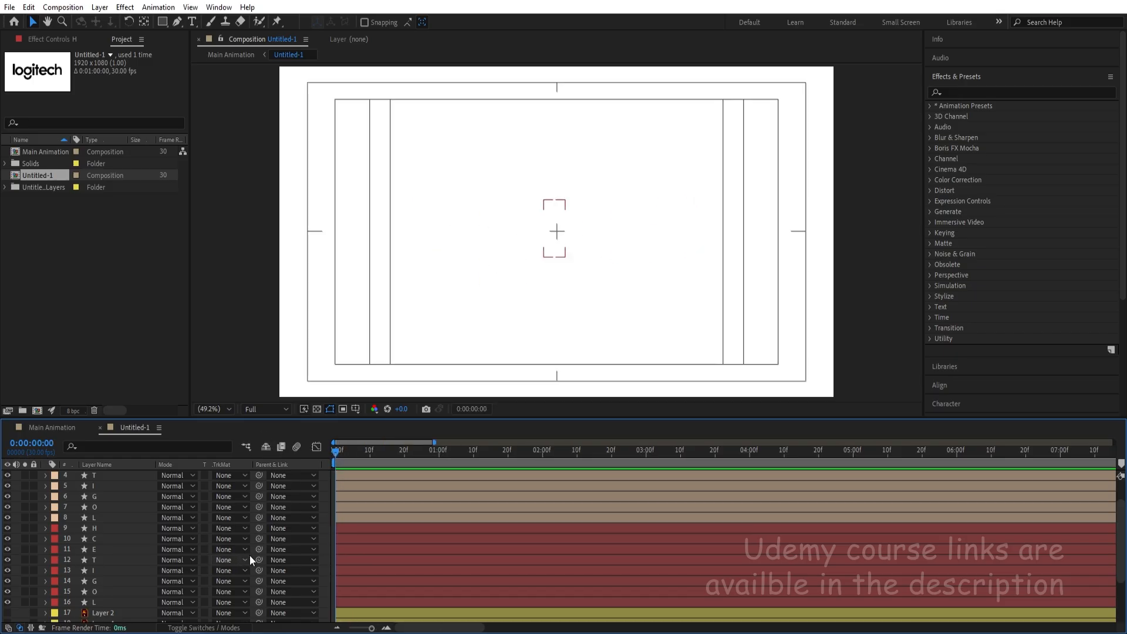
pyautogui.click(100, 602)
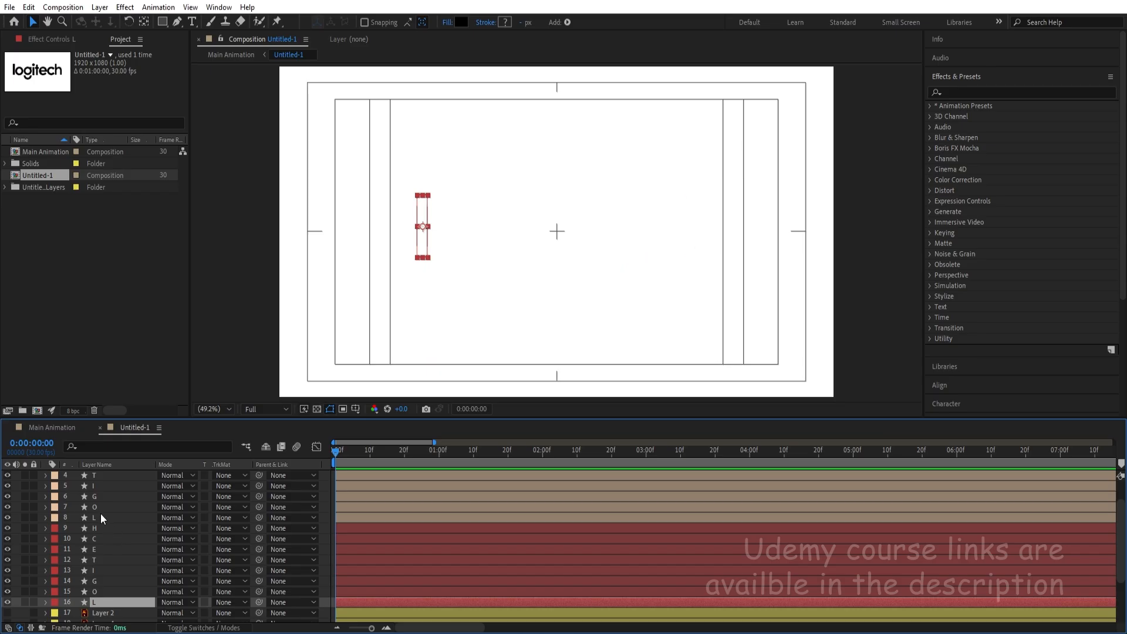
pyautogui.keyDown('ctrl'); pyautogui.click(100, 514); pyautogui.keyUp('ctrl')
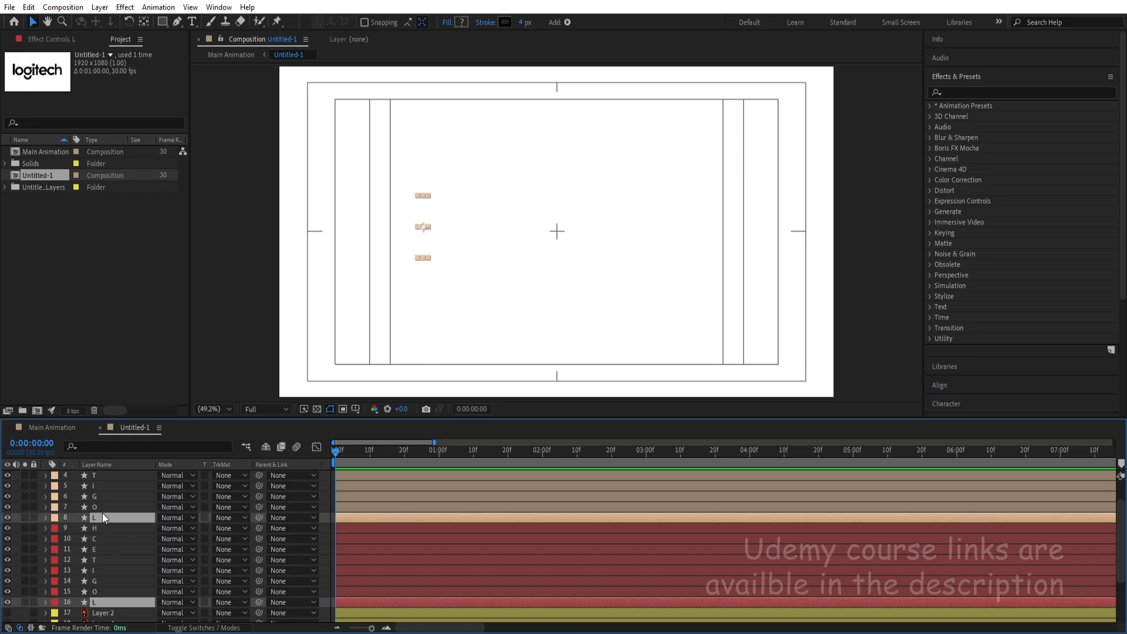
pyautogui.click(324, 517)
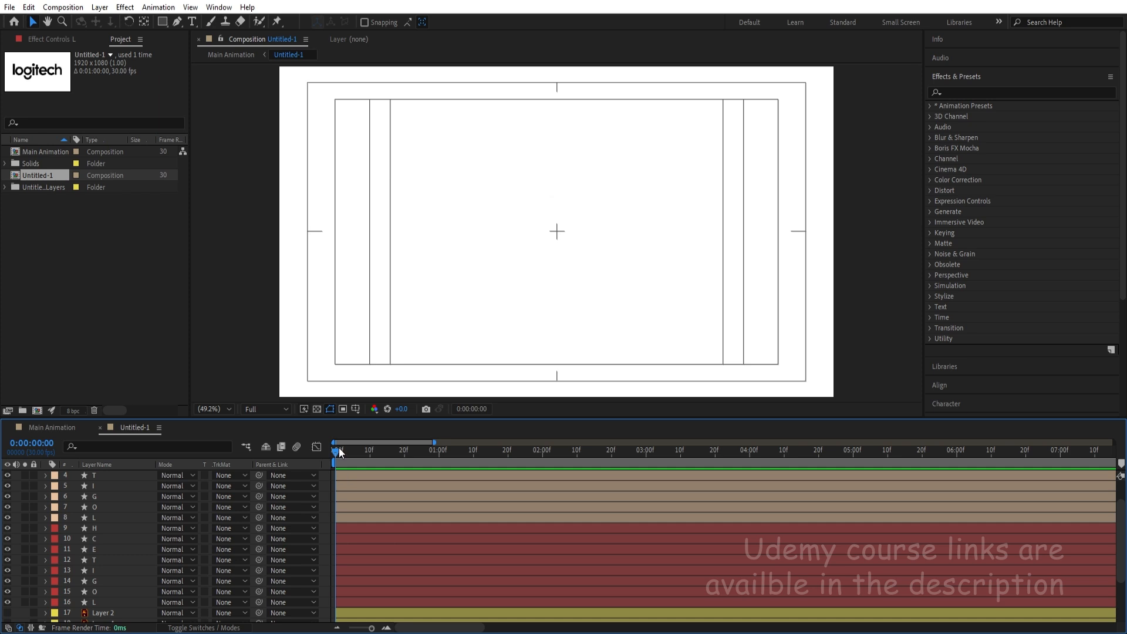
pyautogui.press('space')
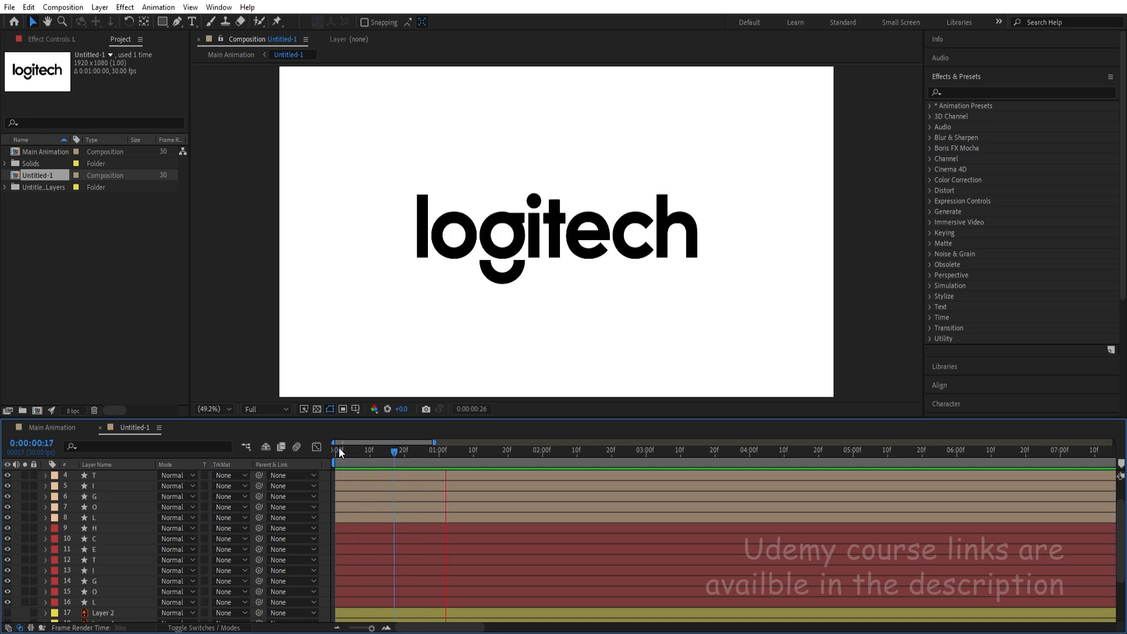
pyautogui.press("'")
pyautogui.press('space')
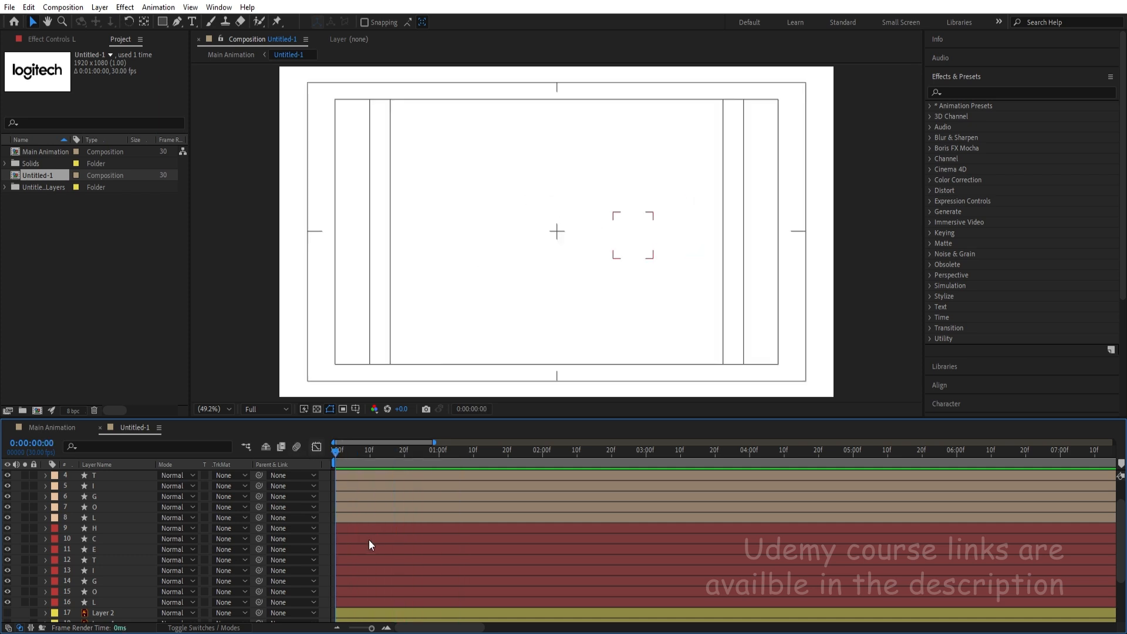
# Step: Shift the red-labelled fill layers H through L to start at 0:00:00:10 and preview the delayed fill from the start
pyautogui.scroll(1, 369, 540)
pyautogui.scroll(-1, 368, 545)
pyautogui.press('=')
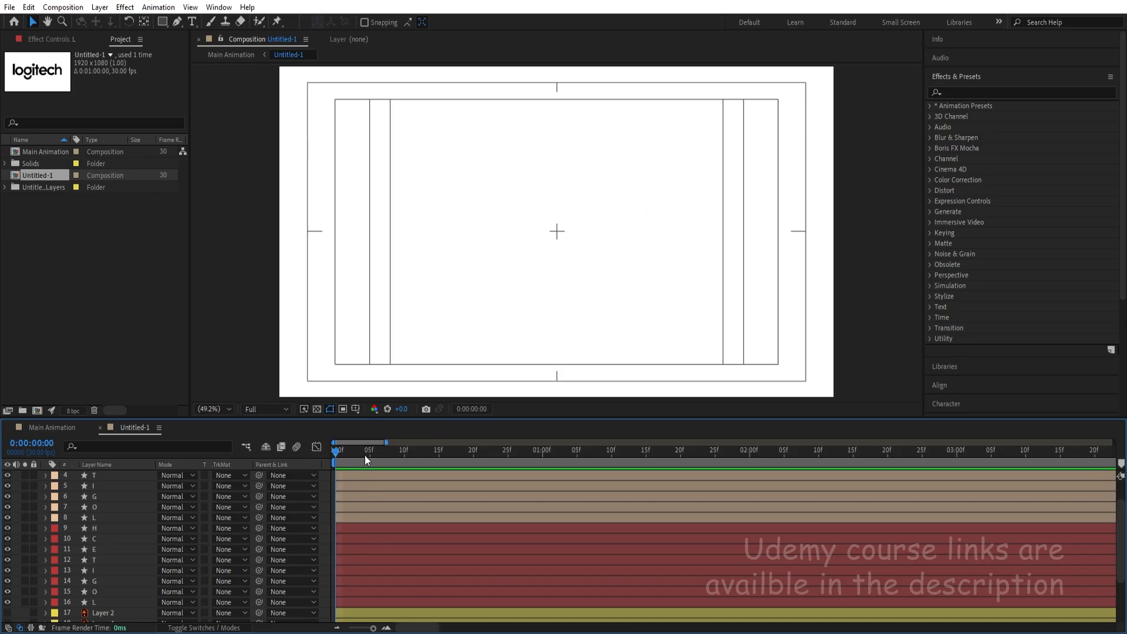
pyautogui.moveTo(370, 452); pyautogui.dragTo(403, 456)
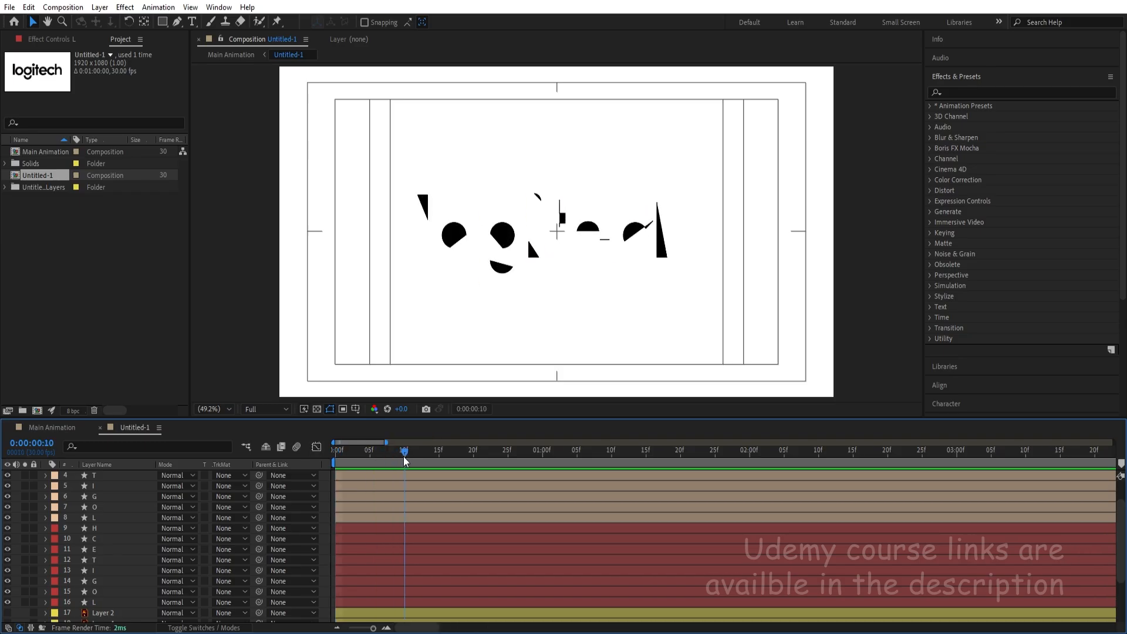
pyautogui.click(107, 601)
pyautogui.keyDown('shift'); pyautogui.click(105, 527); pyautogui.keyUp('shift')
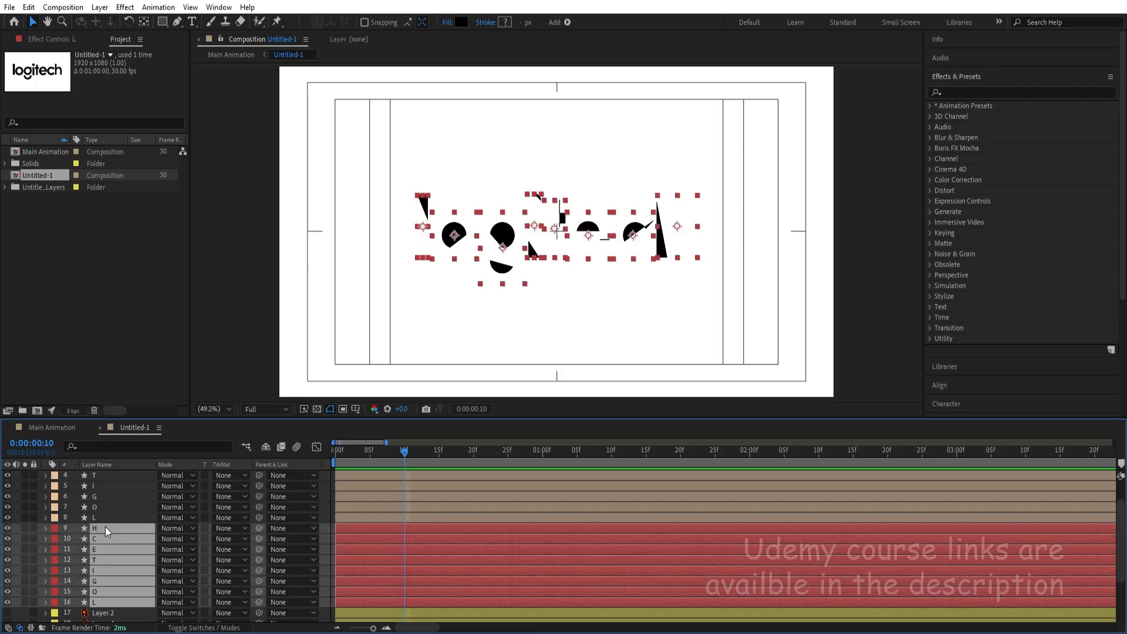
pyautogui.hotkey('alt', '[')
pyautogui.press('-')
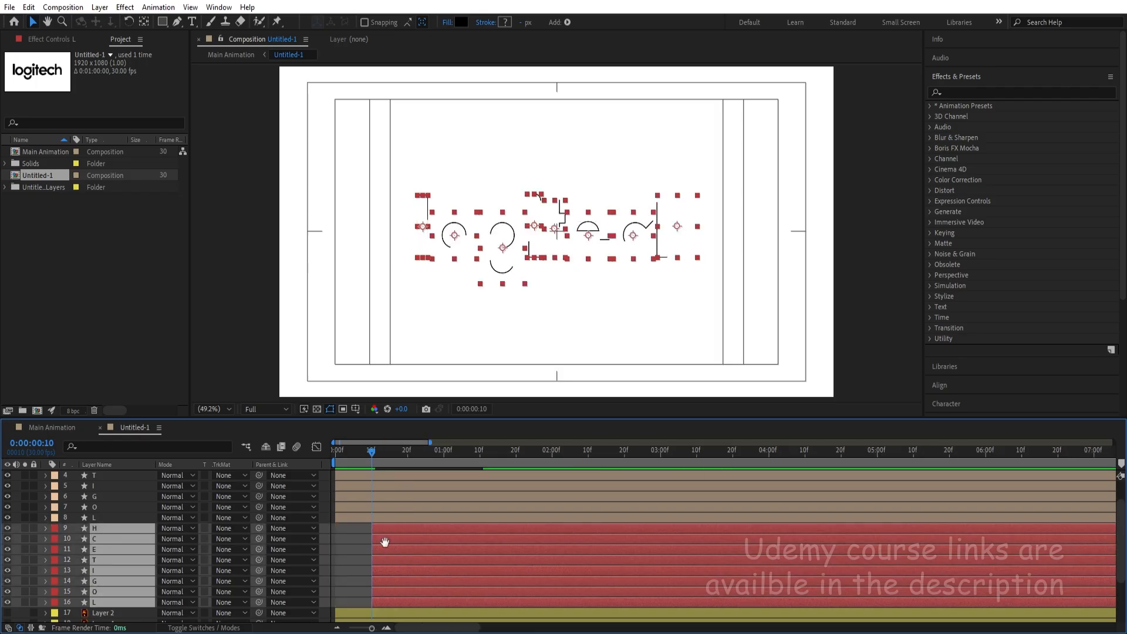
pyautogui.press('space')
pyautogui.press('space')
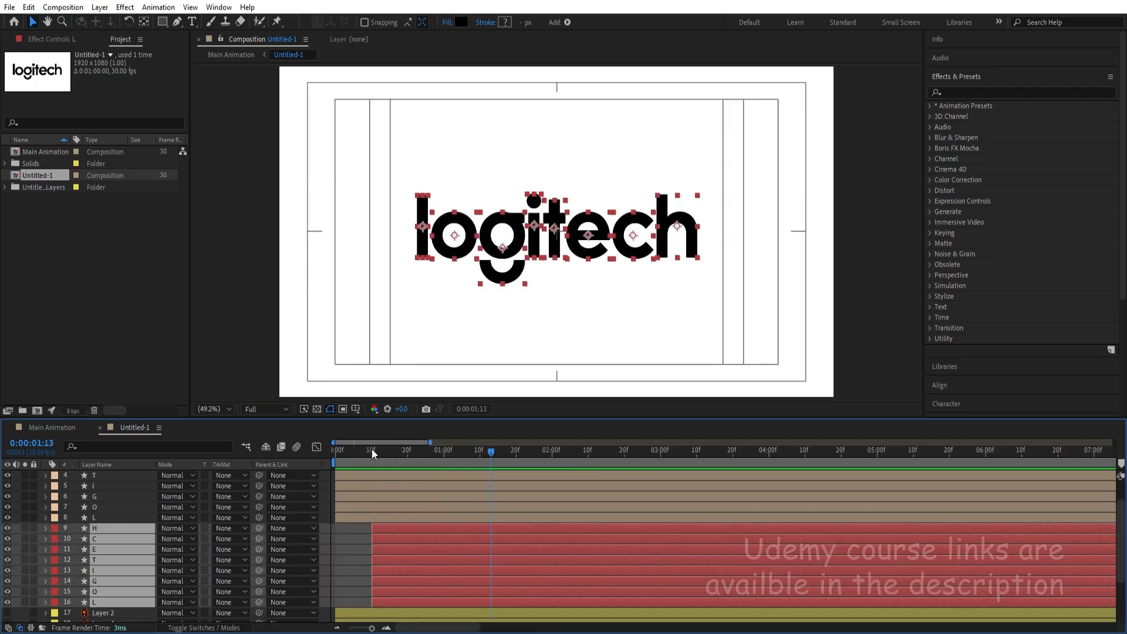
pyautogui.moveTo(371, 449); pyautogui.dragTo(334, 450)
pyautogui.press('space')
# Step: Duplicate the fill layers H through L and place the copies beneath the originals, starting at 0:00:00:20
pyautogui.moveTo(405, 449); pyautogui.dragTo(409, 452)
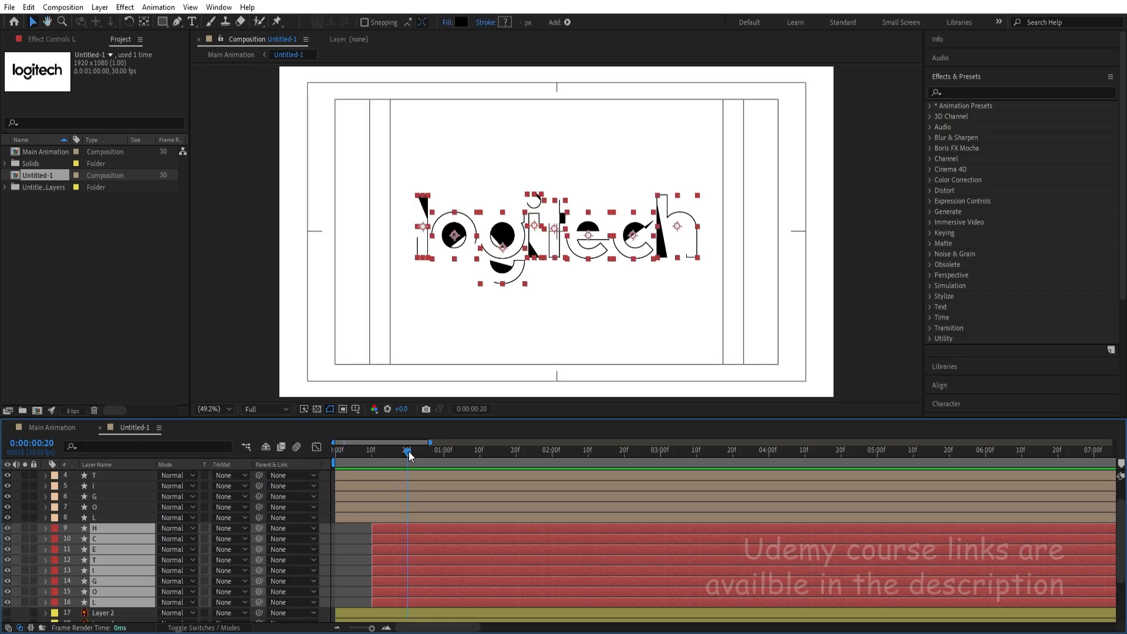
pyautogui.click(325, 592)
pyautogui.click(381, 604)
pyautogui.keyDown('shift'); pyautogui.click(382, 526); pyautogui.keyUp('shift')
pyautogui.hotkey('ctrl', 'd')
pyautogui.scroll(-4, 123, 560)
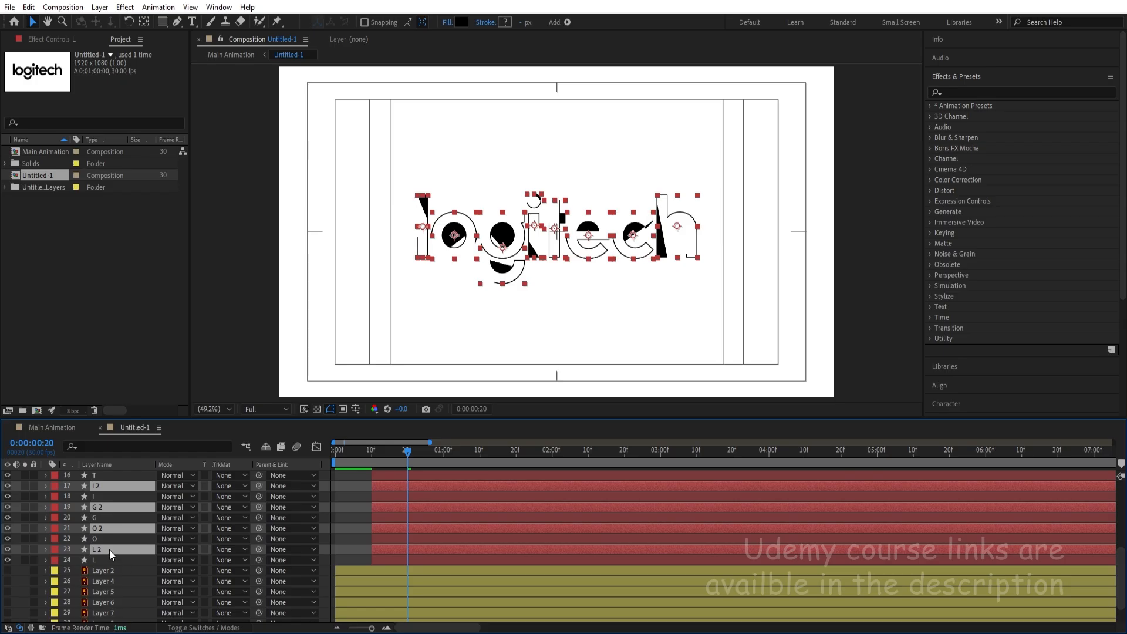
pyautogui.moveTo(109, 550); pyautogui.dragTo(117, 562)
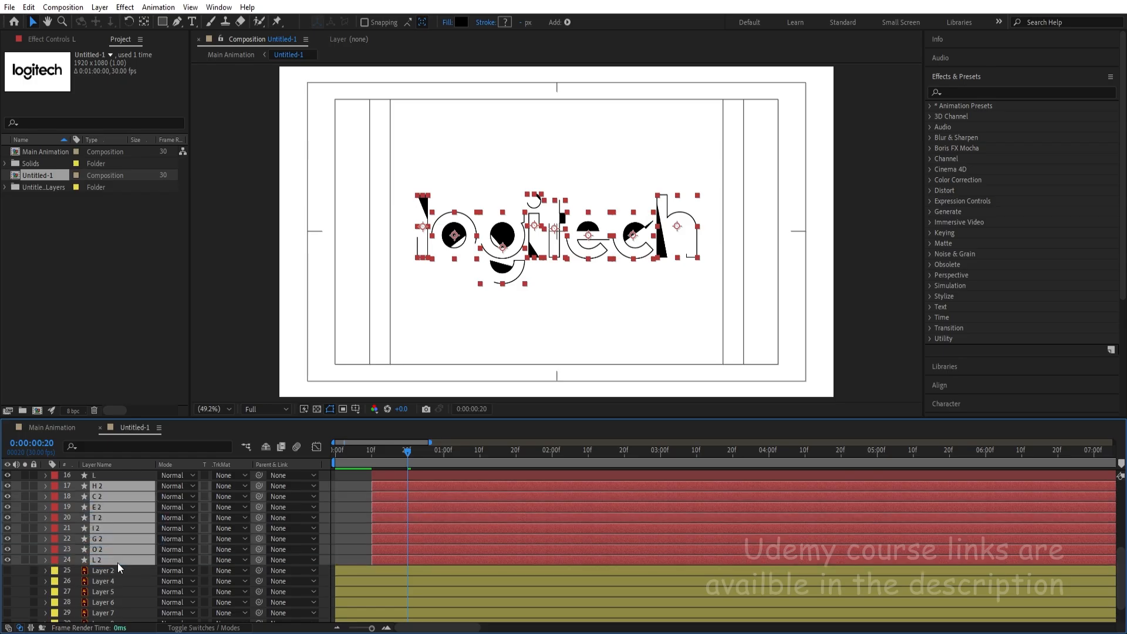
pyautogui.hotkey('alt', '[')
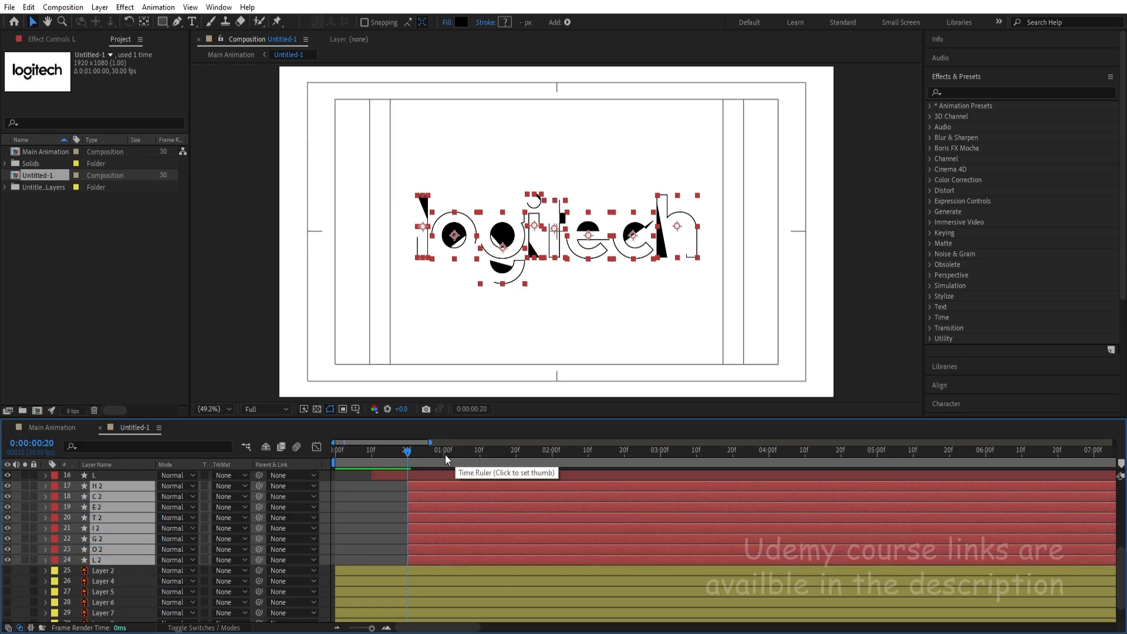
pyautogui.scroll(2, 376, 554)
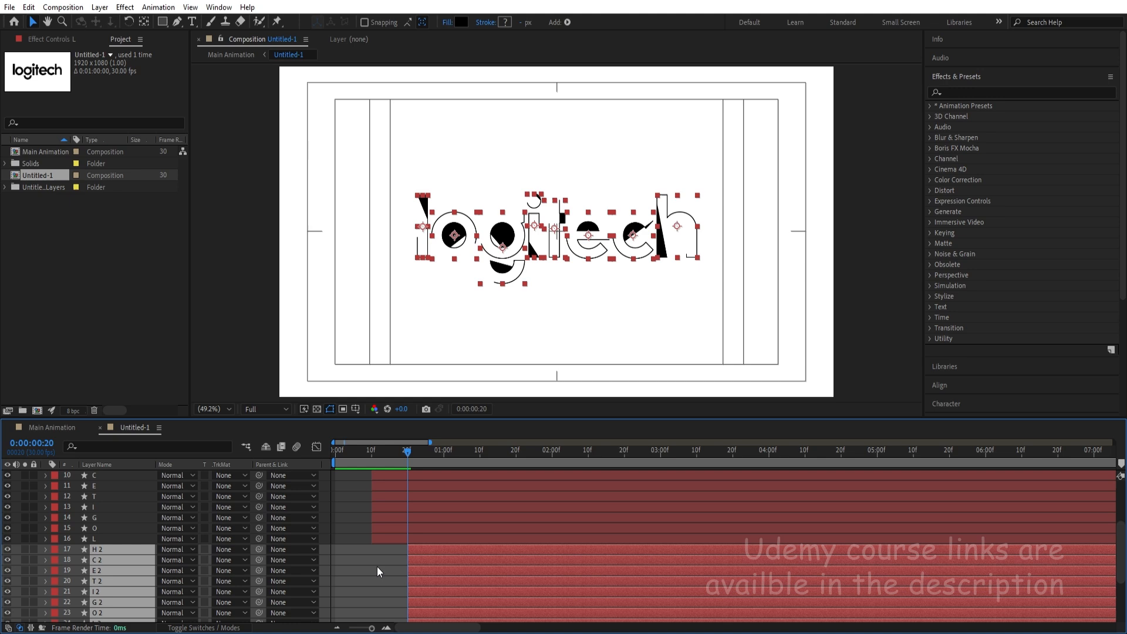
pyautogui.click(382, 534)
pyautogui.scroll(1, 382, 534)
pyautogui.keyDown('shift'); pyautogui.click(382, 498); pyautogui.keyUp('shift')
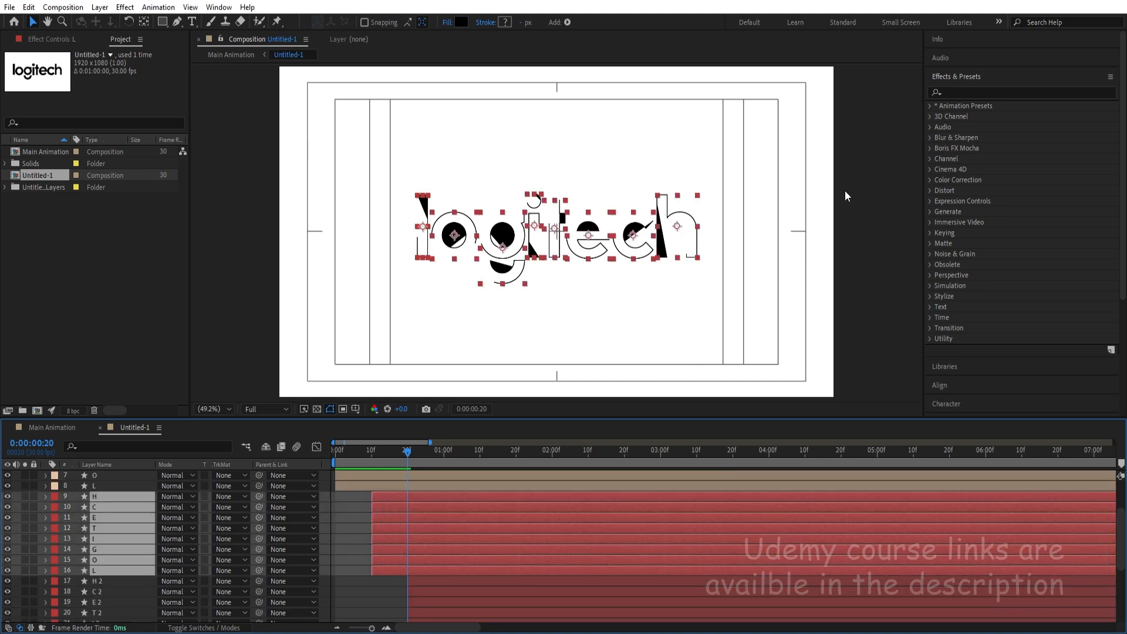
pyautogui.click(953, 89)
pyautogui.write('f')
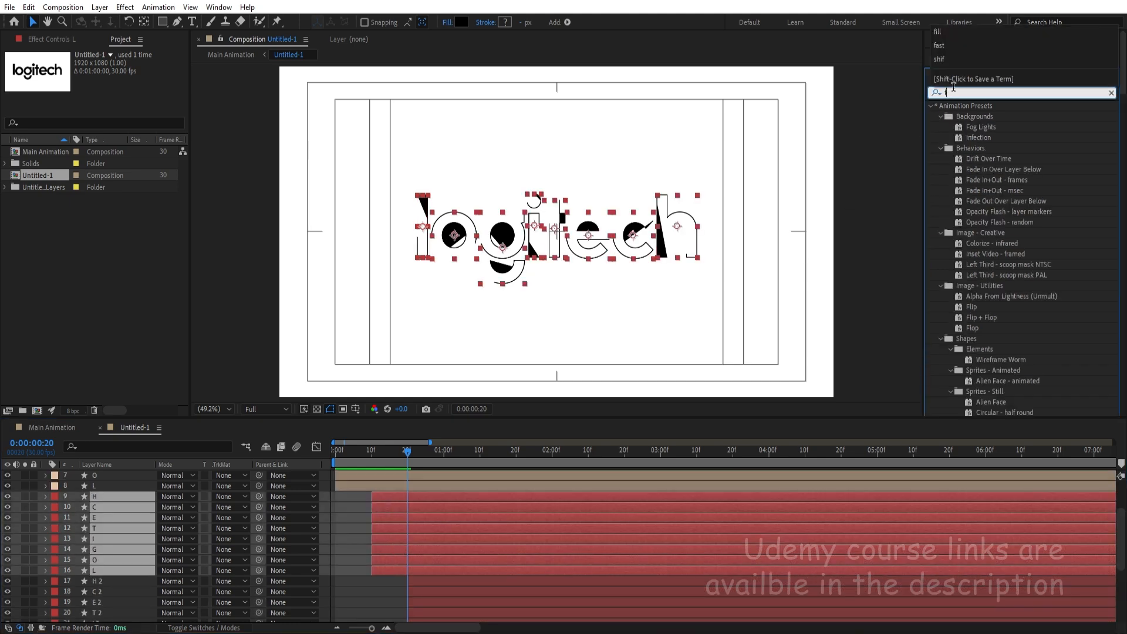
pyautogui.click(368, 575)
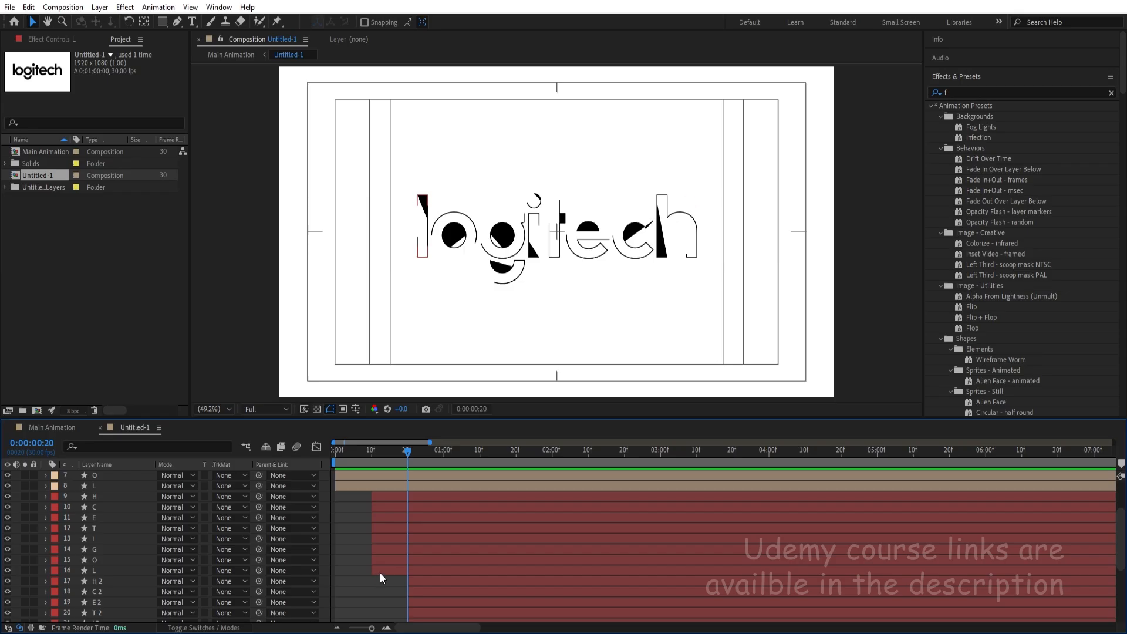
# Step: Set the shape fill colour of the original fill layers H through L to FF0000 and preview it
pyautogui.click(379, 572)
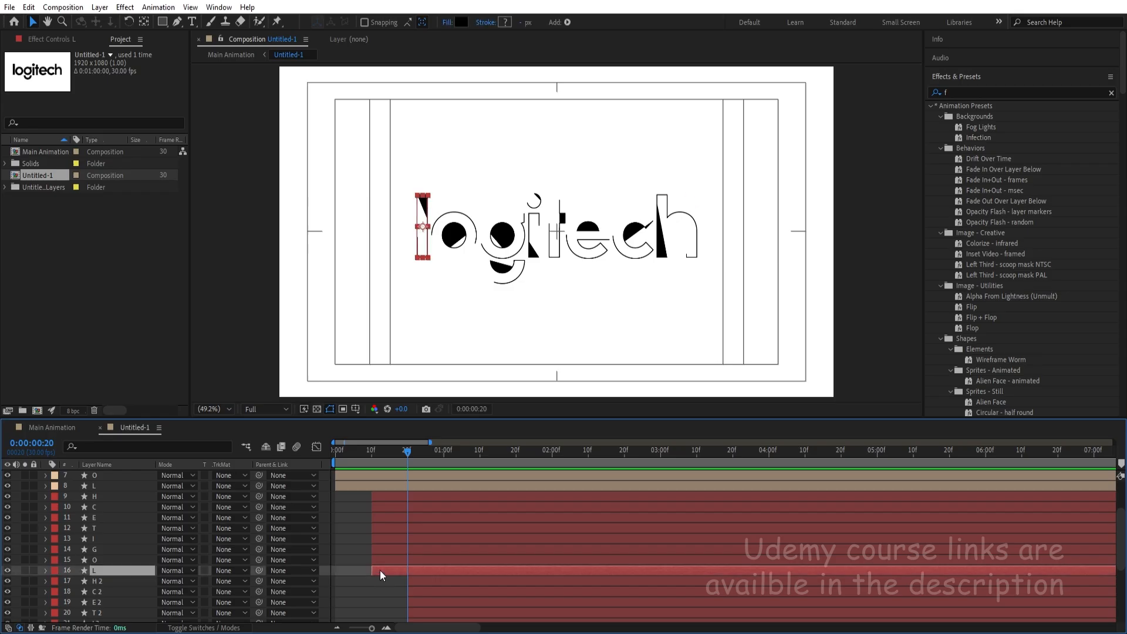
pyautogui.click(1111, 92)
pyautogui.keyDown('shift'); pyautogui.click(378, 498); pyautogui.keyUp('shift')
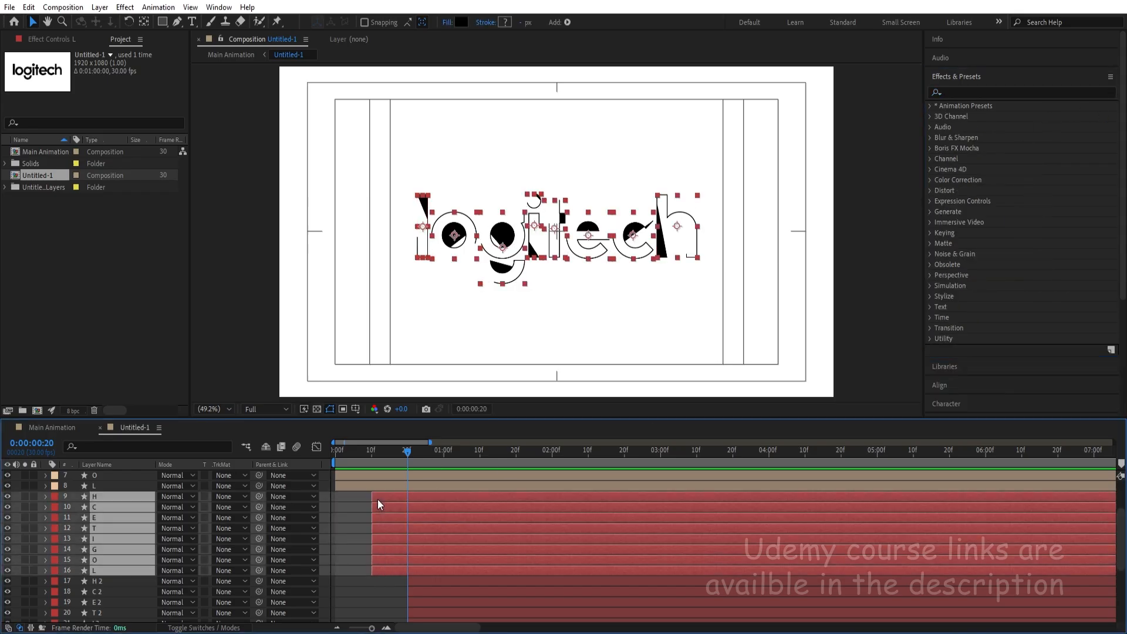
pyautogui.click(461, 22)
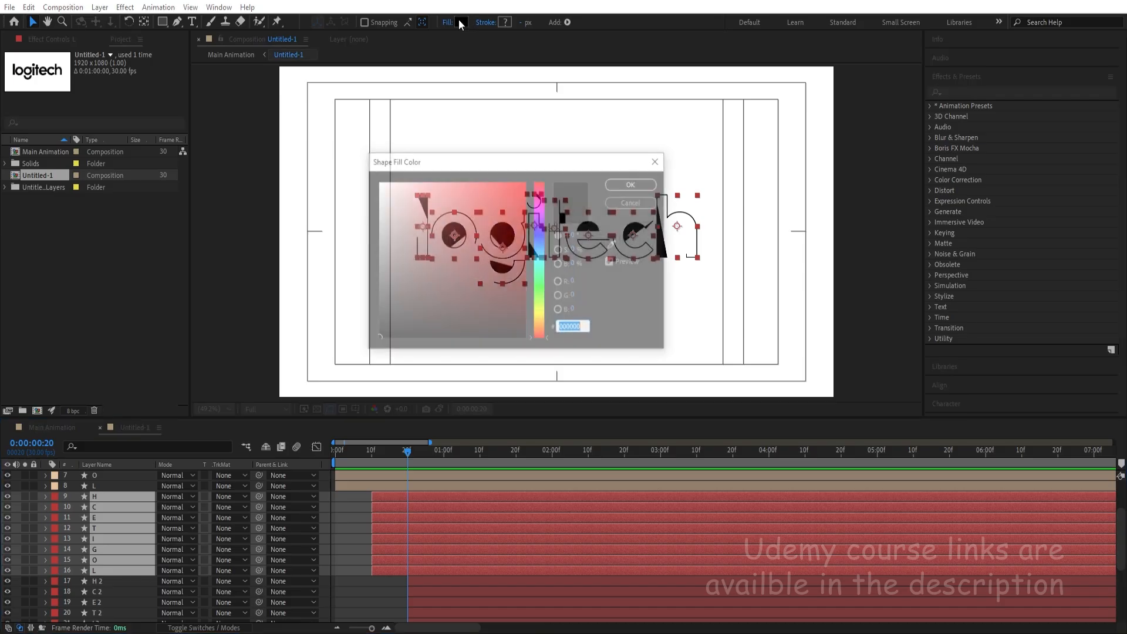
pyautogui.write('FF0000')
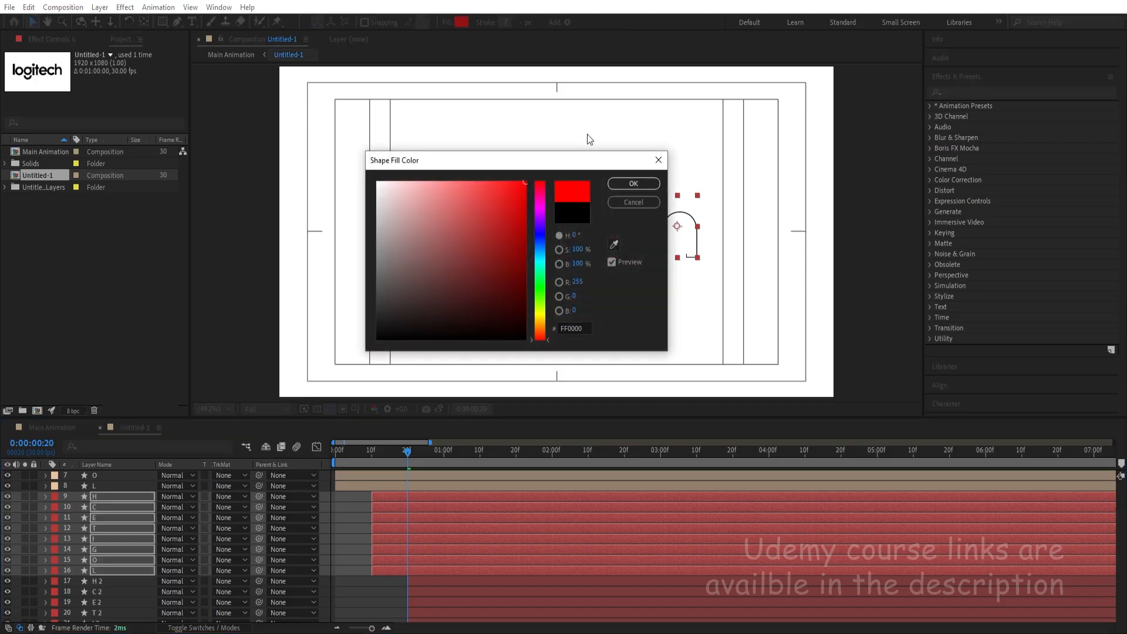
pyautogui.click(633, 187)
pyautogui.click(407, 484)
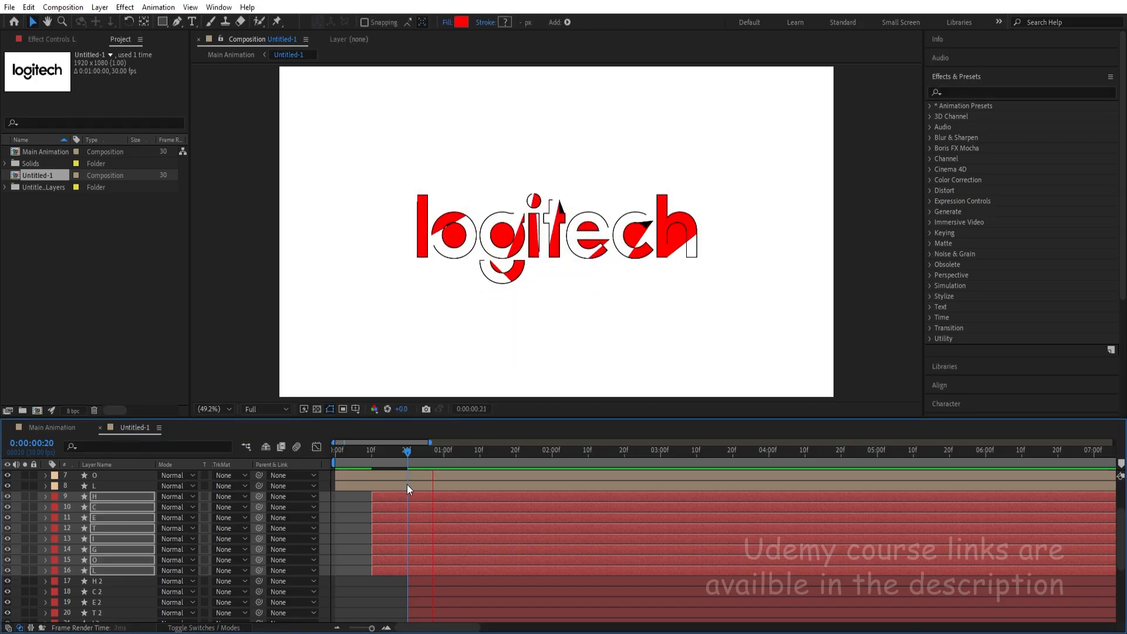
pyautogui.press('space')
# Step: Set the shape fill colour of the duplicated layers H 2 through L 2 to green 00FF84
pyautogui.scroll(-1, 414, 523)
pyautogui.click(415, 551)
pyautogui.scroll(-2, 414, 551)
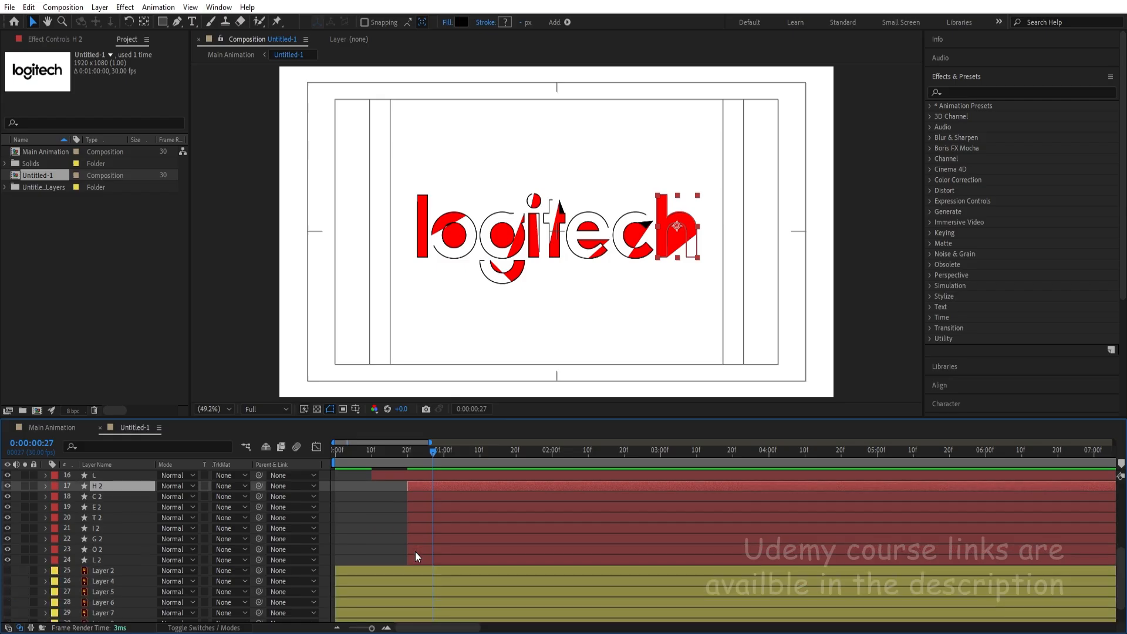
pyautogui.keyDown('shift'); pyautogui.click(419, 559); pyautogui.keyUp('shift')
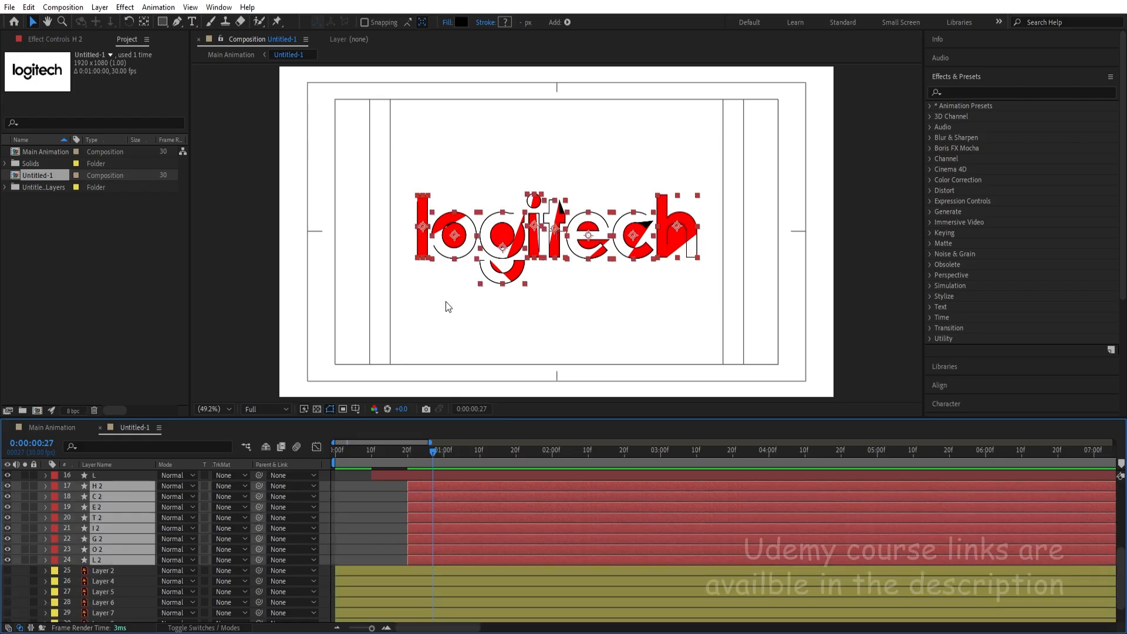
pyautogui.click(461, 21)
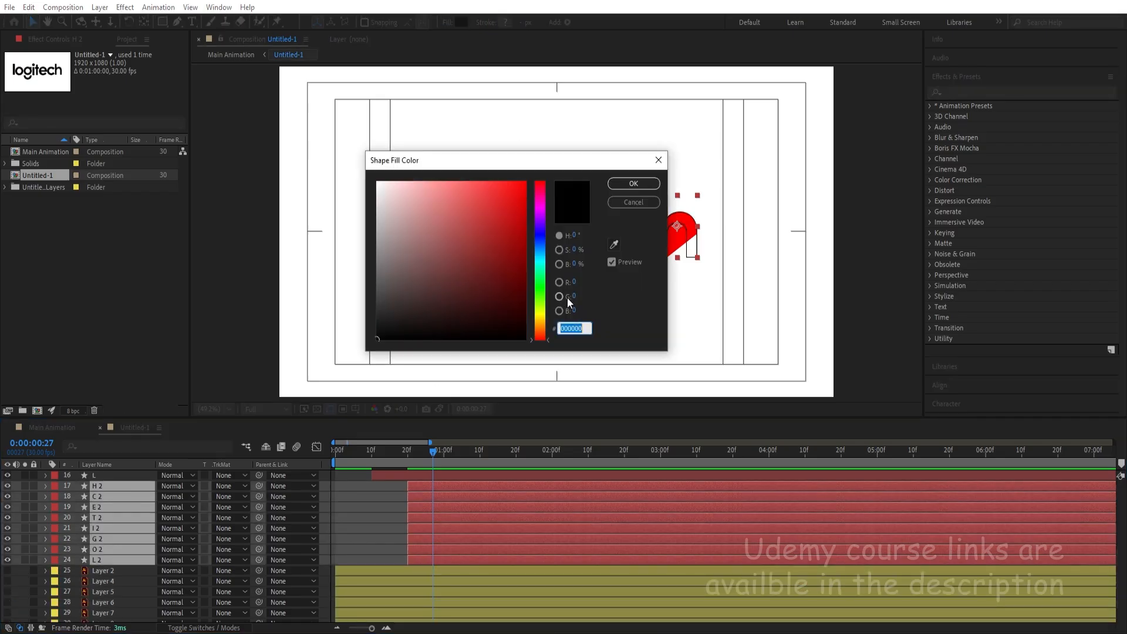
pyautogui.click(541, 279)
pyautogui.moveTo(516, 193); pyautogui.dragTo(566, 138)
pyautogui.click(635, 185)
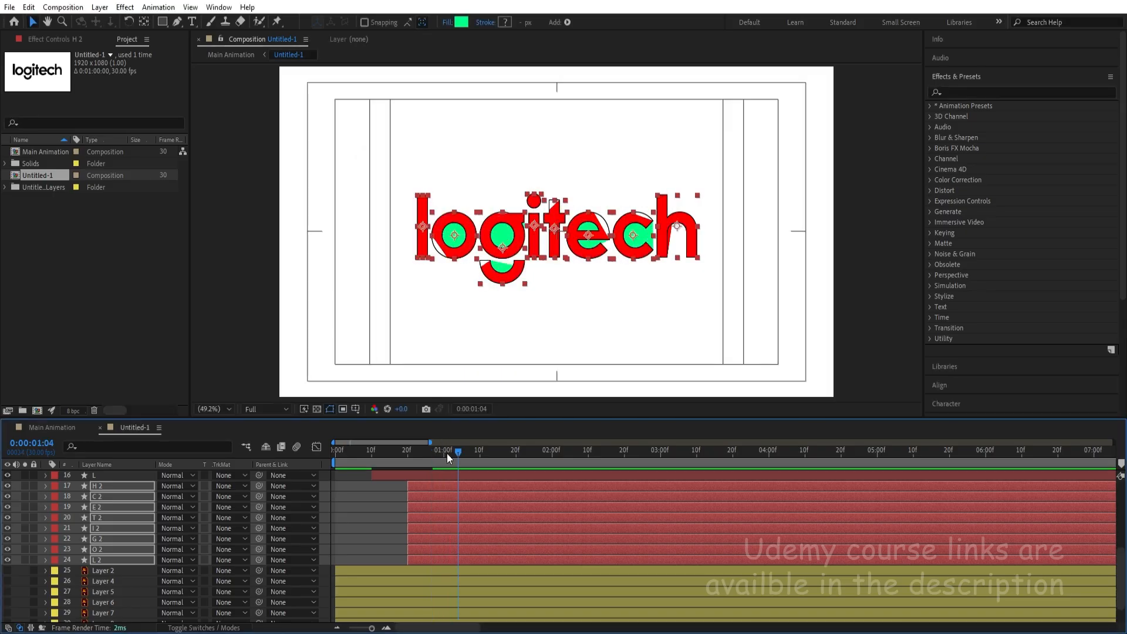
# Step: Duplicate the green fill layers H 2 through L 2 and place the copies beneath them, starting at 0:00:01:00
pyautogui.moveTo(446, 454); pyautogui.dragTo(442, 452)
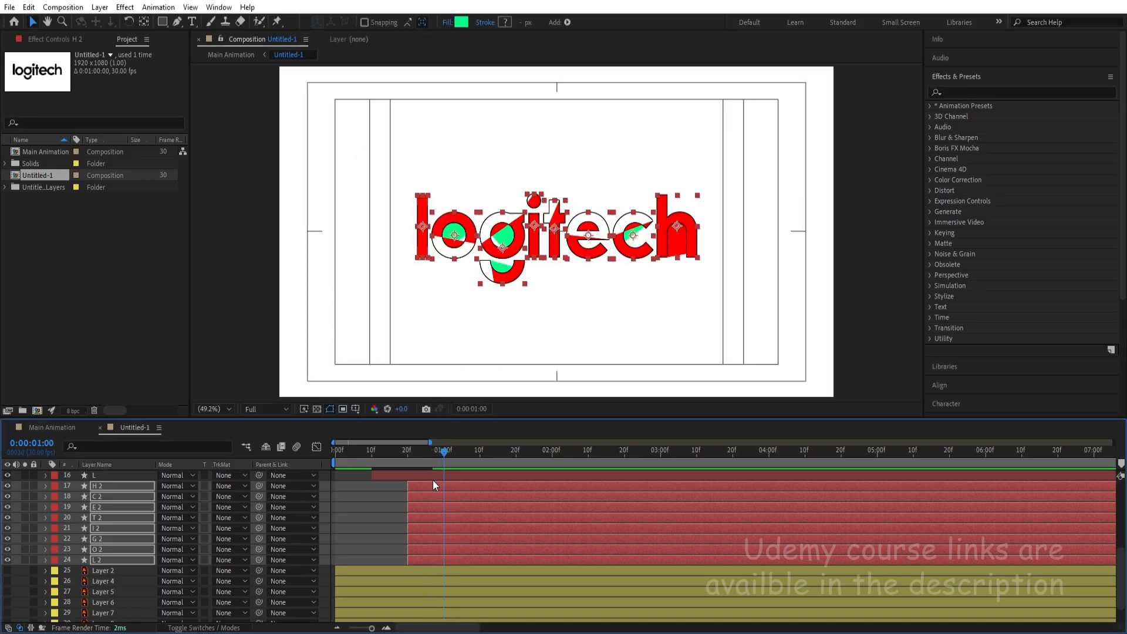
pyautogui.hotkey('ctrl', 'd')
pyautogui.scroll(-4, 88, 551)
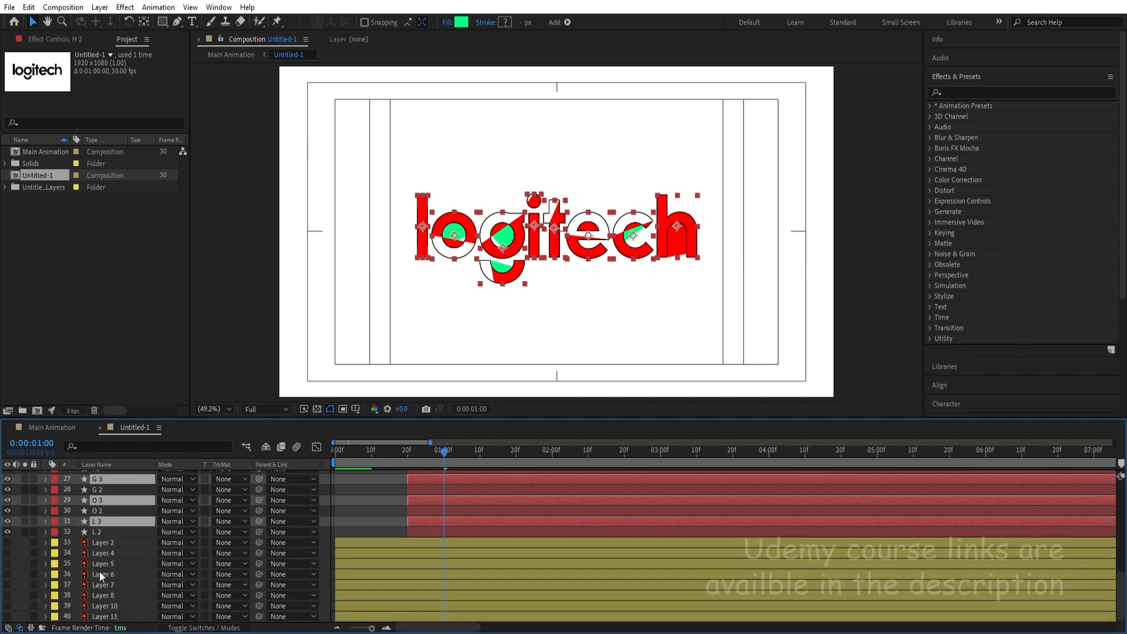
pyautogui.moveTo(112, 524); pyautogui.dragTo(116, 536)
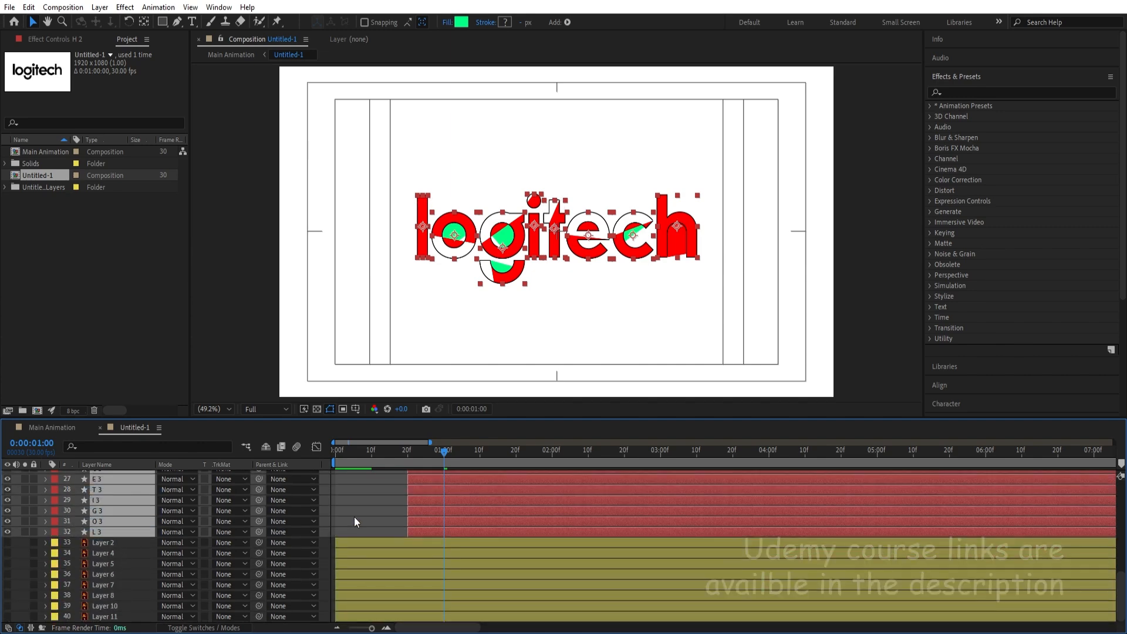
pyautogui.press('[')
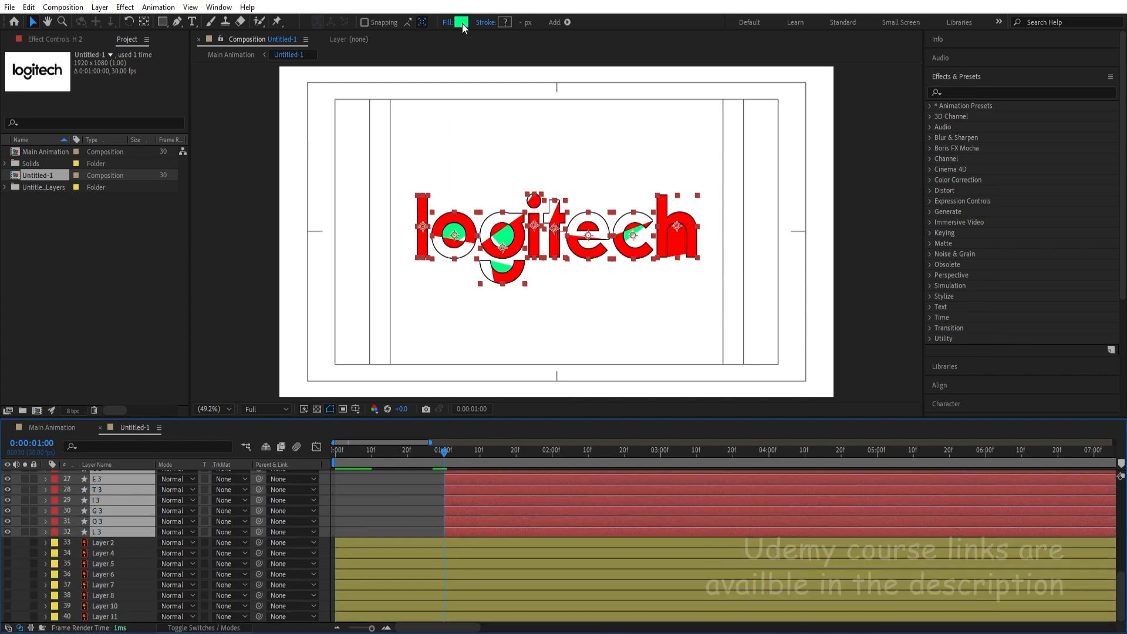
# Step: Set the shape fill colour of the copies H 3 through L 3 to blue 004EFF and preview the animation
pyautogui.click(461, 22)
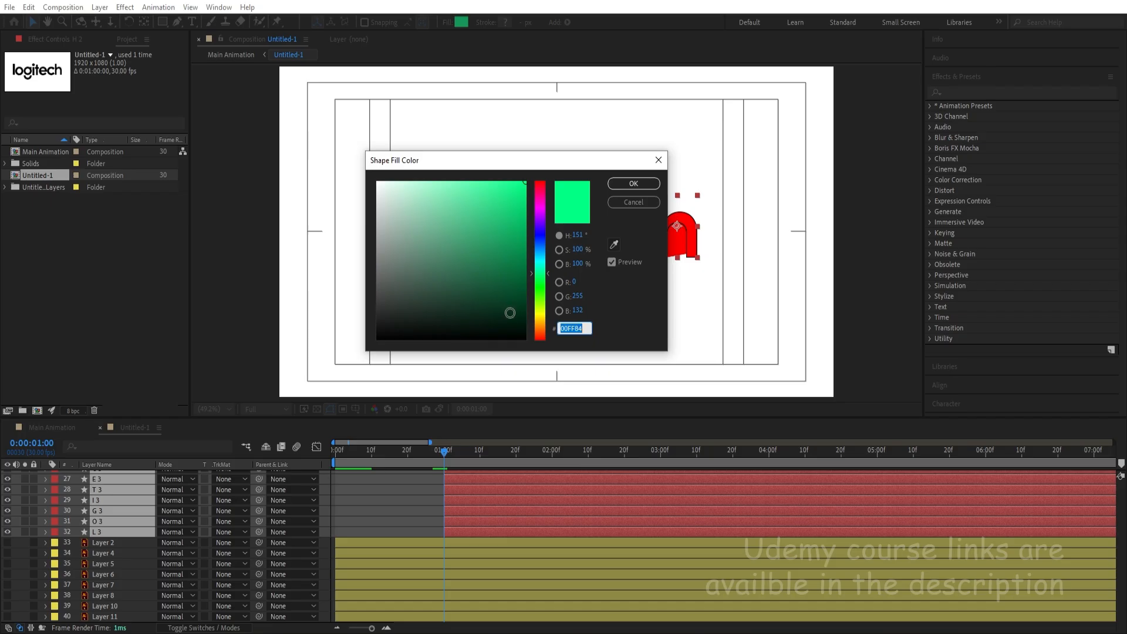
pyautogui.click(540, 242)
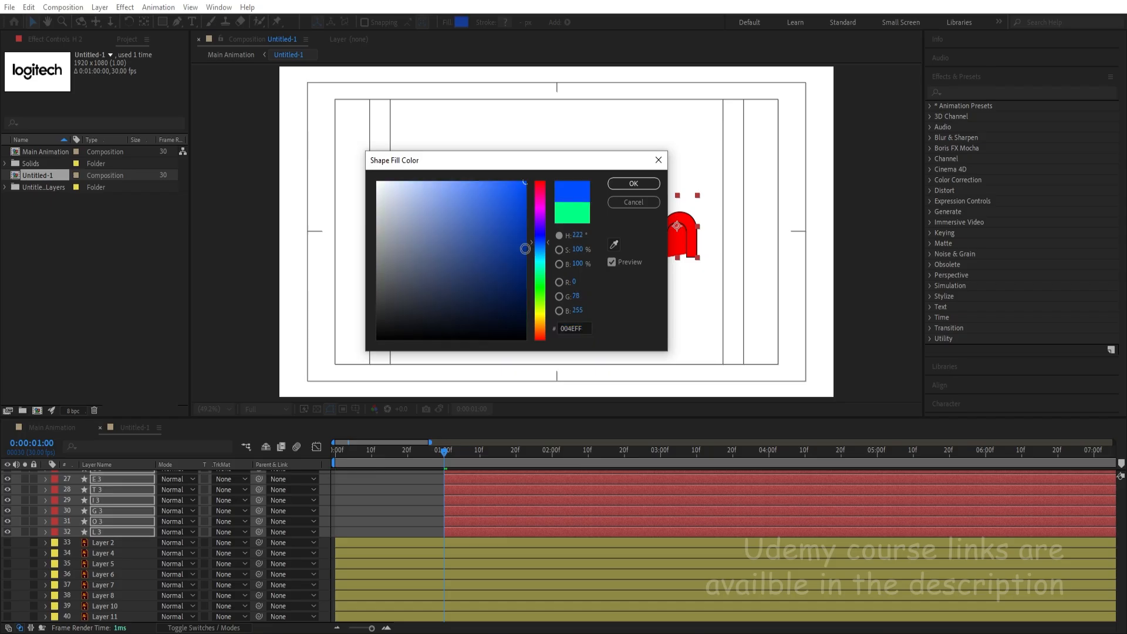
pyautogui.click(618, 186)
pyautogui.press('space')
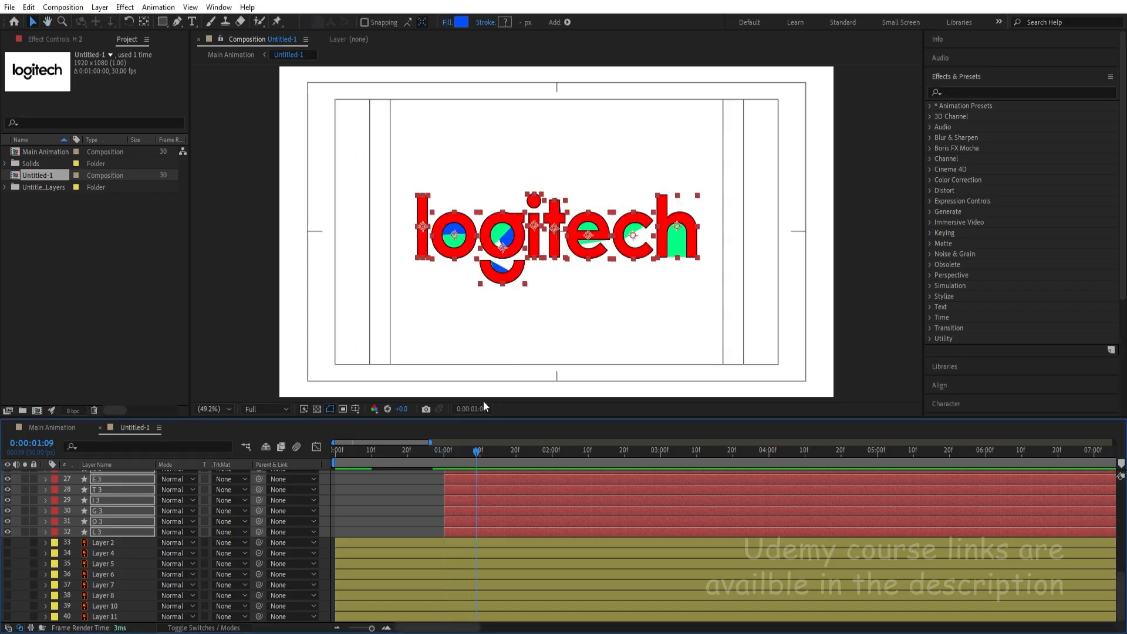
# Step: Shift the red fill layers H through L in time so they start at 0:00:00:05
pyautogui.scroll(6, 384, 485)
pyautogui.moveTo(356, 453); pyautogui.dragTo(297, 437)
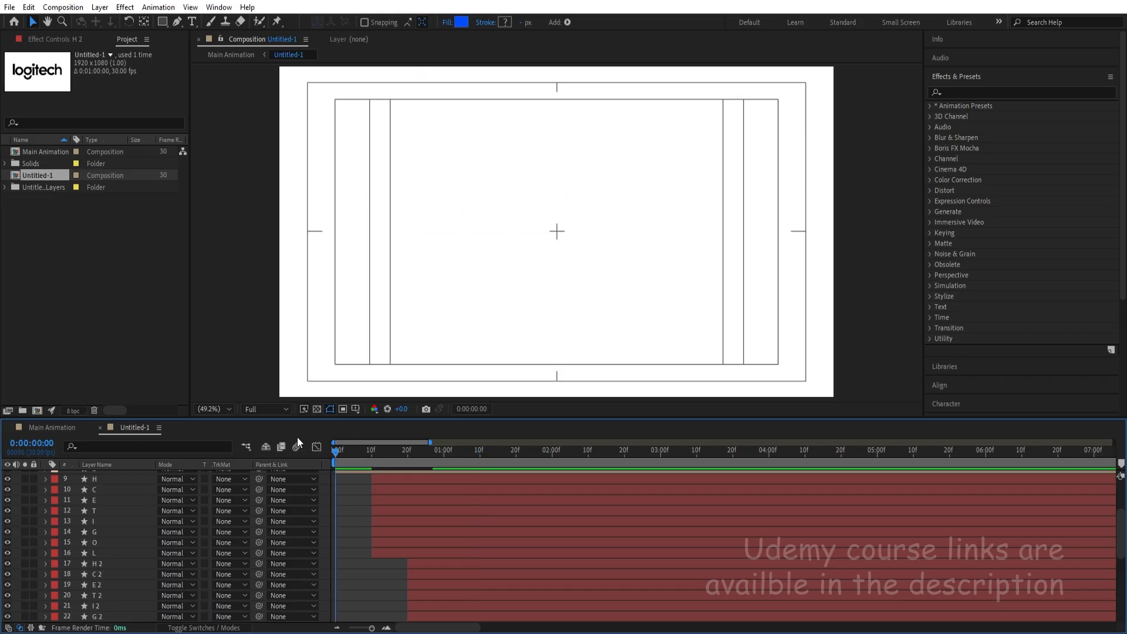
pyautogui.press('=')
pyautogui.scroll(1, 385, 508)
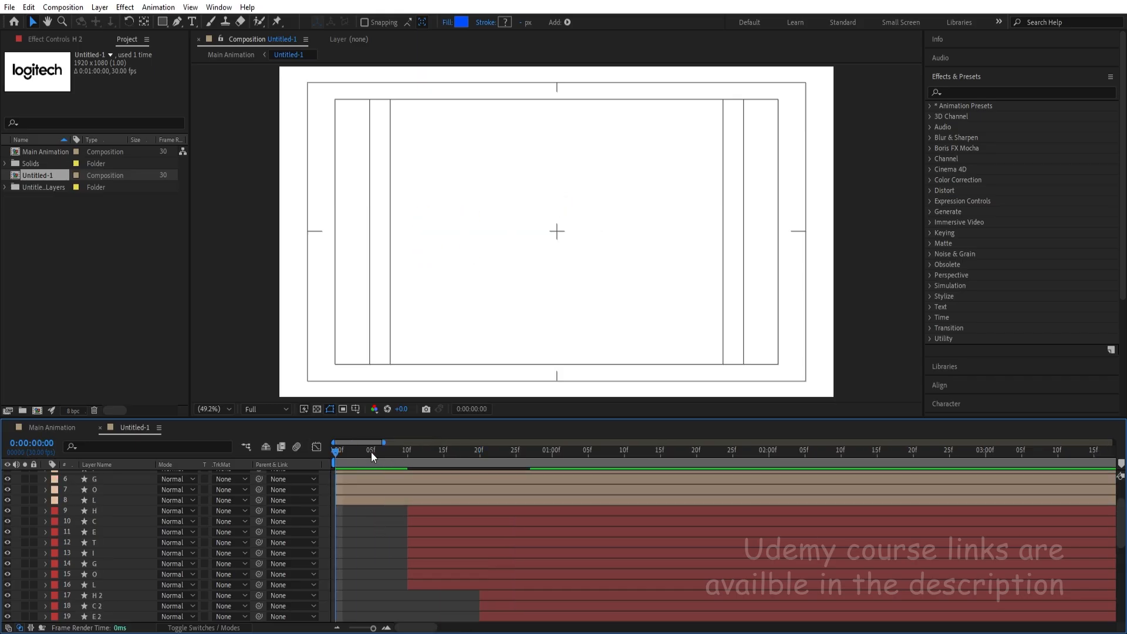
pyautogui.click(371, 452)
pyautogui.click(418, 512)
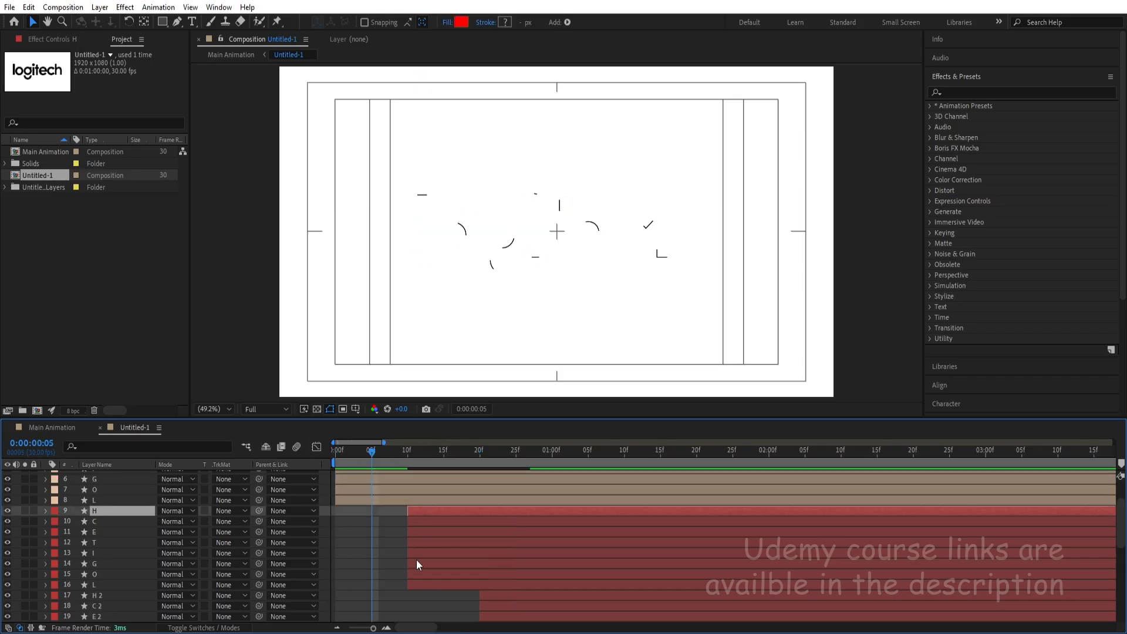
pyautogui.keyDown('shift'); pyautogui.click(422, 580); pyautogui.keyUp('shift')
pyautogui.moveTo(418, 512); pyautogui.dragTo(382, 508)
# Step: Shift the green fill layers H 2 through L 2 in time so they start at 0:00:00:10
pyautogui.click(407, 450)
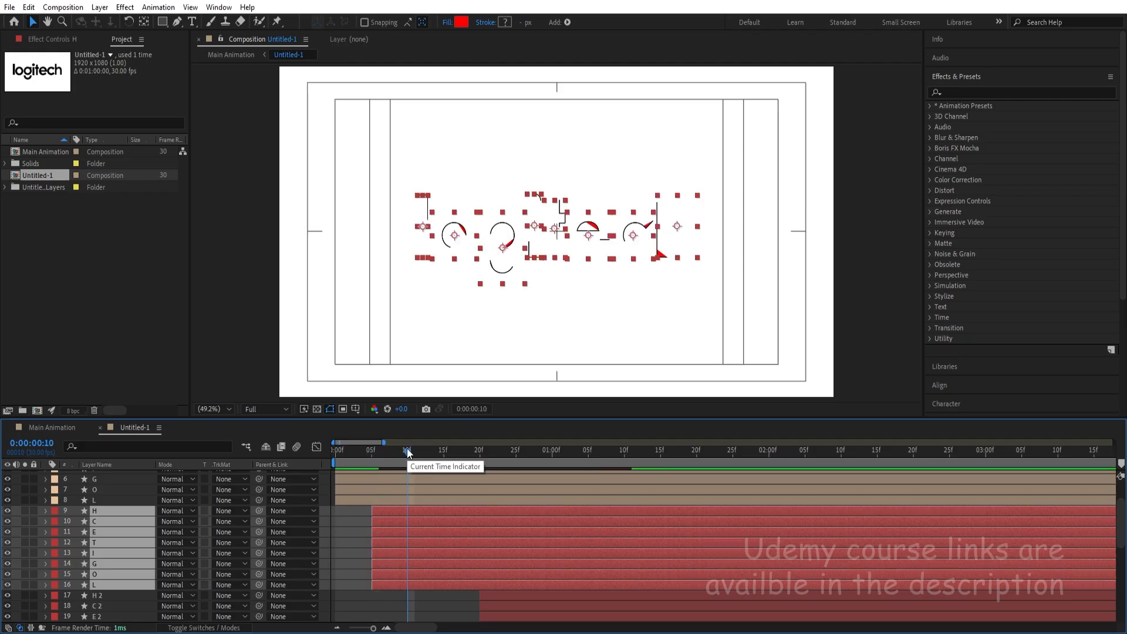
pyautogui.scroll(-3, 467, 492)
pyautogui.click(488, 532)
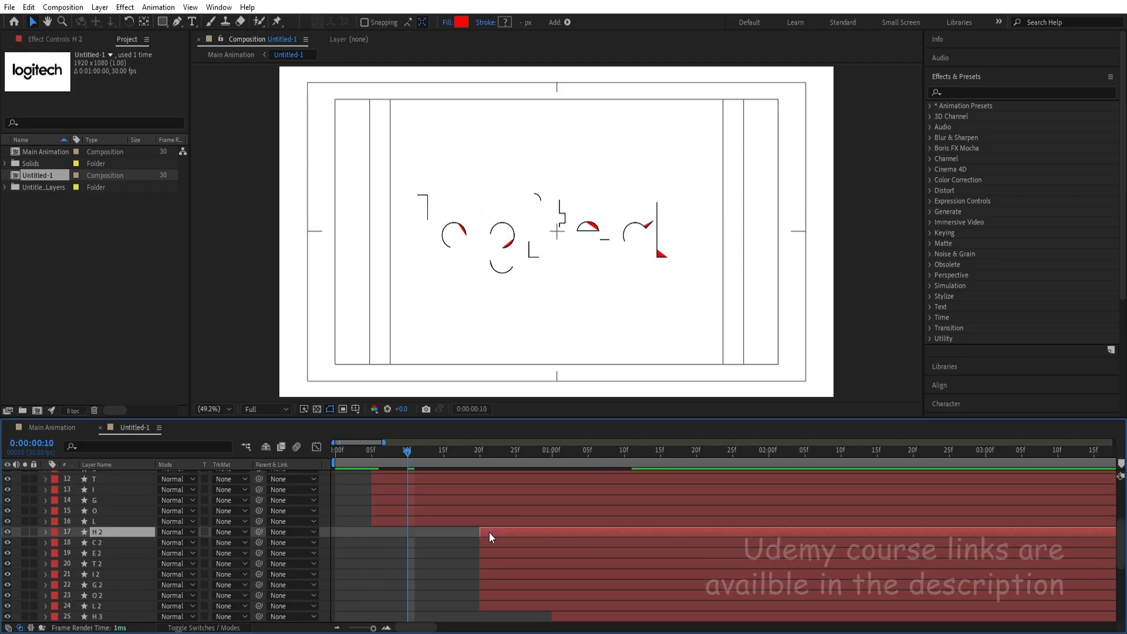
pyautogui.keyDown('shift'); pyautogui.click(487, 594); pyautogui.keyUp('shift')
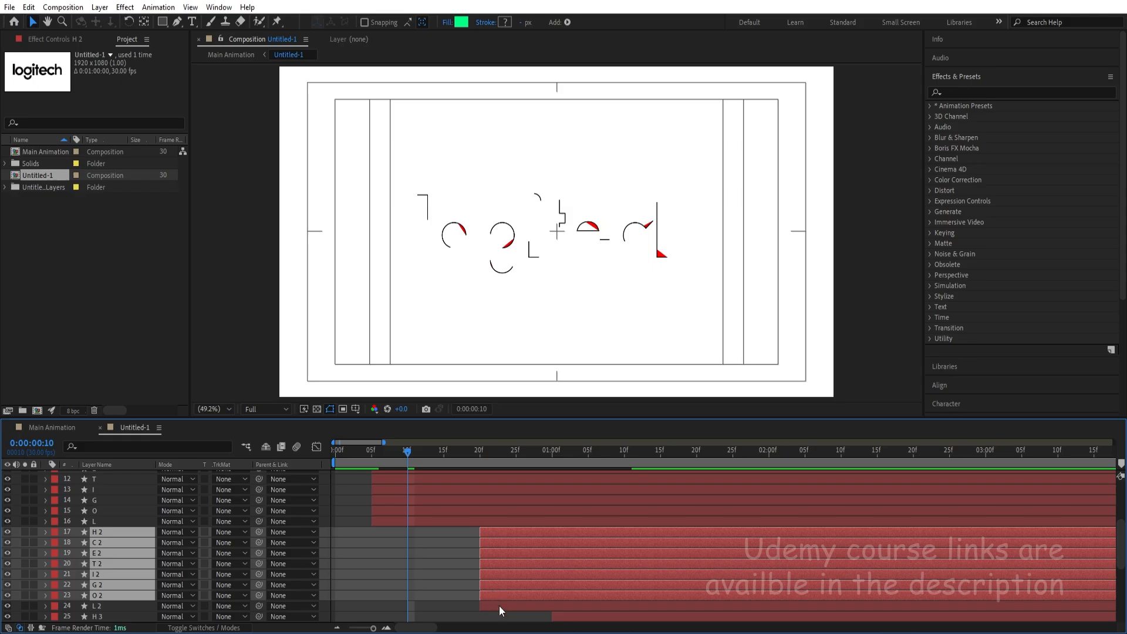
pyautogui.keyDown('shift'); pyautogui.click(499, 605); pyautogui.keyUp('shift')
pyautogui.moveTo(489, 530); pyautogui.dragTo(417, 520)
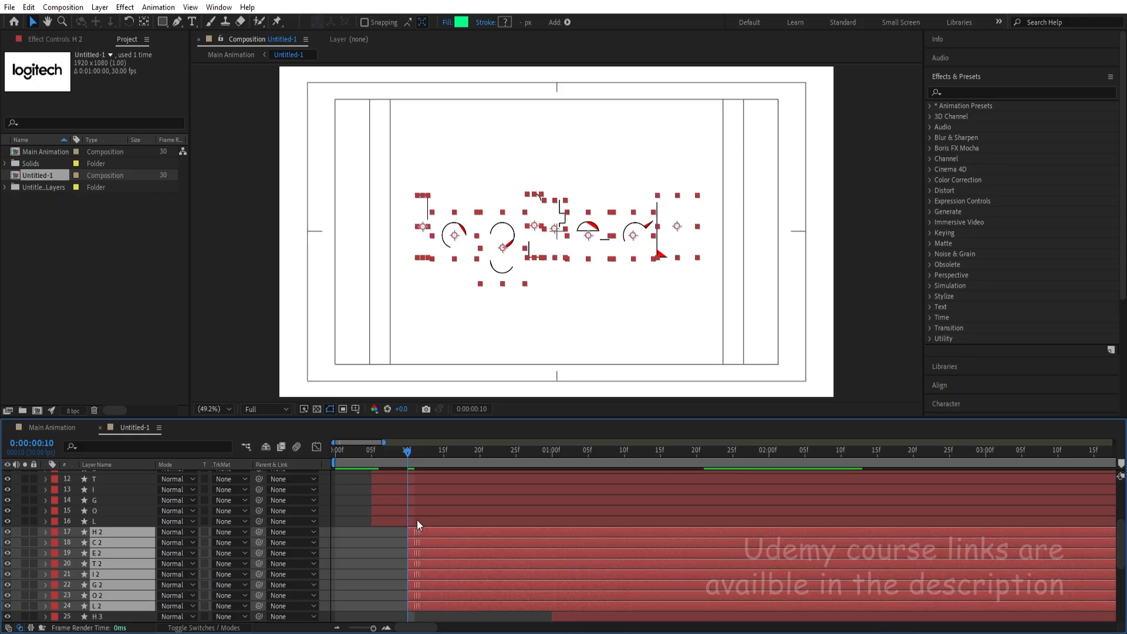
# Step: Shift the blue fill layers H 3 through L 3 to start at 0:00:00:15 and preview the animation
pyautogui.click(445, 451)
pyautogui.scroll(-3, 540, 540)
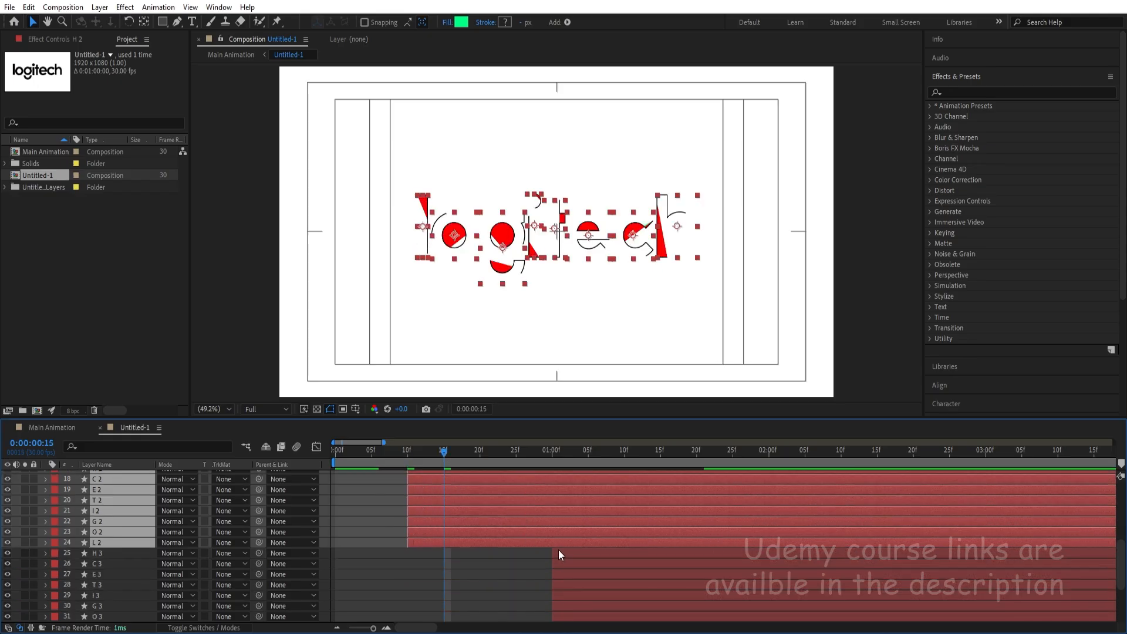
pyautogui.click(561, 551)
pyautogui.scroll(-3, 562, 557)
pyautogui.keyDown('shift'); pyautogui.click(564, 563); pyautogui.keyUp('shift')
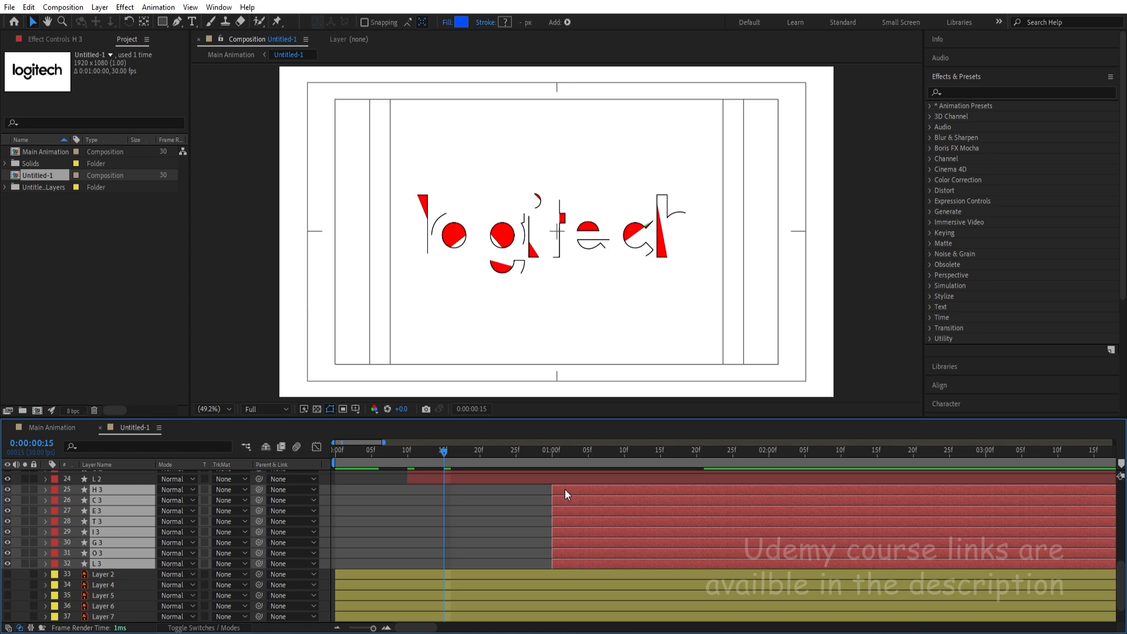
pyautogui.moveTo(565, 488); pyautogui.dragTo(456, 489)
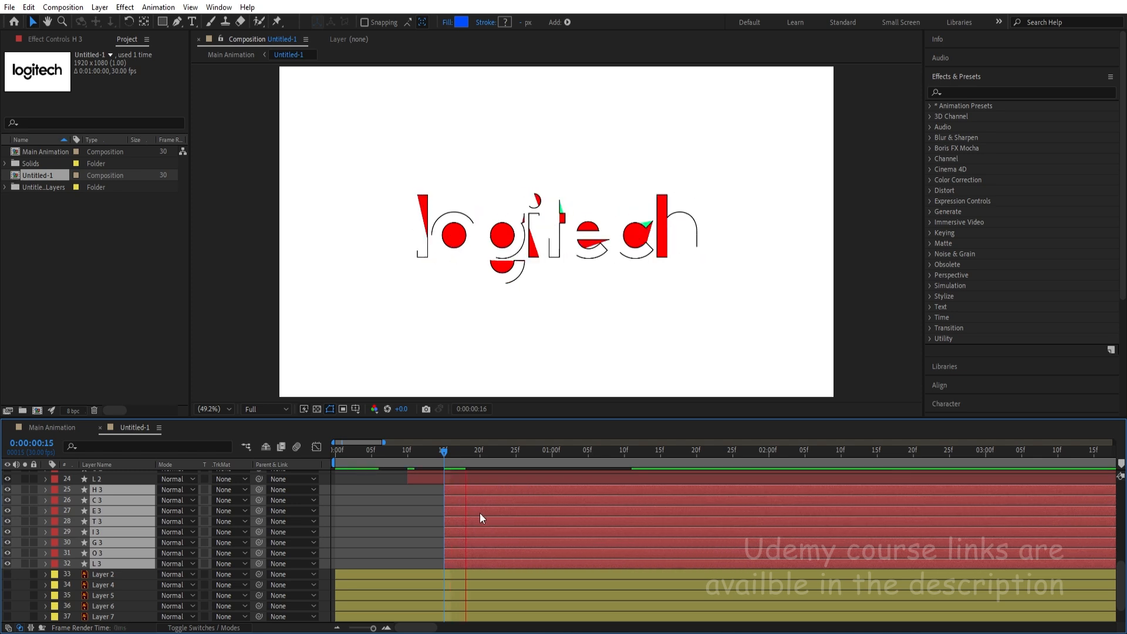
pyautogui.press('space')
pyautogui.press('space')
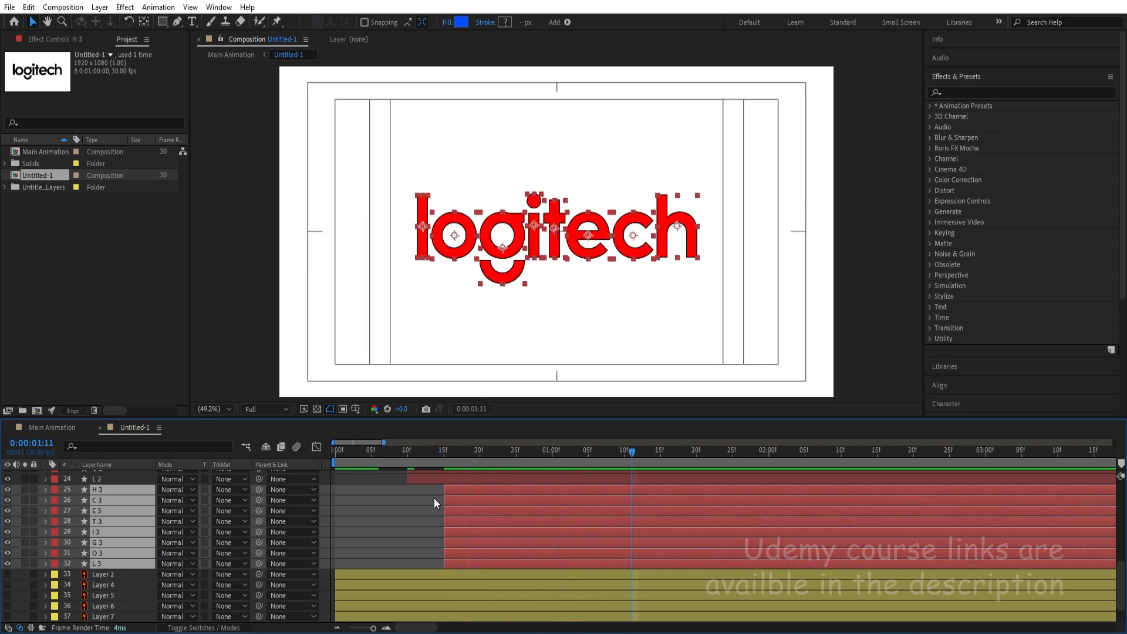
# Step: Move the green layers H 2 through L 2 above the red fill layers, directly beneath the outline layers
pyautogui.scroll(5, 434, 499)
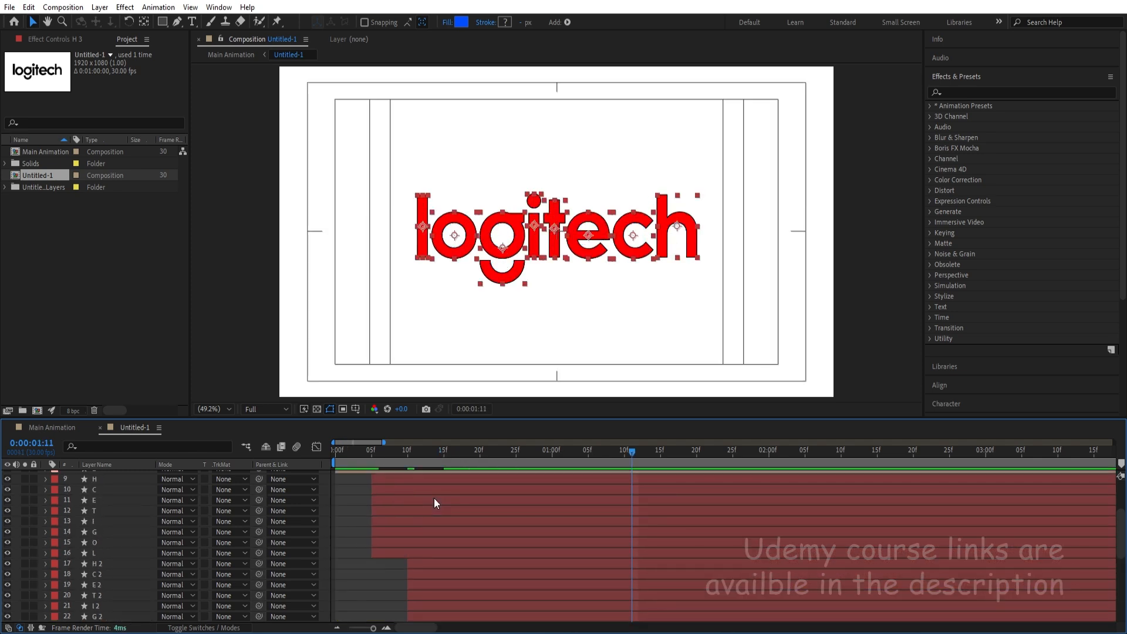
pyautogui.click(413, 563)
pyautogui.press('i')
pyautogui.scroll(-1, 417, 569)
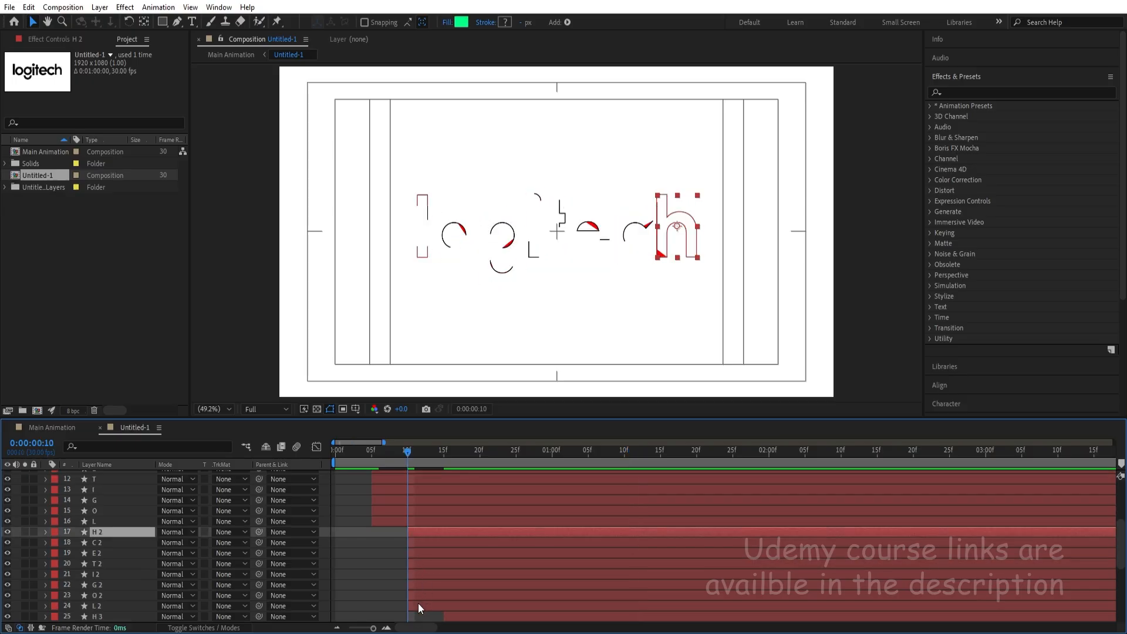
pyautogui.keyDown('shift'); pyautogui.click(418, 603); pyautogui.keyUp('shift')
pyautogui.scroll(1, 432, 508)
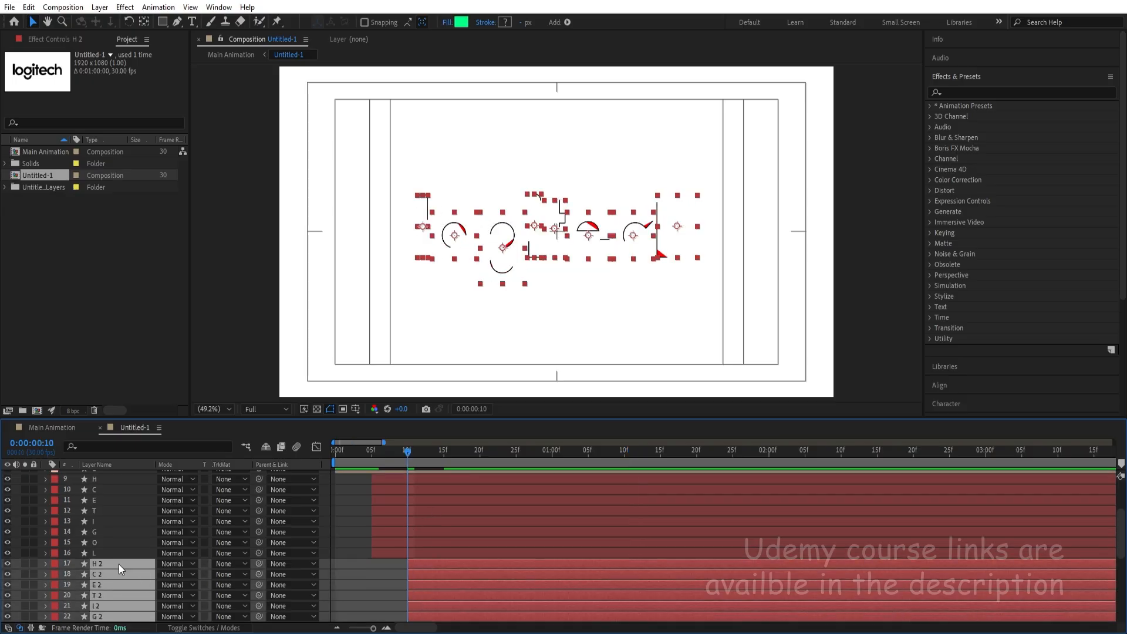
pyautogui.moveTo(119, 564); pyautogui.dragTo(121, 485)
pyautogui.moveTo(121, 479); pyautogui.dragTo(125, 481)
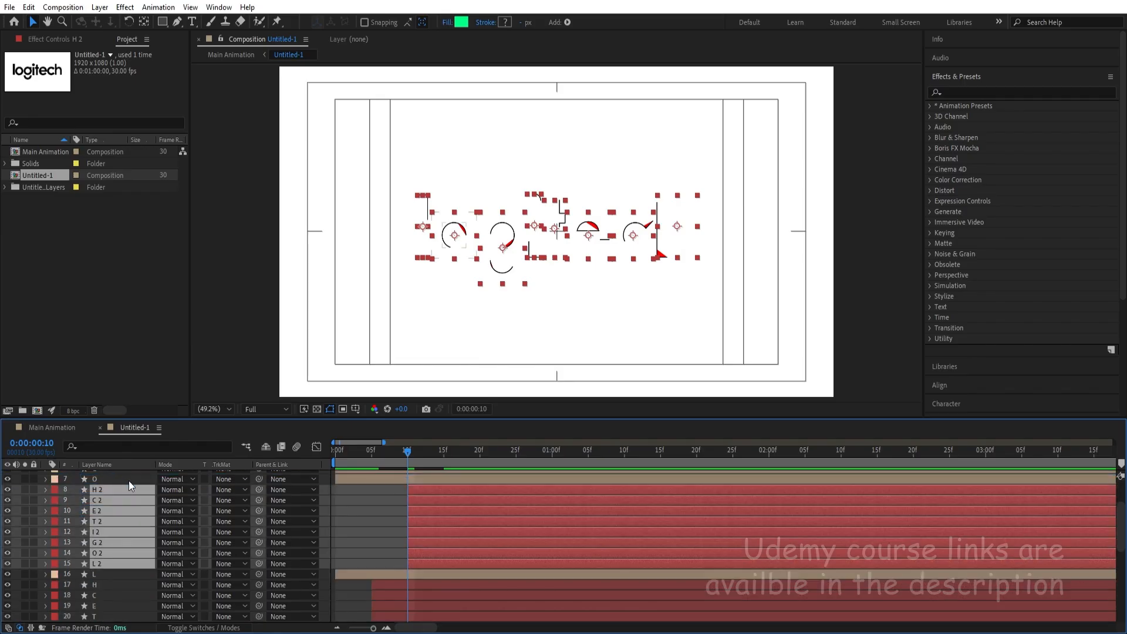
pyautogui.moveTo(112, 535); pyautogui.dragTo(119, 547)
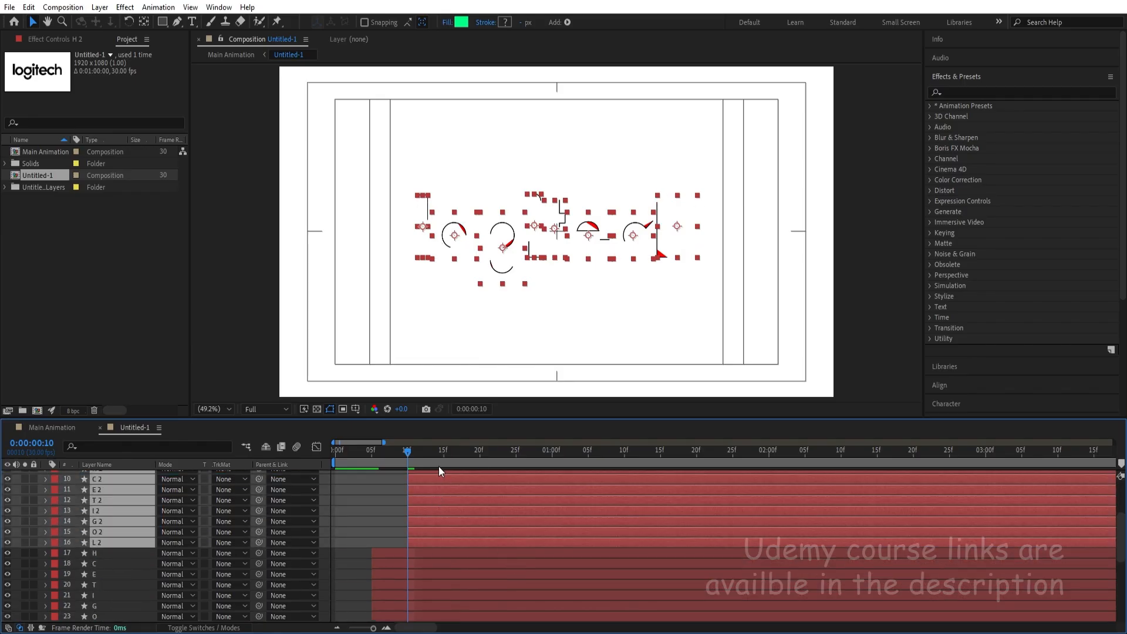
# Step: Move the blue layers H 3 through L 3 above the green layers, directly beneath the outlines, and preview the result
pyautogui.click(443, 454)
pyautogui.scroll(-3, 465, 526)
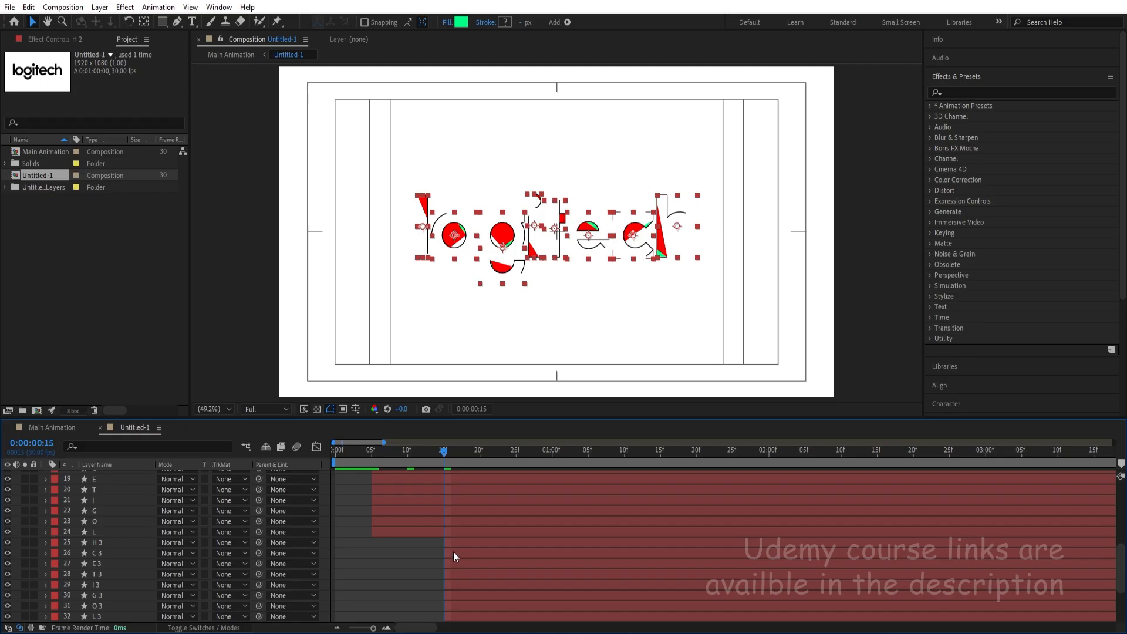
pyautogui.click(453, 545)
pyautogui.scroll(-2, 453, 547)
pyautogui.keyDown('shift'); pyautogui.click(453, 551); pyautogui.keyUp('shift')
pyautogui.scroll(2, 453, 548)
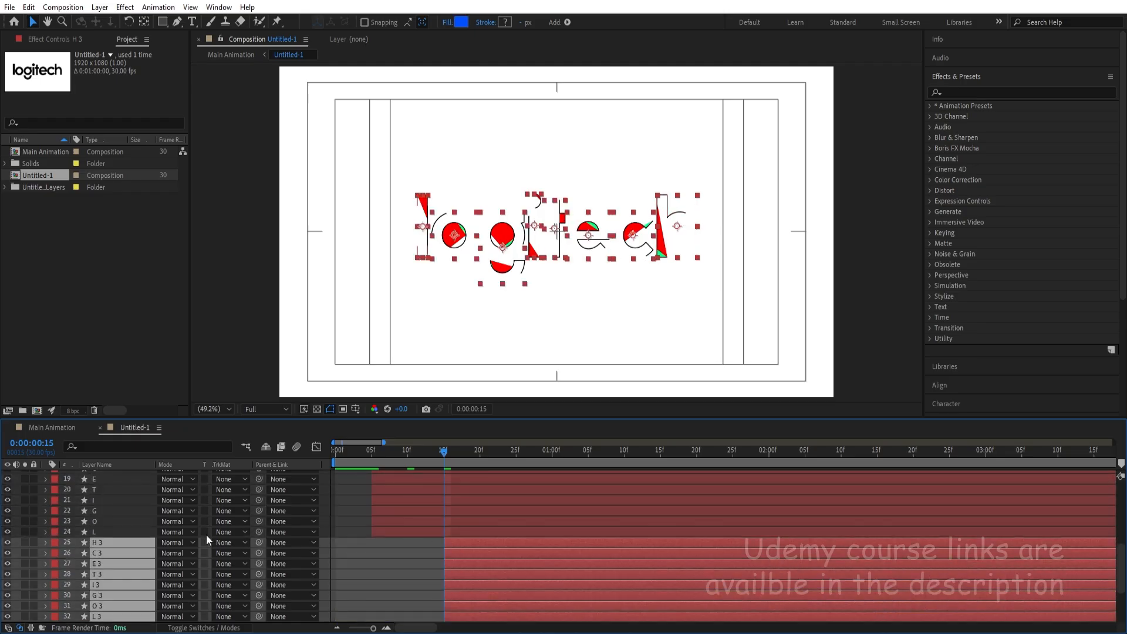
pyautogui.moveTo(132, 539); pyautogui.dragTo(144, 478)
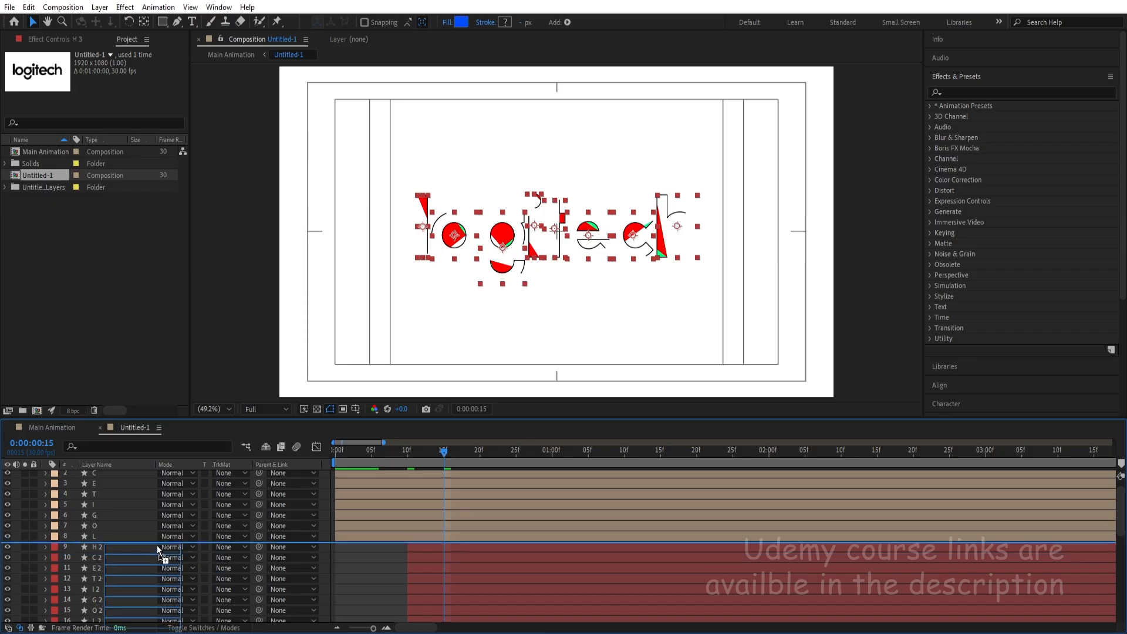
pyautogui.press('space')
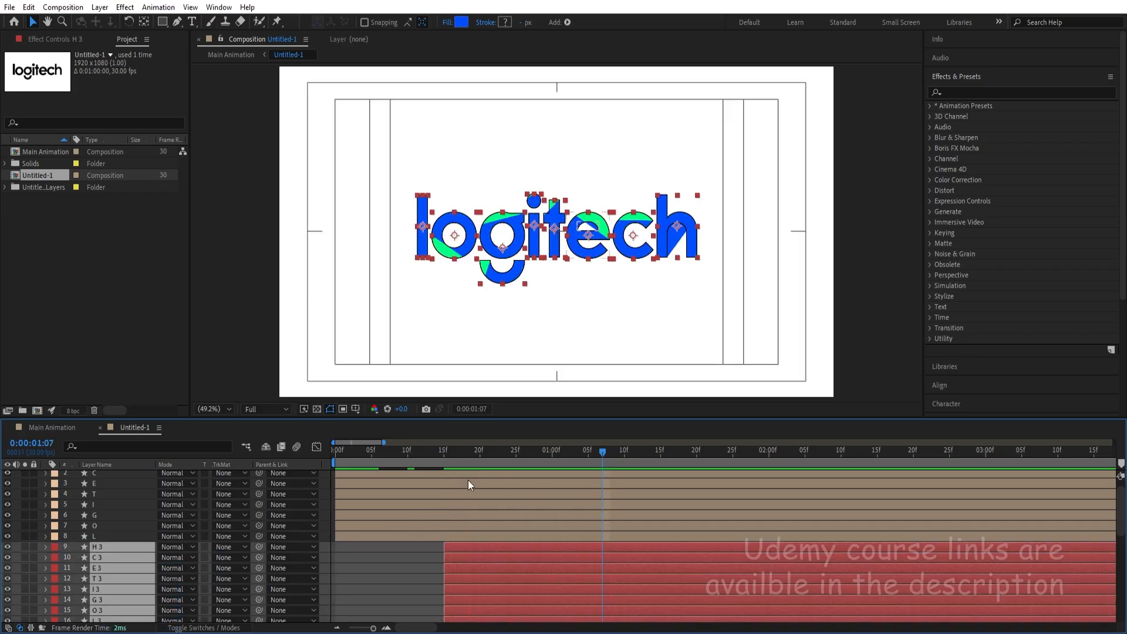
# Step: Duplicate the blue layers H 3 through L 3, group the copies above them, and start the copies at 0:00:00:20
pyautogui.click(477, 456)
pyautogui.scroll(-2, 425, 565)
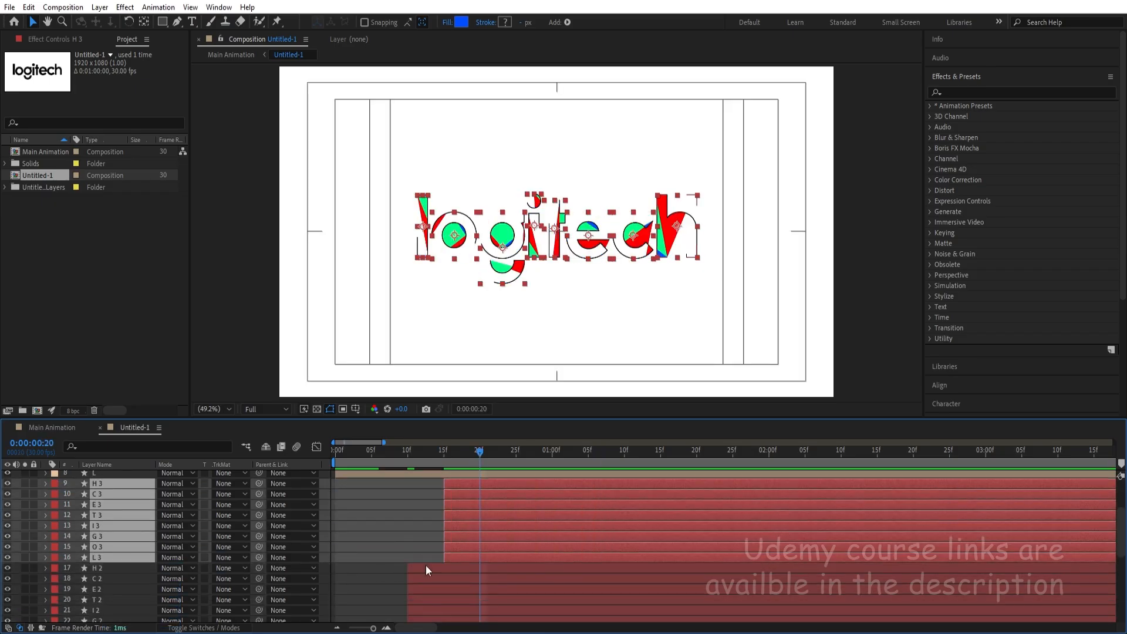
pyautogui.hotkey('ctrl', 'd')
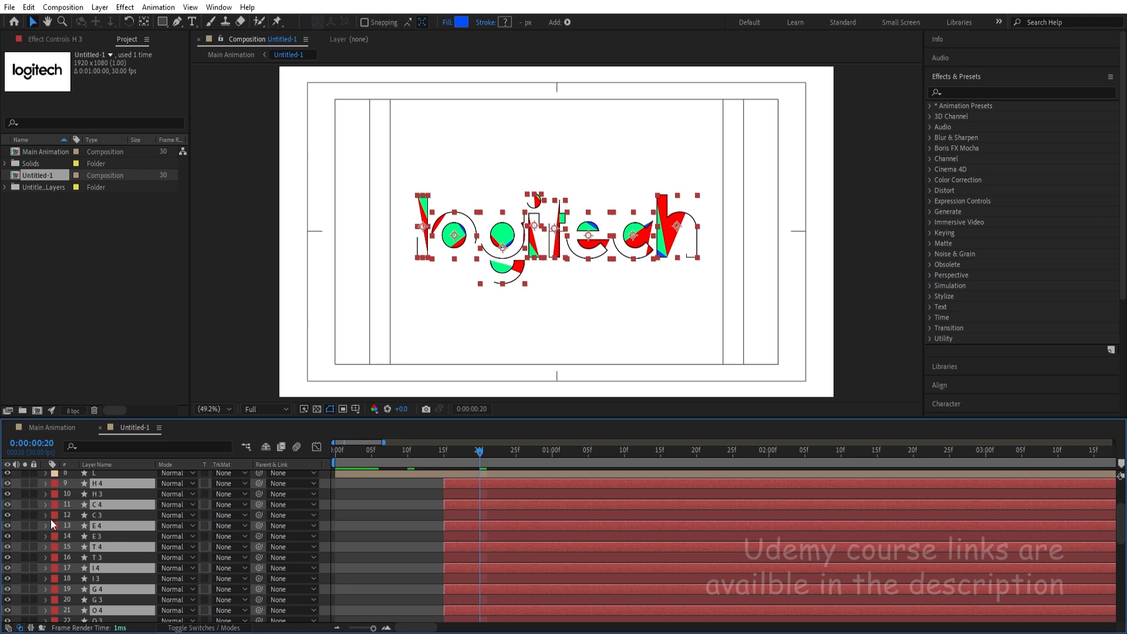
pyautogui.moveTo(107, 502); pyautogui.dragTo(101, 490)
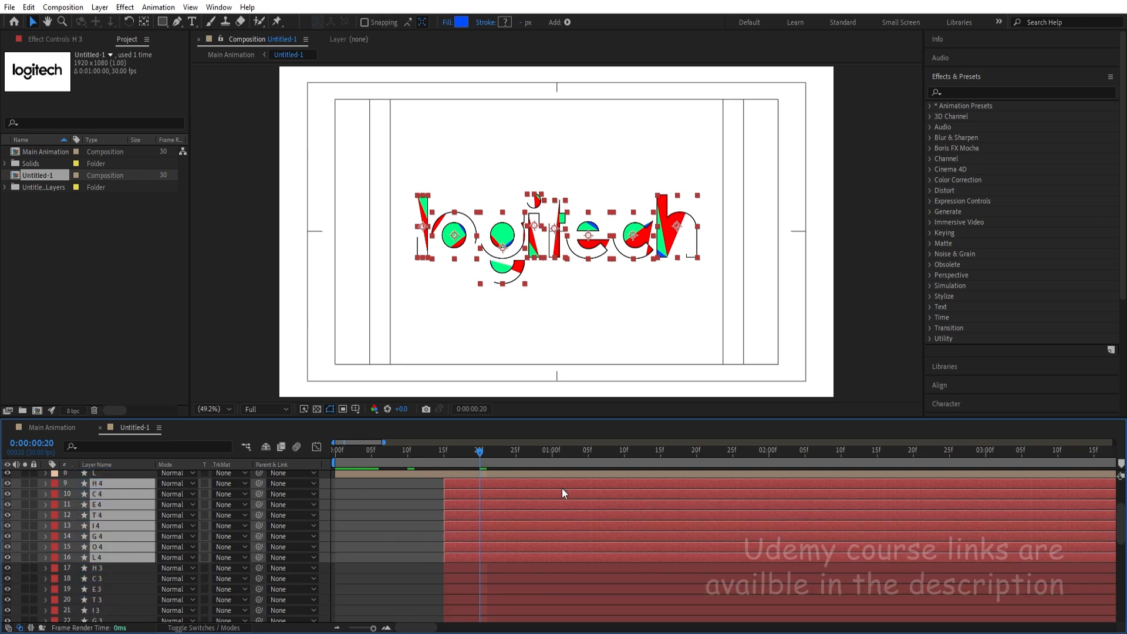
pyautogui.press('[')
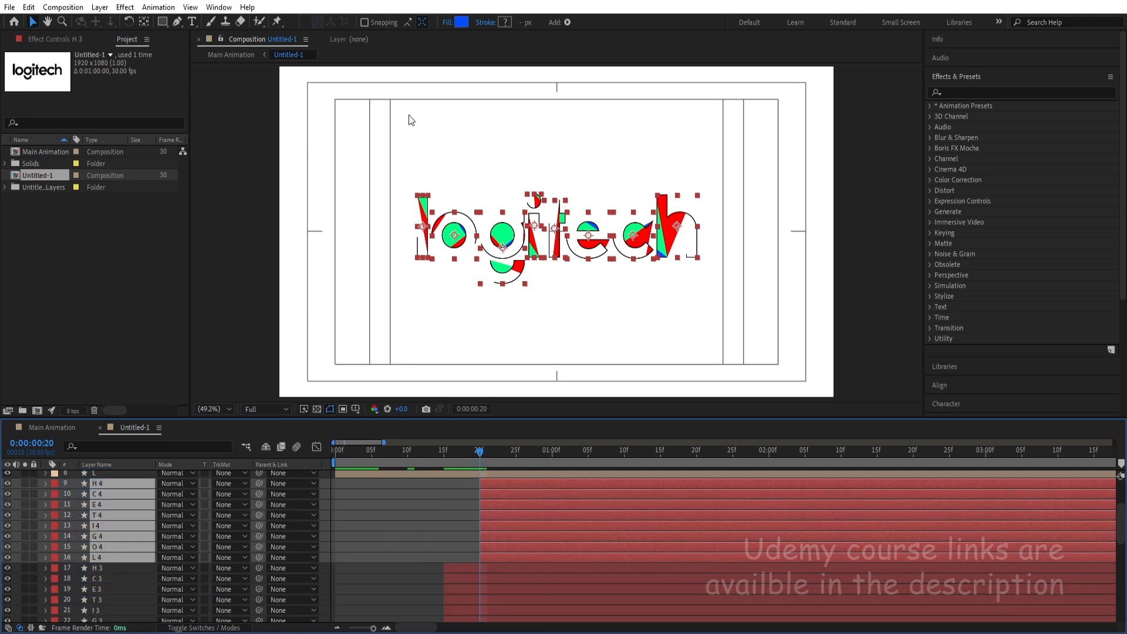
# Step: Set the shape fill colour of the copies H 4 through L 4 to black and preview the full animation
pyautogui.click(466, 20)
pyautogui.moveTo(406, 302); pyautogui.dragTo(317, 415)
pyautogui.press('Return')
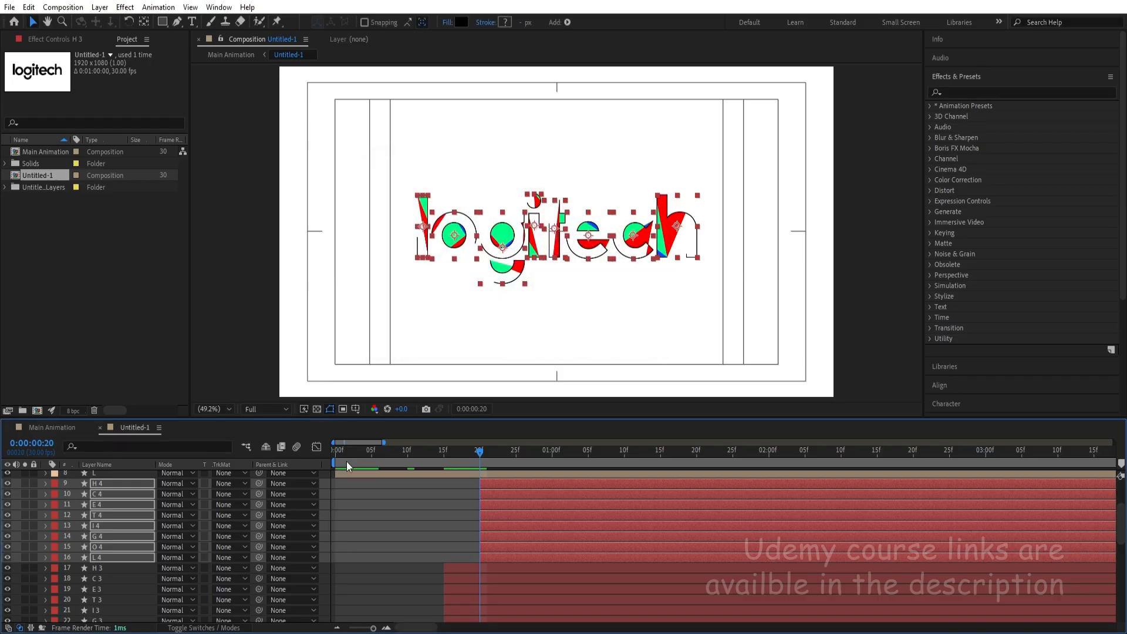
pyautogui.press('space')
pyautogui.press('space')
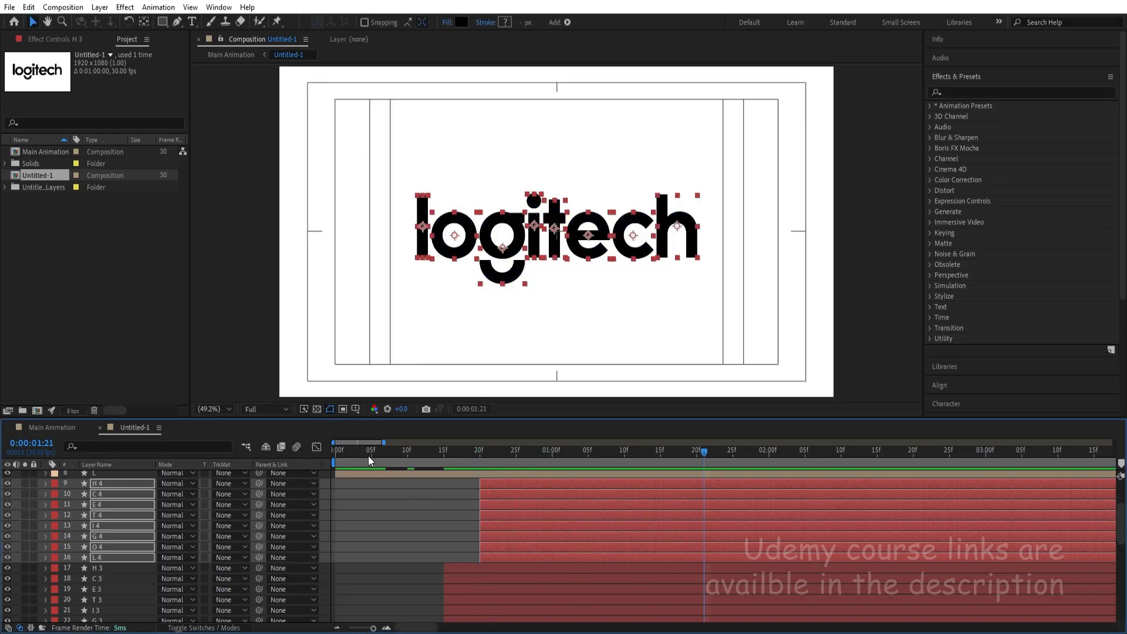
pyautogui.press('Home')
pyautogui.press('space')
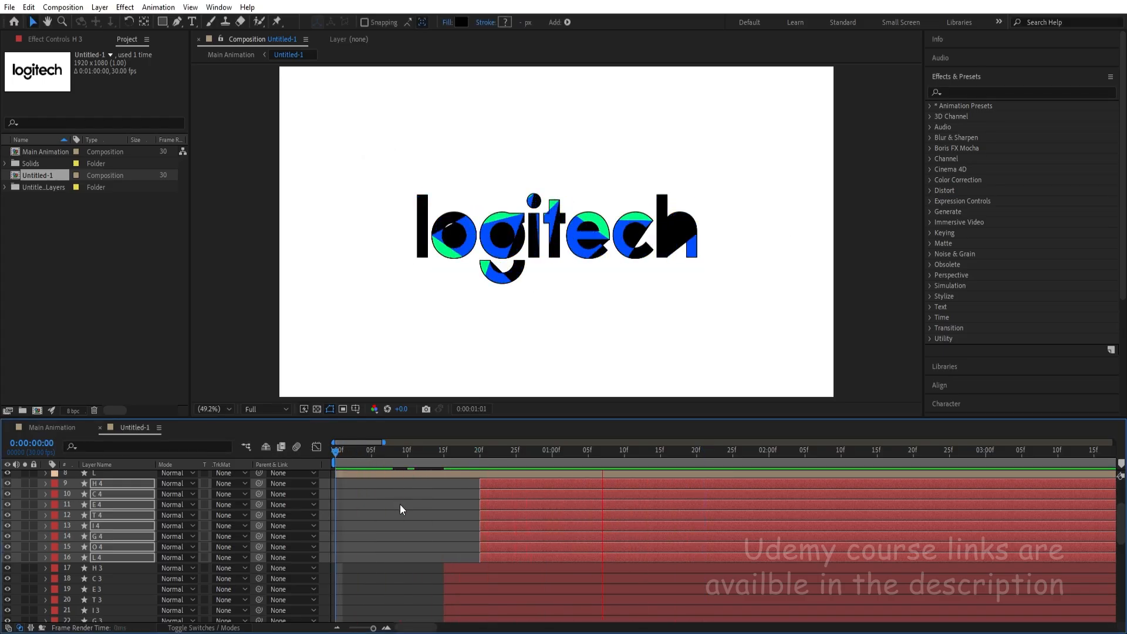
pyautogui.press('space')
pyautogui.click(412, 543)
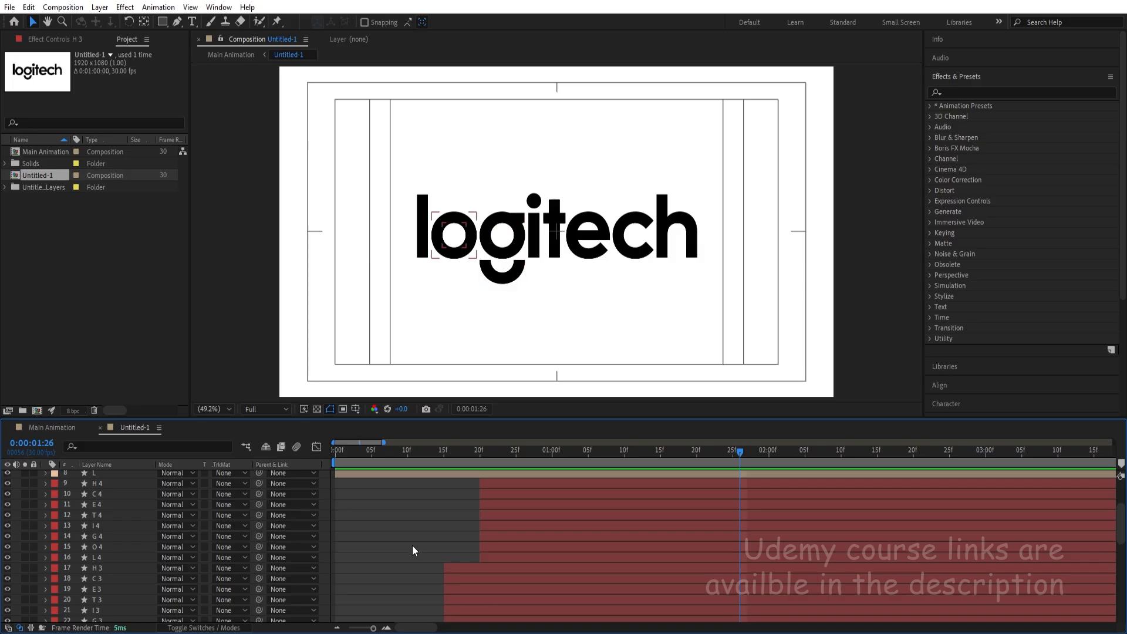
pyautogui.press('space')
pyautogui.press('space')
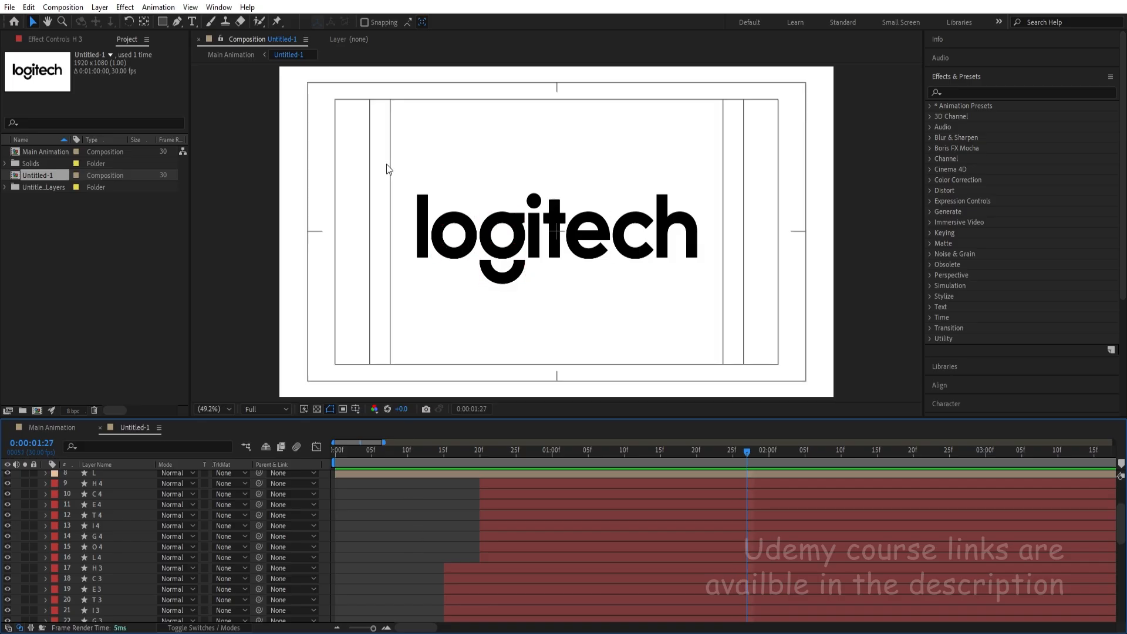
# Step: Pre-compose all outline and fill layers of the letter L into a composition named L and hide it
pyautogui.click(390, 158)
pyautogui.moveTo(417, 225); pyautogui.dragTo(424, 280)
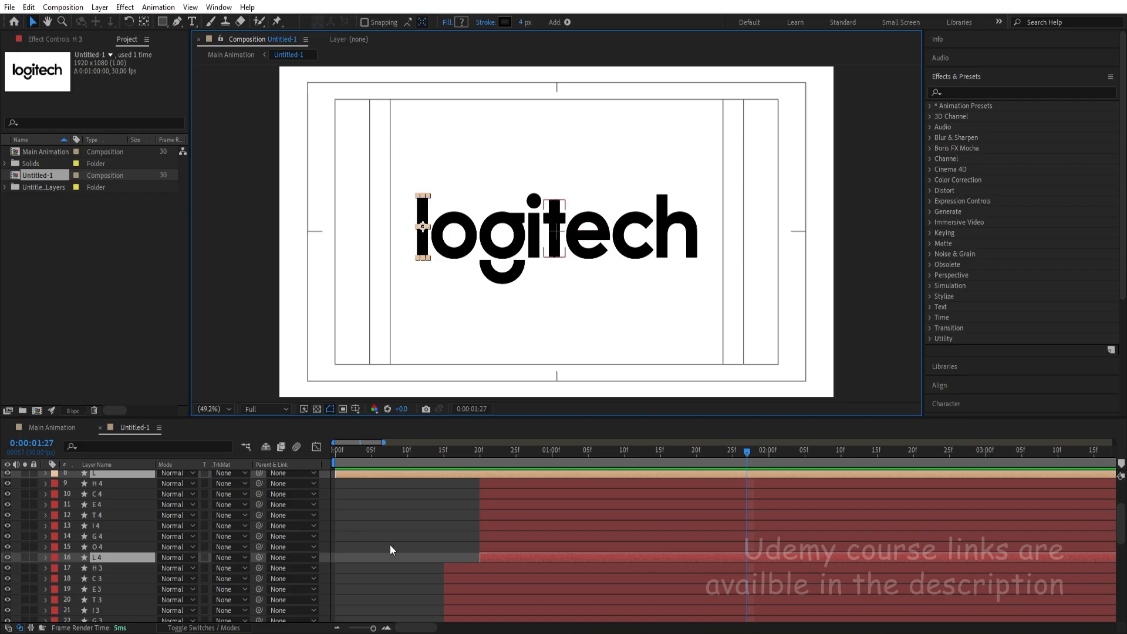
pyautogui.scroll(3, 389, 544)
pyautogui.scroll(-4, 391, 549)
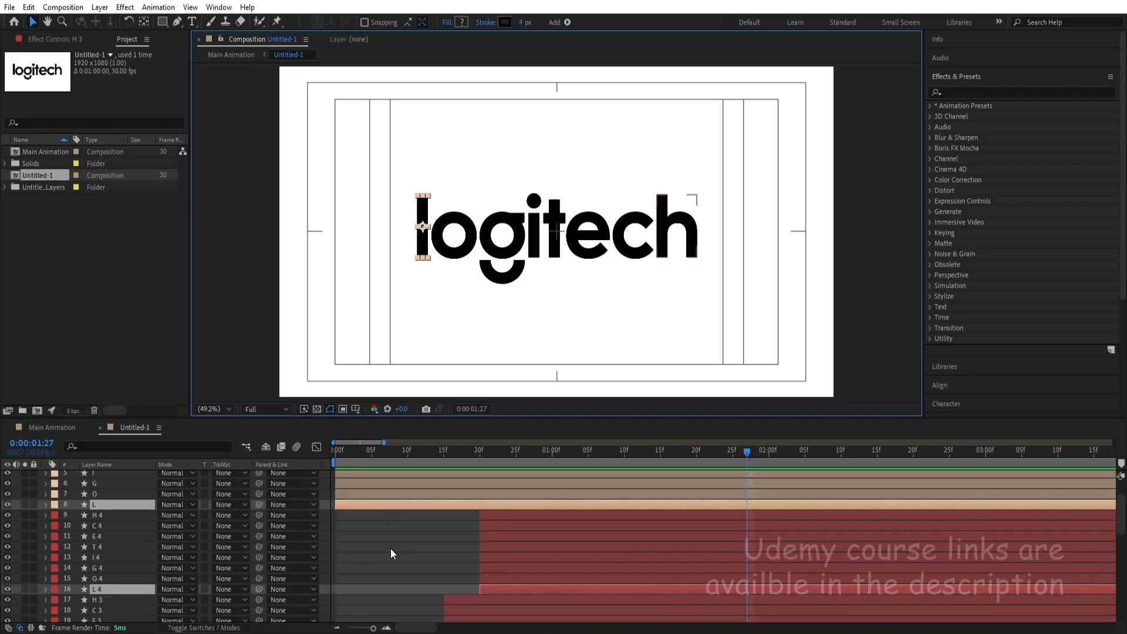
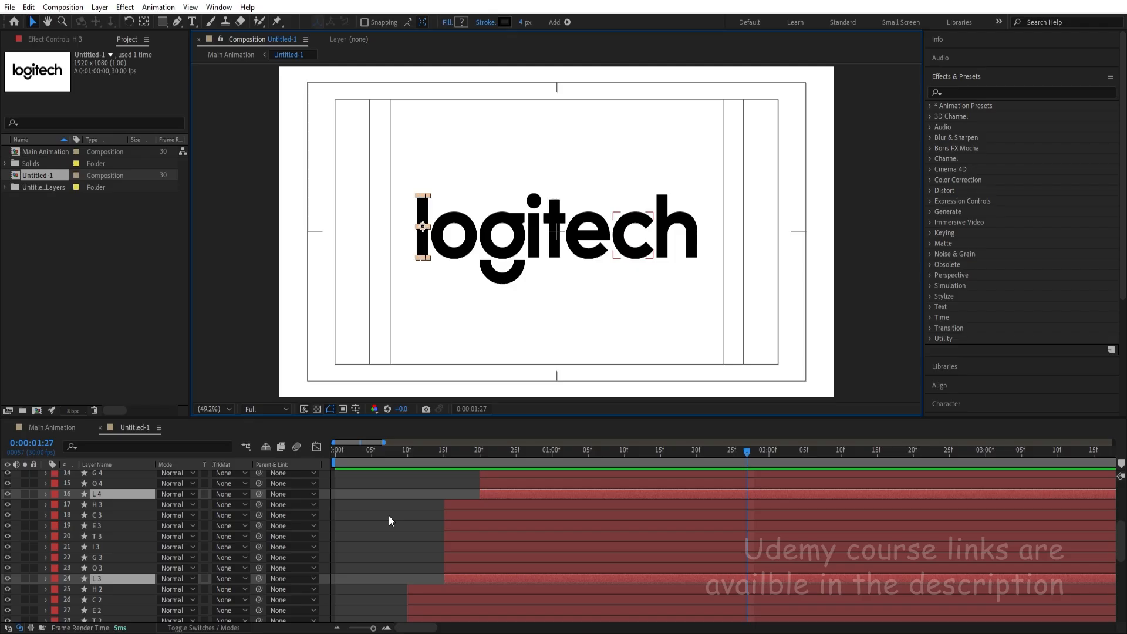
pyautogui.hotkey('ctrl', 'shift', 'c')
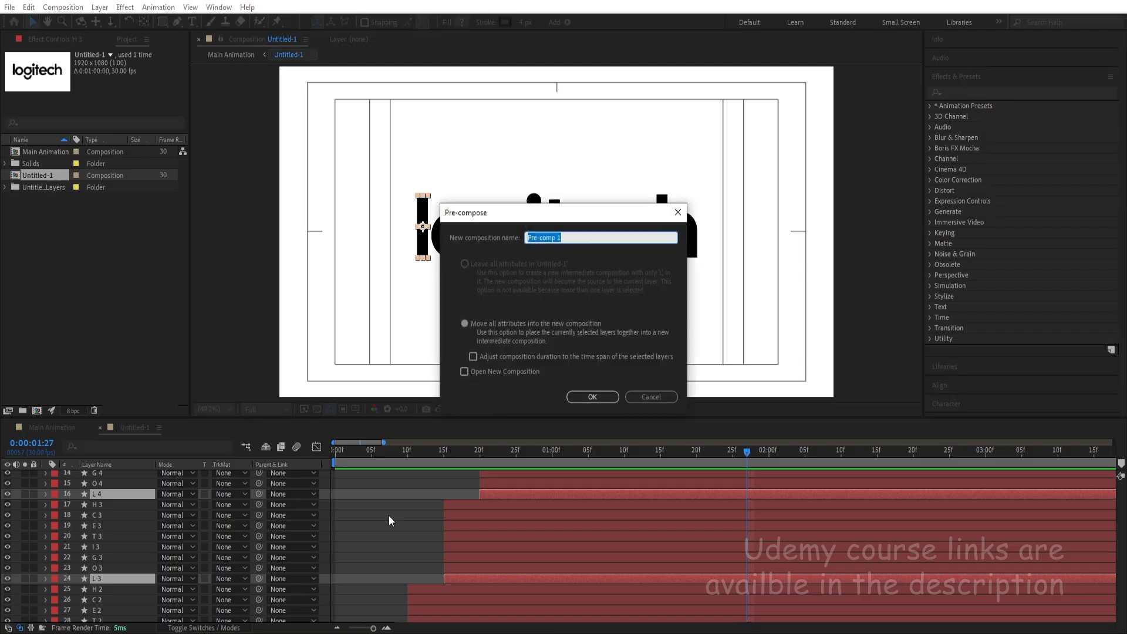
pyautogui.write('L')
pyautogui.press('Return')
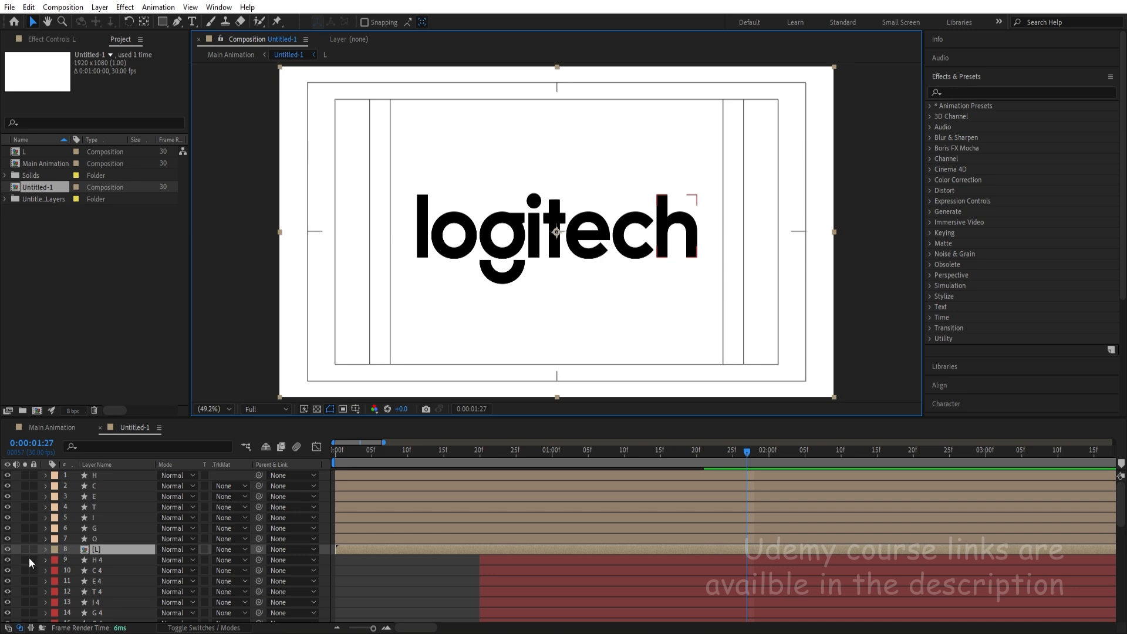
pyautogui.click(9, 550)
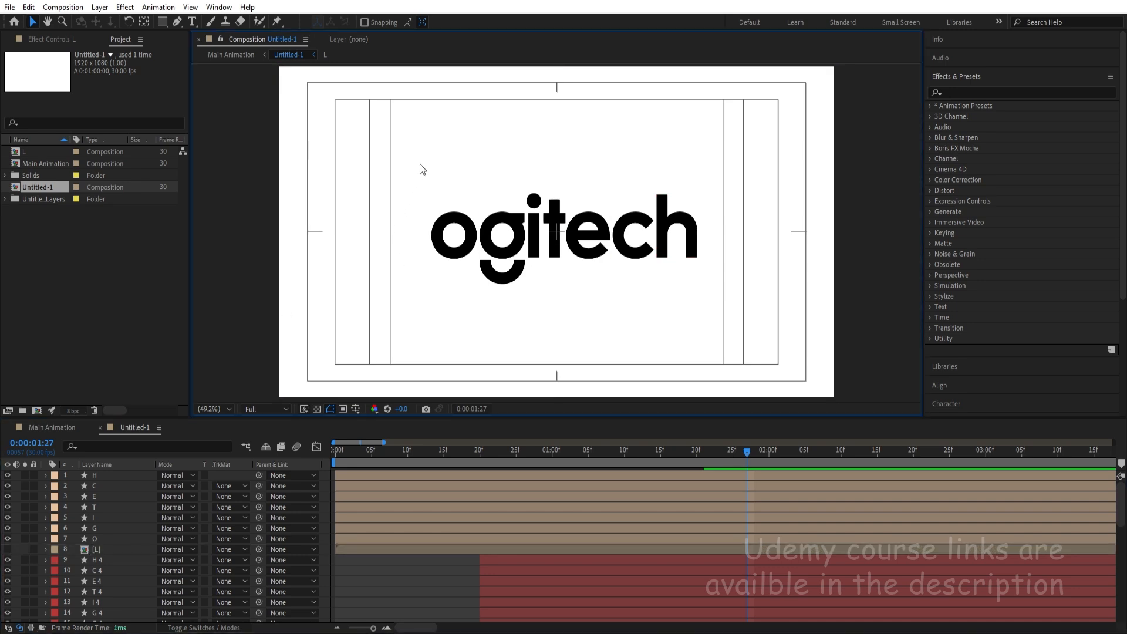
# Step: Pre-compose all outline and fill layers of the letter O into a composition named O and hide it
pyautogui.moveTo(419, 162); pyautogui.dragTo(459, 301)
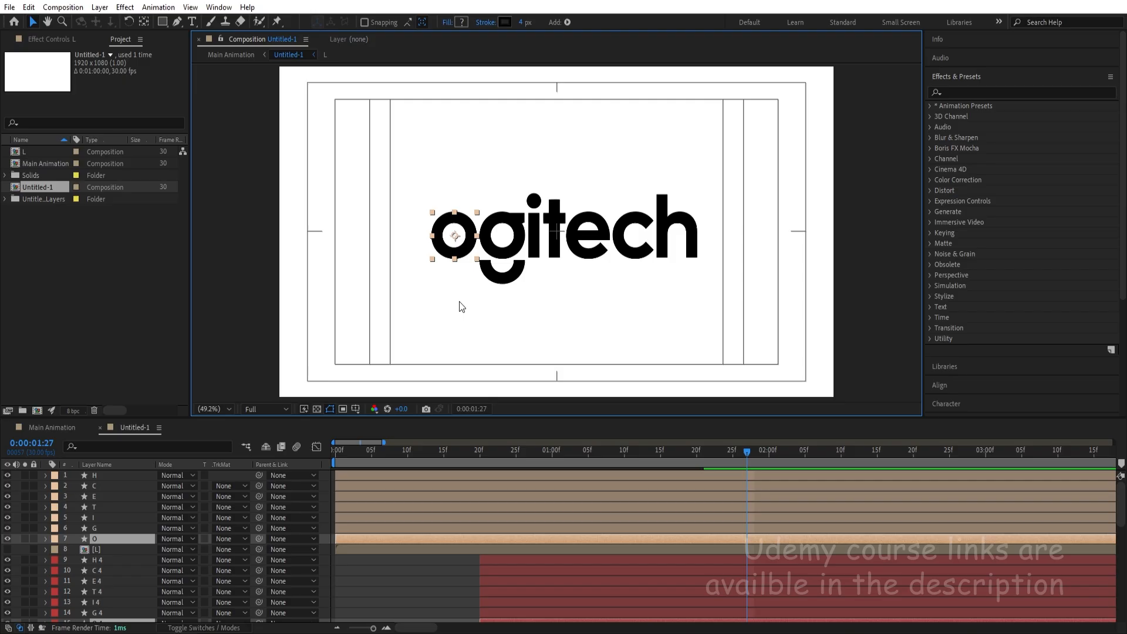
pyautogui.hotkey('ctrl', 'shift', 'c')
pyautogui.write('O')
pyautogui.press('Return')
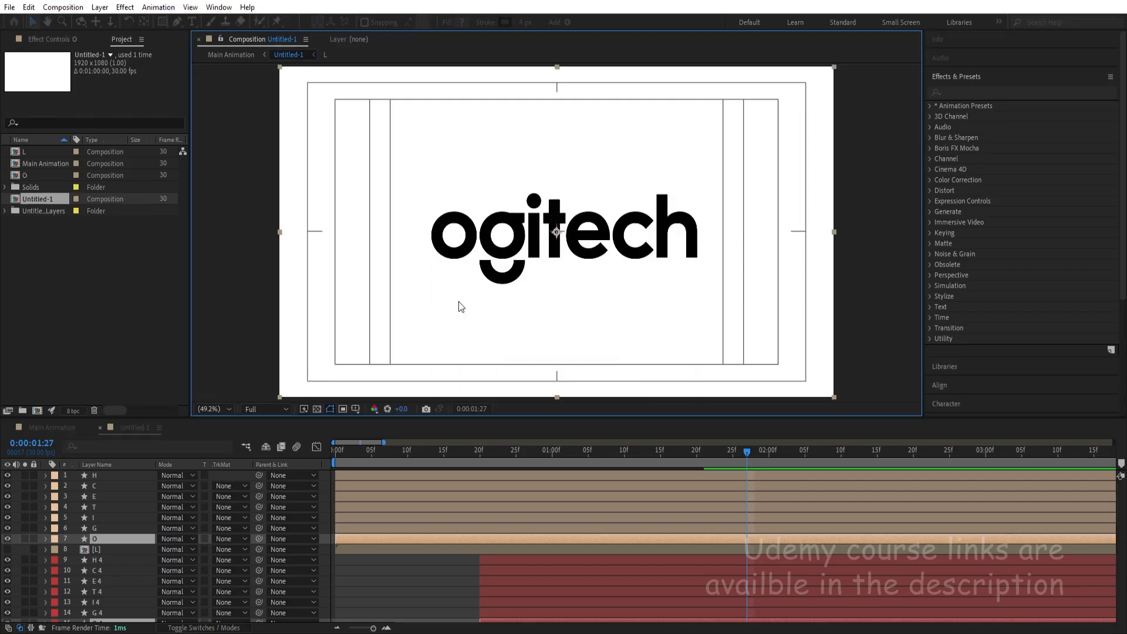
pyautogui.click(7, 539)
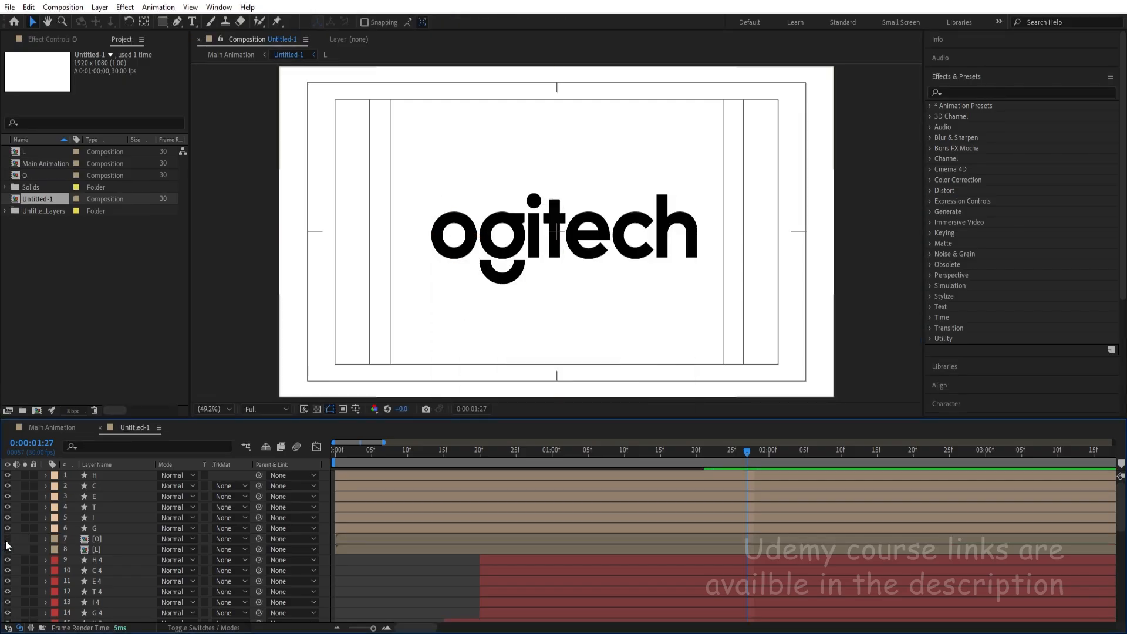
# Step: Pre-compose all outline and fill layers of the letter G into a composition named G and hide it
pyautogui.moveTo(432, 161); pyautogui.dragTo(516, 322)
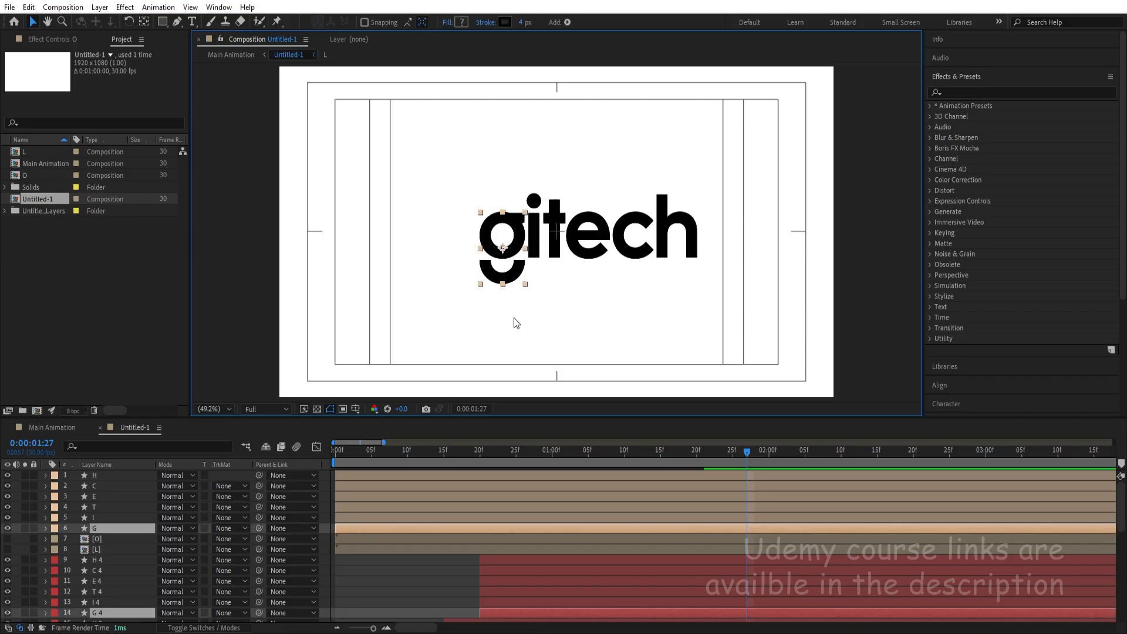
pyautogui.hotkey('ctrl', 'shift', 'c')
pyautogui.write('G')
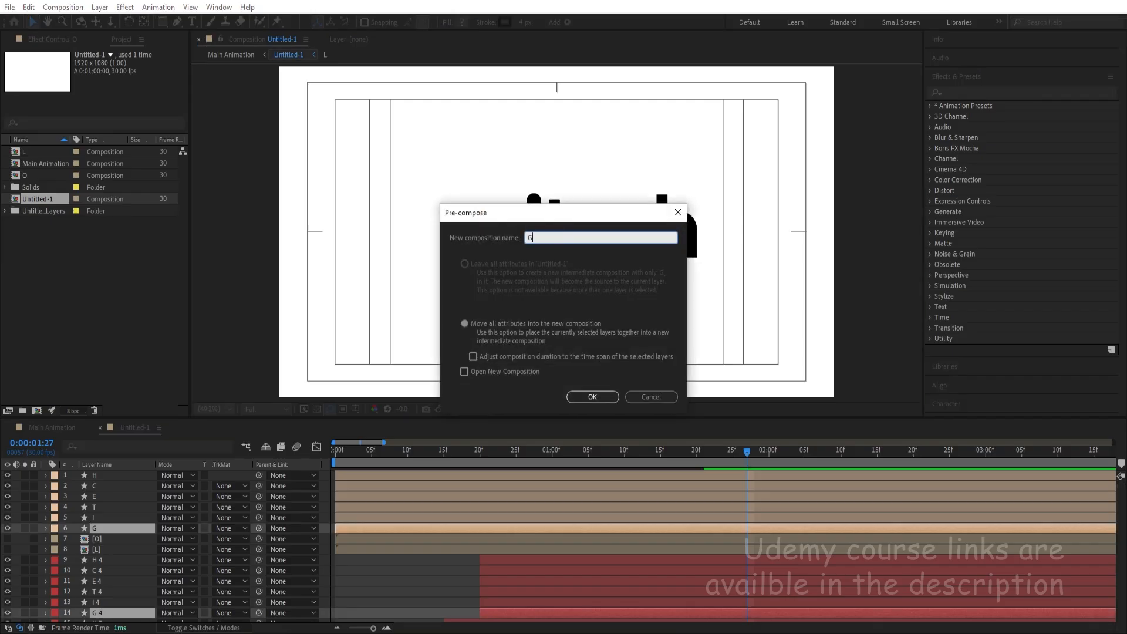
pyautogui.press('Return')
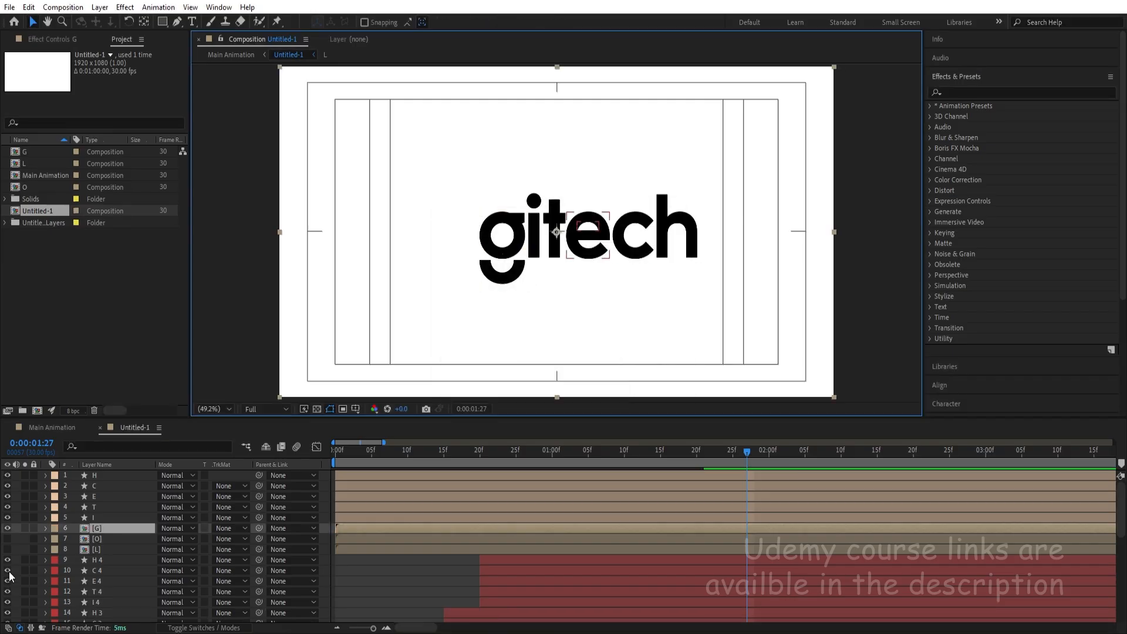
pyautogui.click(7, 528)
# Step: Pre-compose all outline and fill layers of the letter I into a composition named I and hide it
pyautogui.moveTo(517, 155); pyautogui.dragTo(532, 290)
pyautogui.hotkey('ctrl', 'shift', 'c')
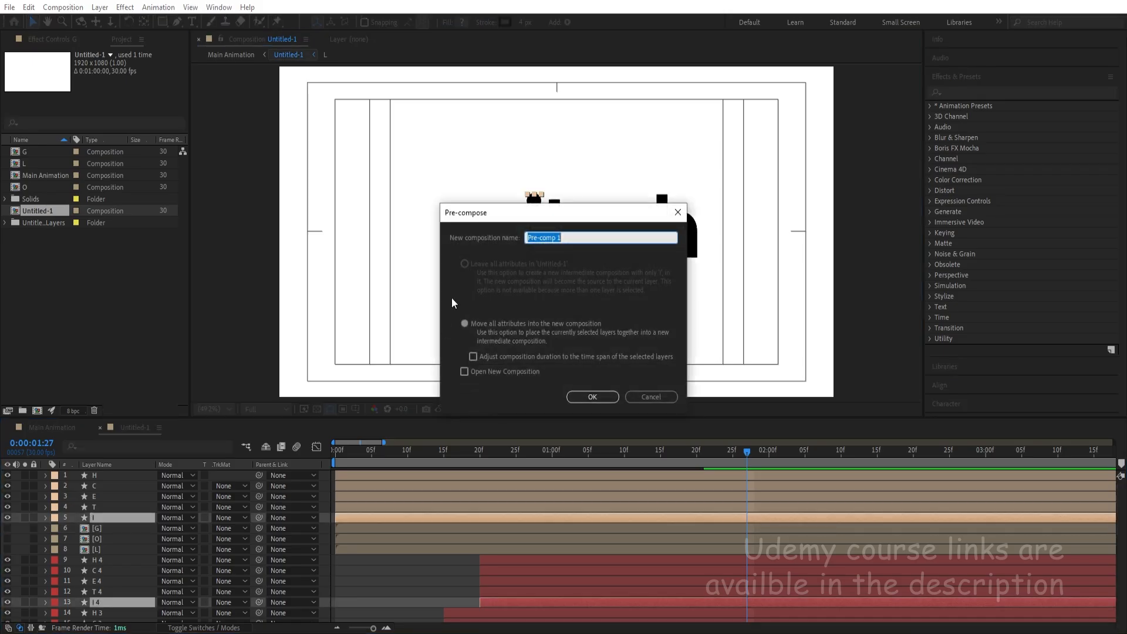
pyautogui.write('I')
pyautogui.press('Return')
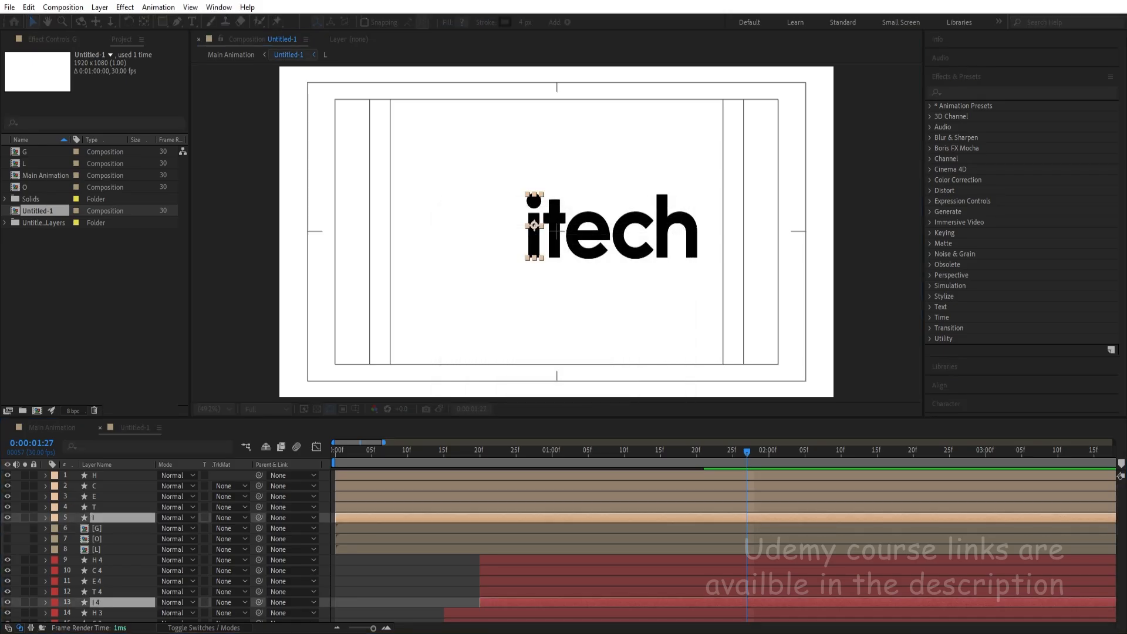
pyautogui.click(7, 517)
# Step: Pre-compose all outline and fill layers of the letter T into a composition named T and hide it
pyautogui.moveTo(524, 147); pyautogui.dragTo(557, 278)
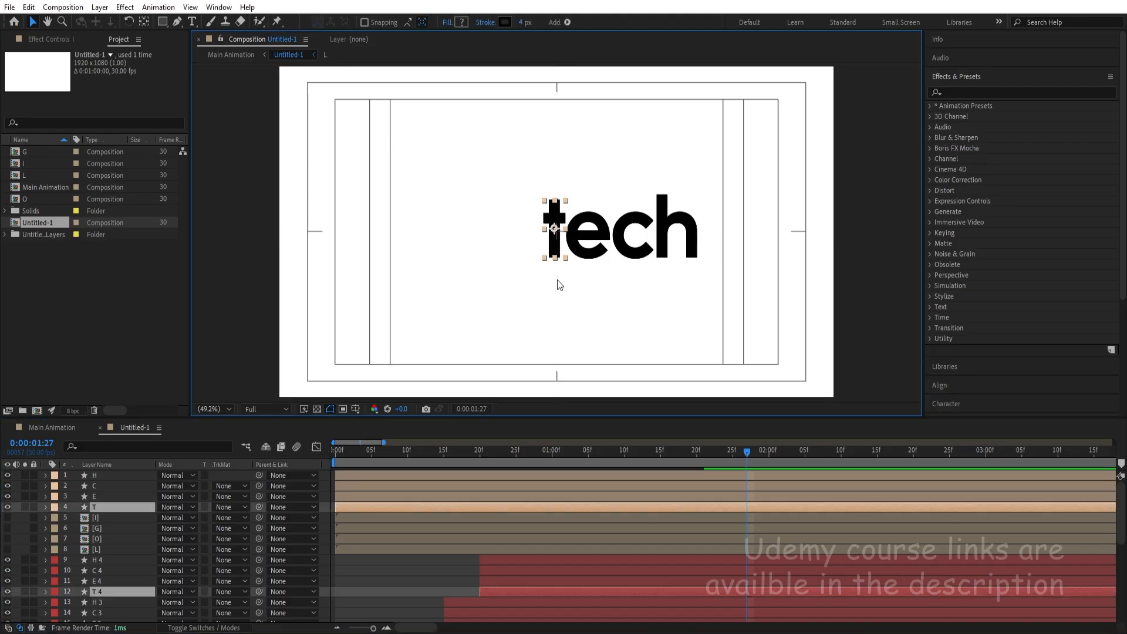
pyautogui.hotkey('ctrl', 'shift', 'c')
pyautogui.write('T')
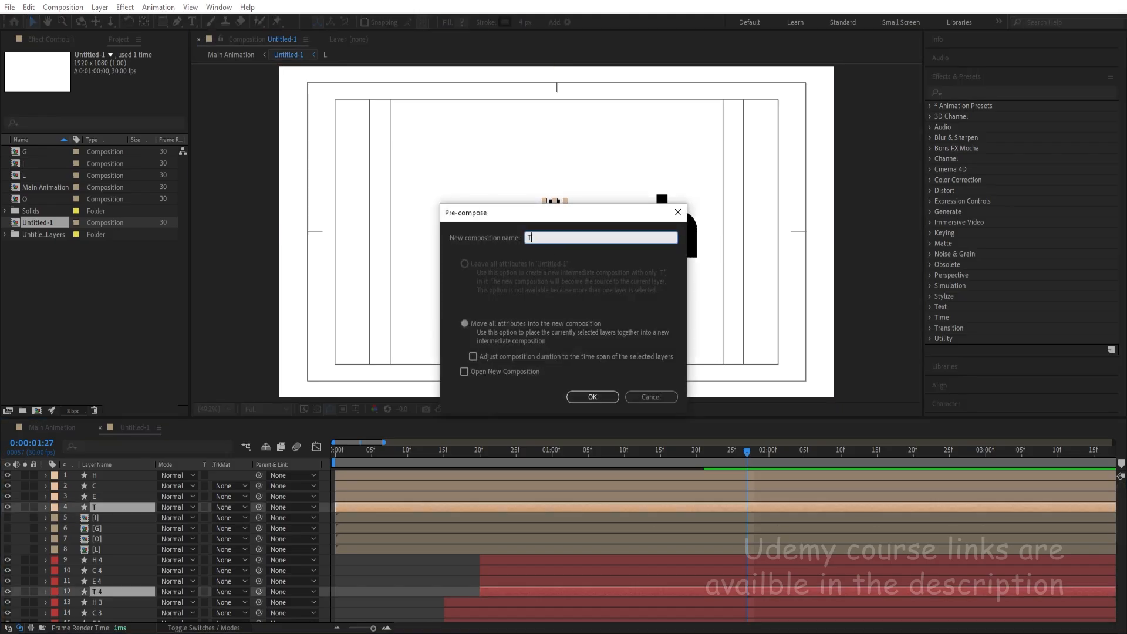
pyautogui.press('Return')
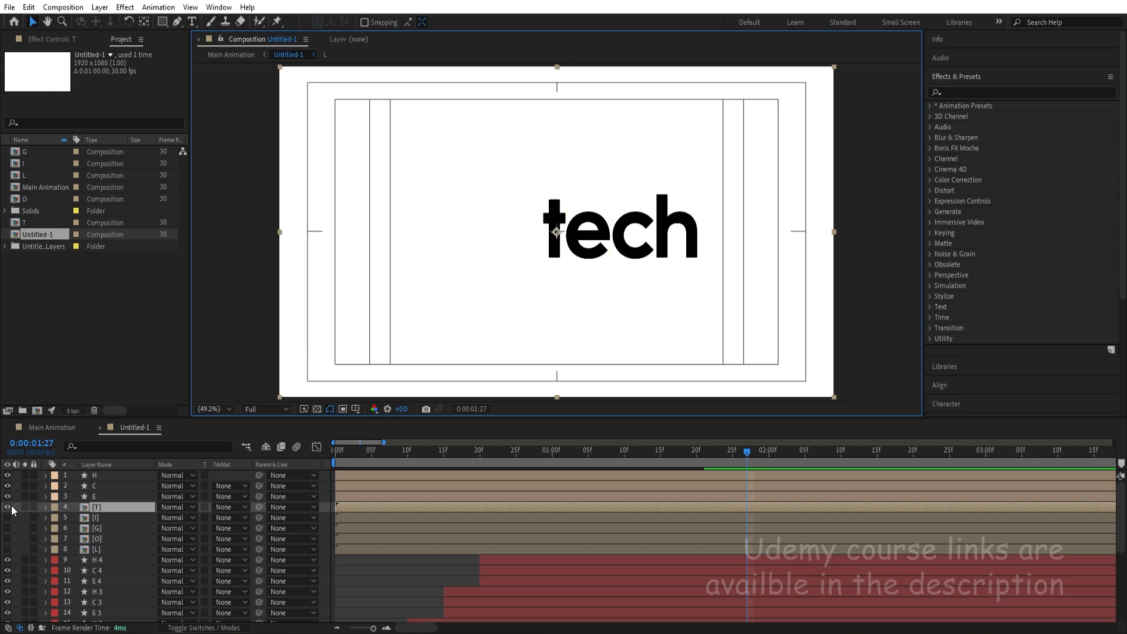
pyautogui.click(7, 507)
# Step: Pre-compose all outline and fill layers of the letter E into a composition named E and hide it
pyautogui.moveTo(539, 179); pyautogui.dragTo(595, 319)
pyautogui.hotkey('ctrl', 'shift', 'c')
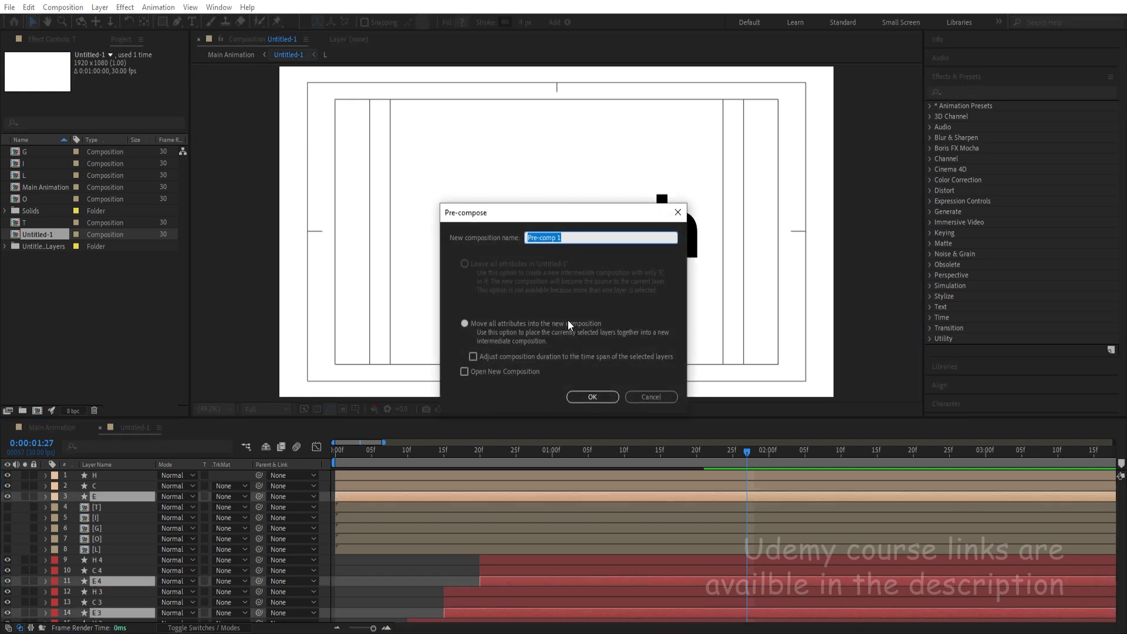
pyautogui.write('E')
pyautogui.press('Return')
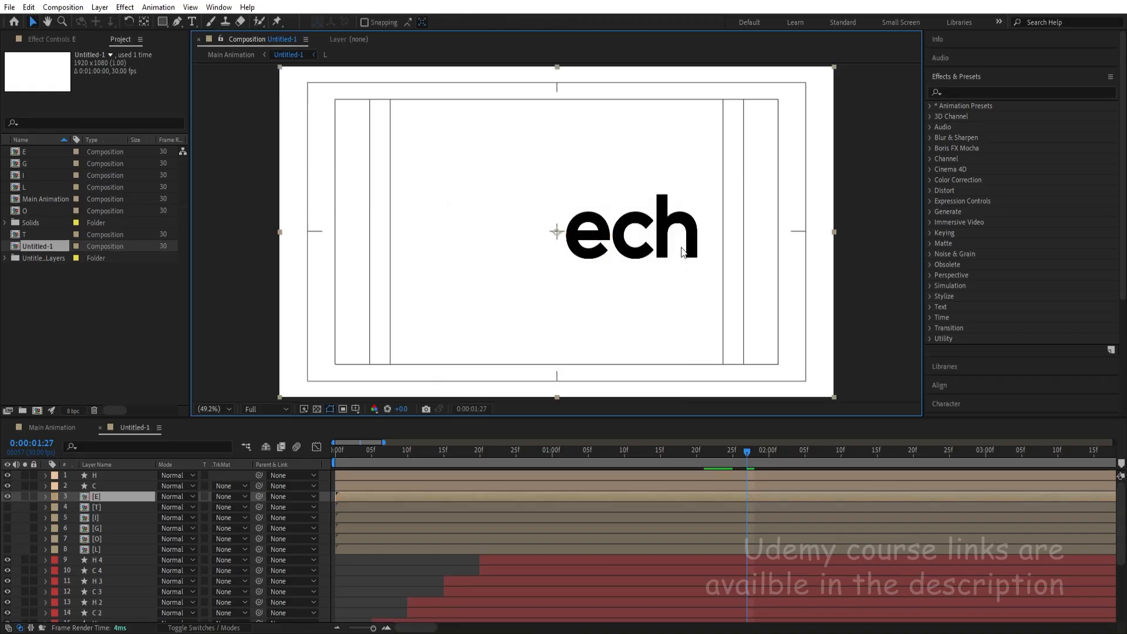
pyautogui.click(8, 496)
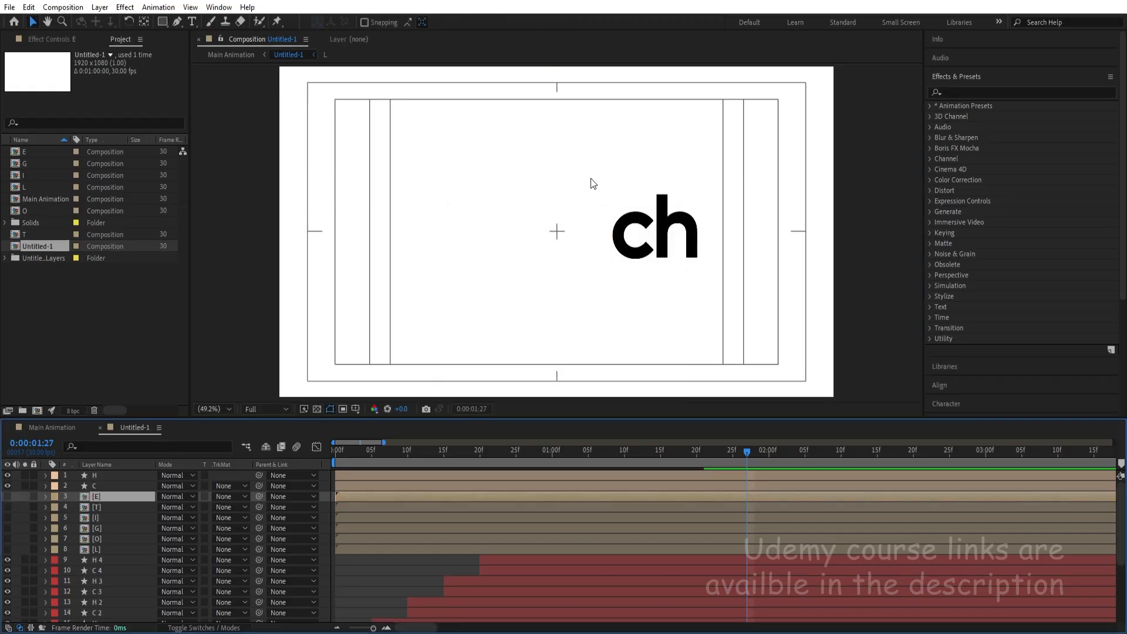
# Step: Pre-compose all outline and fill layers of the letter C into a composition named C and hide it
pyautogui.moveTo(593, 183); pyautogui.dragTo(638, 307)
pyautogui.hotkey('ctrl', 'shift', 'c')
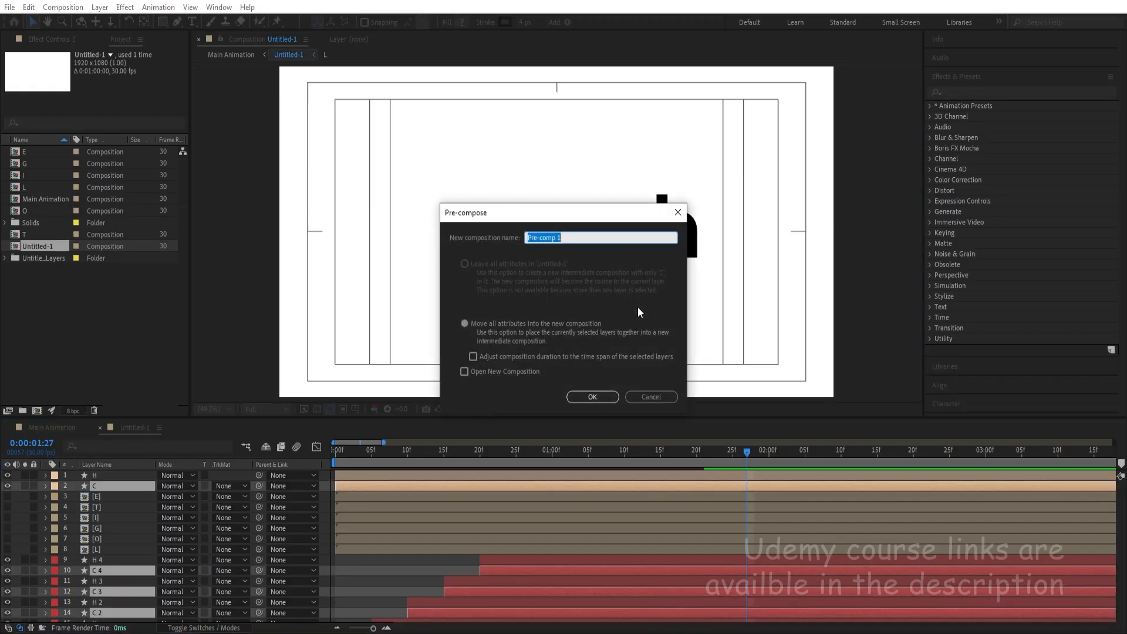
pyautogui.write('C')
pyautogui.press('Return')
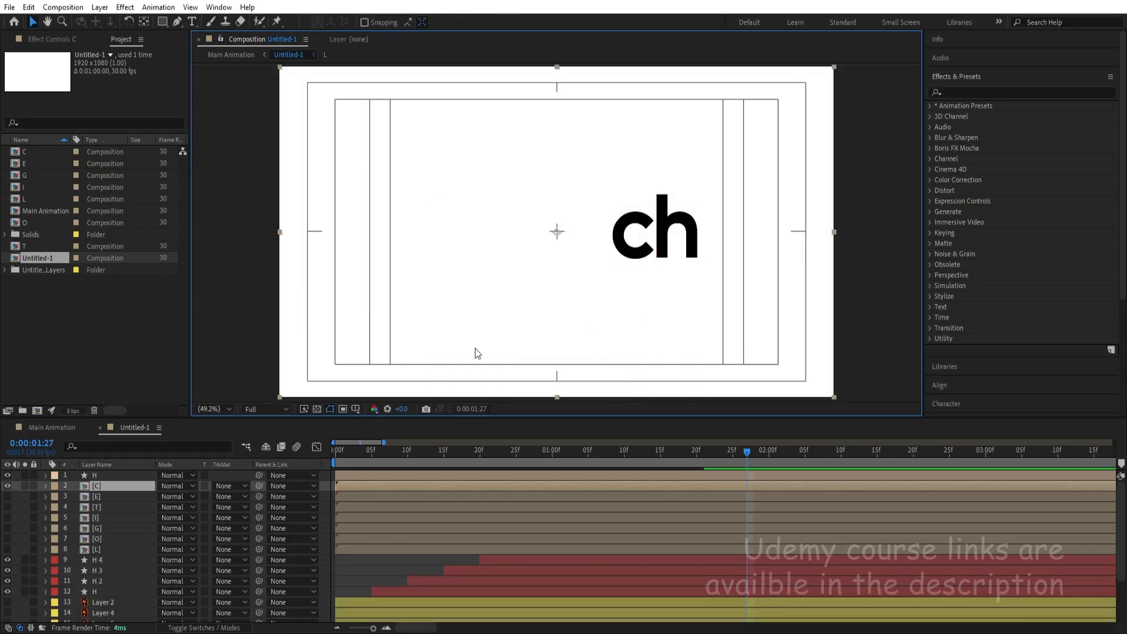
pyautogui.click(7, 485)
# Step: Pre-compose the remaining outline and fill layers of the letter H into a composition named H and hide it
pyautogui.moveTo(640, 180); pyautogui.dragTo(709, 309)
pyautogui.hotkey('ctrl', 'shift', 'c')
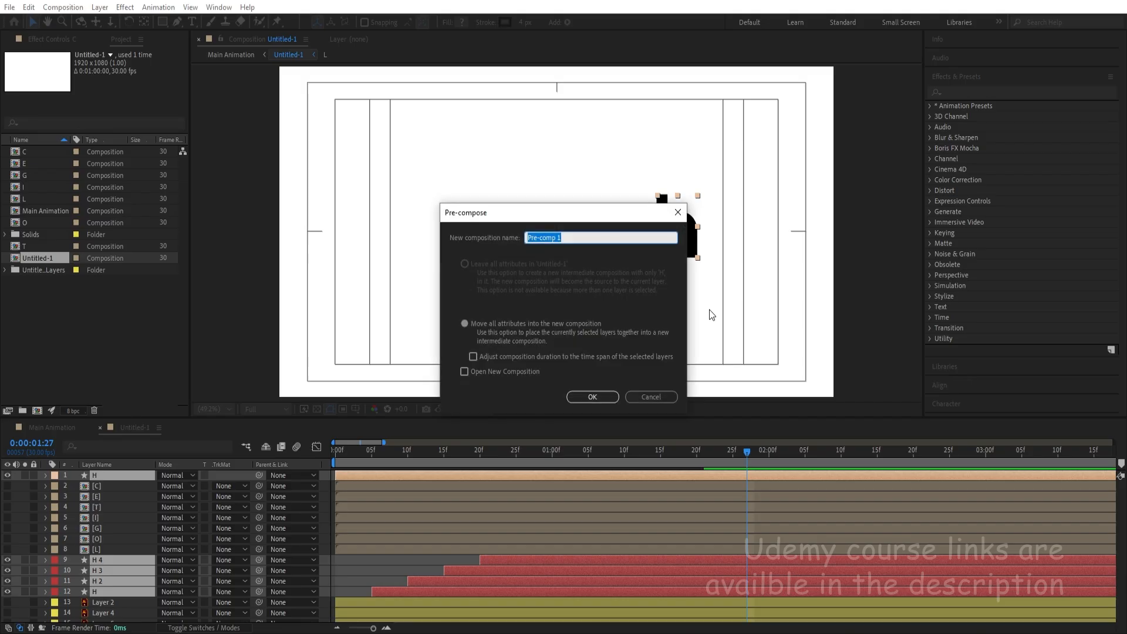
pyautogui.write('H')
pyautogui.press('Return')
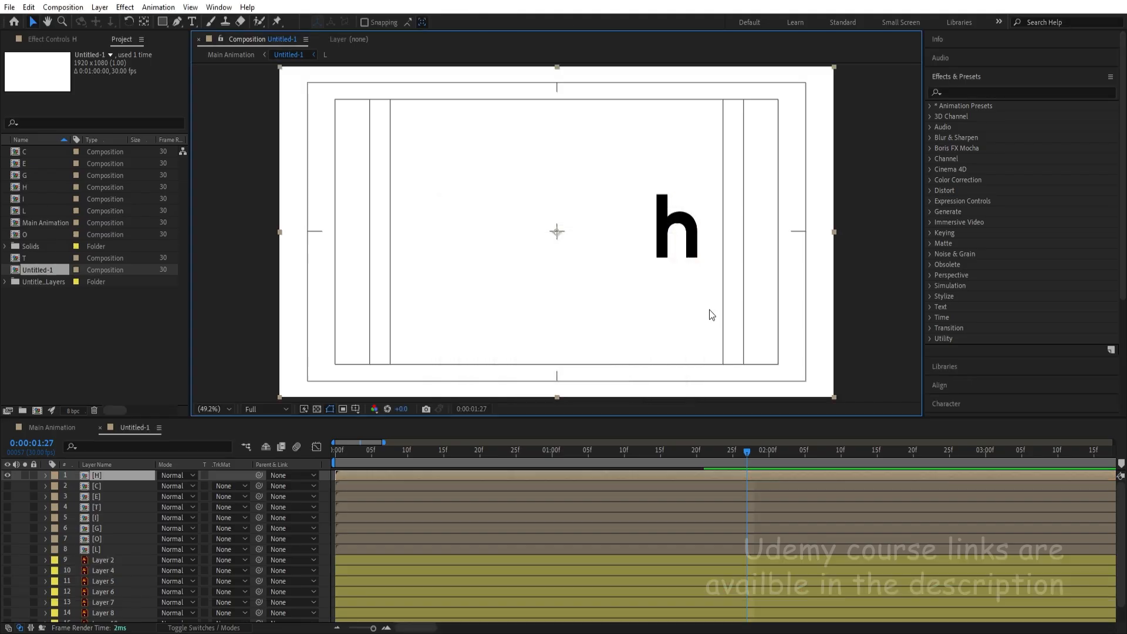
pyautogui.click(6, 474)
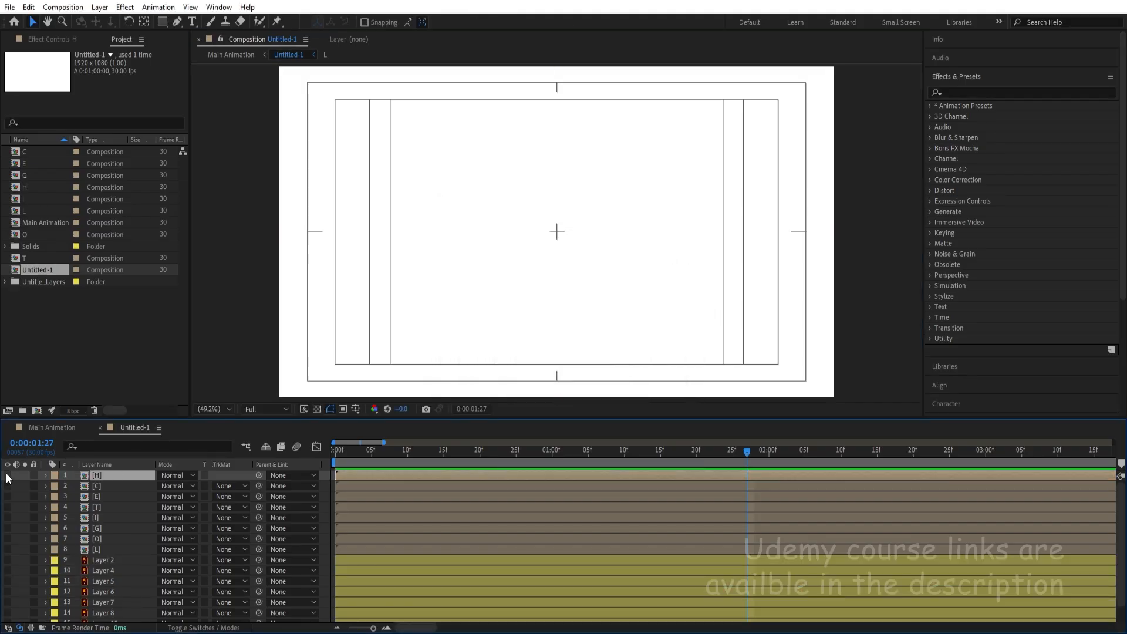
# Step: Make all eight letter compositions H through L visible again and preview the logo animation from the start
pyautogui.moveTo(7, 475); pyautogui.dragTo(7, 552)
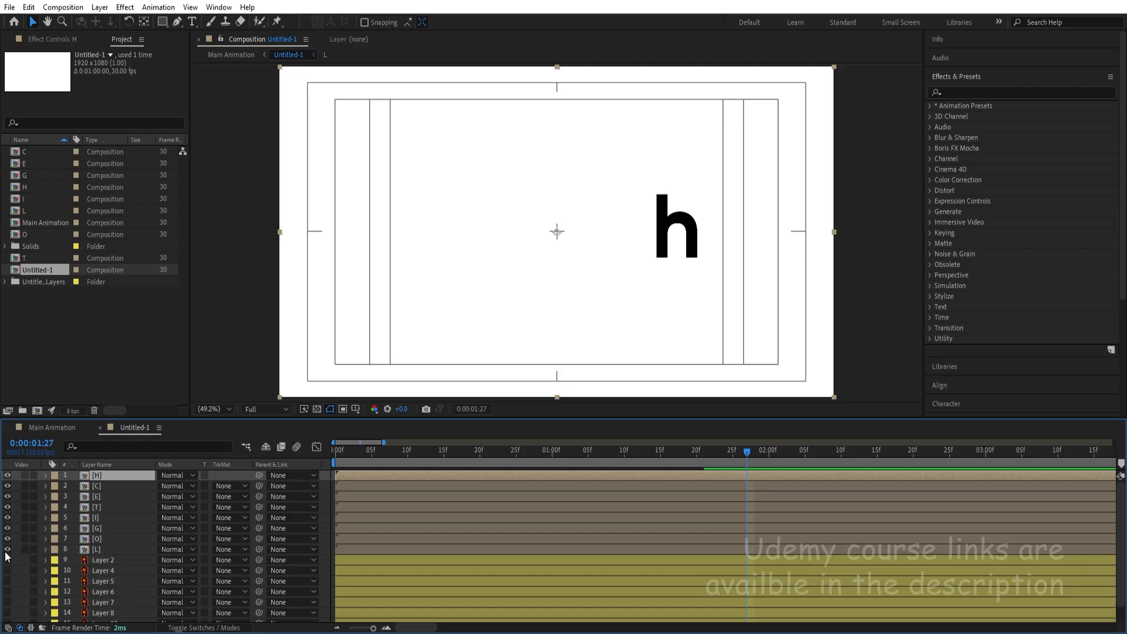
pyautogui.press('space')
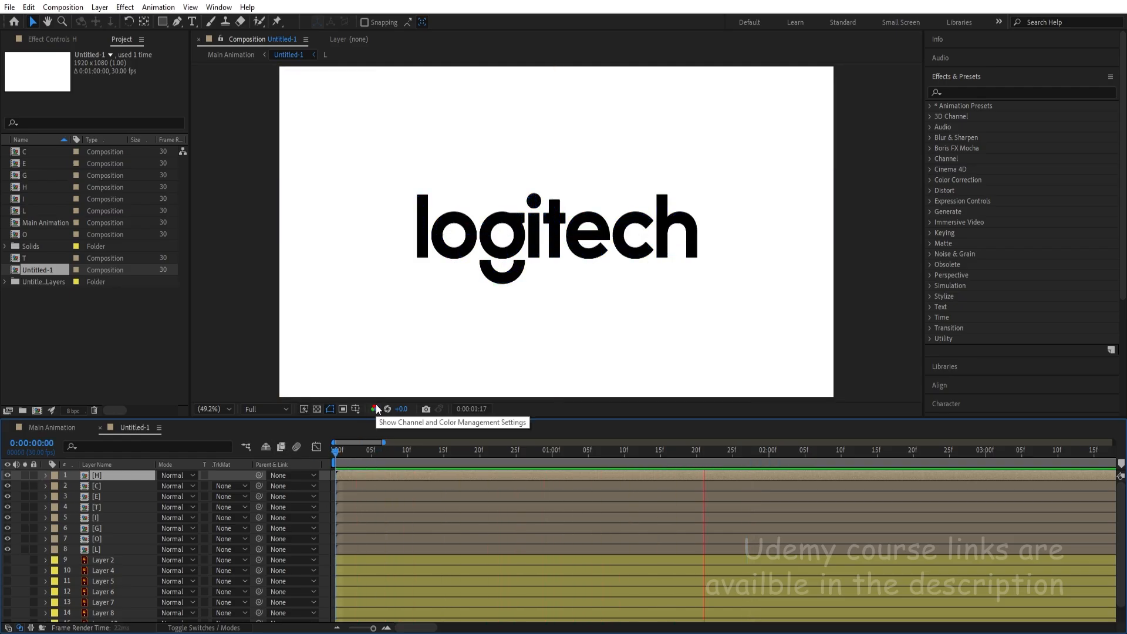
pyautogui.press('space')
pyautogui.click(340, 459)
pyautogui.press('space')
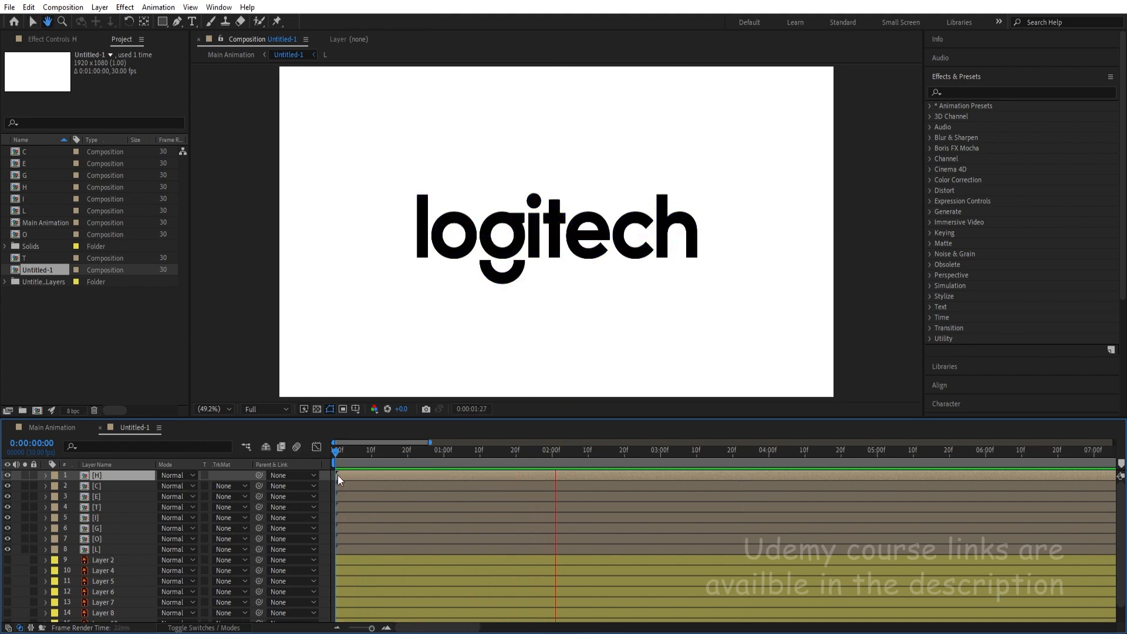
pyautogui.click(351, 450)
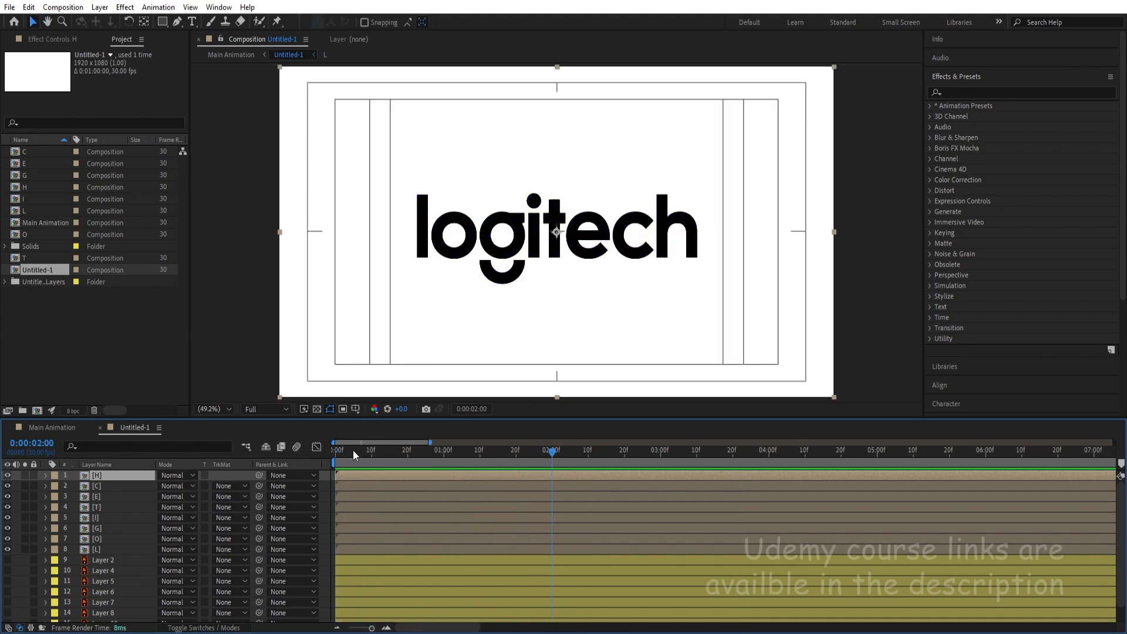
# Step: Enable Collapse Transformations on all eight letter compositions H through L and preview the animation
pyautogui.keyDown('shift'); pyautogui.click(88, 550); pyautogui.keyUp('shift')
pyautogui.press('F4')
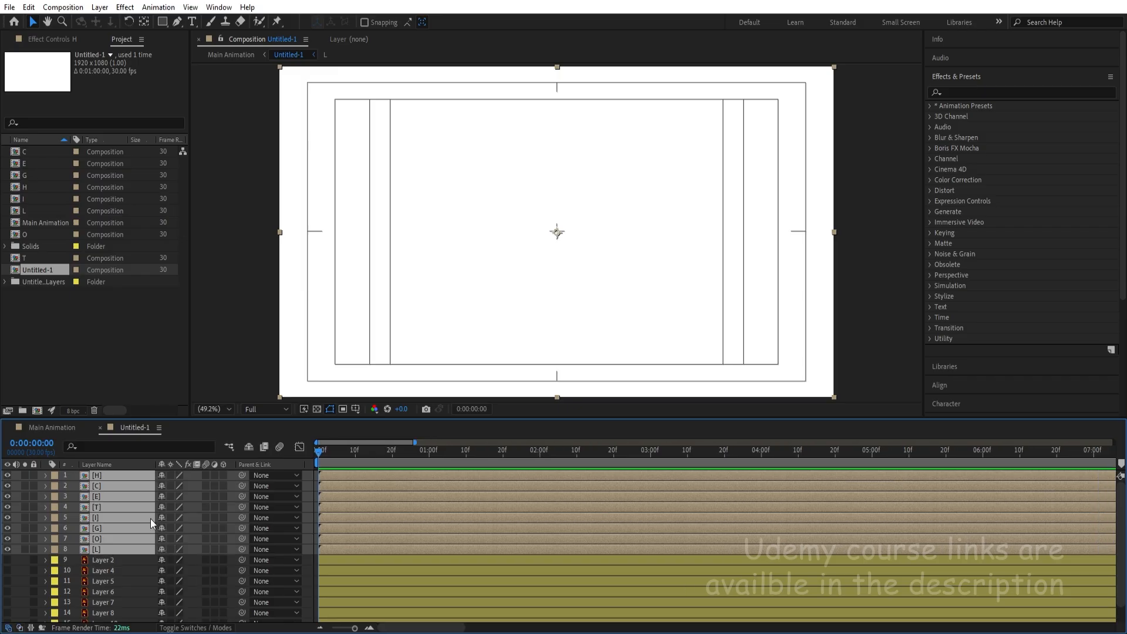
pyautogui.click(171, 477)
pyautogui.press('space')
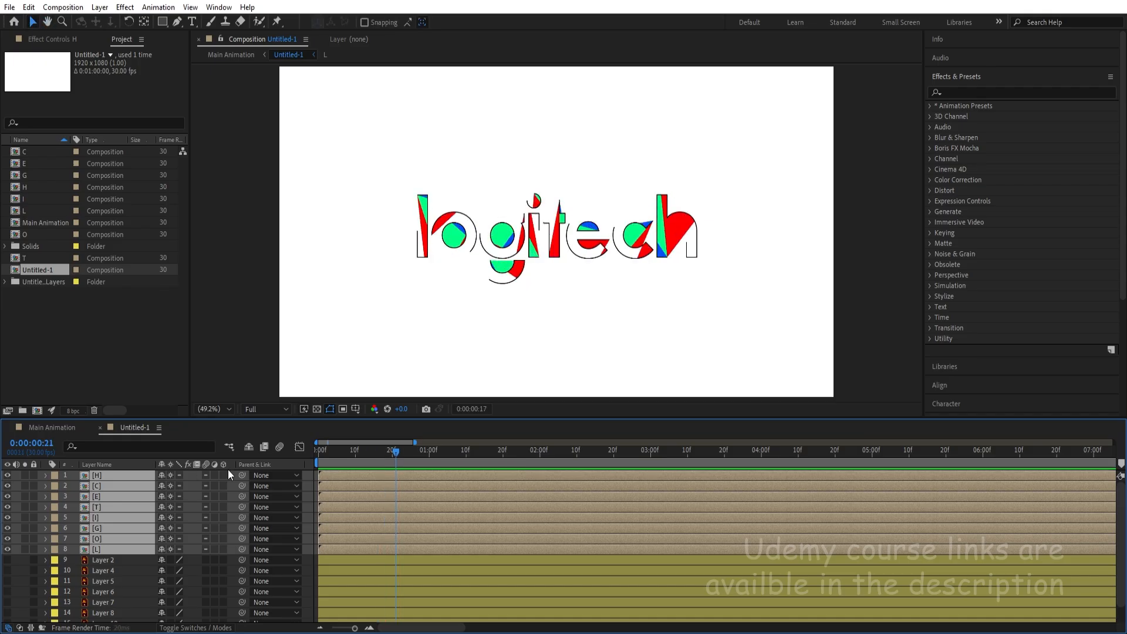
pyautogui.click(304, 488)
# Step: Preview the rest of the animation and move the anchor point of layer L to the centre of its letter
pyautogui.click(127, 551)
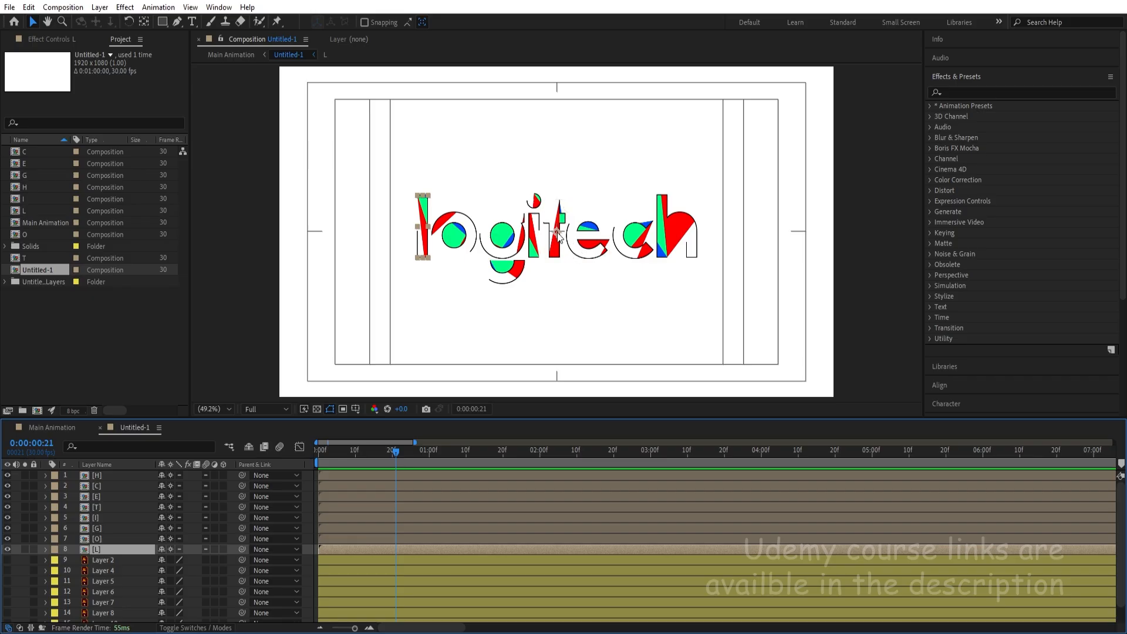
pyautogui.press('space')
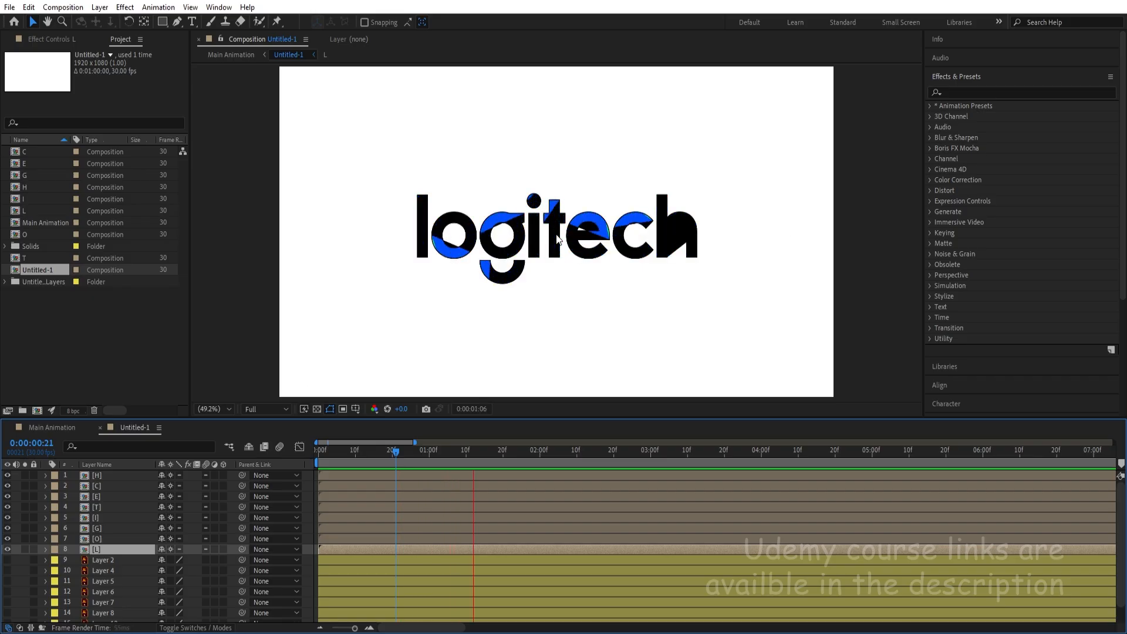
pyautogui.press('space')
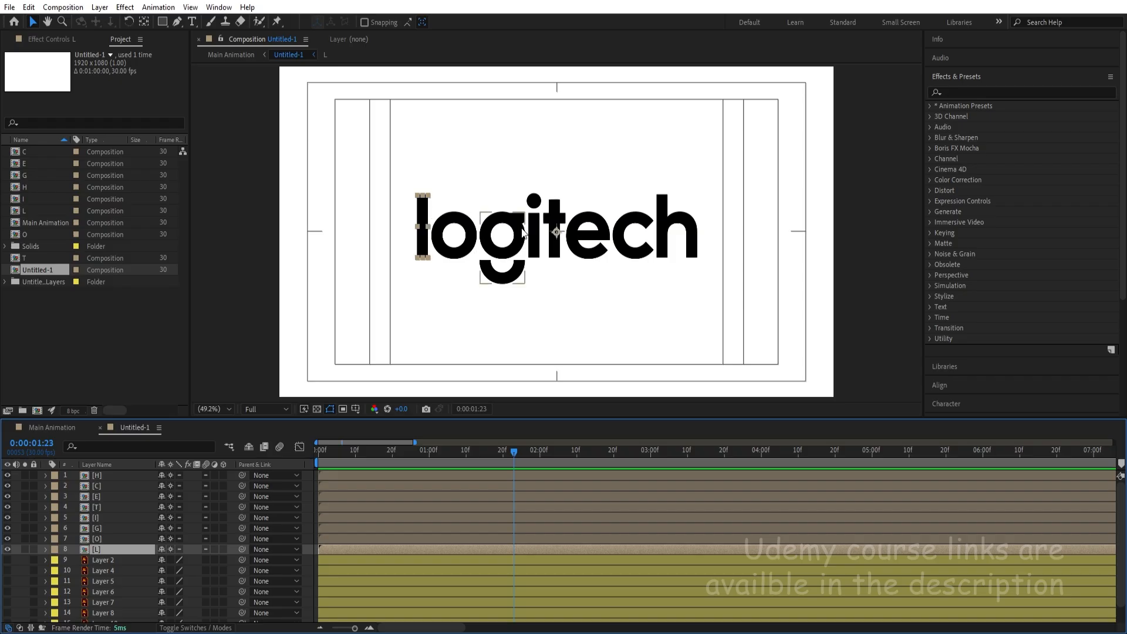
pyautogui.press('y')
pyautogui.scroll(3, 556, 233)
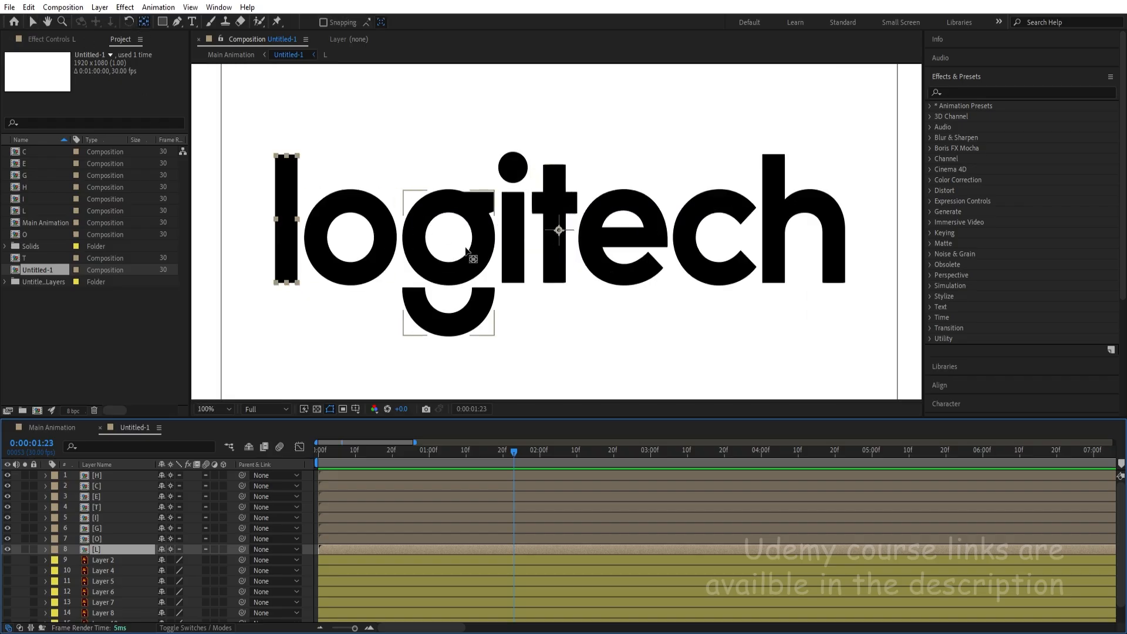
pyautogui.moveTo(558, 229); pyautogui.dragTo(531, 235)
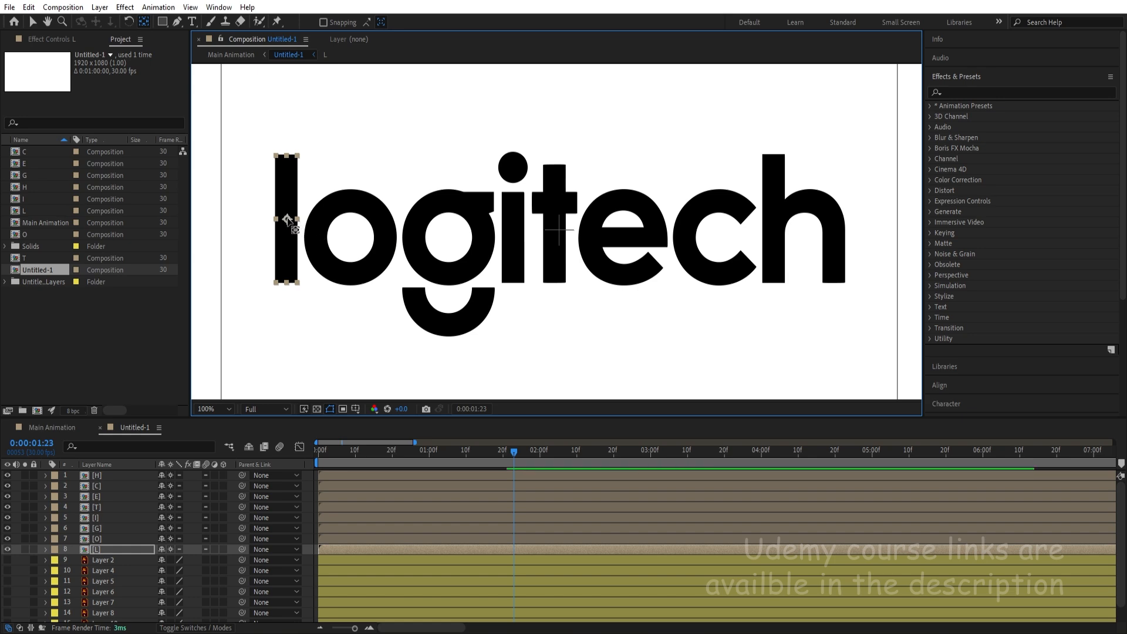
# Step: Move the anchor point of layer O to the centre of its letter and that of layer G to the centre of its bowl
pyautogui.click(96, 539)
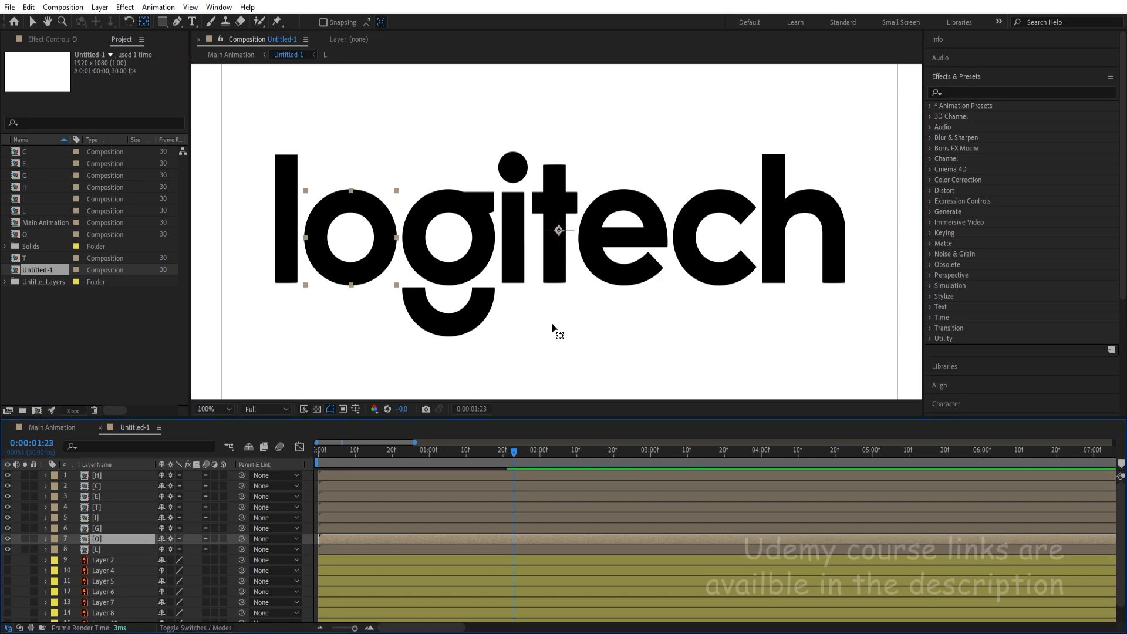
pyautogui.moveTo(558, 230); pyautogui.dragTo(354, 247)
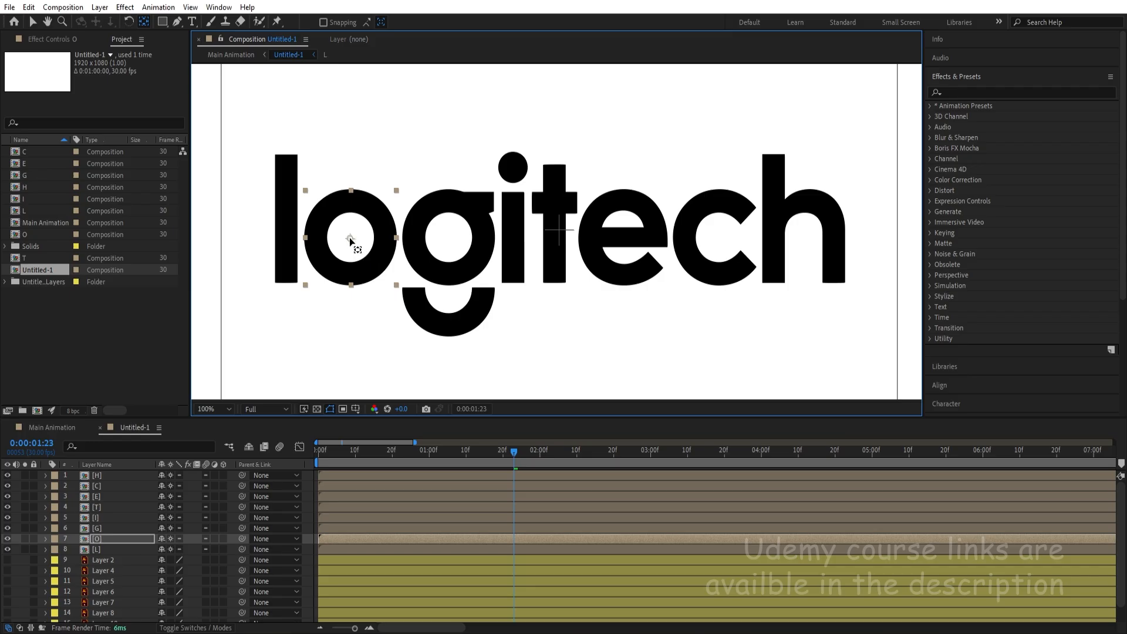
pyautogui.click(101, 531)
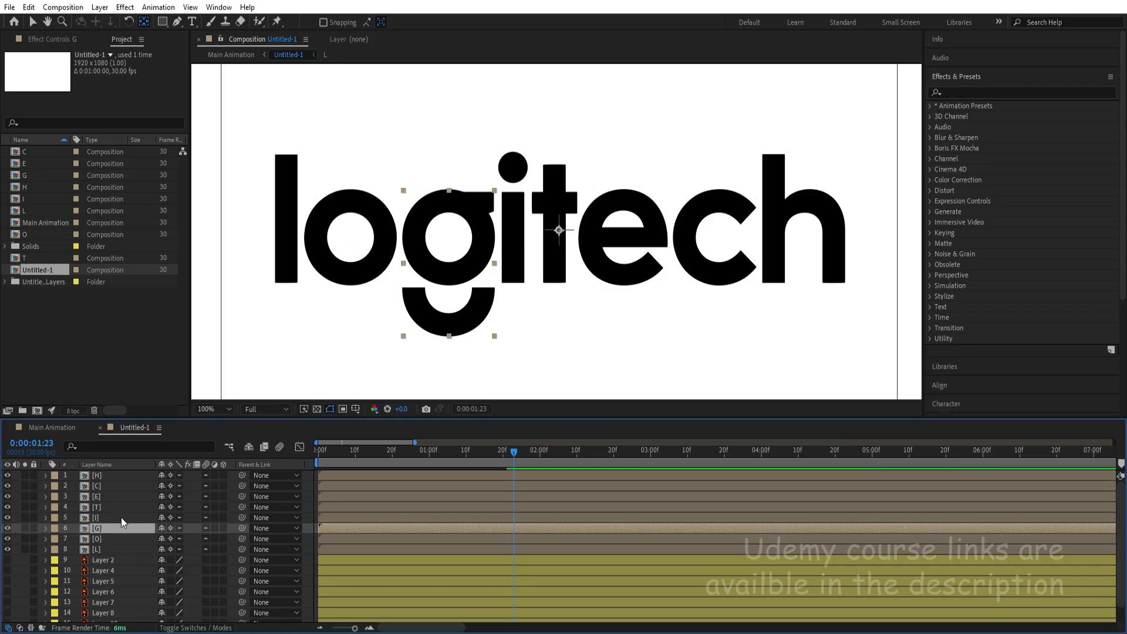
pyautogui.moveTo(558, 230); pyautogui.dragTo(456, 242)
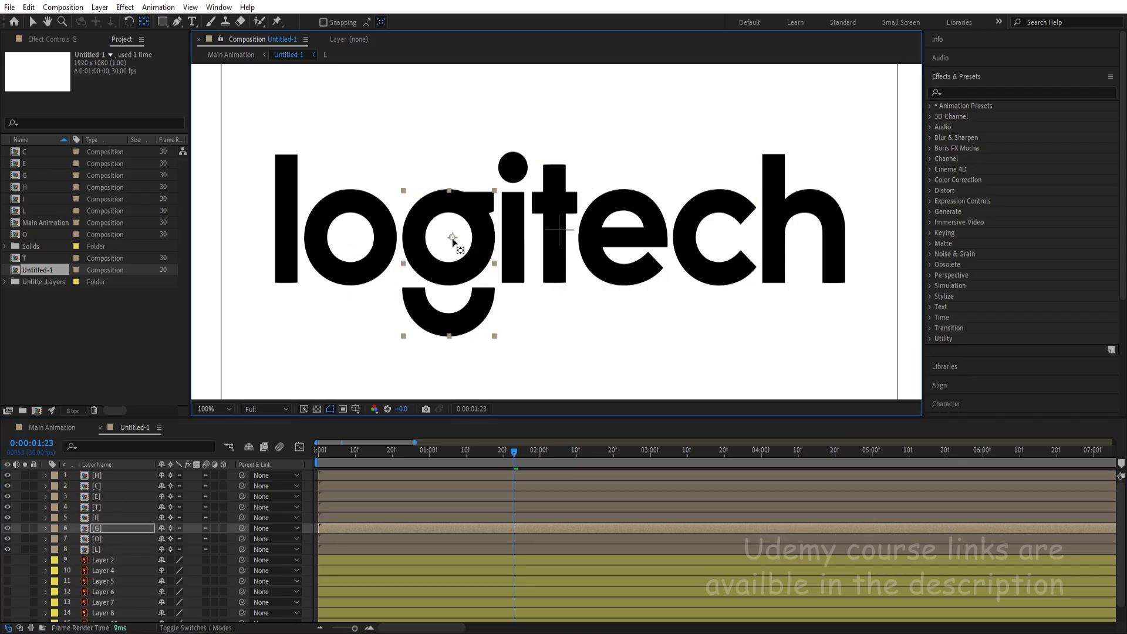
# Step: Move the anchor points of layers I, T and E to the centres of their letters
pyautogui.click(95, 518)
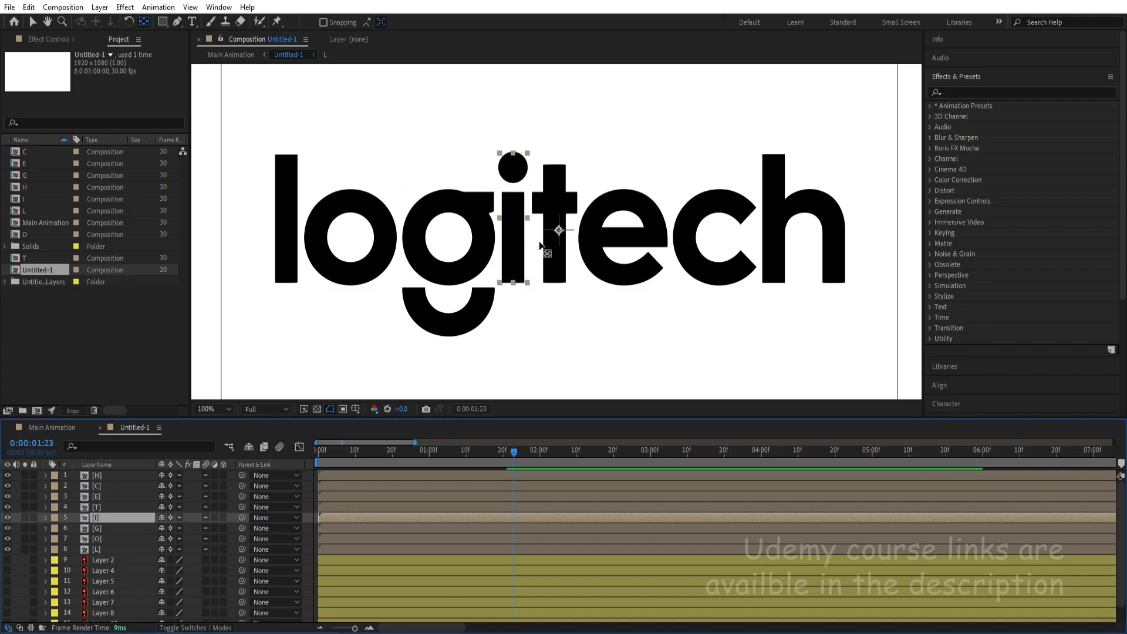
pyautogui.moveTo(558, 230)
pyautogui.mouseDown()
pyautogui.moveTo(510, 226)
pyautogui.moveTo(574, 238)
pyautogui.mouseUp()
pyautogui.click(554, 204)
pyautogui.click(615, 233)
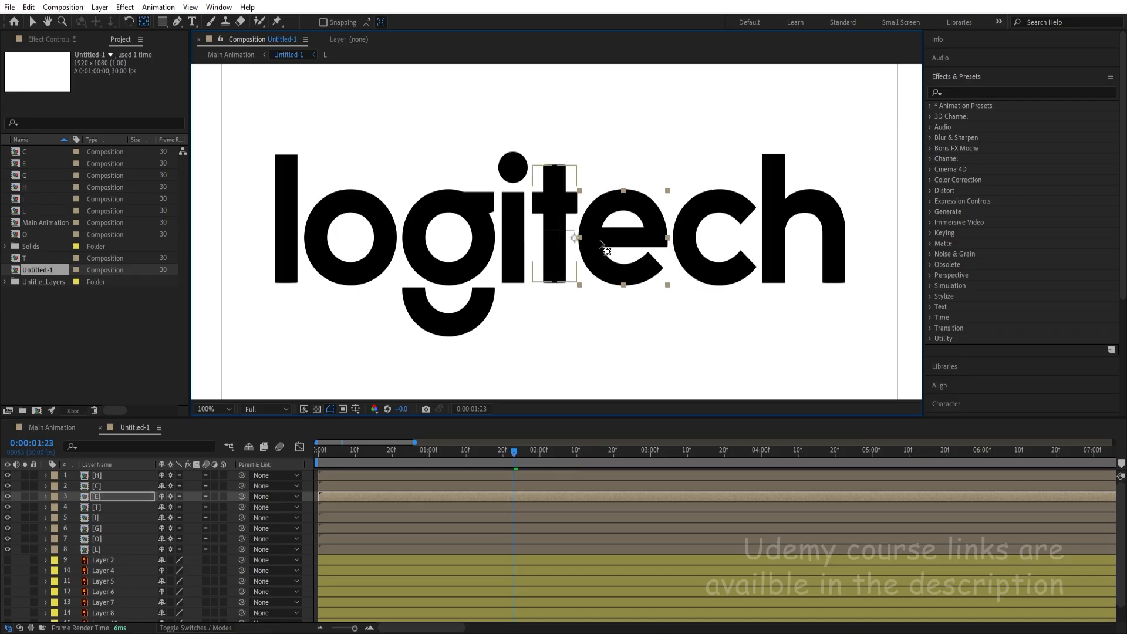
# Step: Move the anchor points of layers C and H to the centres of their letters
pyautogui.click(687, 224)
pyautogui.moveTo(558, 230); pyautogui.dragTo(686, 236)
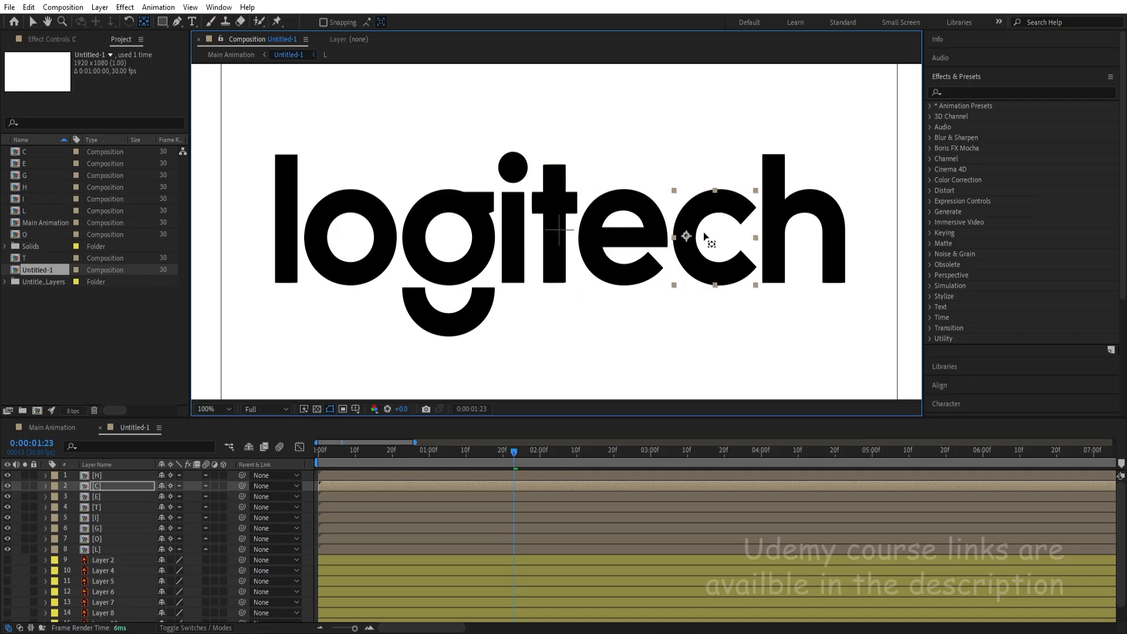
pyautogui.click(774, 241)
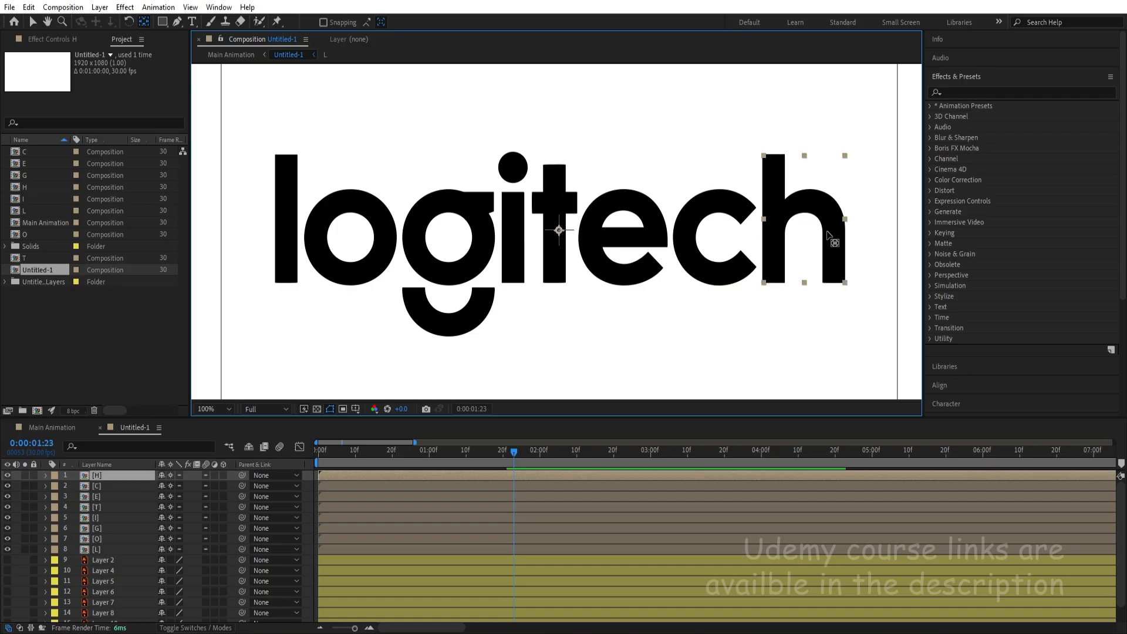
pyautogui.moveTo(559, 229); pyautogui.dragTo(775, 226)
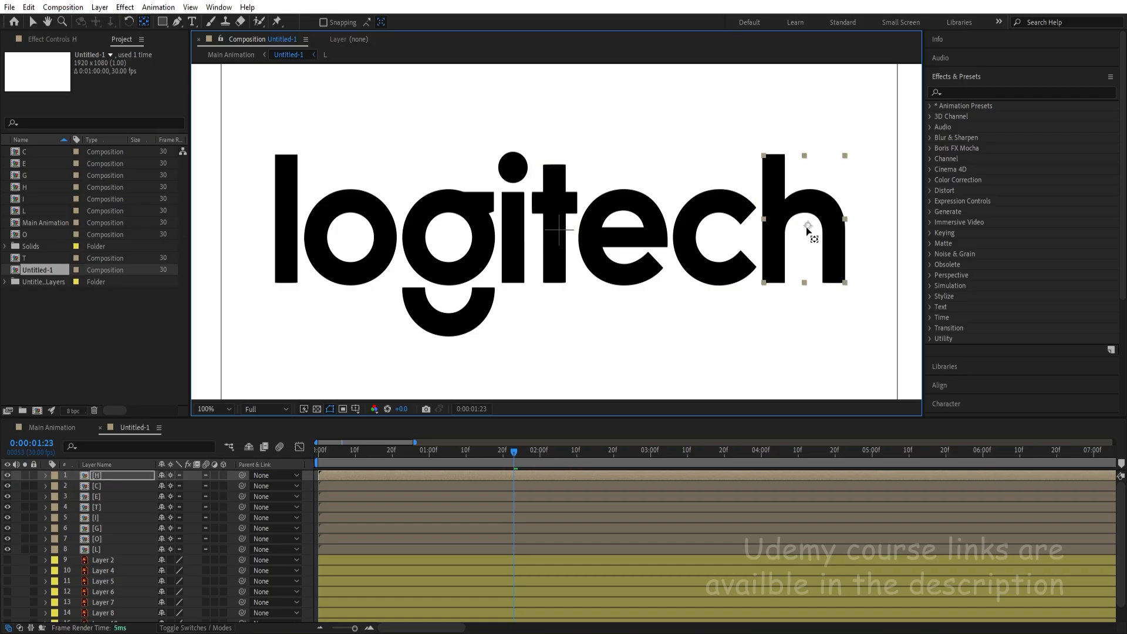
pyautogui.click(738, 277)
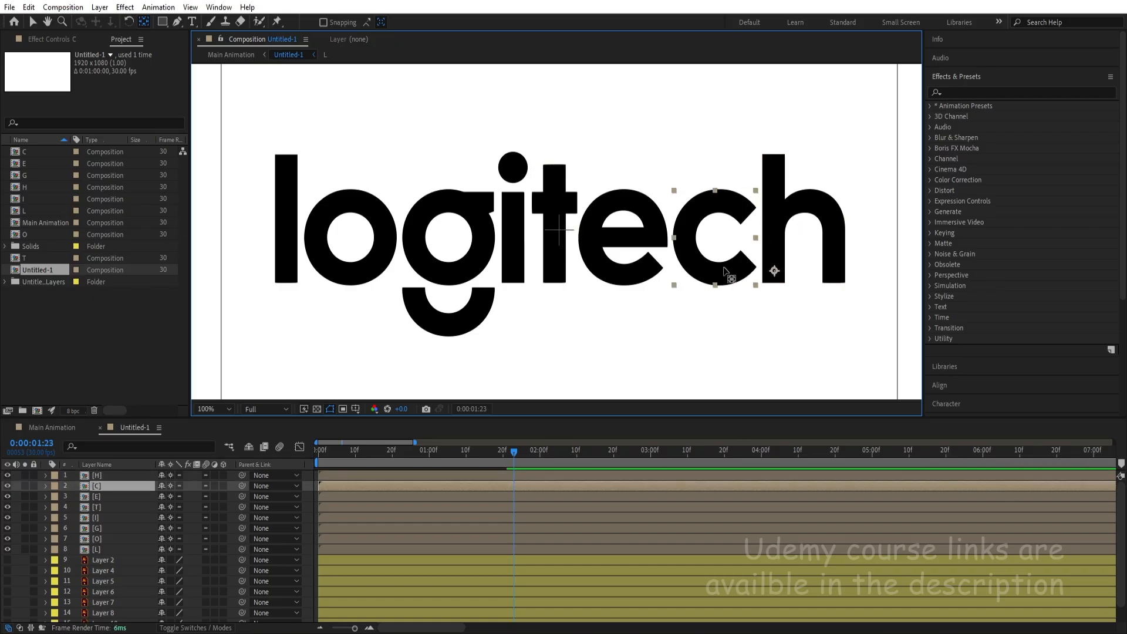
pyautogui.moveTo(770, 270); pyautogui.dragTo(719, 240)
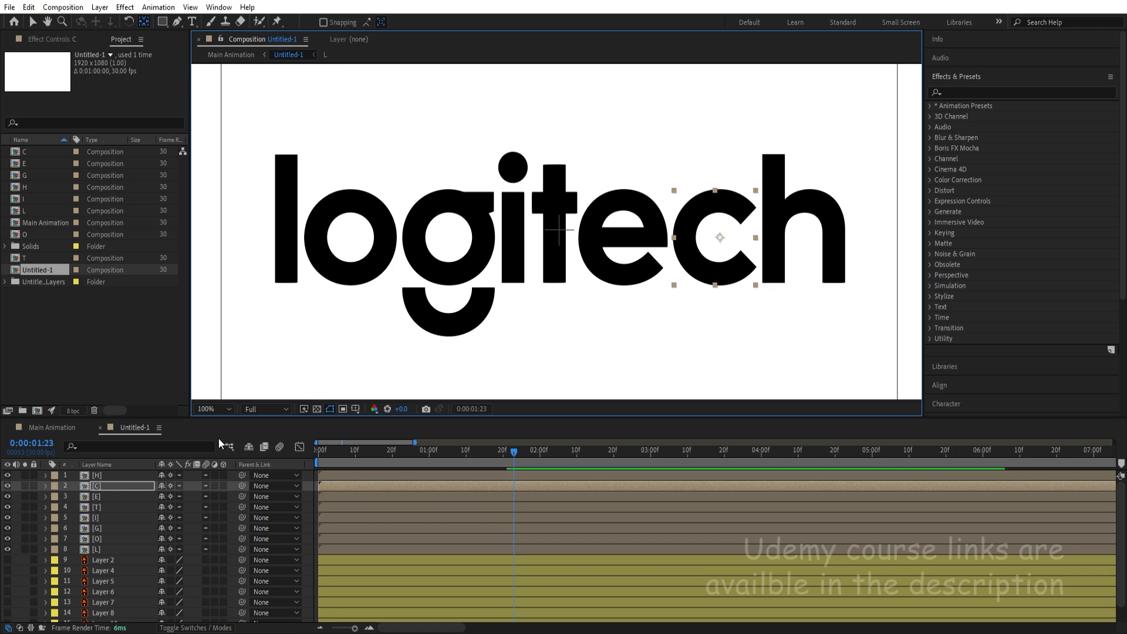
# Step: Add Position keyframes at 0:00:00:00 and 0:00:01:05 on all eight letter layers H through L
pyautogui.click(33, 23)
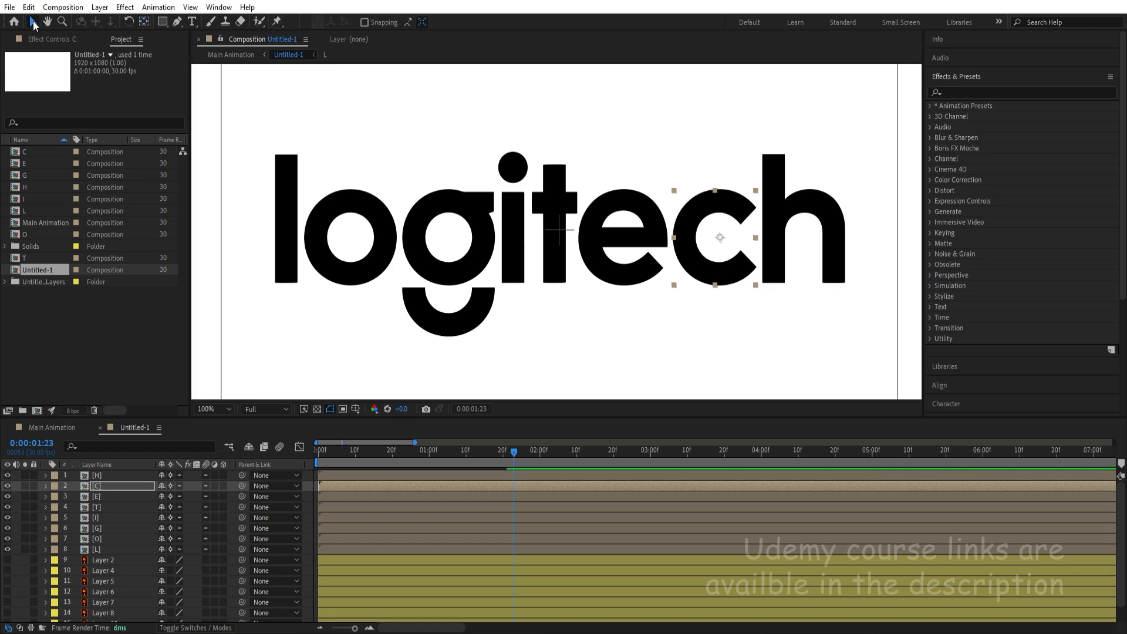
pyautogui.click(215, 409)
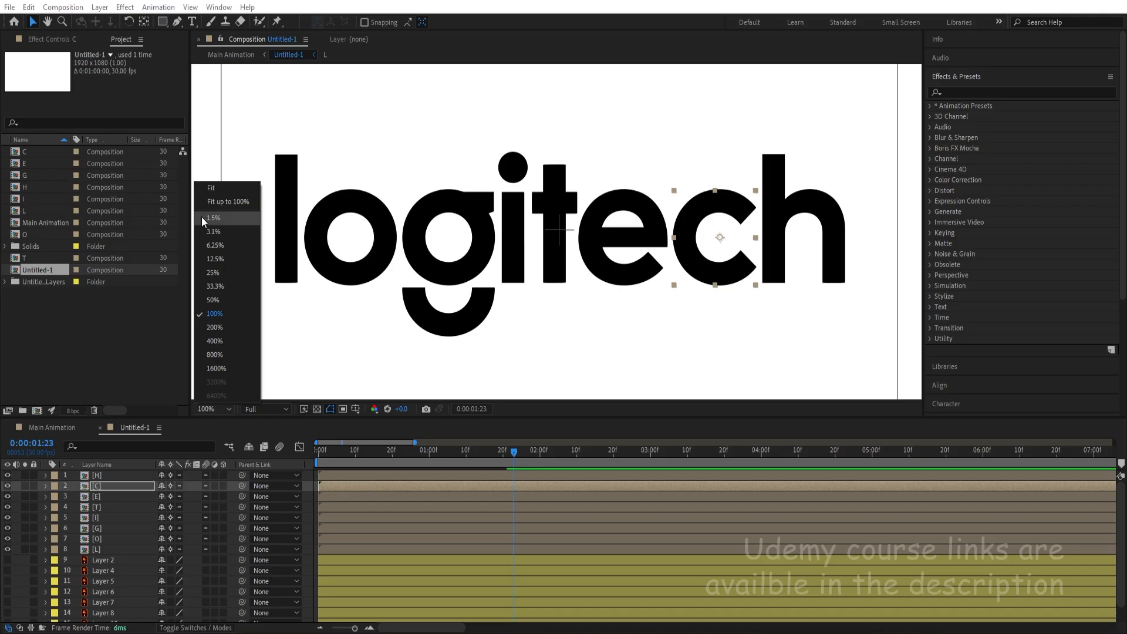
pyautogui.click(214, 187)
pyautogui.click(337, 547)
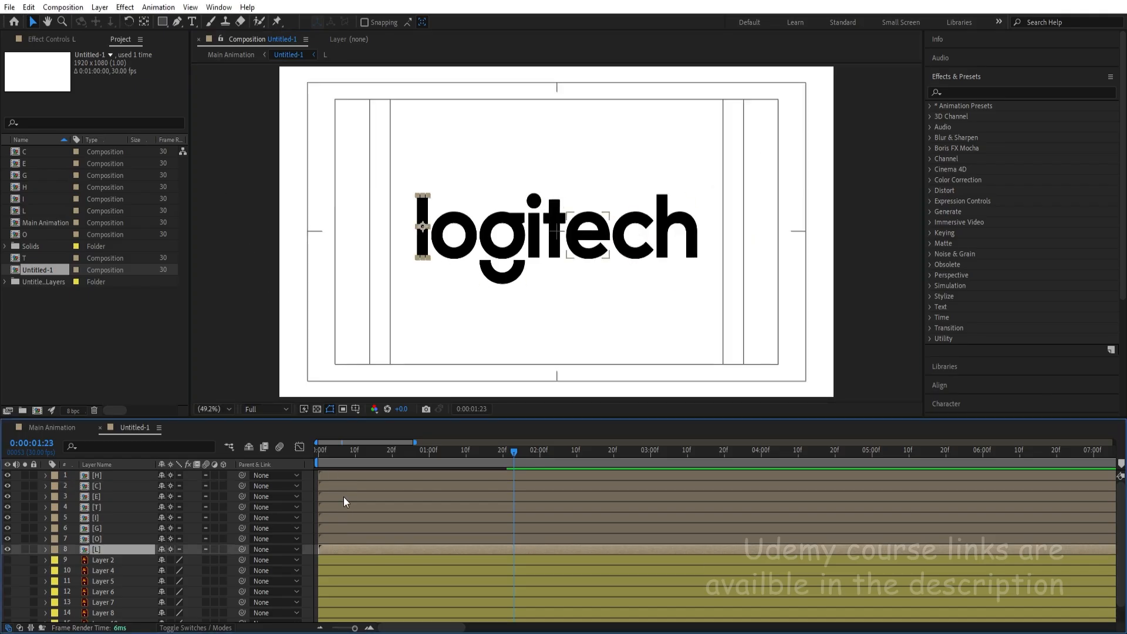
pyautogui.moveTo(334, 456); pyautogui.dragTo(326, 453)
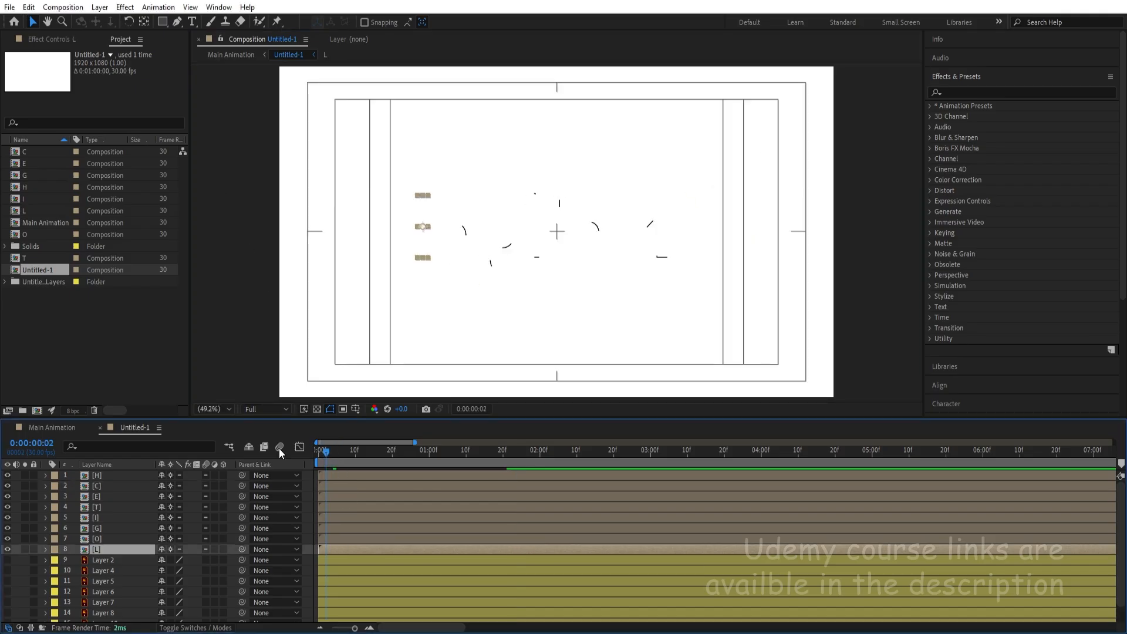
pyautogui.keyDown('shift'); pyautogui.click(106, 474); pyautogui.keyUp('shift')
pyautogui.press('p')
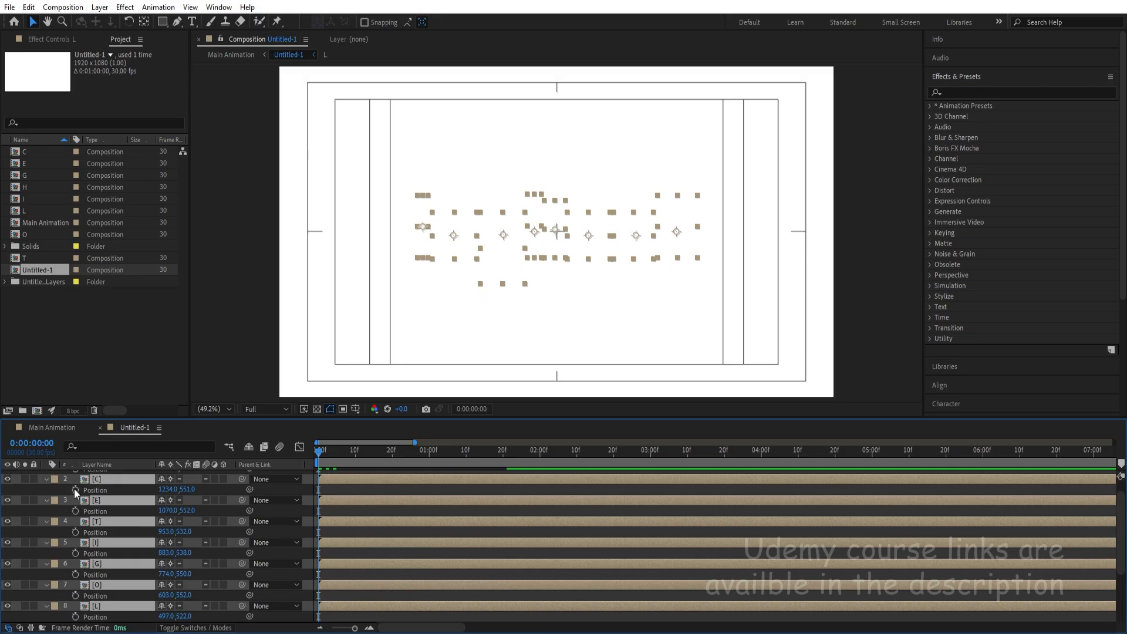
# Step: At 0:00:00:17, raise layers L, G, T and C together, bringing C's Y position to 225
pyautogui.moveTo(396, 447)
pyautogui.mouseDown()
pyautogui.moveTo(481, 471)
pyautogui.moveTo(449, 442)
pyautogui.moveTo(431, 443)
pyautogui.moveTo(462, 459)
pyautogui.moveTo(383, 450)
pyautogui.mouseUp()
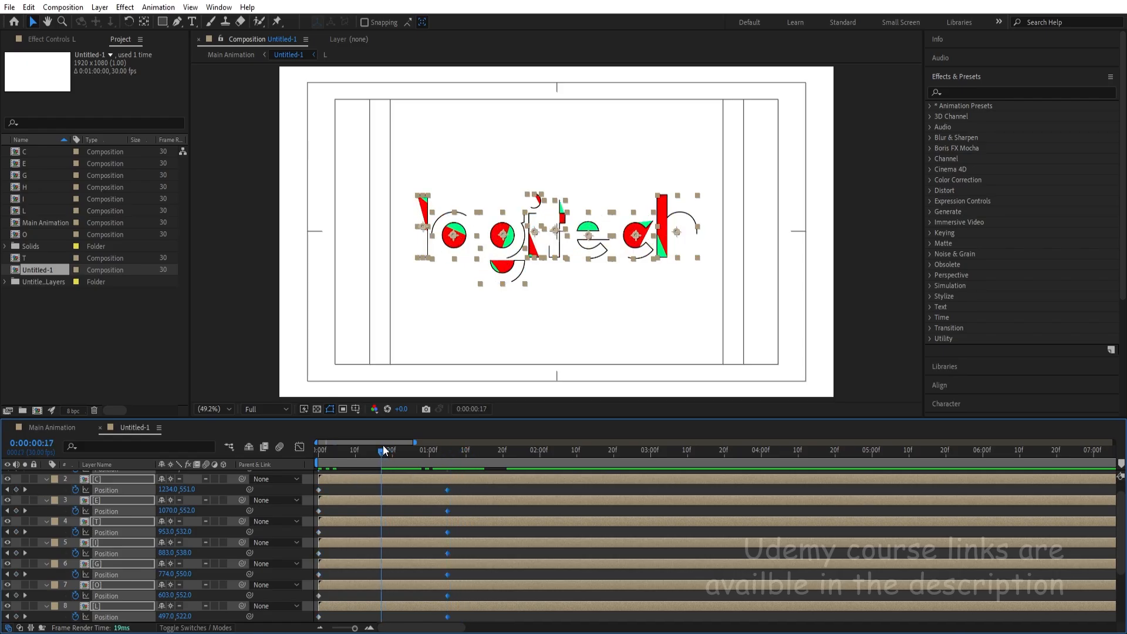
pyautogui.click(381, 598)
pyautogui.click(386, 606)
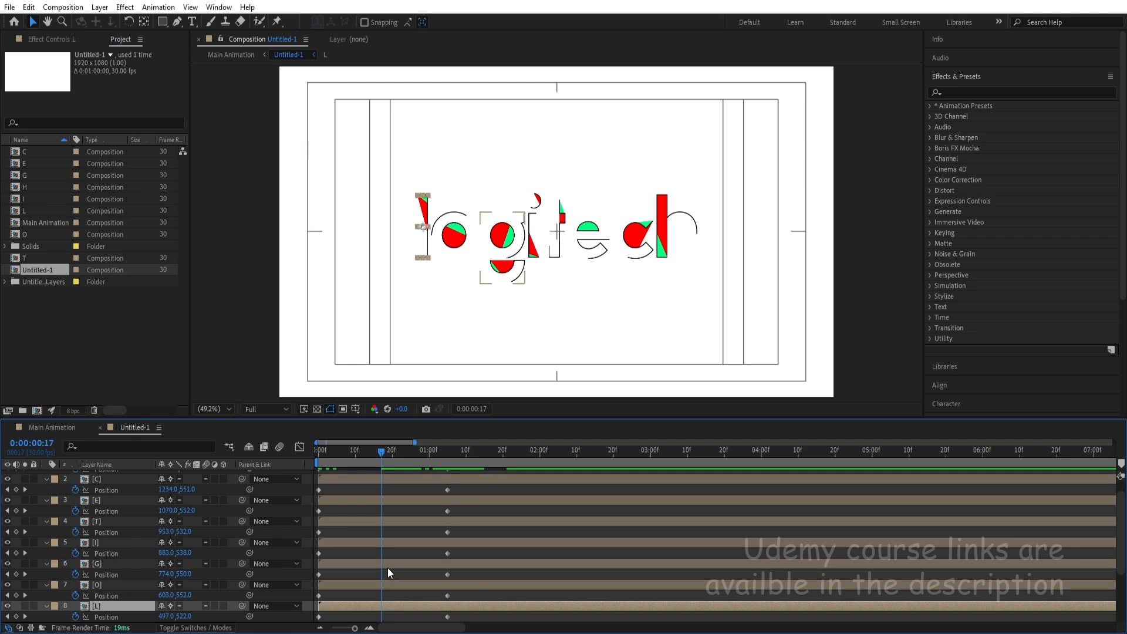
pyautogui.keyDown('ctrl'); pyautogui.click(389, 563); pyautogui.keyUp('ctrl')
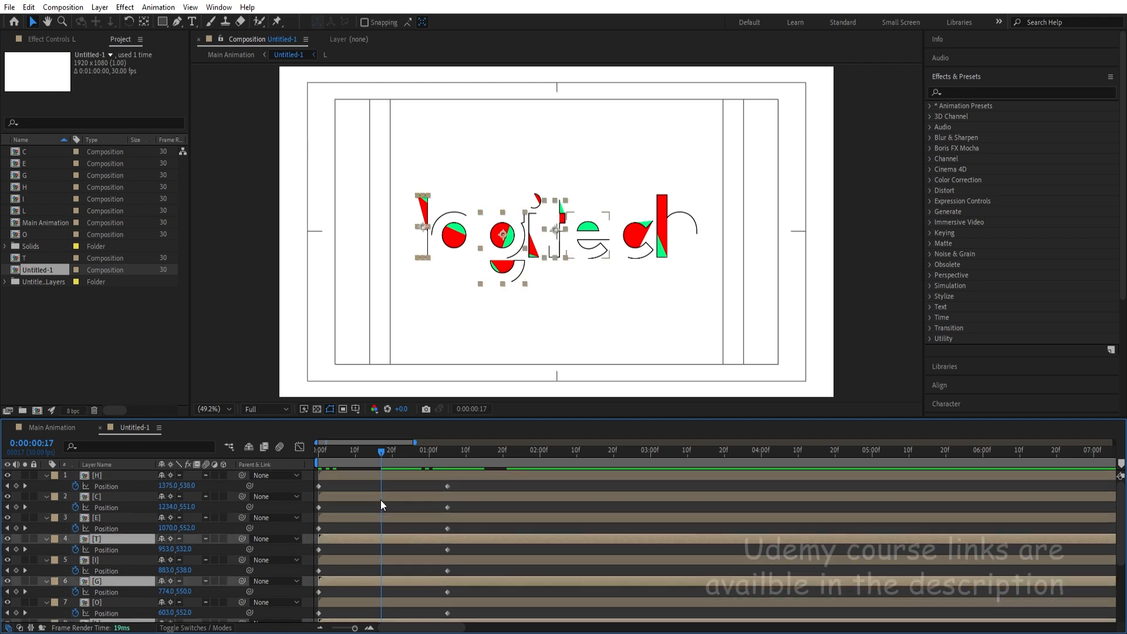
pyautogui.scroll(1, 380, 499)
pyautogui.keyDown('ctrl'); pyautogui.click(387, 498); pyautogui.keyUp('ctrl')
pyautogui.click(633, 240)
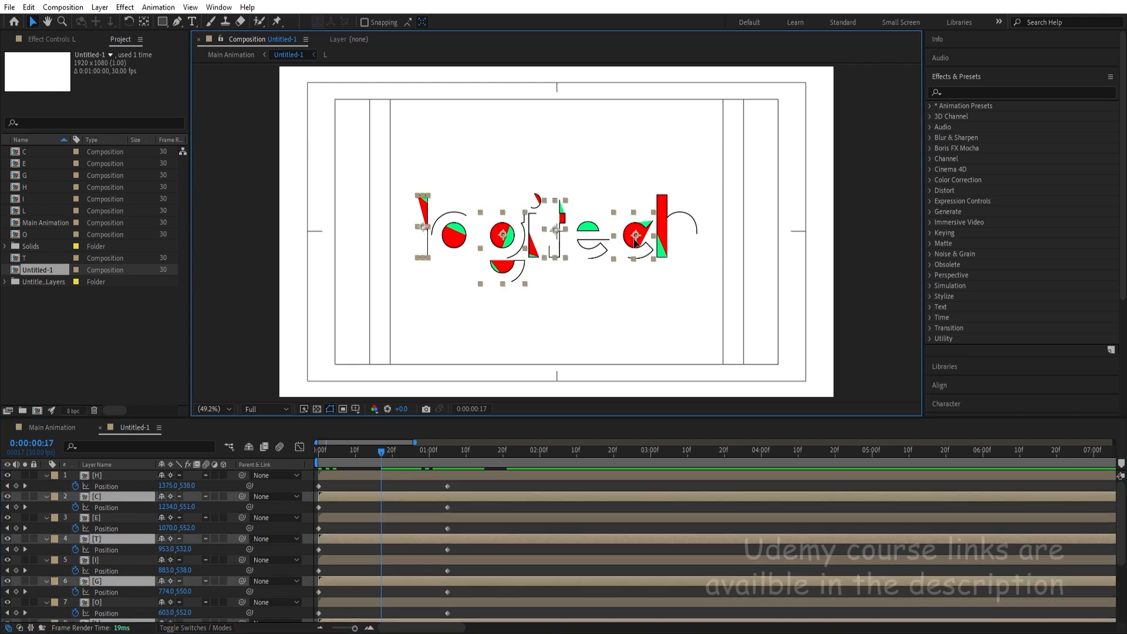
pyautogui.moveTo(633, 240); pyautogui.dragTo(632, 223)
pyautogui.hotkey('ctrl', 'z')
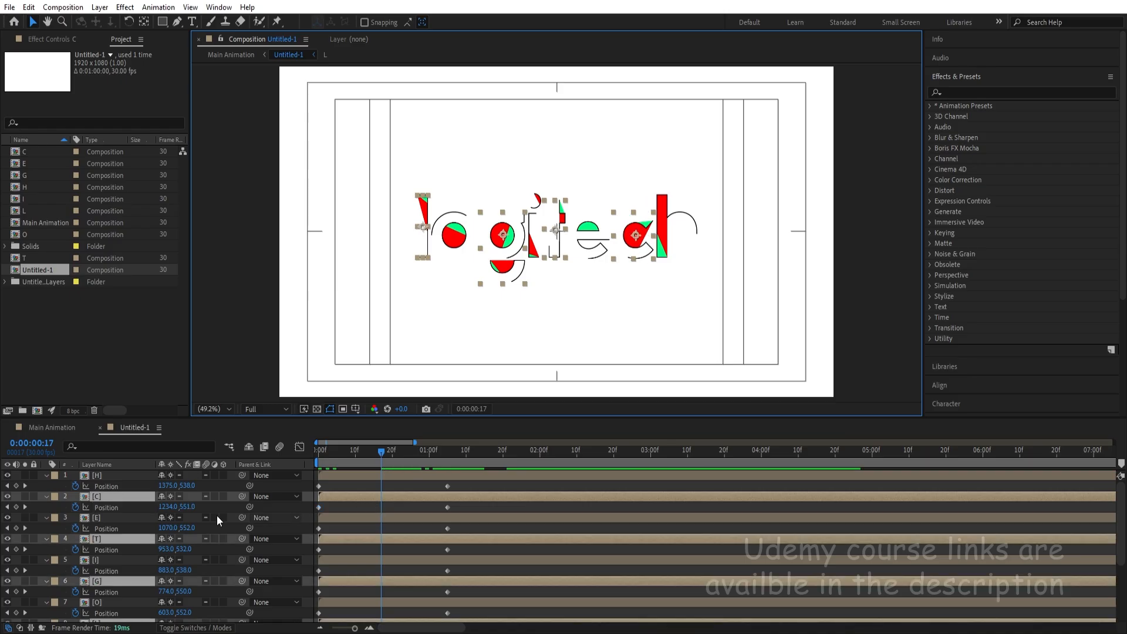
pyautogui.moveTo(185, 507); pyautogui.dragTo(45, 449)
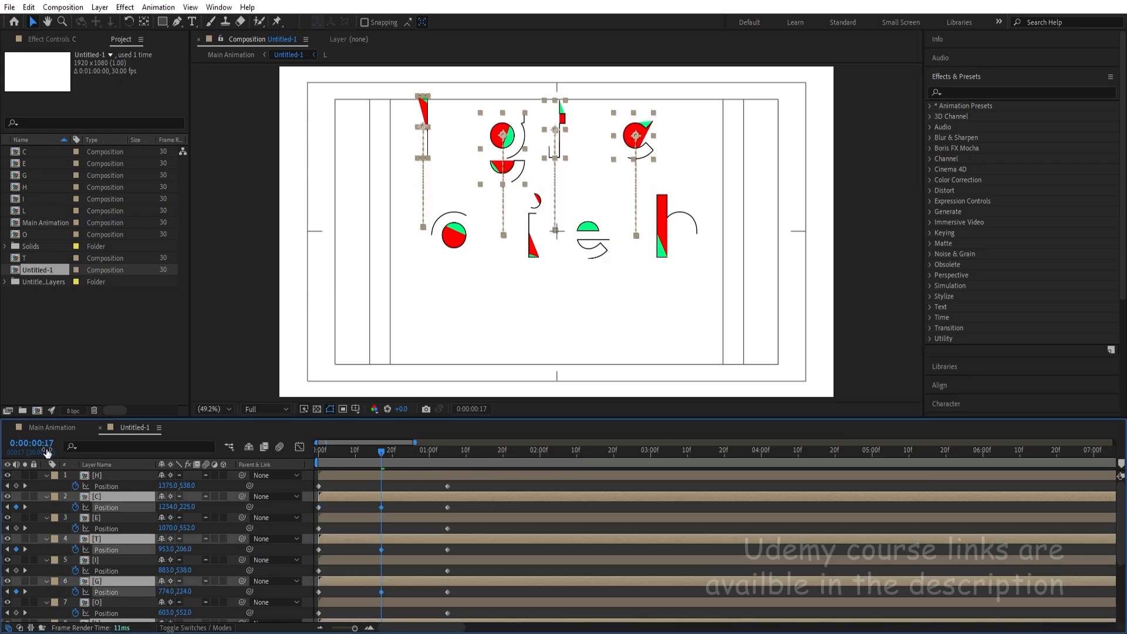
# Step: Lower layers O, I, E and H together at 0:00:00:17 and preview the letters splitting apart
pyautogui.scroll(-3, 335, 582)
pyautogui.click(369, 574)
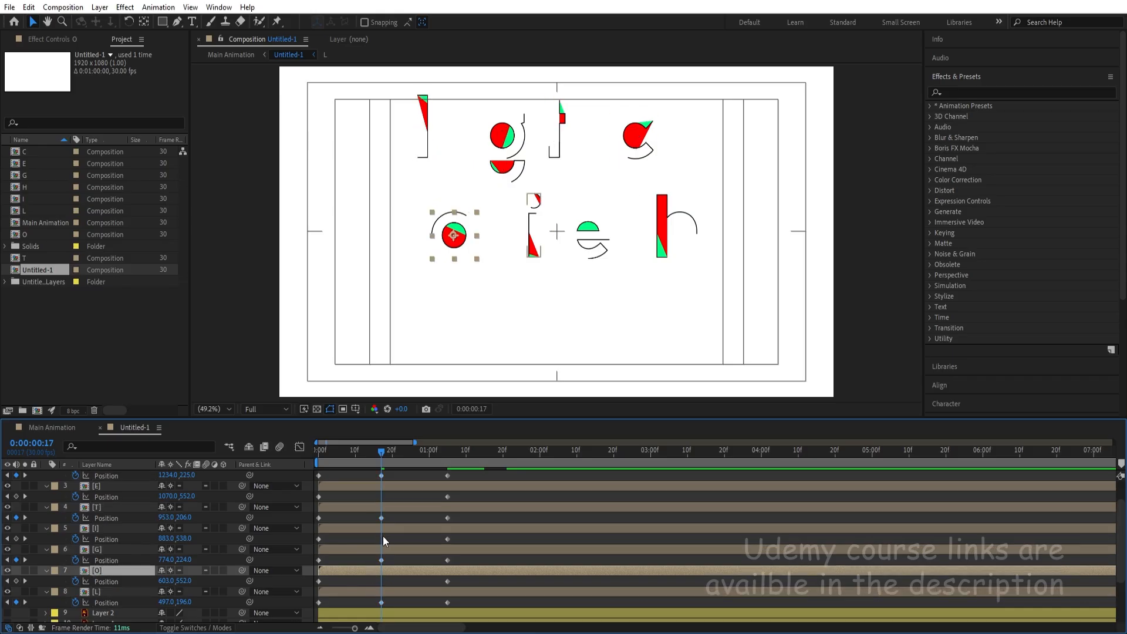
pyautogui.keyDown('ctrl'); pyautogui.click(387, 528); pyautogui.keyUp('ctrl')
pyautogui.keyDown('ctrl'); pyautogui.click(389, 484); pyautogui.keyUp('ctrl')
pyautogui.scroll(3, 411, 527)
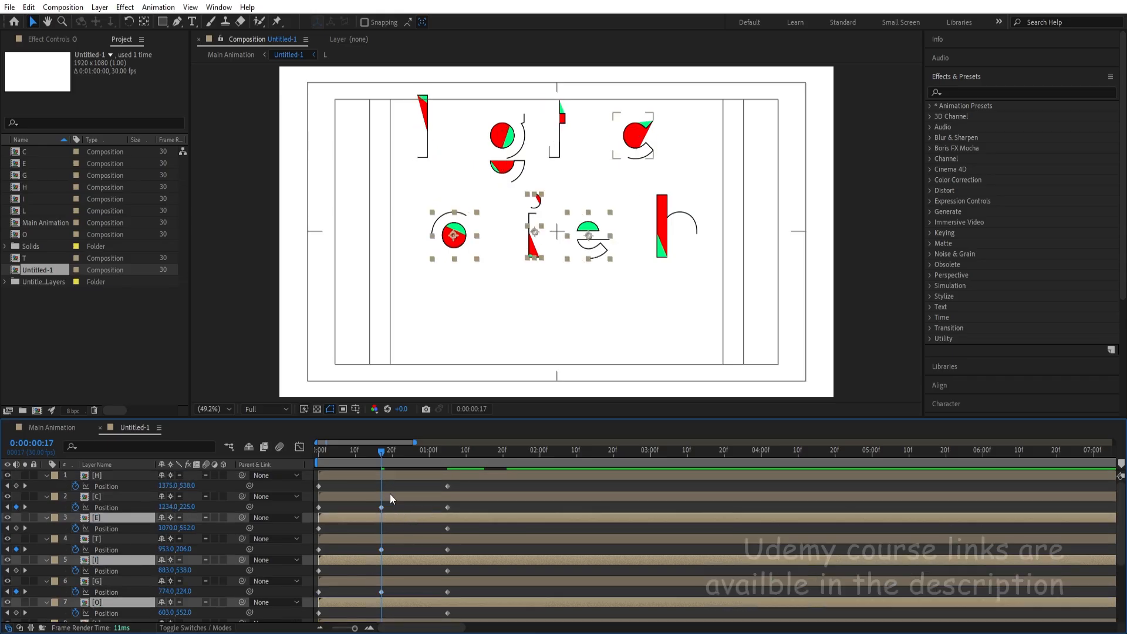
pyautogui.keyDown('ctrl'); pyautogui.click(382, 478); pyautogui.keyUp('ctrl')
pyautogui.moveTo(186, 486); pyautogui.dragTo(256, 421)
pyautogui.press('space')
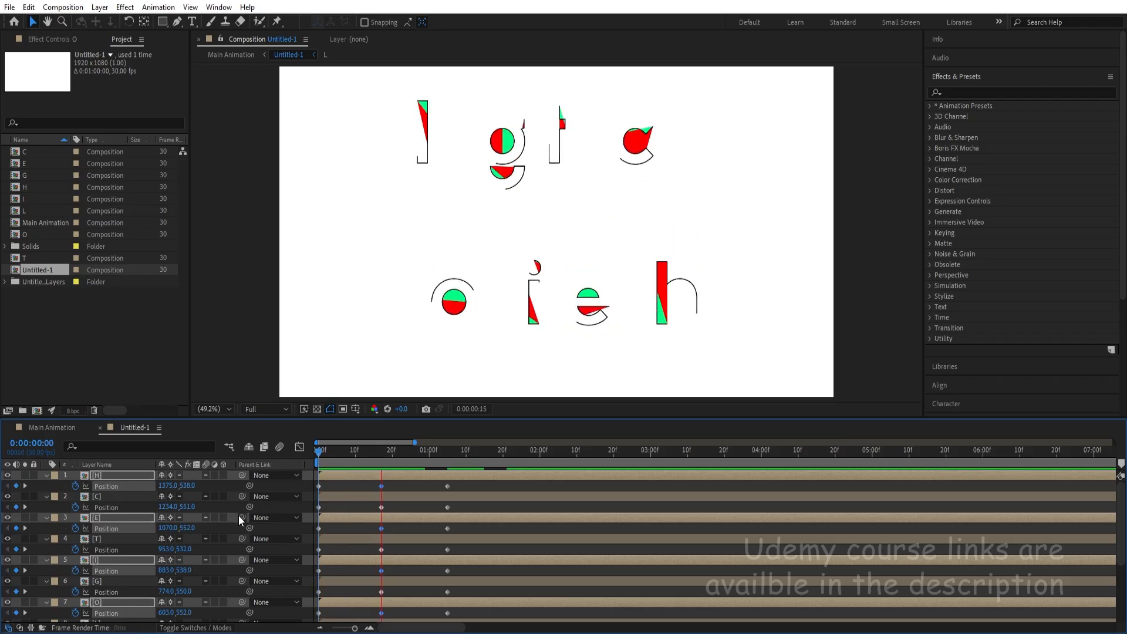
pyautogui.press('space')
# Step: Add a Rotation keyframe at 0:00:00:00 to all eight letter layers and reveal their keyframed properties
pyautogui.press('Home')
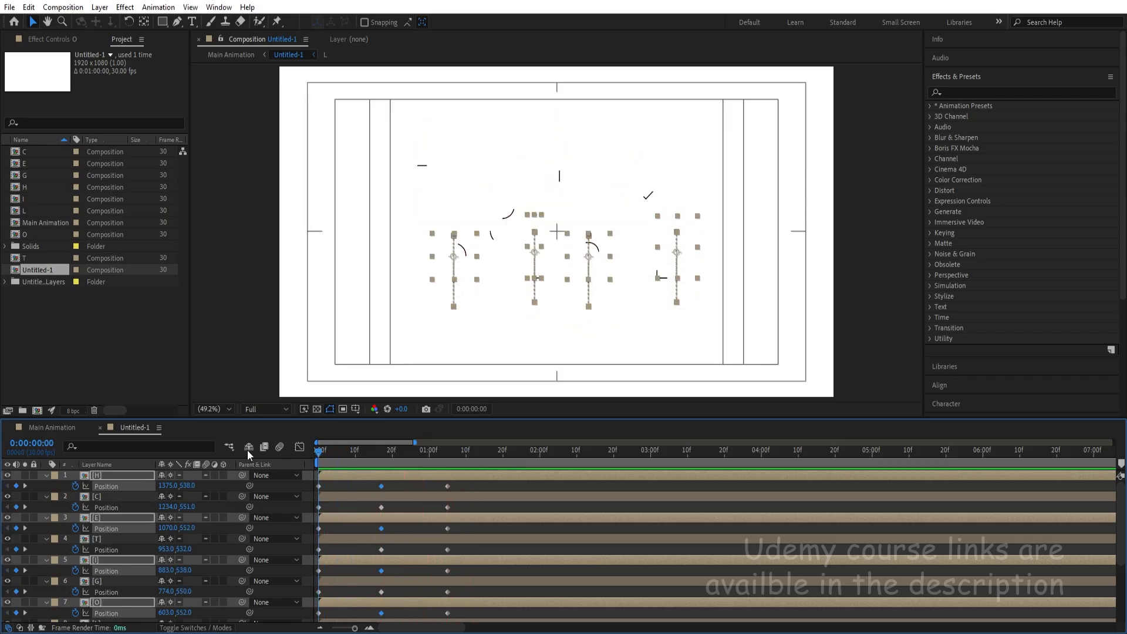
pyautogui.scroll(-5, 359, 575)
pyautogui.click(342, 523)
pyautogui.scroll(5, 342, 523)
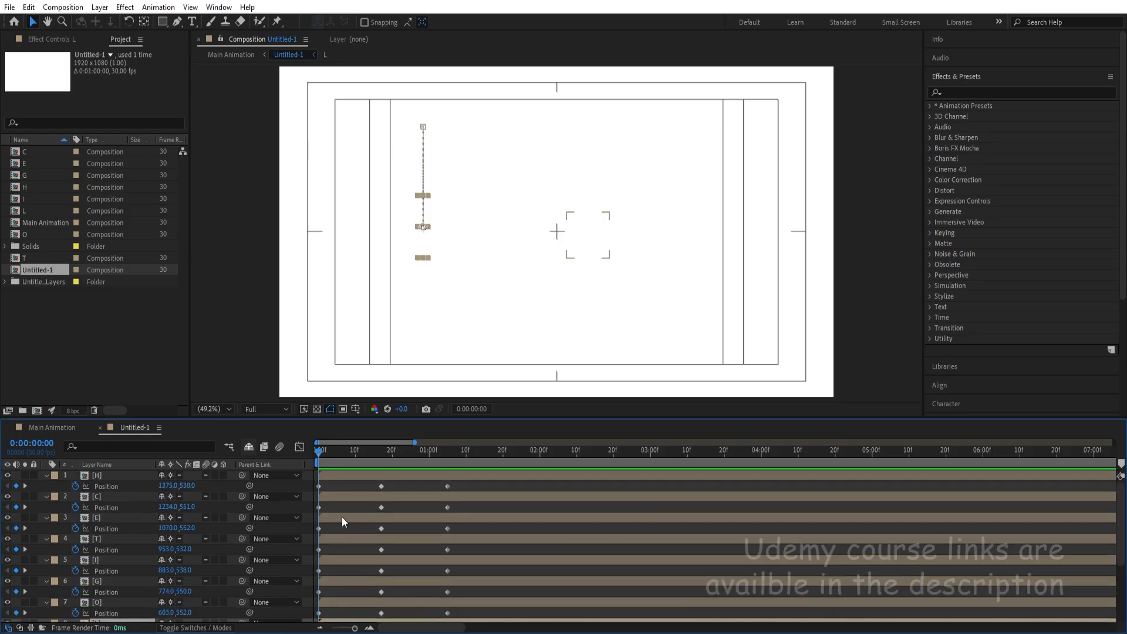
pyautogui.keyDown('shift'); pyautogui.click(334, 476); pyautogui.keyUp('shift')
pyautogui.press('r')
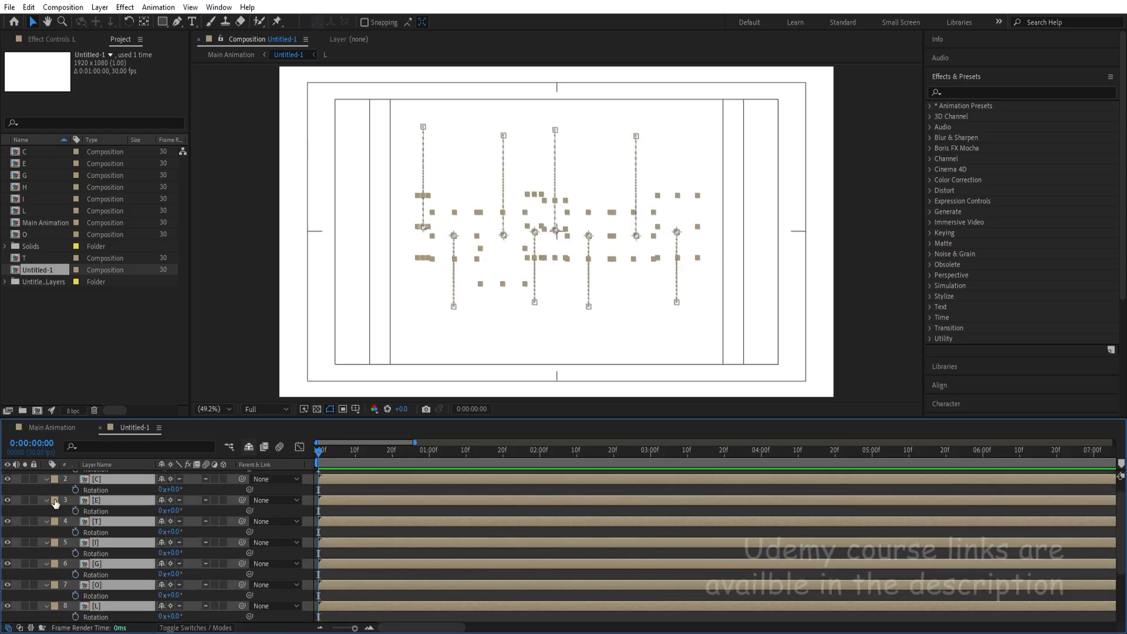
pyautogui.hotkey('alt', 'shift', 'r')
pyautogui.press('u')
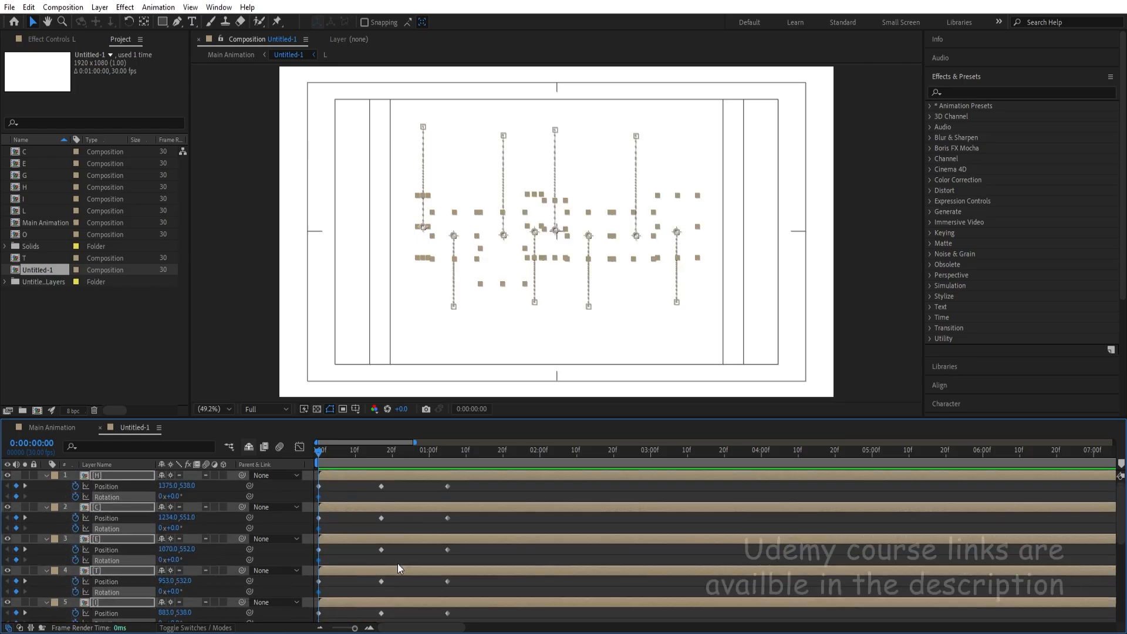
# Step: Set the Rotation of all eight letter layers to 1x+0.0° at 0:00:01:05 and preview the spin
pyautogui.press('k')
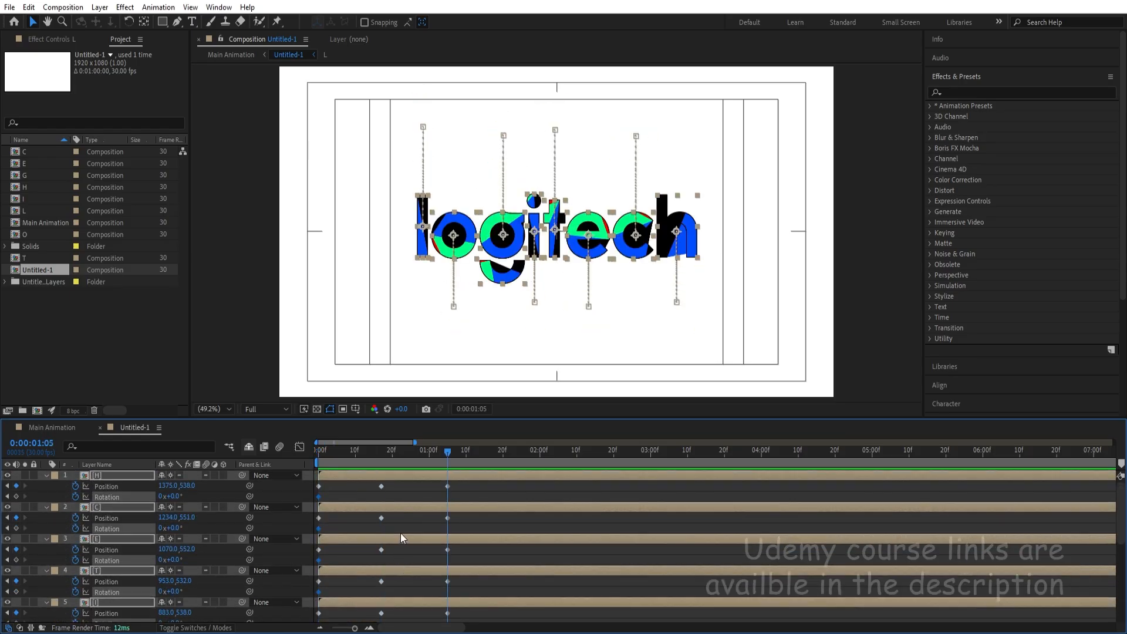
pyautogui.click(163, 496)
pyautogui.press('space')
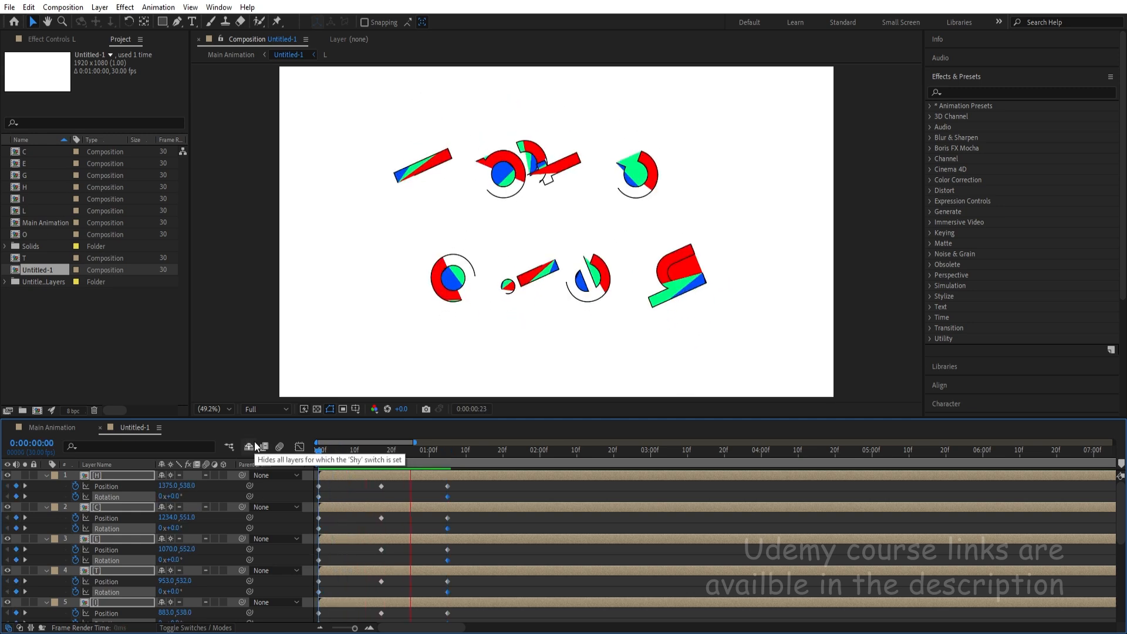
pyautogui.click(344, 496)
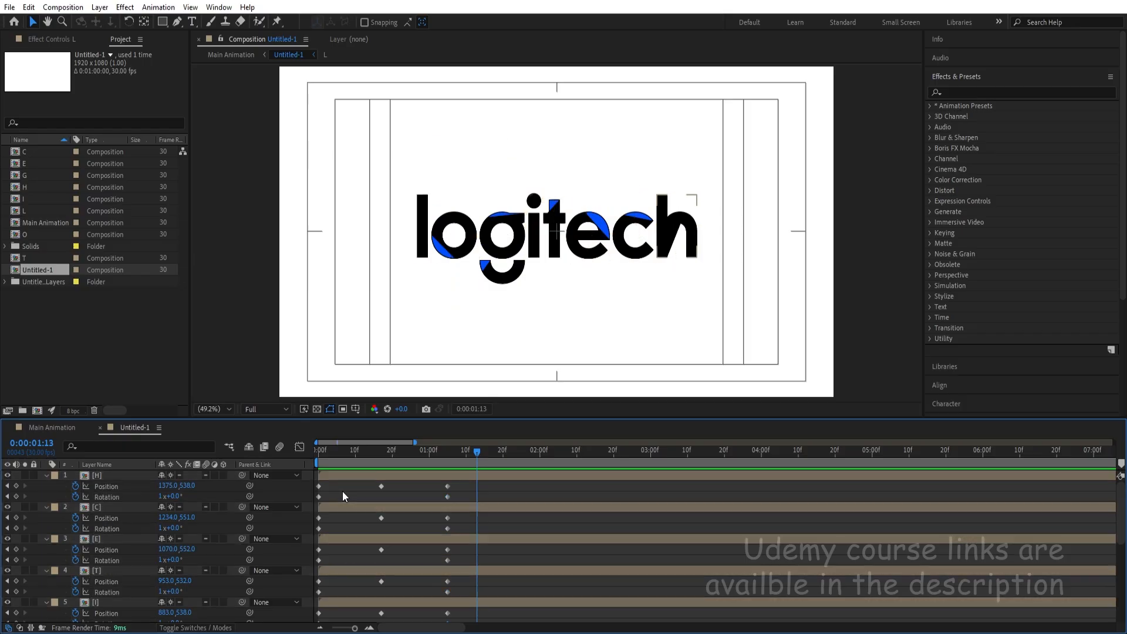
# Step: Apply Easy Ease to all Position keyframes of the eight letter layers H through L
pyautogui.scroll(-5, 344, 496)
pyautogui.scroll(3, 378, 541)
pyautogui.scroll(-2, 460, 564)
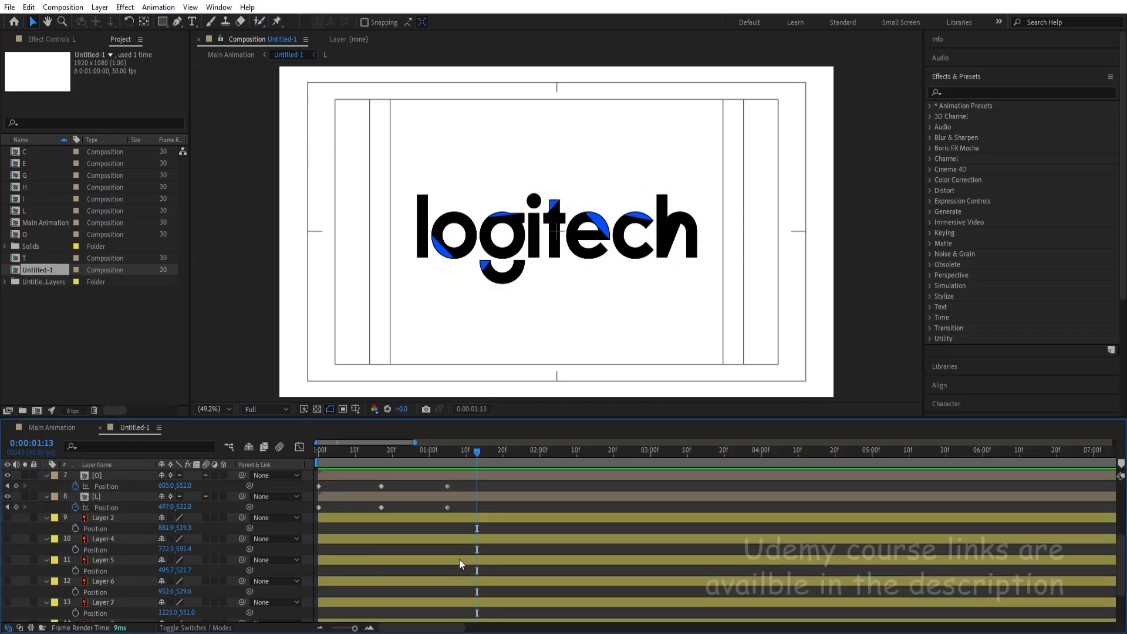
pyautogui.moveTo(447, 503); pyautogui.dragTo(187, 338)
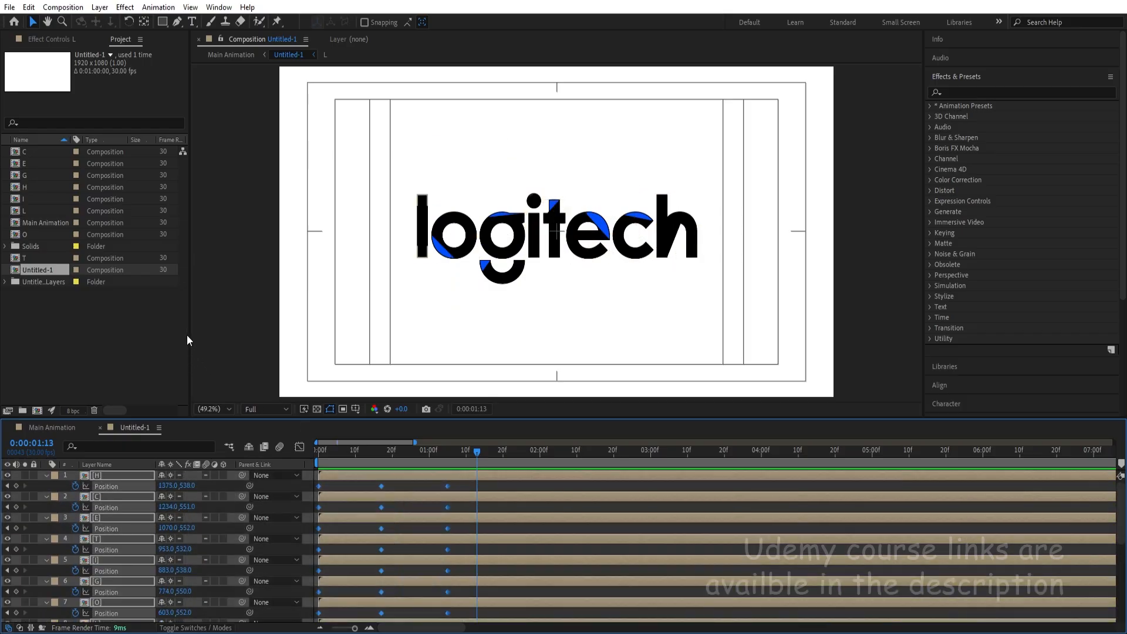
pyautogui.press('F9')
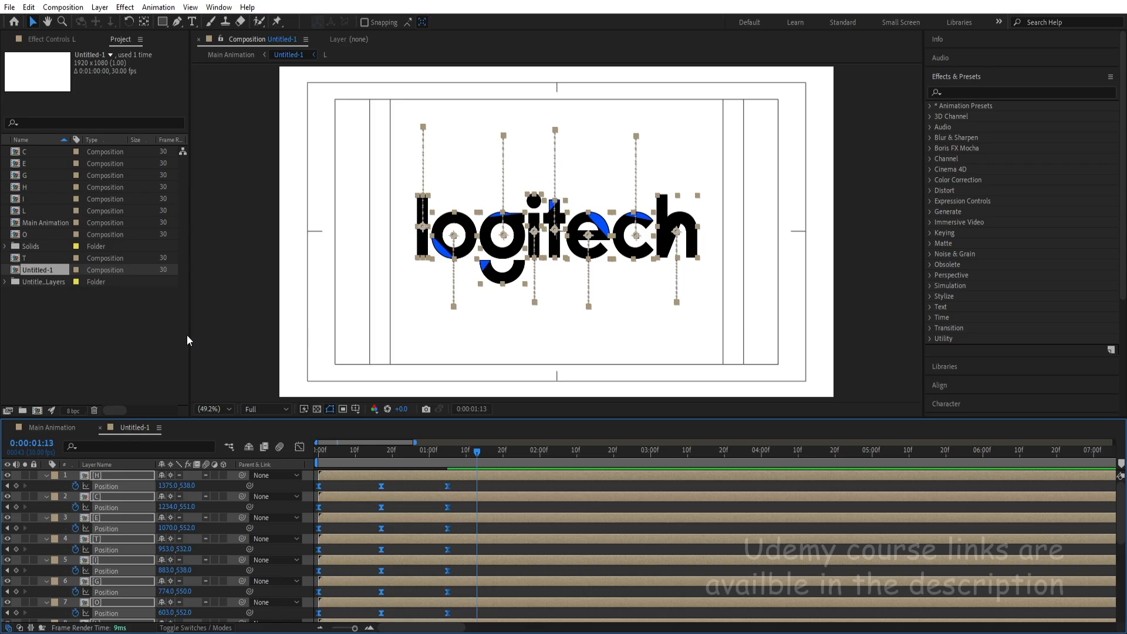
# Step: Preview the letter animation from the start with the eased Position keyframes
pyautogui.press('Home')
pyautogui.press('space')
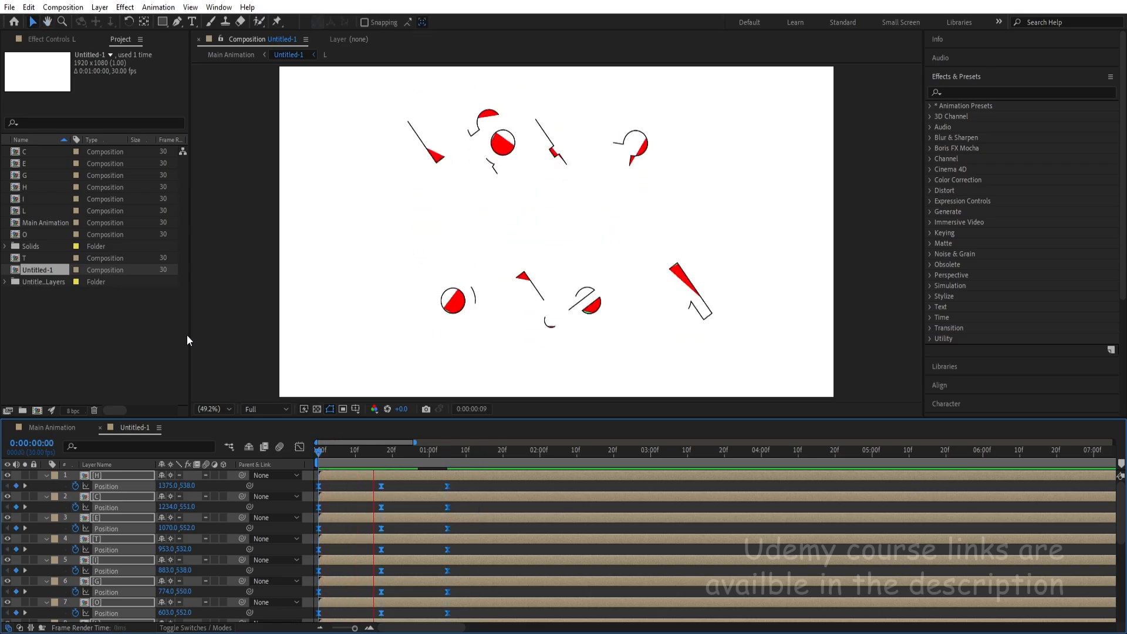
pyautogui.press('space')
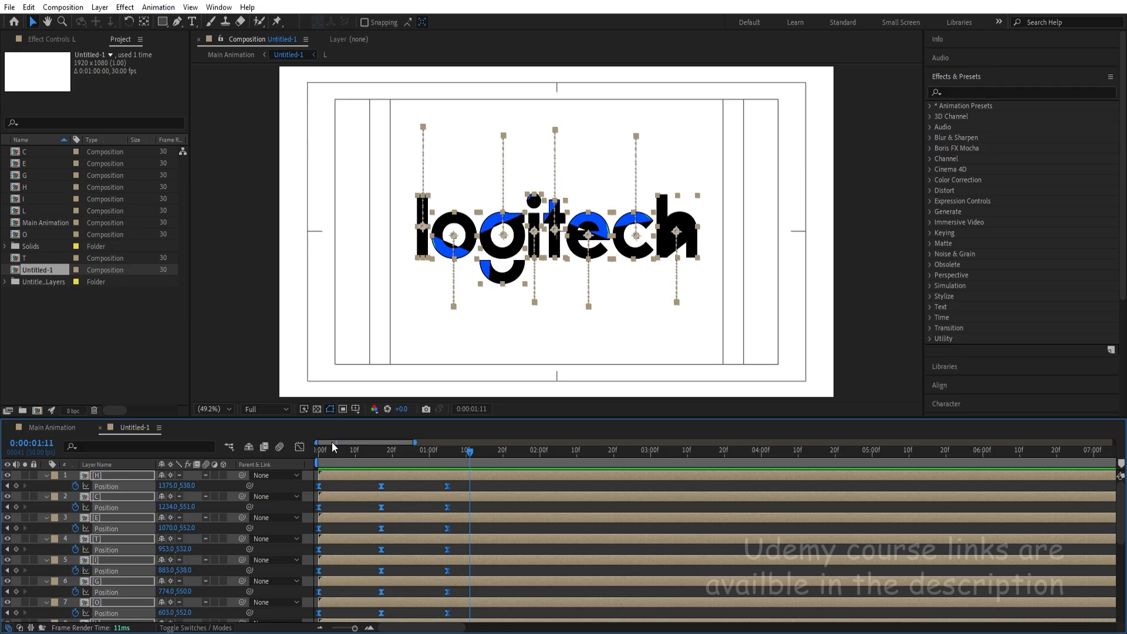
# Step: Apply Easy Ease to the Rotation keyframes of all eight letter layers and preview the spin
pyautogui.scroll(-5, 411, 534)
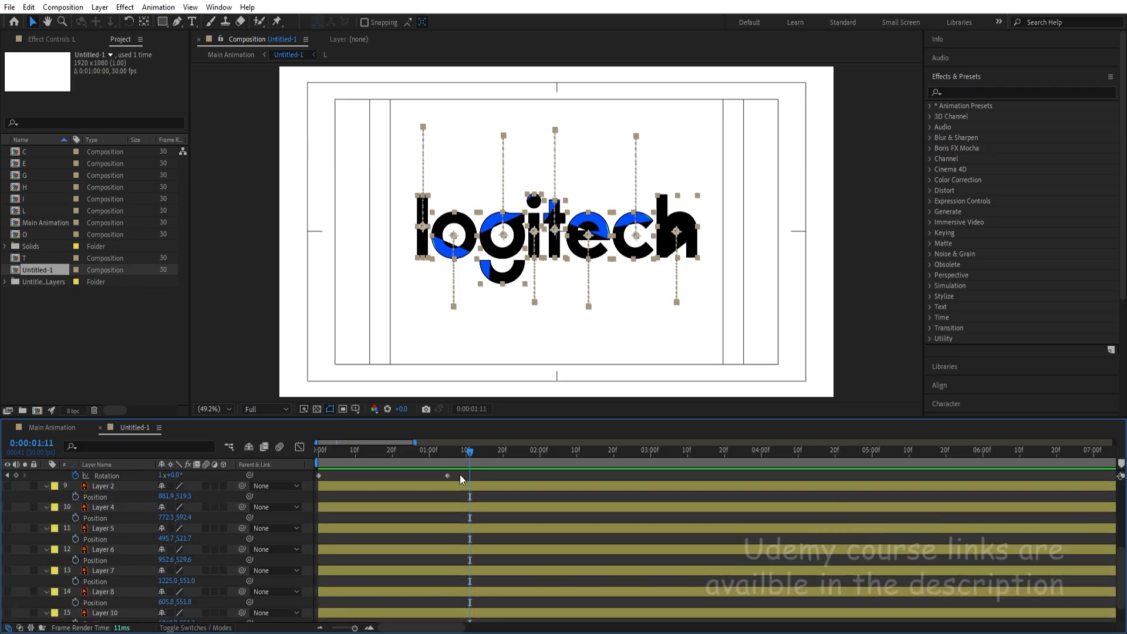
pyautogui.moveTo(462, 476); pyautogui.dragTo(248, 299)
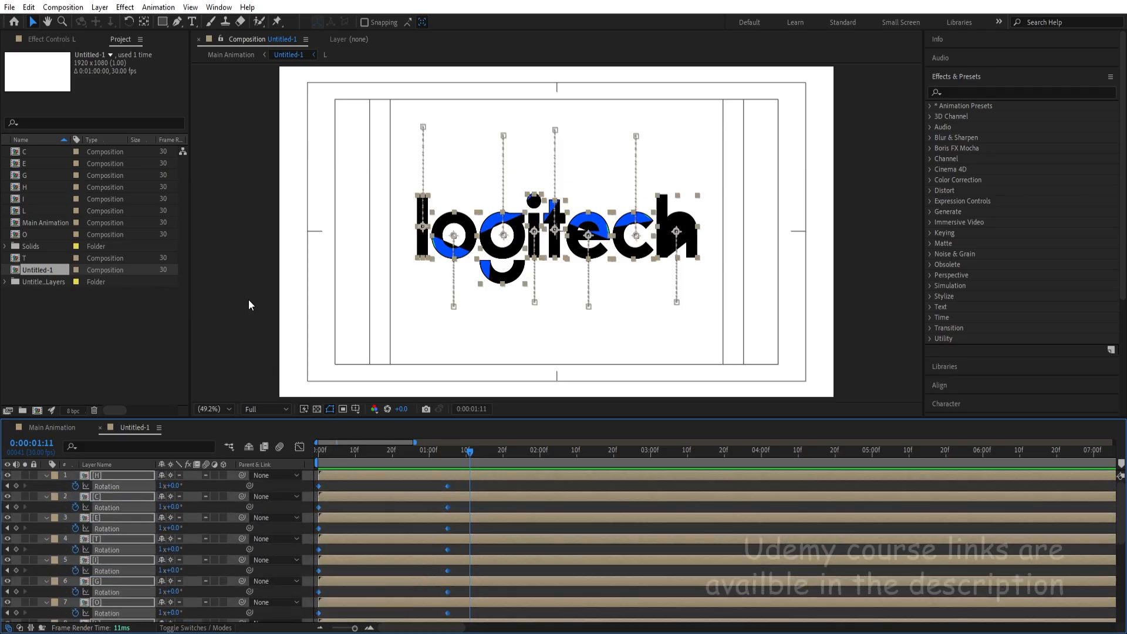
pyautogui.press('F9')
pyautogui.moveTo(332, 449); pyautogui.dragTo(237, 445)
pyautogui.press('space')
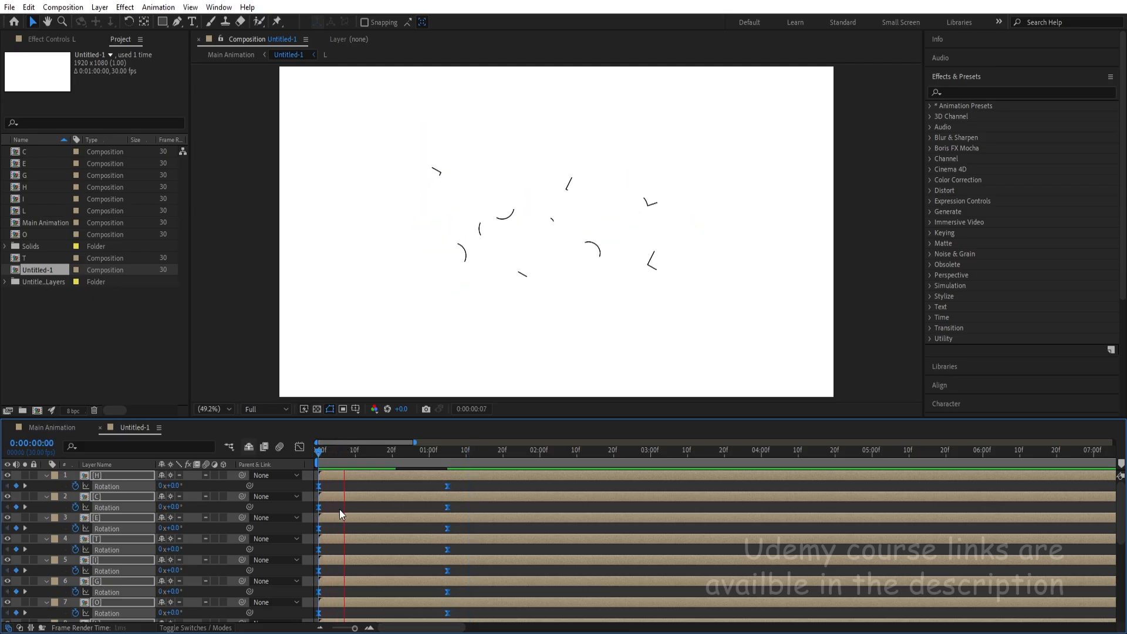
pyautogui.press('space')
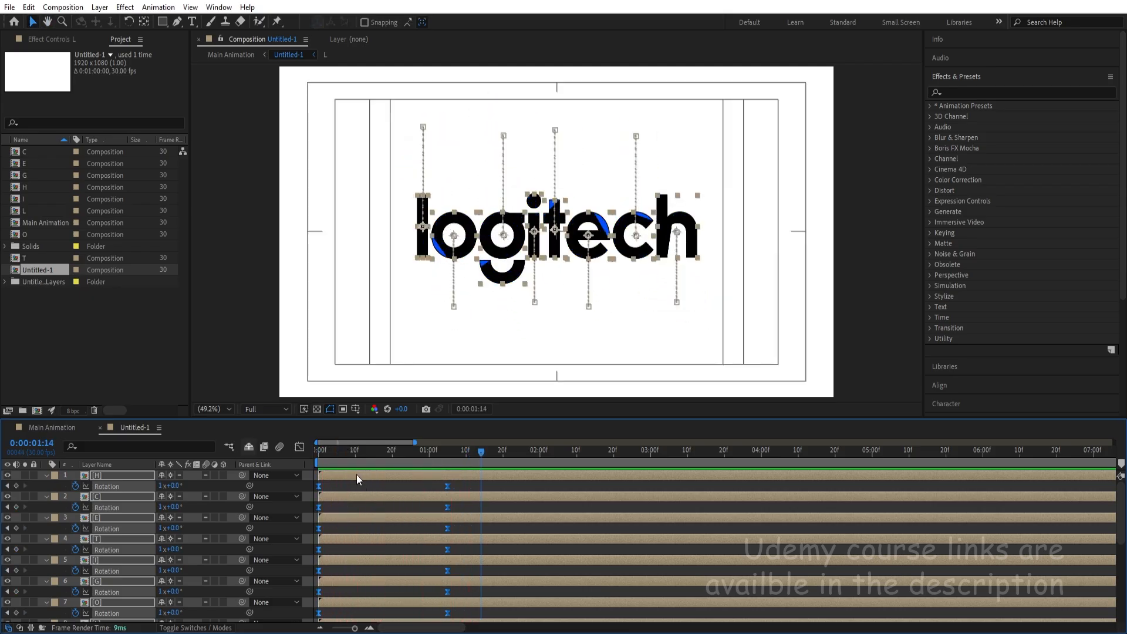
pyautogui.press('Home')
pyautogui.press('space')
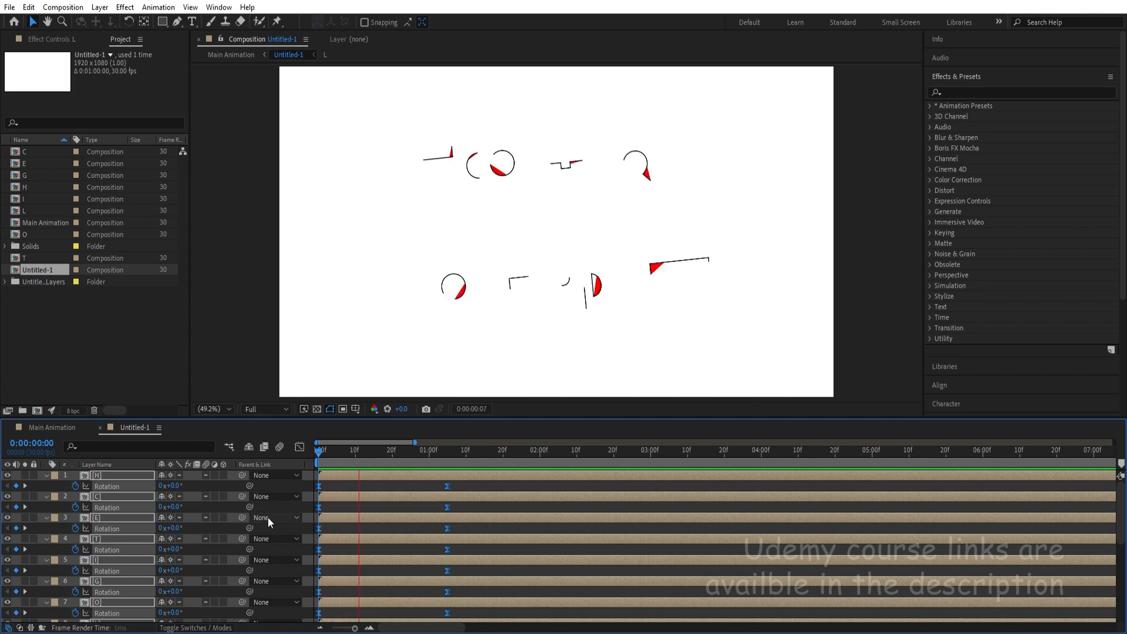
pyautogui.press('space')
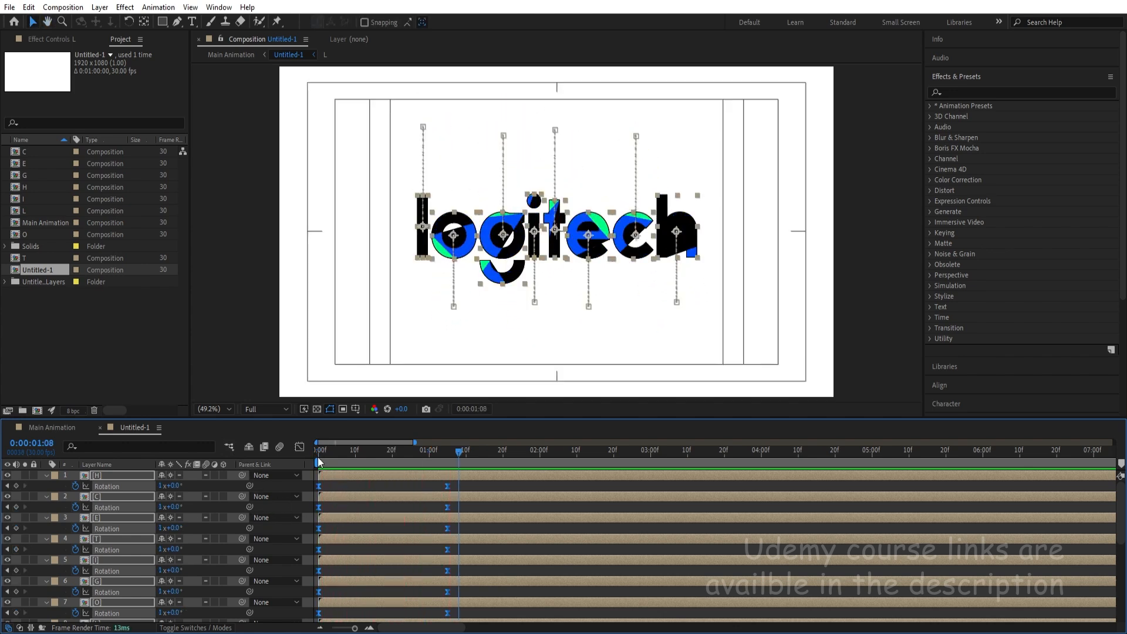
# Step: Reshape the Rotation speed curve of all letters into a steep central peak with strong easing at both ends, and preview it
pyautogui.click(299, 447)
pyautogui.moveTo(480, 577); pyautogui.dragTo(318, 610)
pyautogui.moveTo(426, 594); pyautogui.dragTo(362, 590)
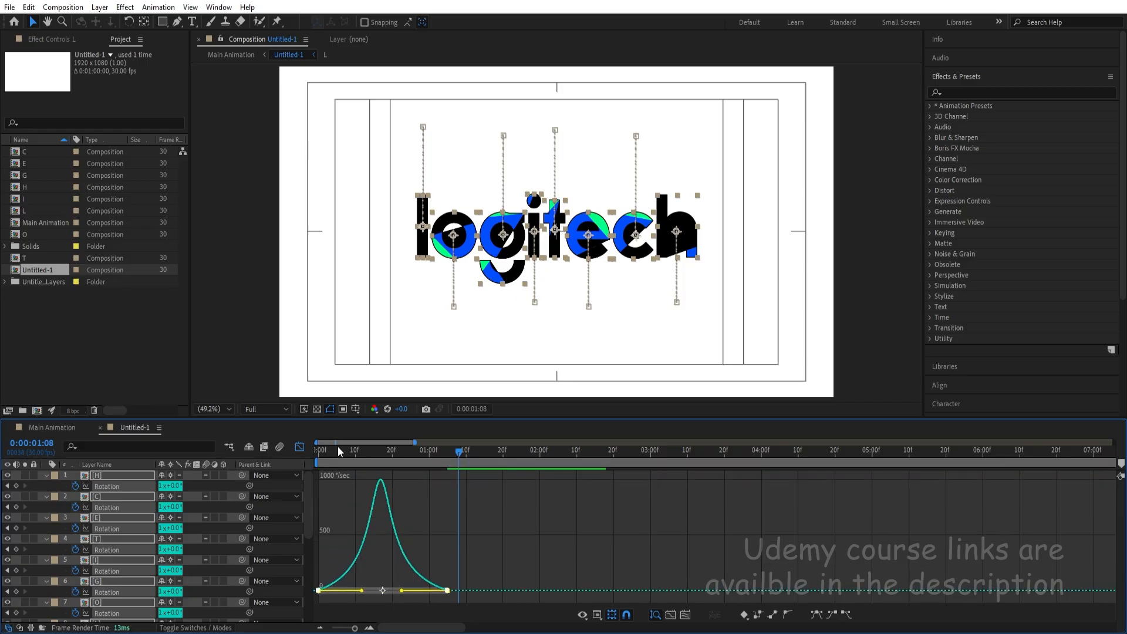
pyautogui.press('Home')
pyautogui.press('space')
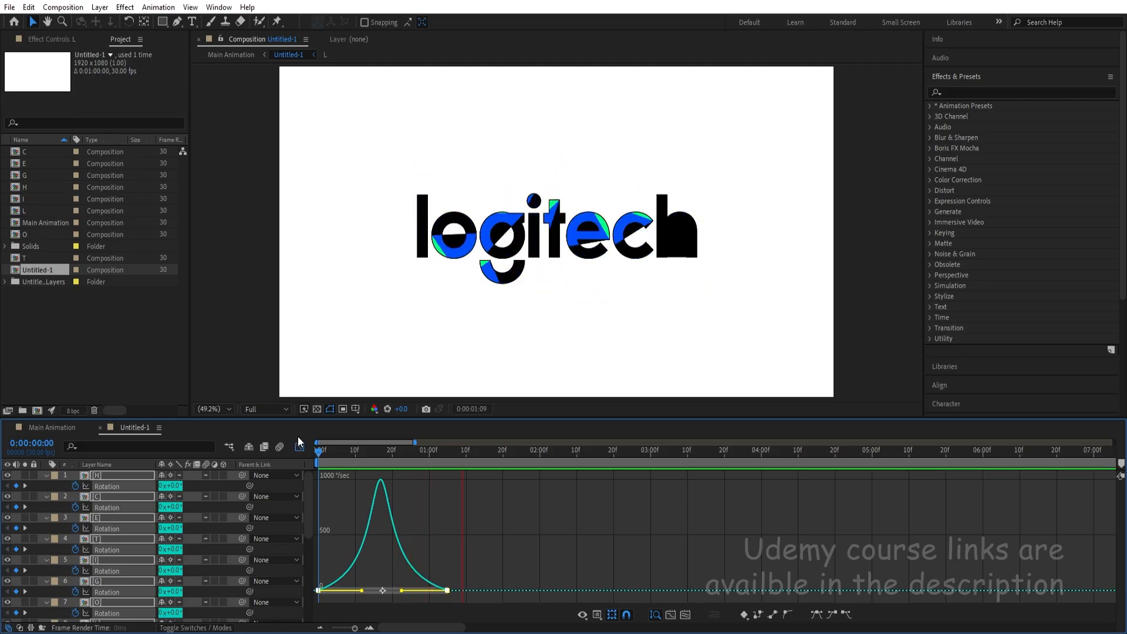
# Step: Extend the easing around the middle Position keyframes of all letter layers in the speed graph and preview the motion
pyautogui.hotkey('ctrl', 'a')
pyautogui.click(300, 446)
pyautogui.press('p')
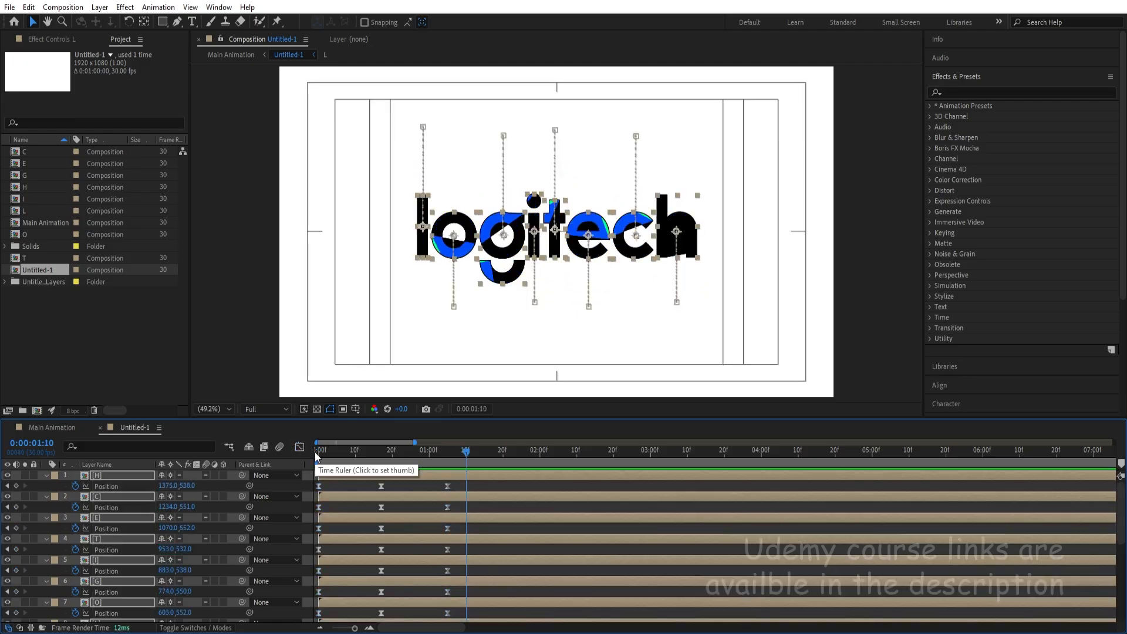
pyautogui.scroll(-5, 474, 483)
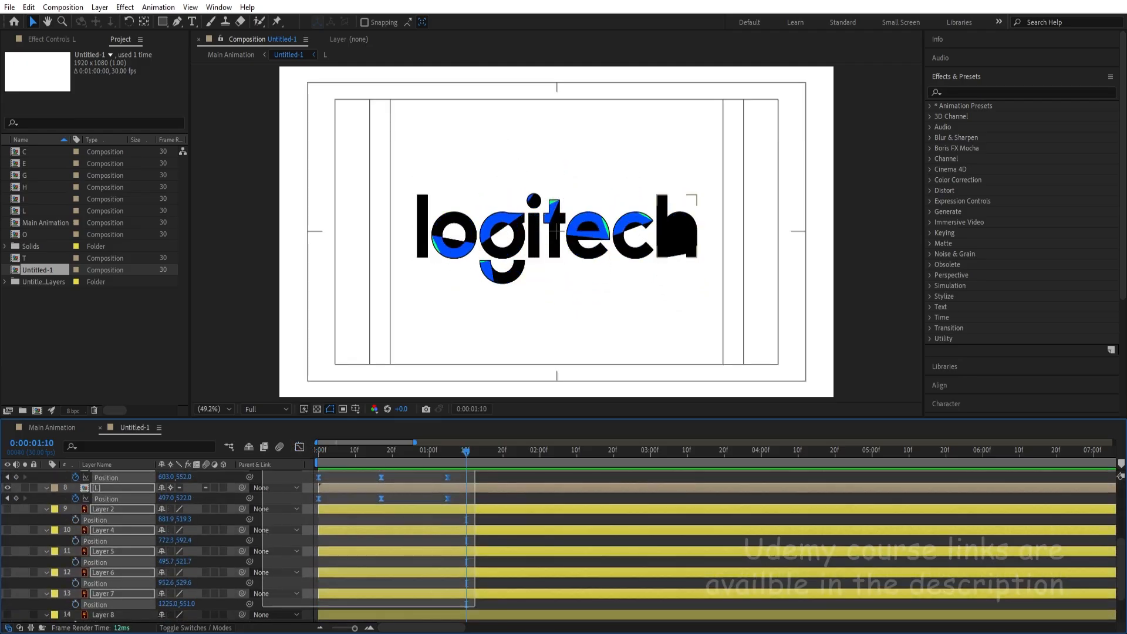
pyautogui.click(299, 447)
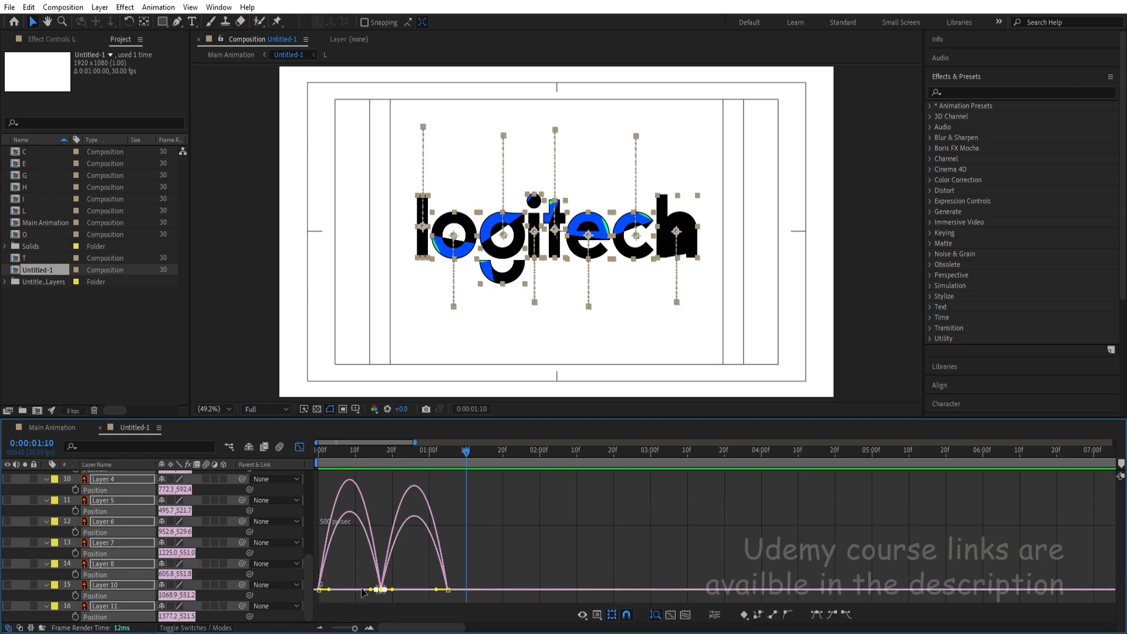
pyautogui.moveTo(371, 589); pyautogui.dragTo(410, 594)
pyautogui.press('space')
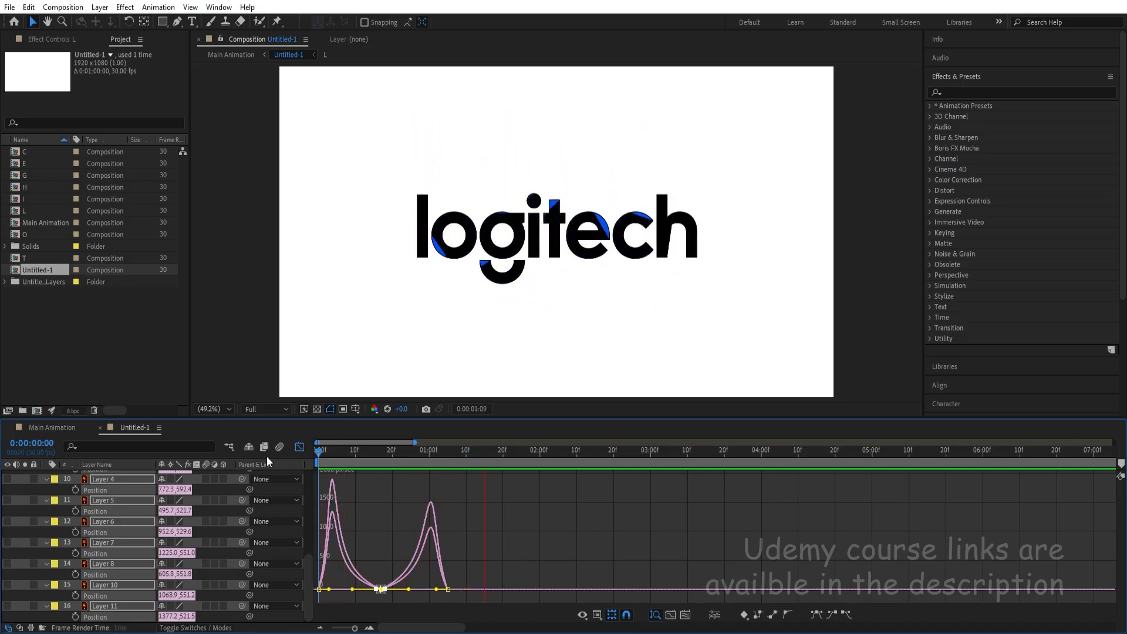
pyautogui.press('space')
# Step: Close the graph editor, return to 0:00:00:00 and collapse all layer properties
pyautogui.hotkey('shift', 'F3')
pyautogui.press('Home')
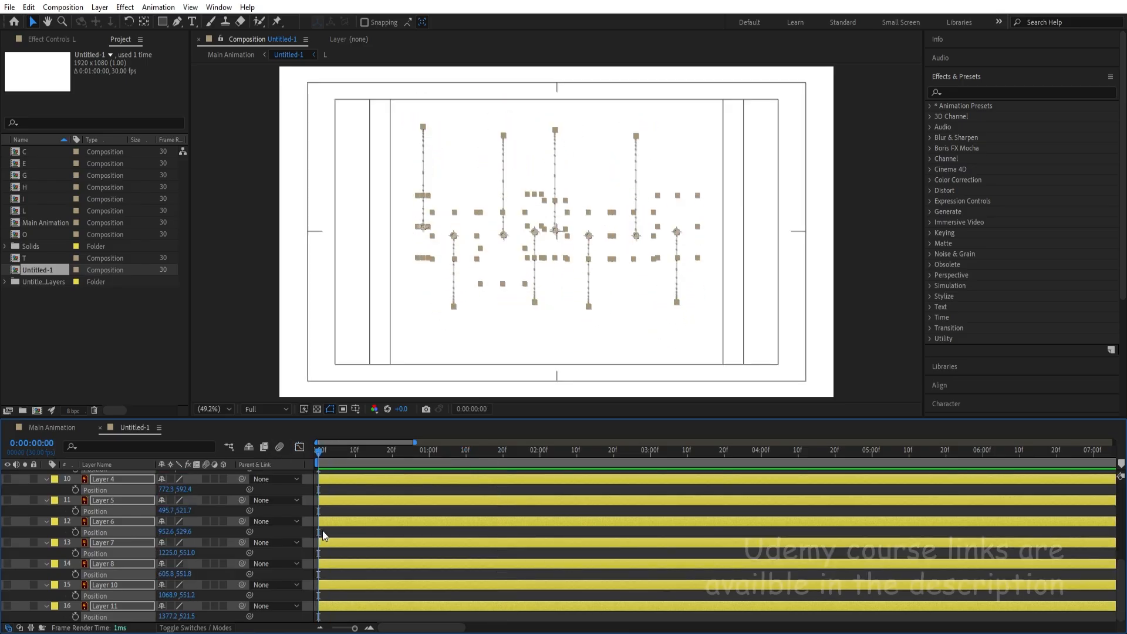
pyautogui.scroll(5, 323, 534)
pyautogui.press('F2')
pyautogui.press('u')
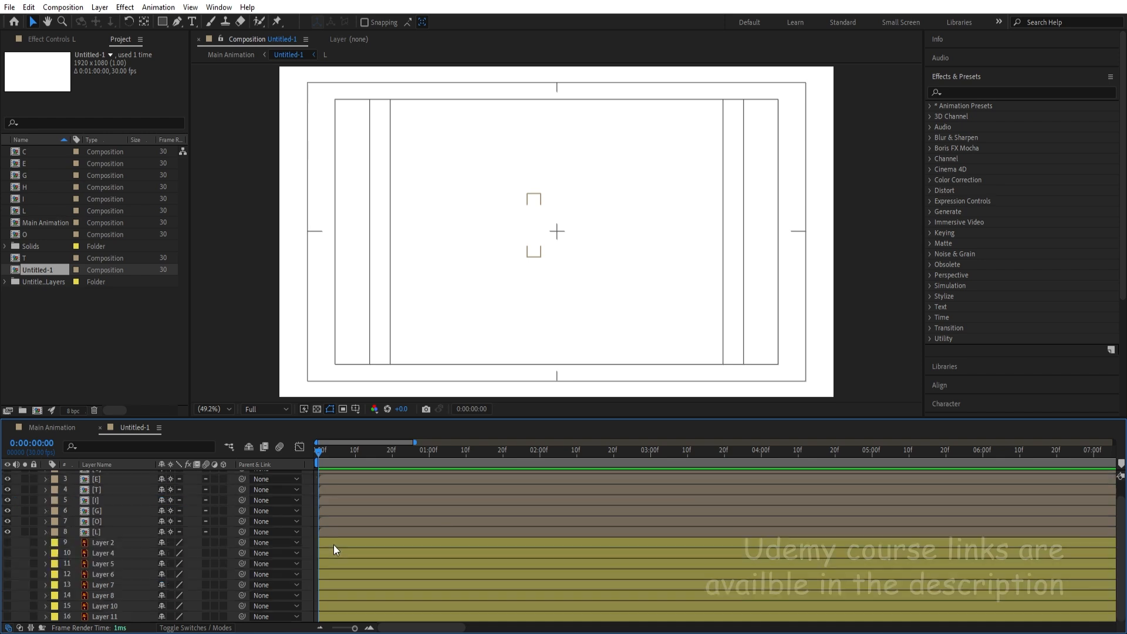
# Step: Shift layer O to start at 0:00:00:05 and layer G to start at 0:00:00:10
pyautogui.press('=')
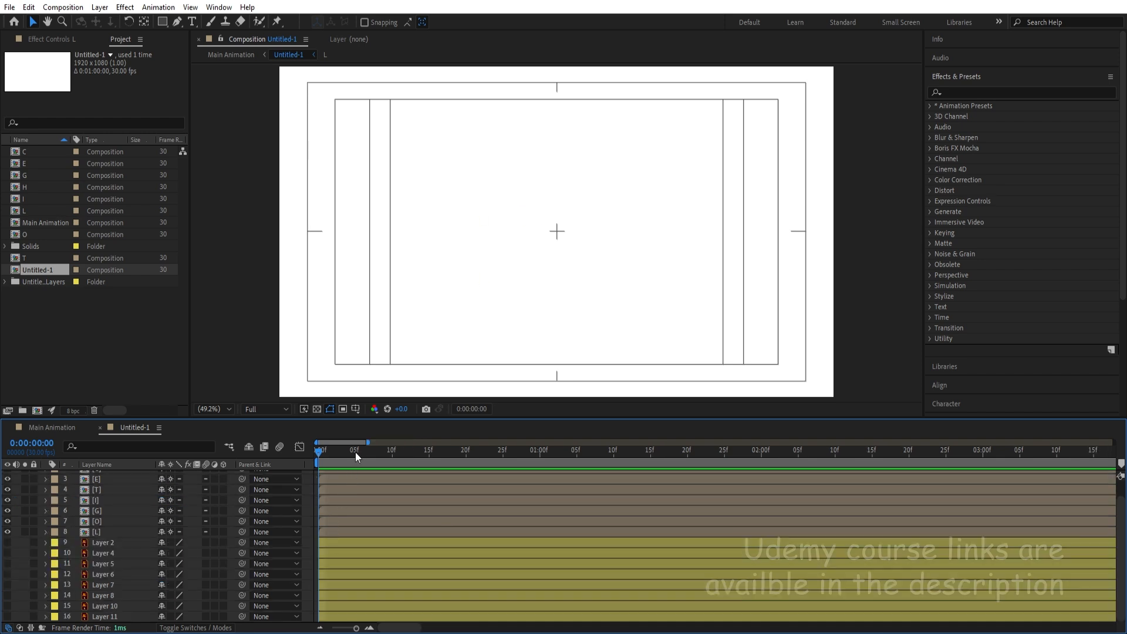
pyautogui.click(356, 453)
pyautogui.click(95, 523)
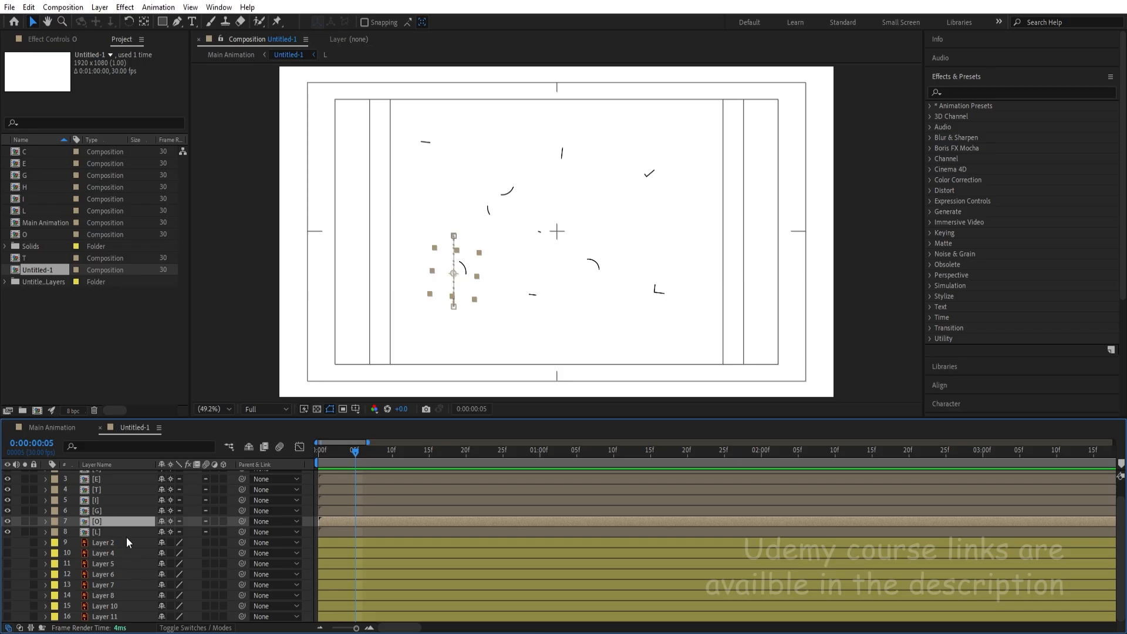
pyautogui.hotkey('alt', '[')
pyautogui.click(390, 455)
pyautogui.click(393, 510)
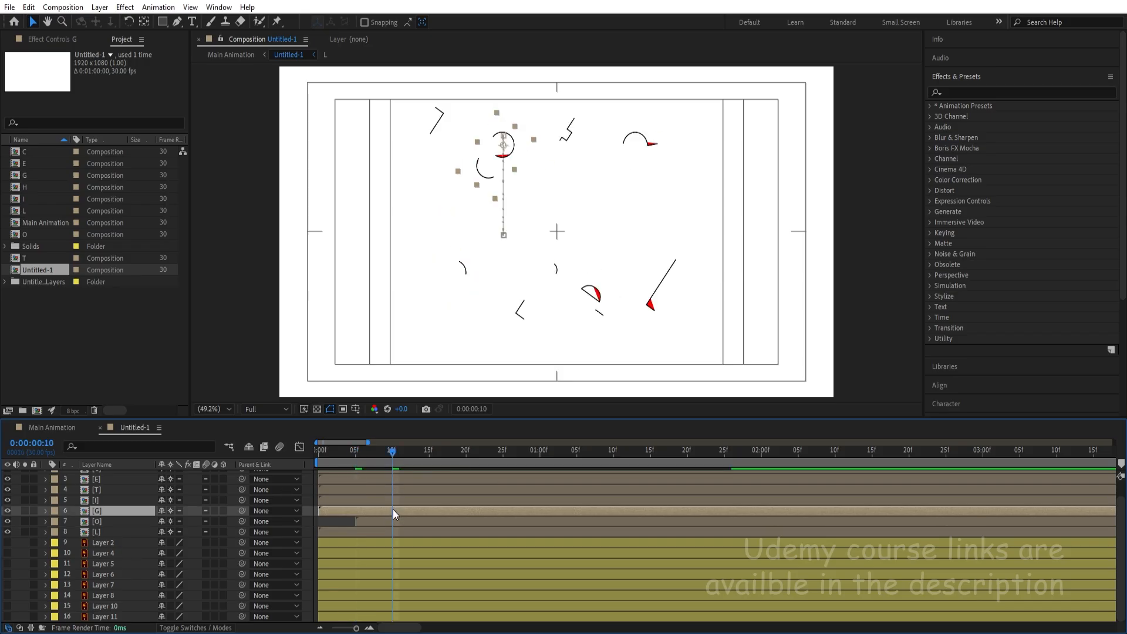
pyautogui.hotkey('alt', '[')
# Step: Shift layer I to start at 0:00:00:15 and layer T to start at 0:00:00:20
pyautogui.click(428, 457)
pyautogui.click(428, 499)
pyautogui.hotkey('alt', '[')
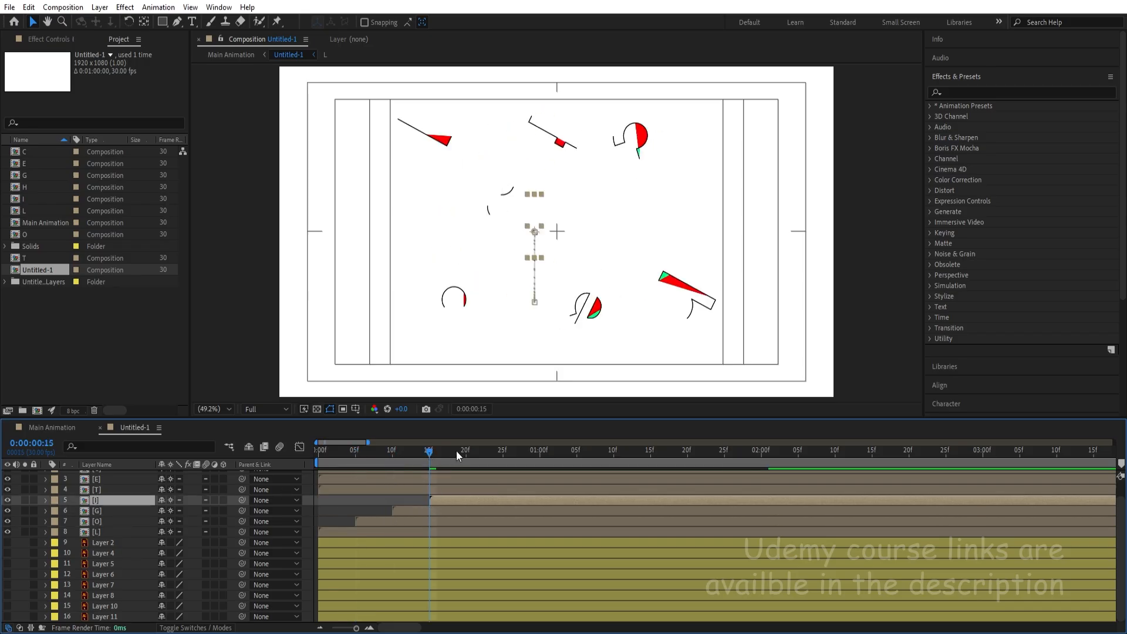
pyautogui.click(469, 453)
pyautogui.click(475, 487)
pyautogui.hotkey('alt', '[')
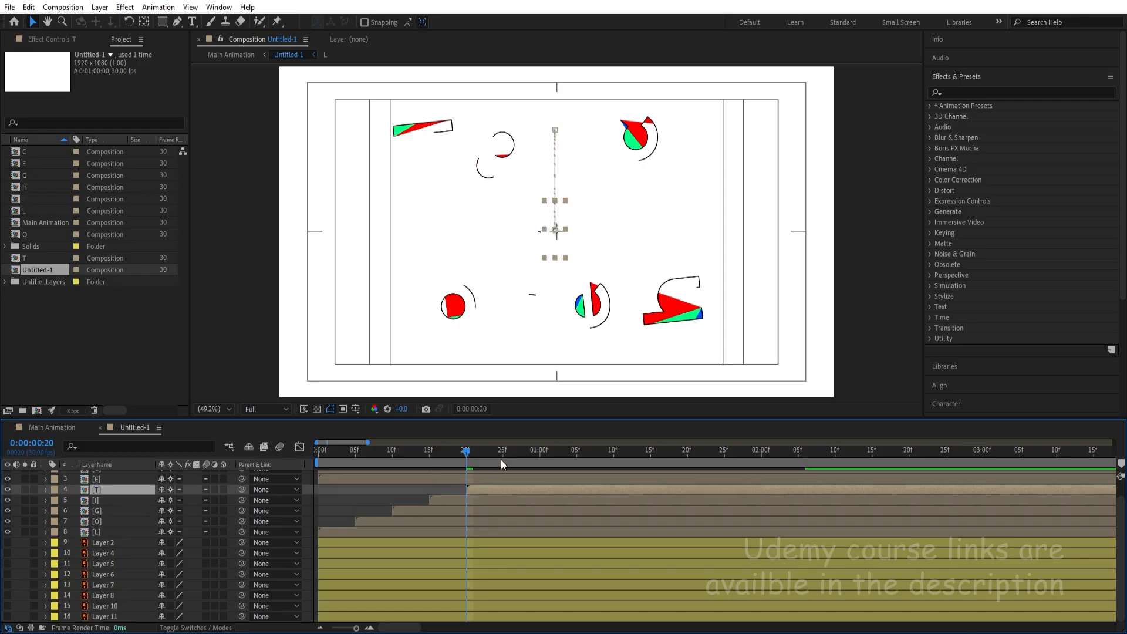
# Step: Shift layer E to start at 0:00:00:25 and layer C to start at 0:00:01:00
pyautogui.click(501, 456)
pyautogui.click(498, 480)
pyautogui.scroll(1, 502, 495)
pyautogui.hotkey('alt', '[')
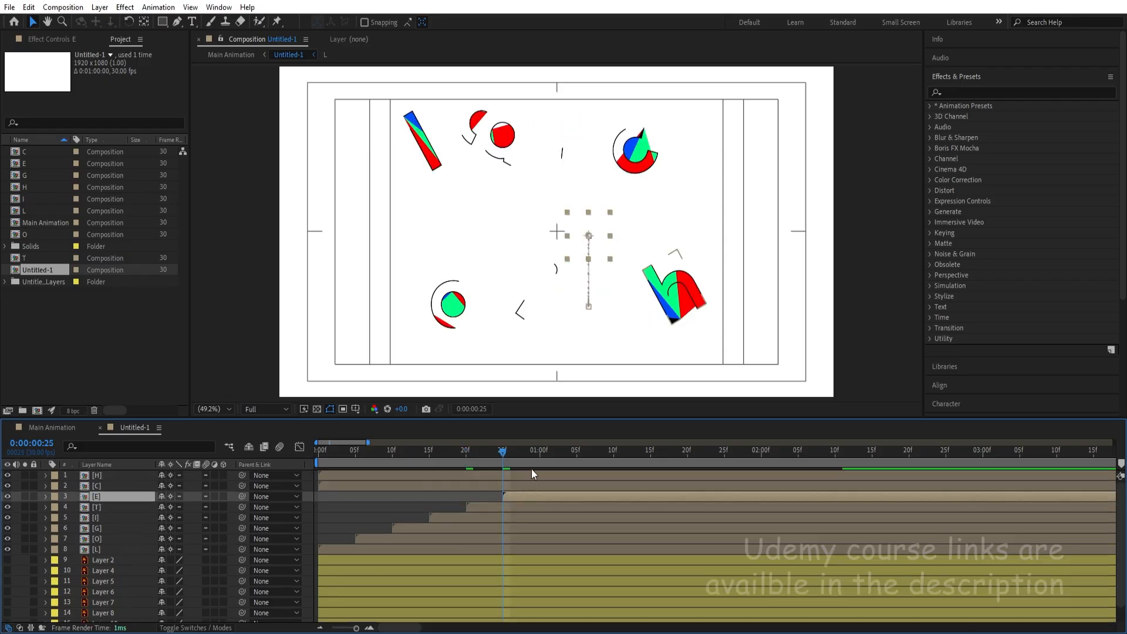
pyautogui.click(540, 450)
pyautogui.click(541, 485)
pyautogui.hotkey('alt', '[')
# Step: Shift layer H to start at 0:00:01:05 and preview the staggered letter animation from the beginning
pyautogui.click(576, 450)
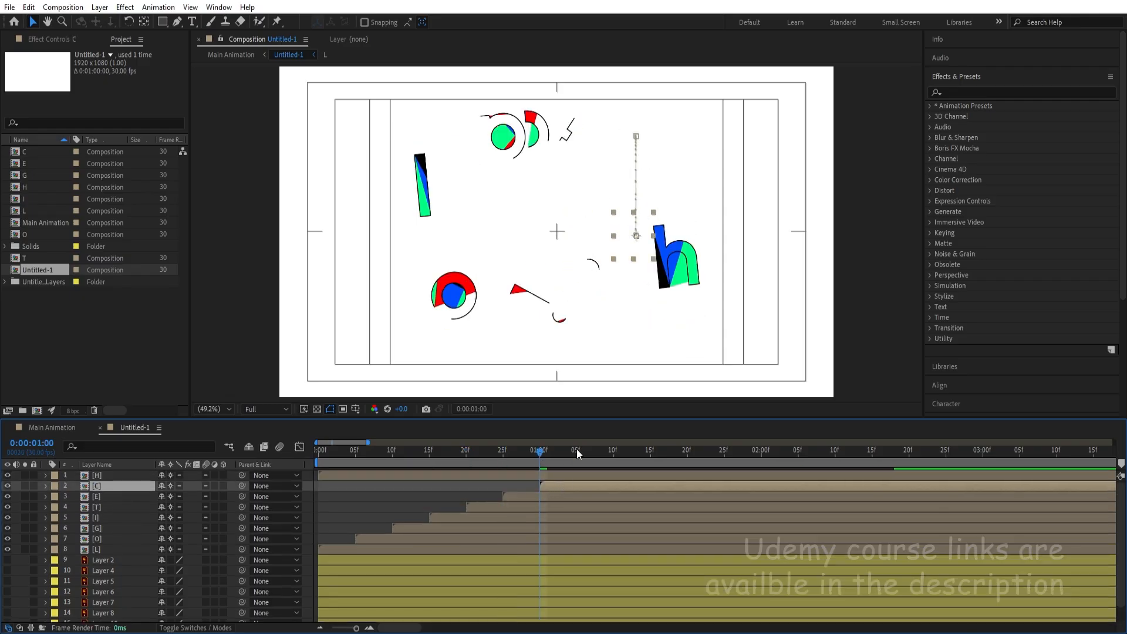
pyautogui.click(574, 475)
pyautogui.hotkey('alt', '[')
pyautogui.press('Home')
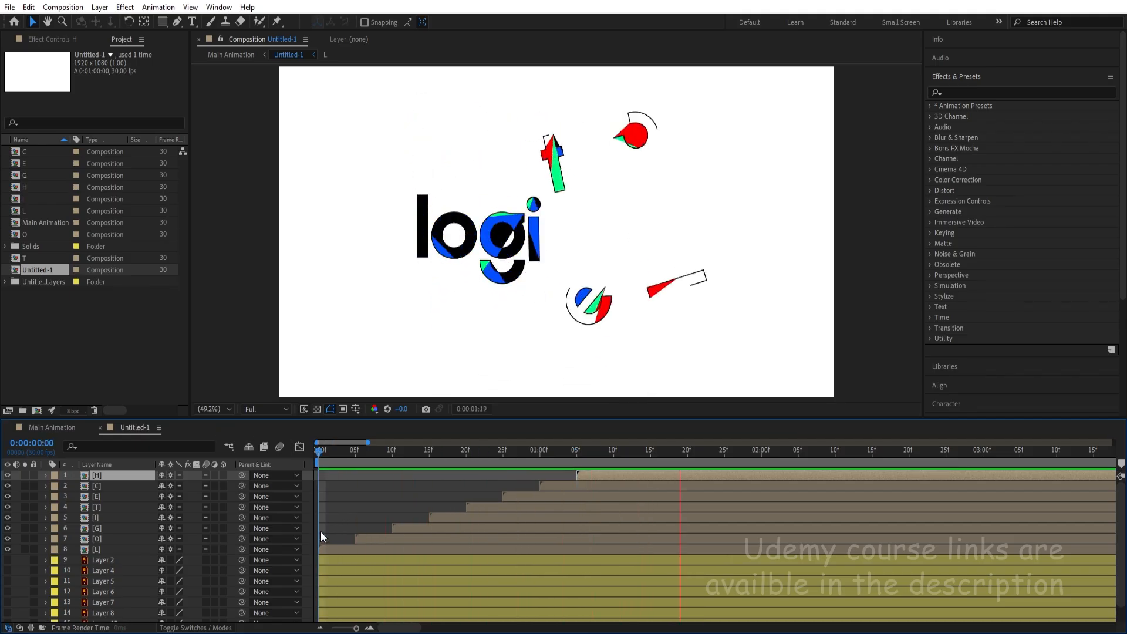
pyautogui.press('space')
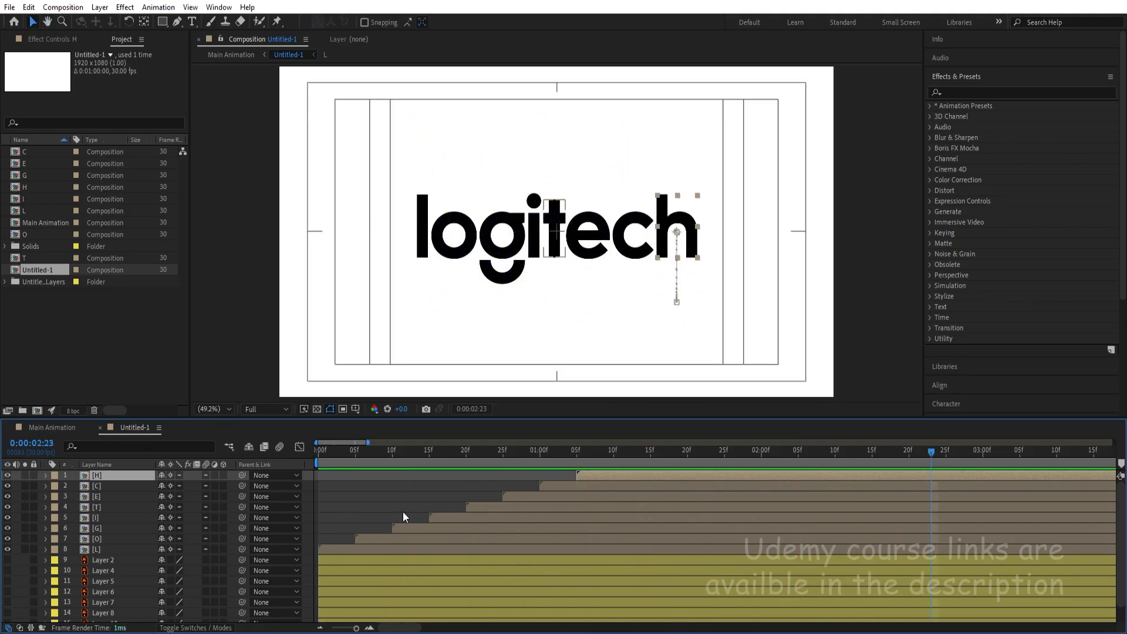
pyautogui.scroll(-1, 402, 512)
pyautogui.moveTo(336, 453); pyautogui.dragTo(287, 447)
pyautogui.press('space')
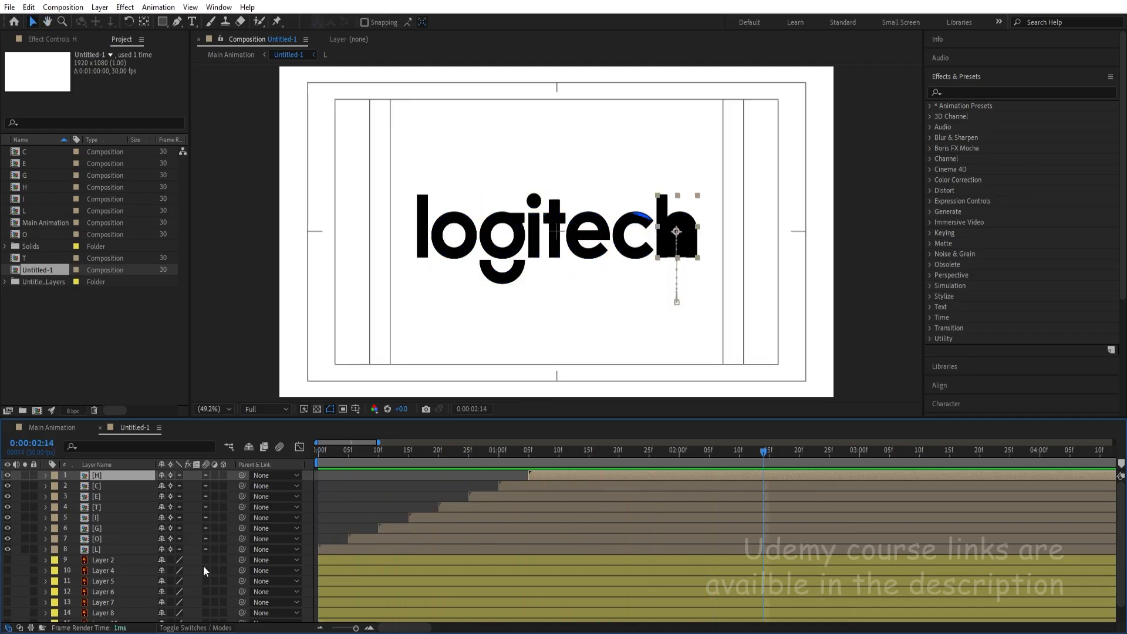
# Step: Delete the hidden source layers Layer 2 through Layer 11 and preview the composition again
pyautogui.click(111, 562)
pyautogui.keyDown('shift'); pyautogui.click(99, 618); pyautogui.keyUp('shift')
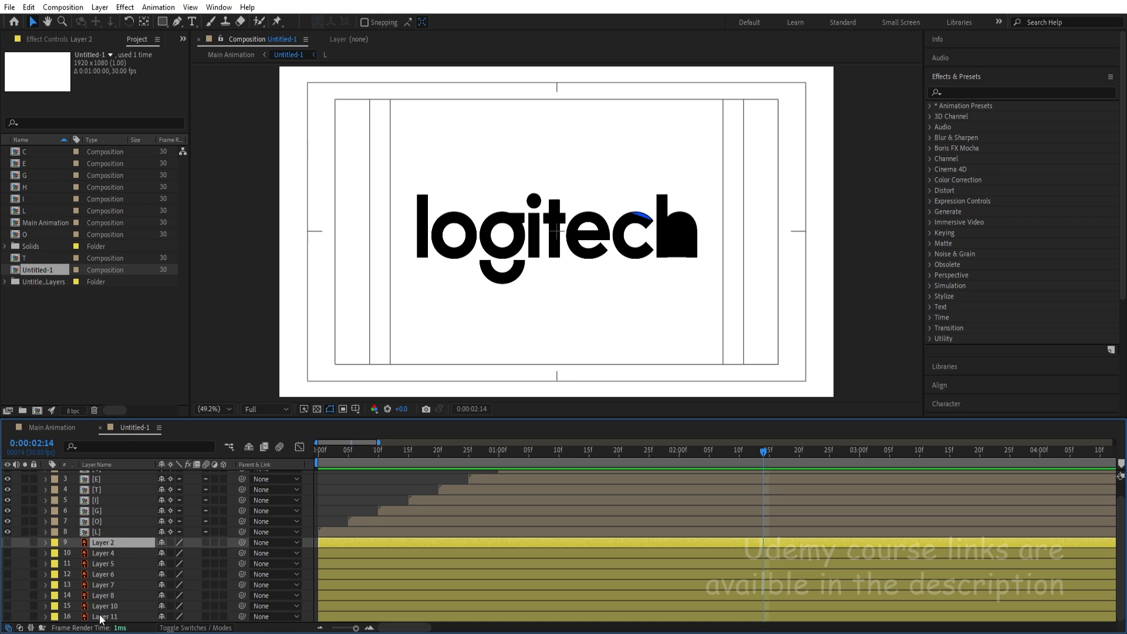
pyautogui.press('Delete')
pyautogui.click(319, 448)
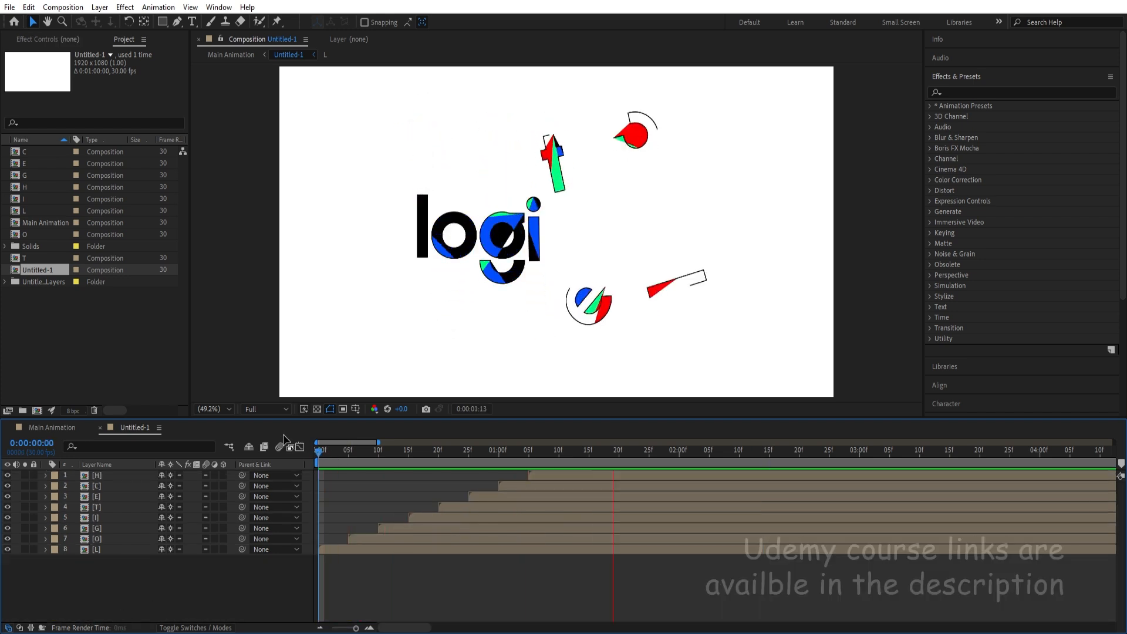
pyautogui.press('space')
pyautogui.press('space')
pyautogui.press('space')
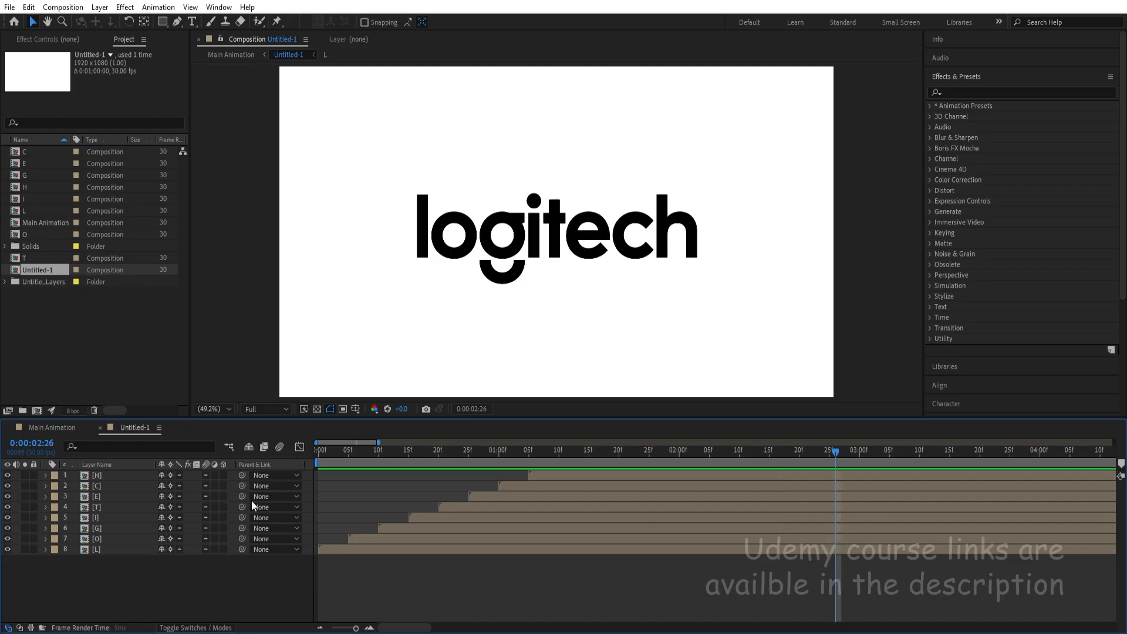
# Step: Pre-compose the eight letter layers H through L into a new composition named Animation
pyautogui.moveTo(108, 582); pyautogui.dragTo(103, 480)
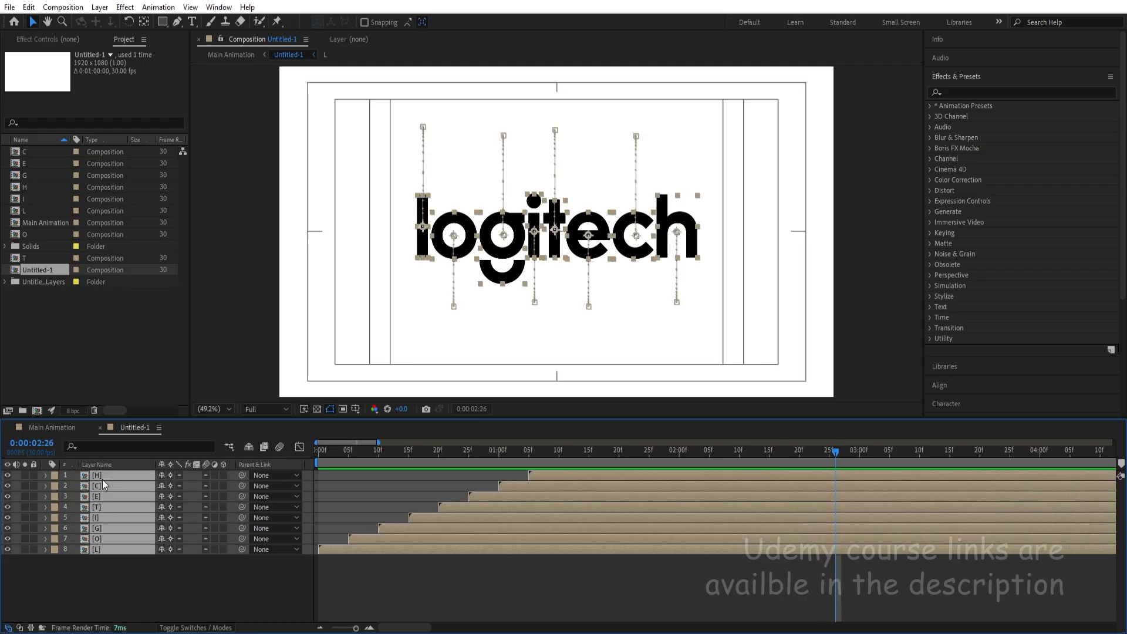
pyautogui.hotkey('ctrl', 'shift', 'c')
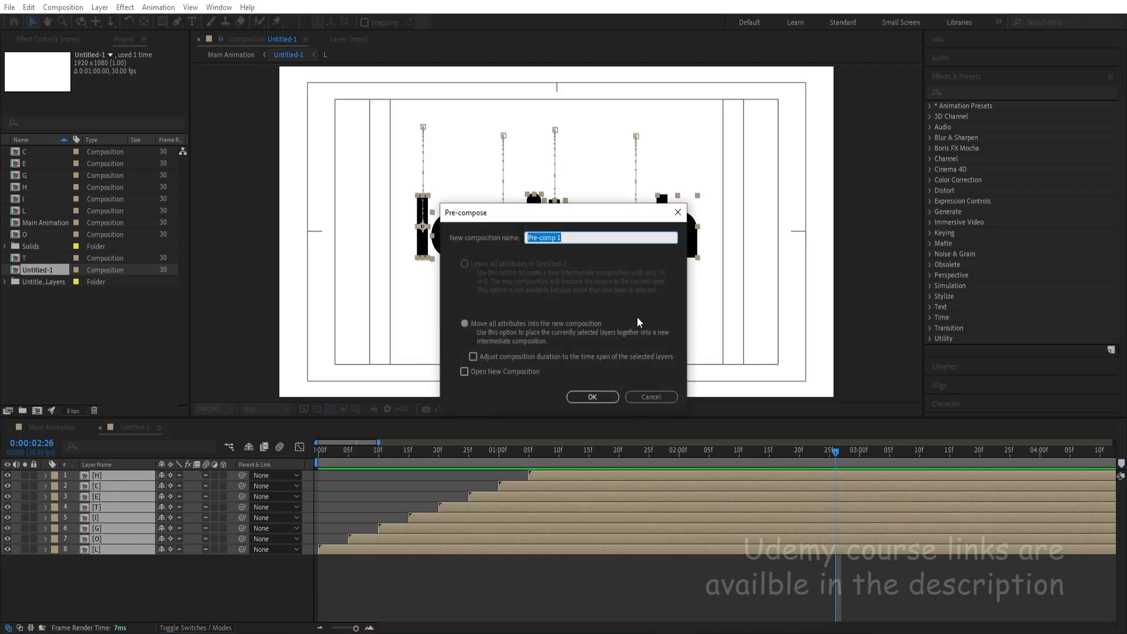
pyautogui.write('Animation')
pyautogui.press('Return')
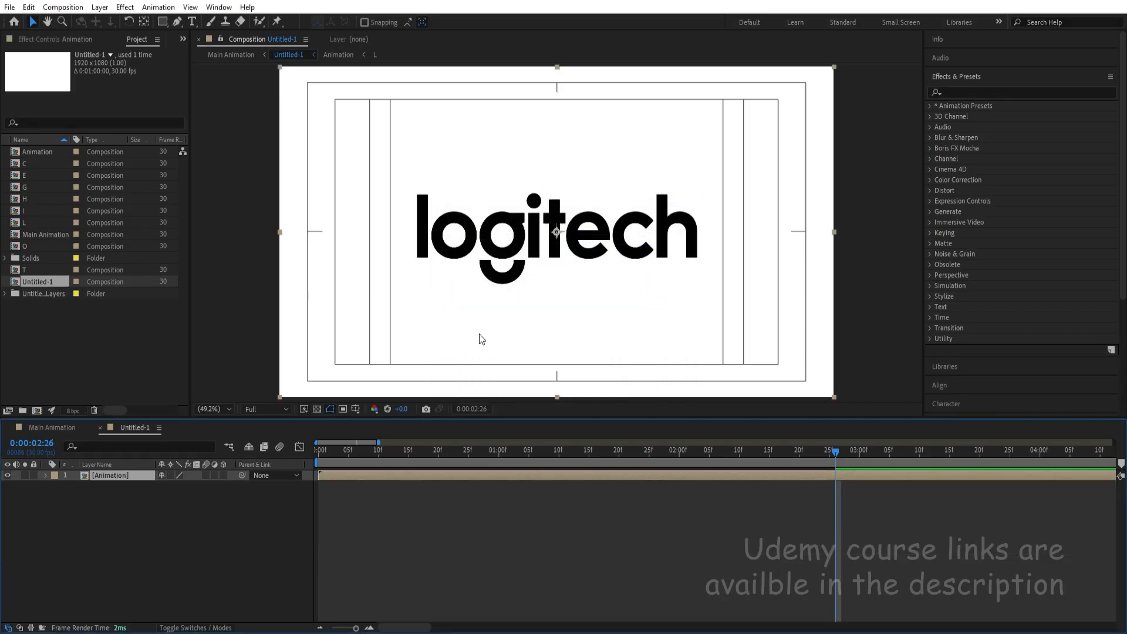
# Step: Duplicate the Animation layer and hide the lower copy
pyautogui.hotkey('ctrl', 'd')
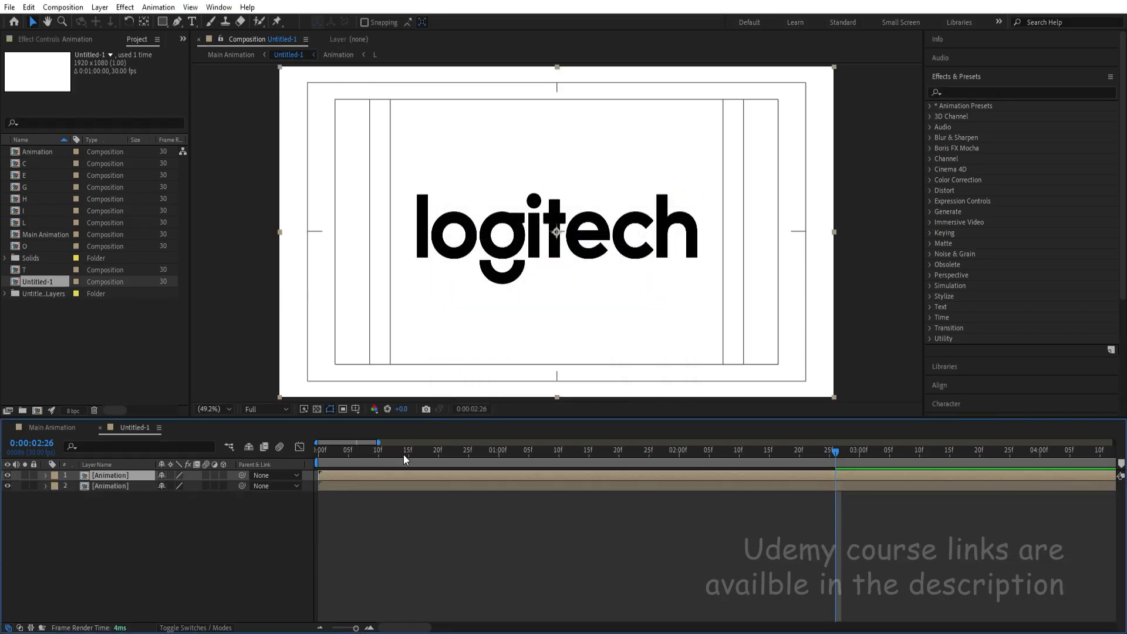
pyautogui.click(8, 486)
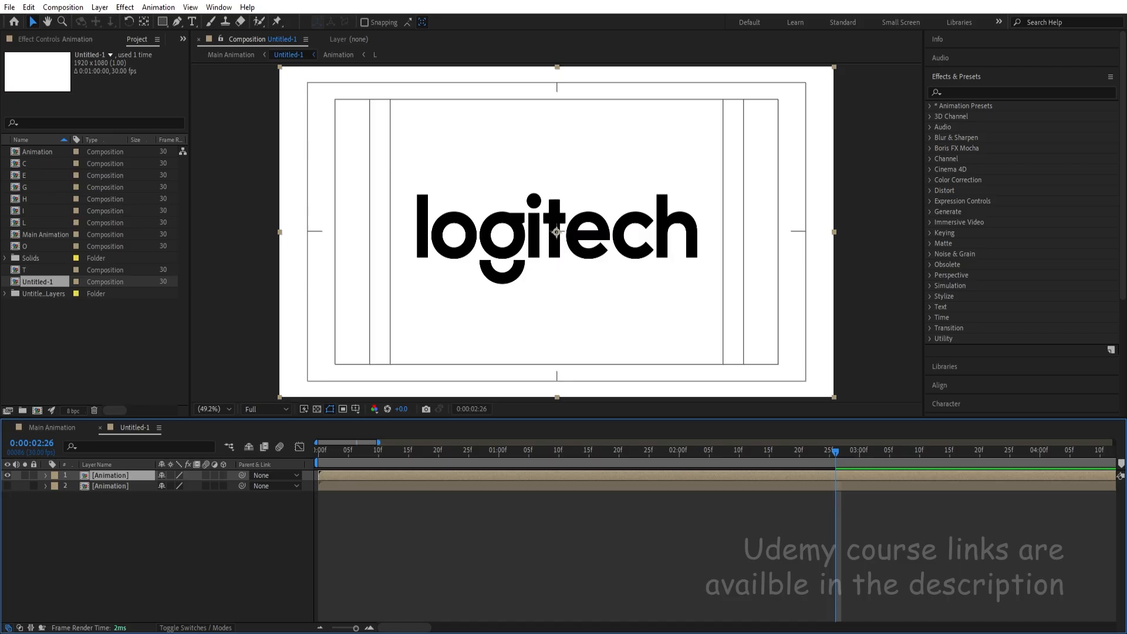
# Step: Apply the Find Edges effect to the upper Animation layer, leave Invert off, and preview the outlined letters
pyautogui.click(964, 90)
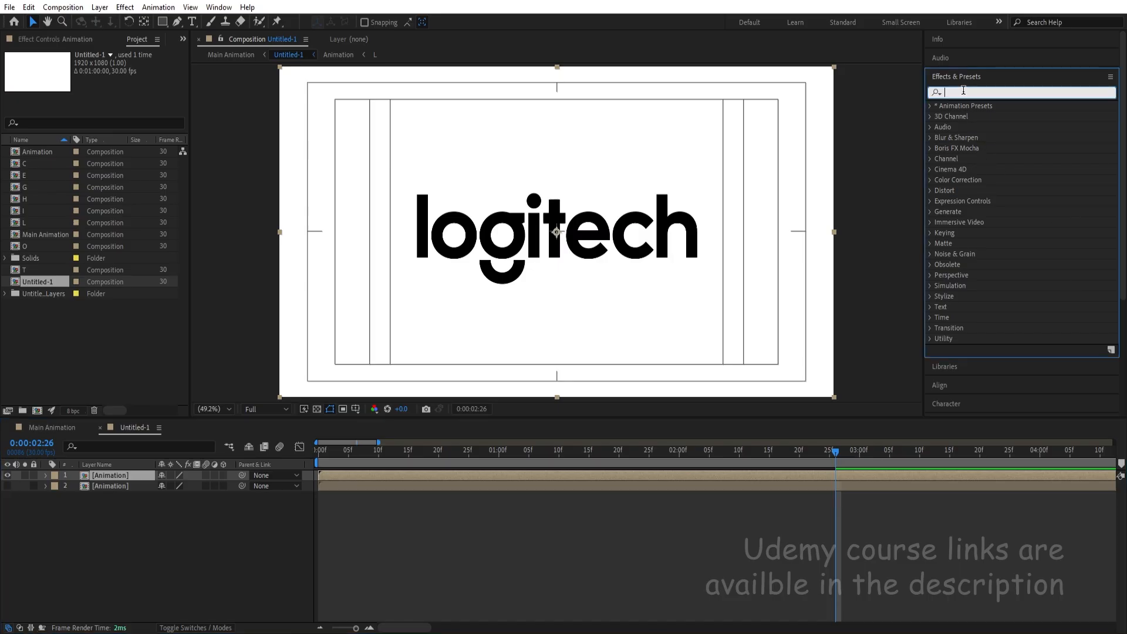
pyautogui.write('find')
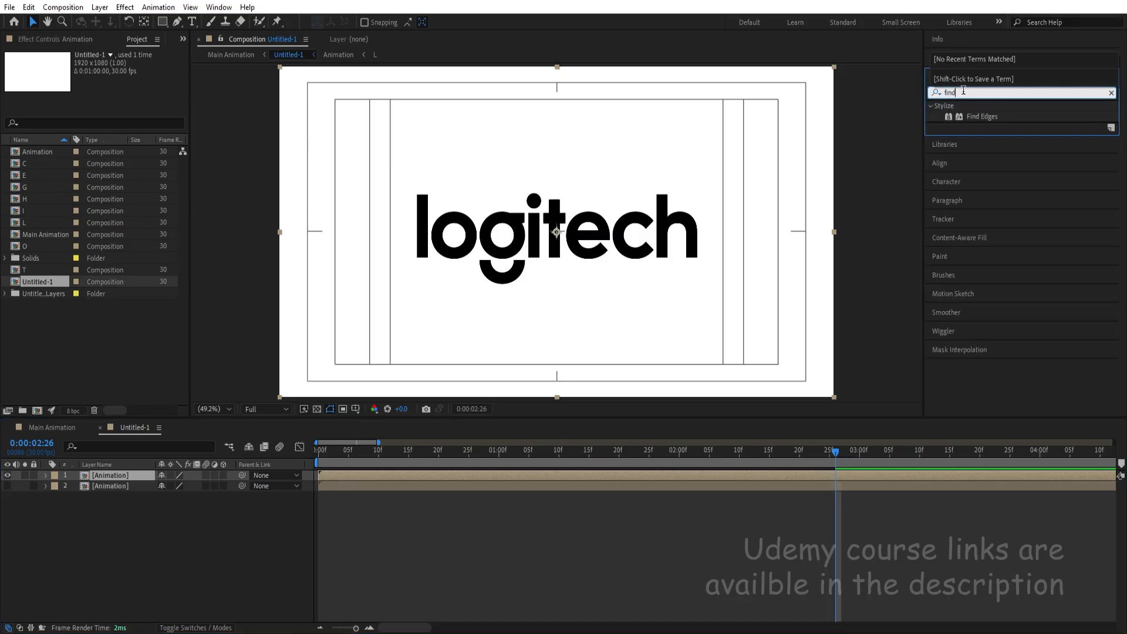
pyautogui.doubleClick(970, 119)
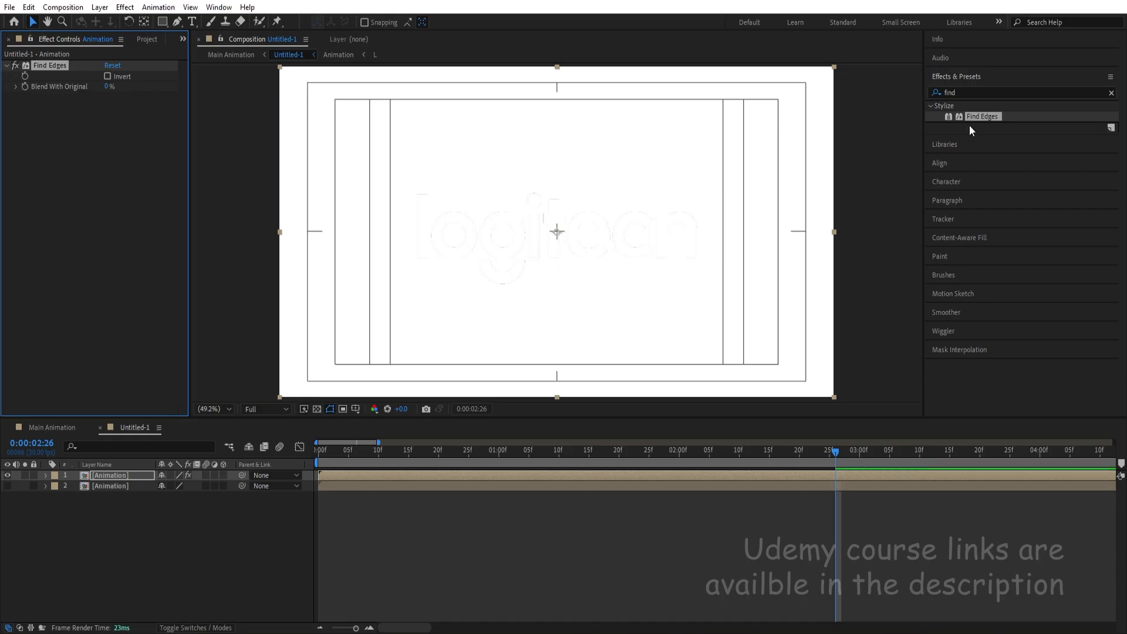
pyautogui.click(108, 76)
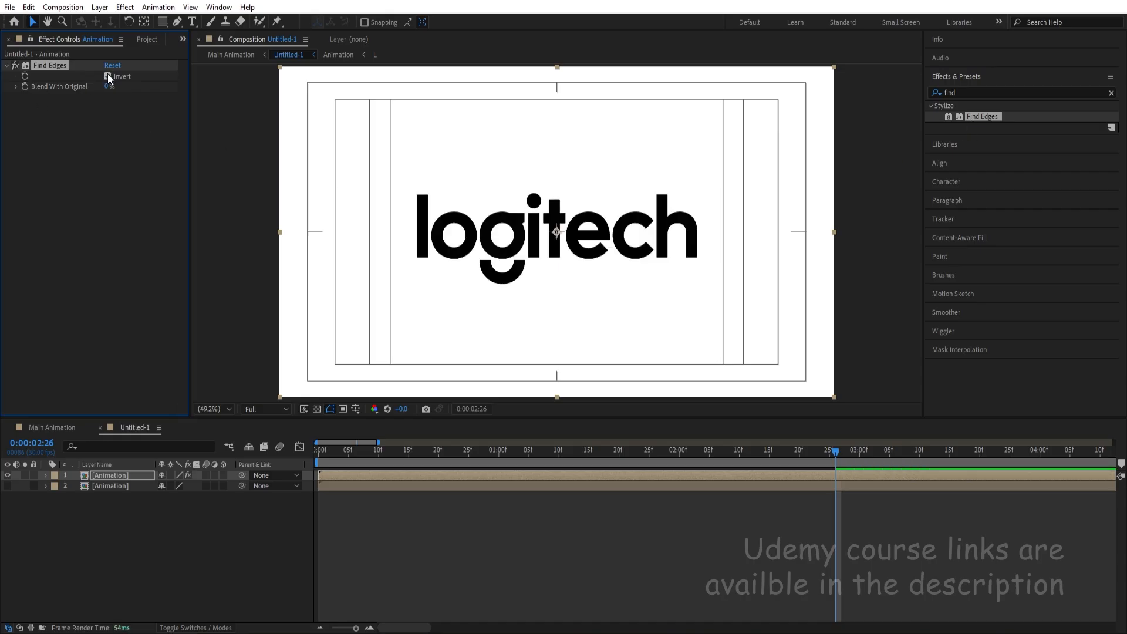
pyautogui.click(108, 76)
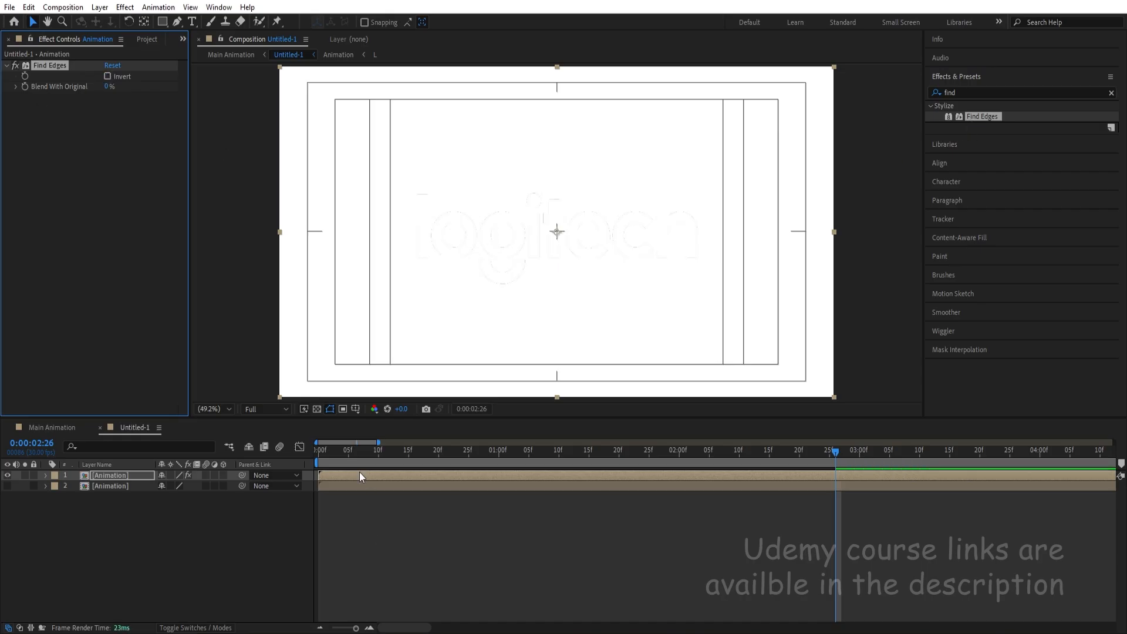
pyautogui.press('space')
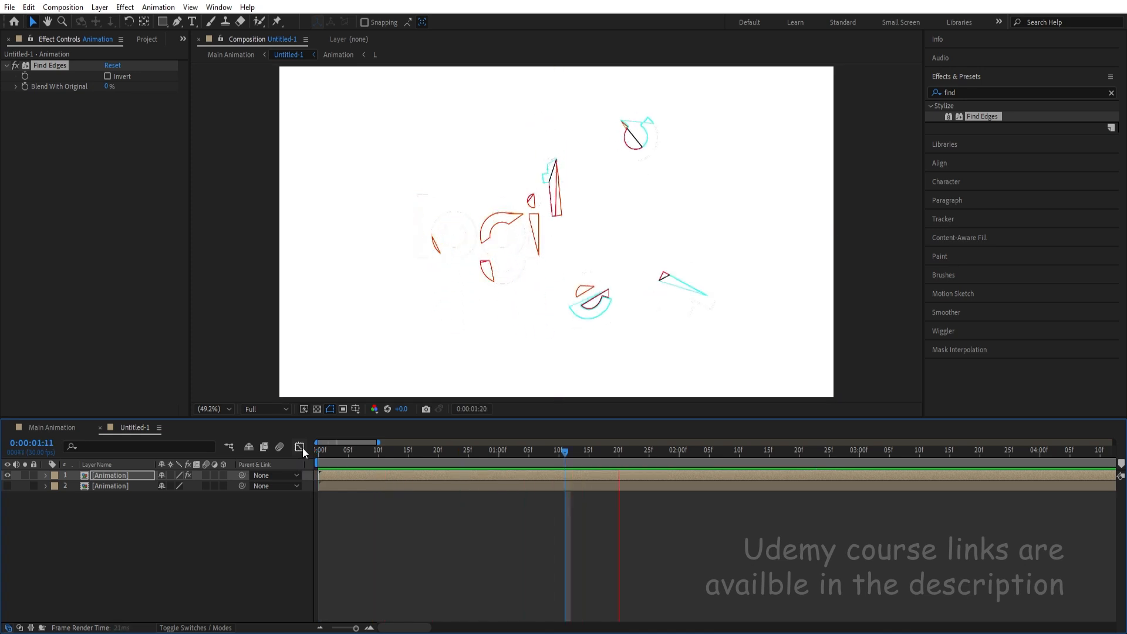
pyautogui.press('space')
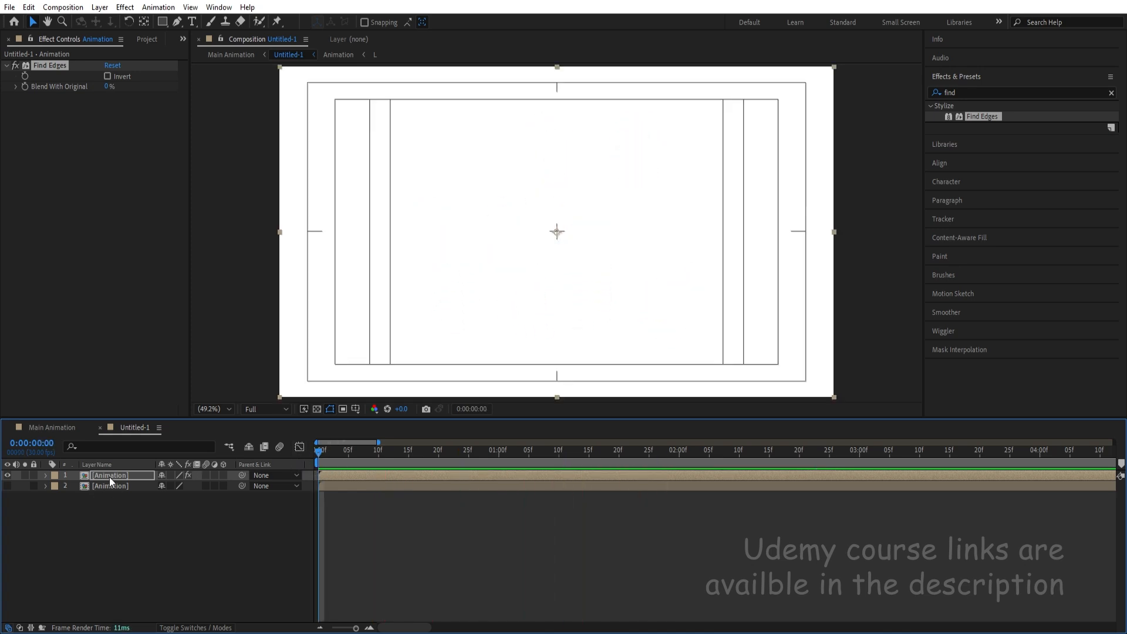
# Step: Try inverting Find Edges at 0:00:01:21 to compare the look, turn Invert back off, and replay the animation
pyautogui.click(107, 77)
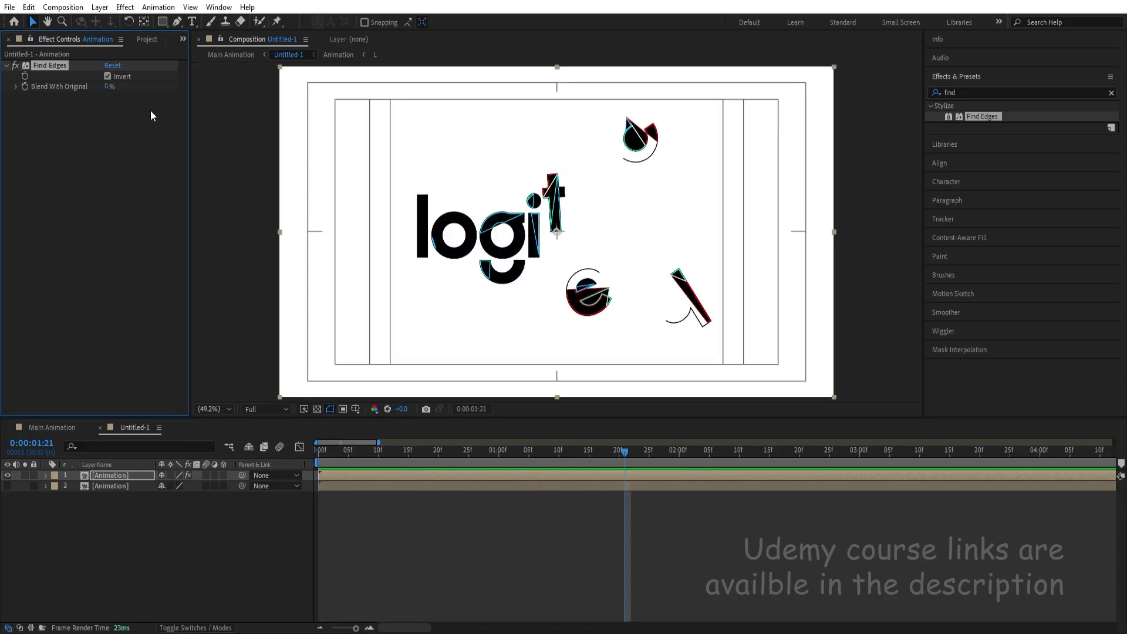
pyautogui.click(107, 76)
pyautogui.press('space')
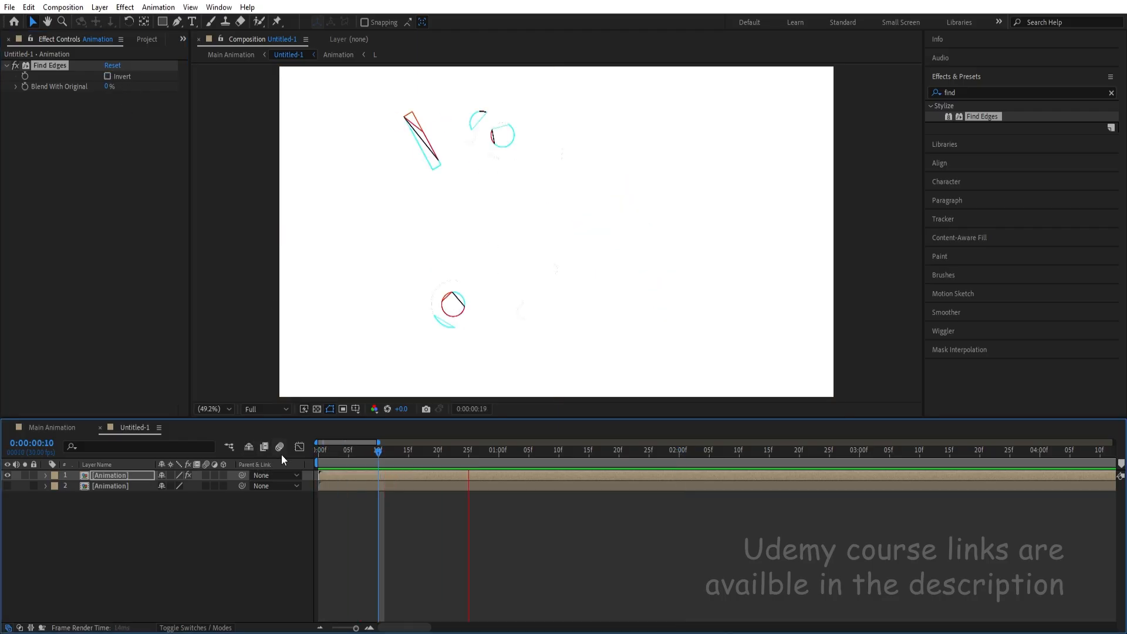
pyautogui.press("'")
# Step: Move the Animation copy without effects above the Find Edges layer and make it visible
pyautogui.click(111, 487)
pyautogui.moveTo(84, 491); pyautogui.dragTo(94, 474)
pyautogui.click(8, 476)
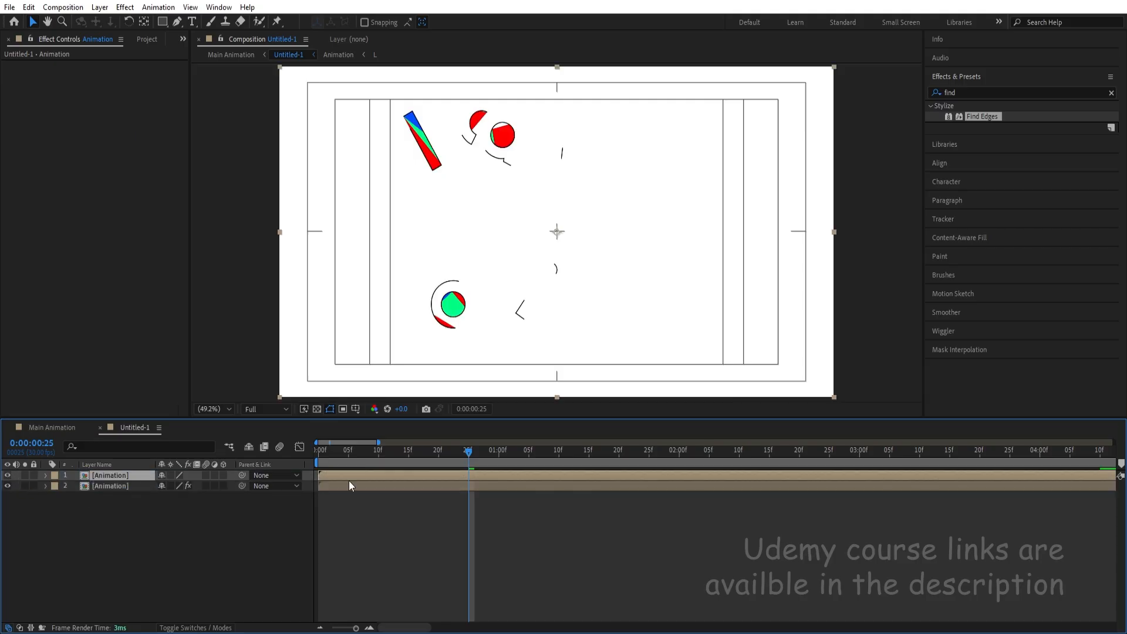
# Step: Delay the unaffected top Animation layer to start at frame 10 and preview the offset against the outlines
pyautogui.moveTo(341, 476); pyautogui.dragTo(373, 475)
pyautogui.press('space')
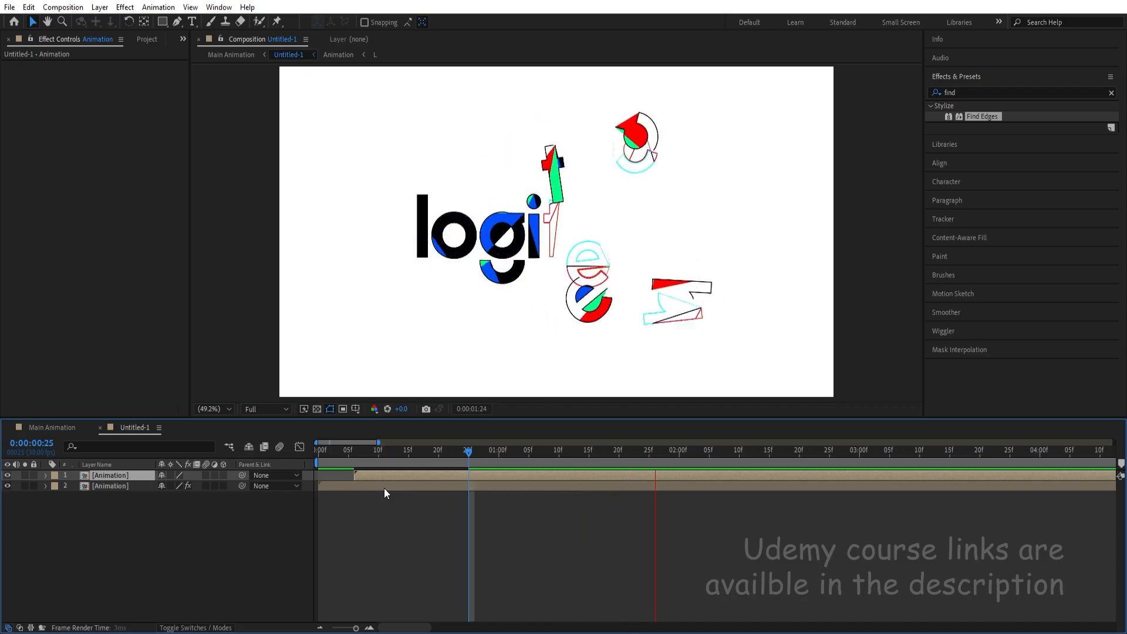
pyautogui.press('space')
pyautogui.moveTo(356, 456); pyautogui.dragTo(396, 484)
pyautogui.press('space')
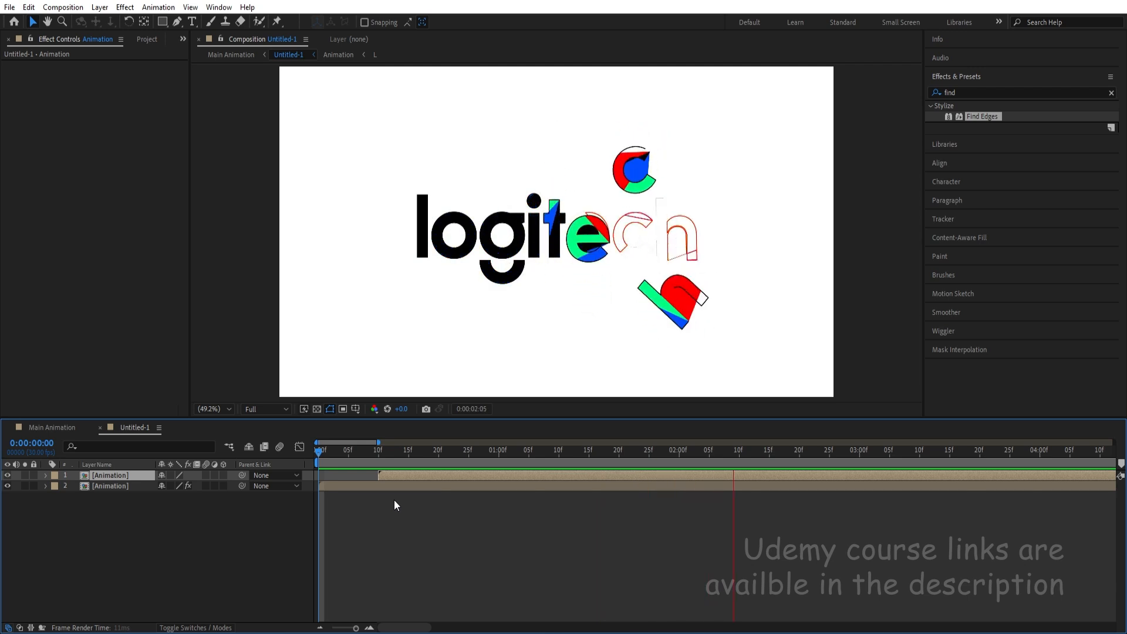
pyautogui.press('space')
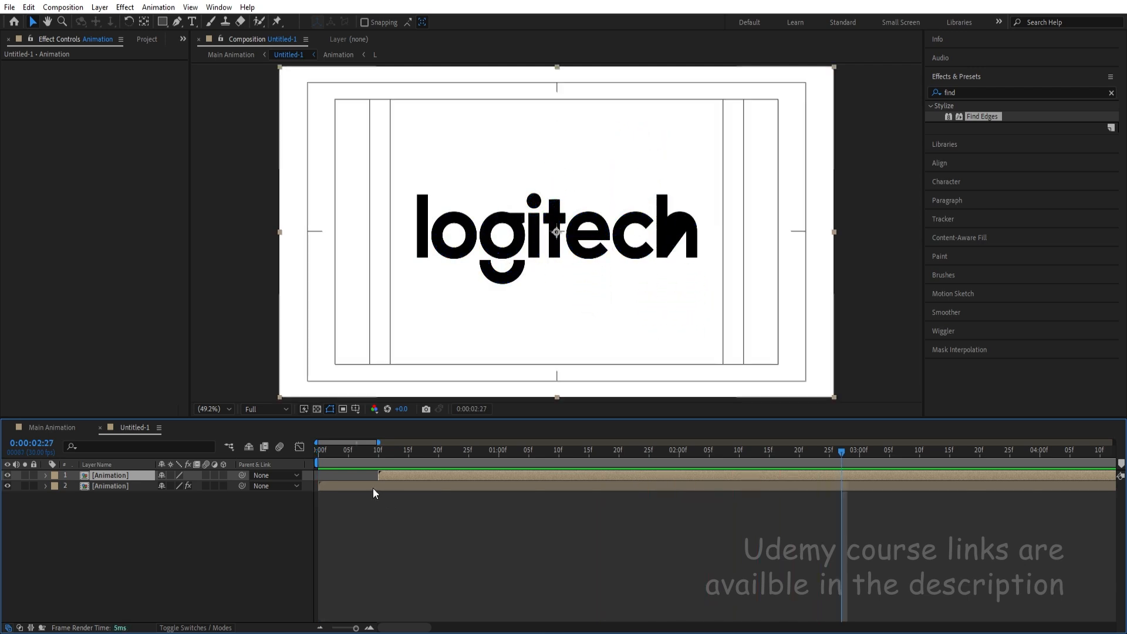
# Step: Shift both Animation layers 10 frames later, so the Find Edges layer starts at frame 10 and the unaffected one at frame 20
pyautogui.click(114, 541)
pyautogui.moveTo(124, 531); pyautogui.dragTo(92, 466)
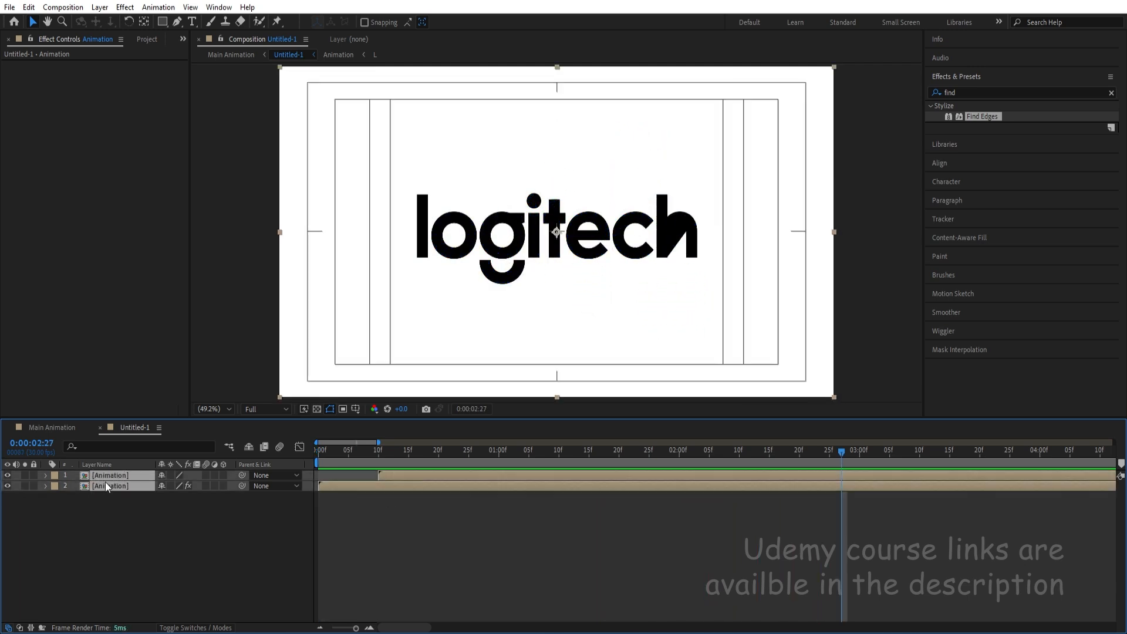
pyautogui.moveTo(359, 480); pyautogui.dragTo(417, 479)
pyautogui.click(398, 510)
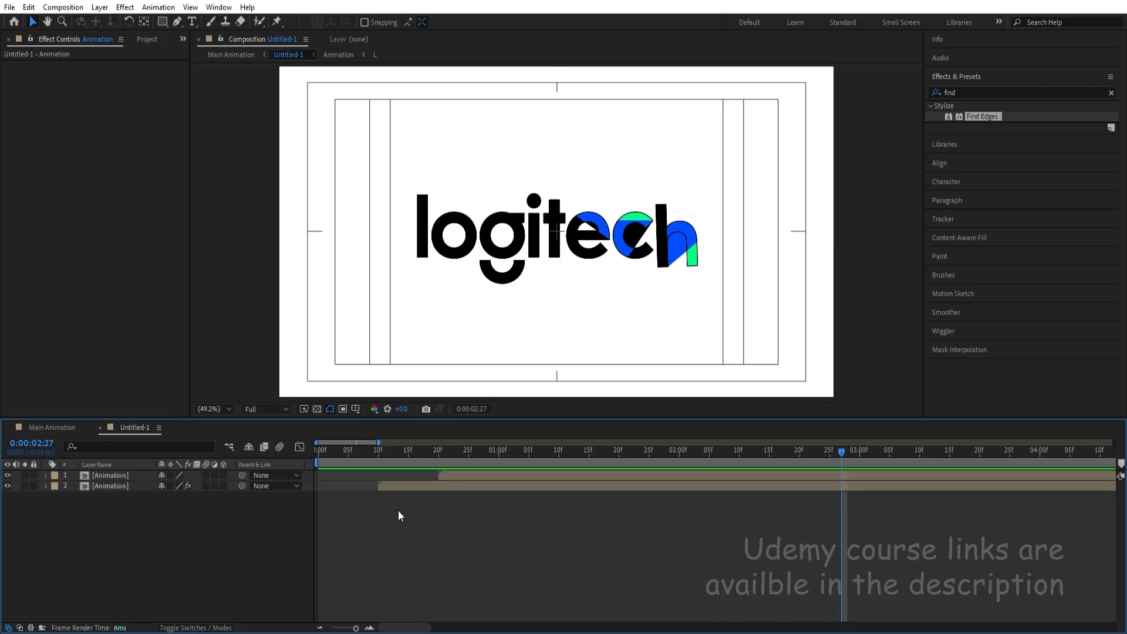
# Step: Duplicate the Find Edges layer, start the lower copy at frame 0, enable its Invert option, and preview the result
pyautogui.click(392, 487)
pyautogui.click(405, 452)
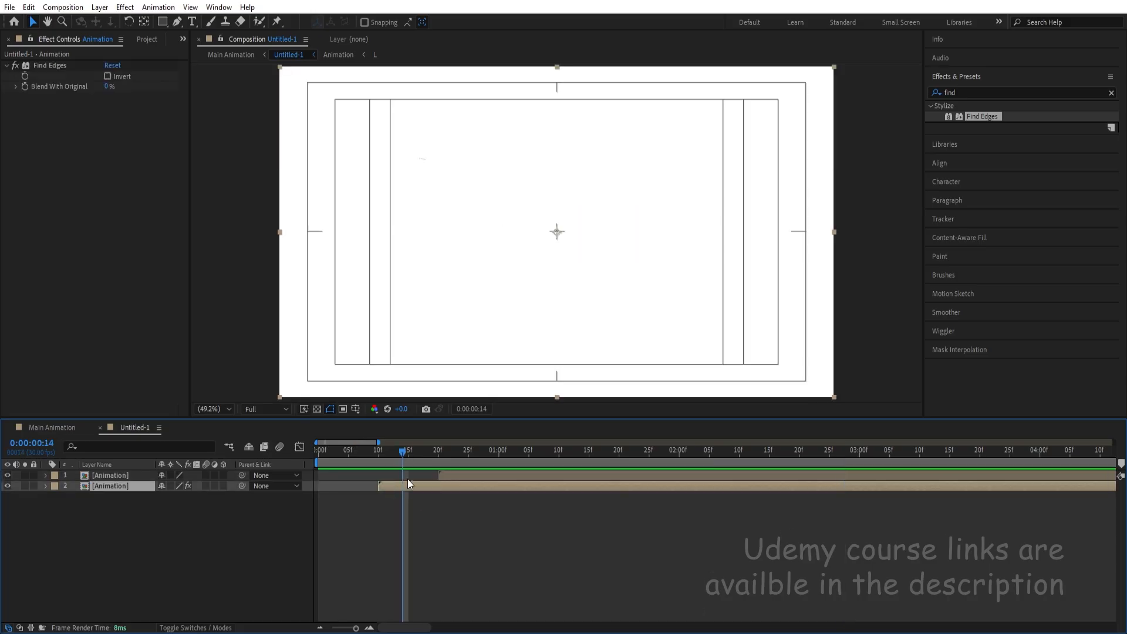
pyautogui.hotkey('ctrl', 'd')
pyautogui.moveTo(404, 495); pyautogui.dragTo(358, 496)
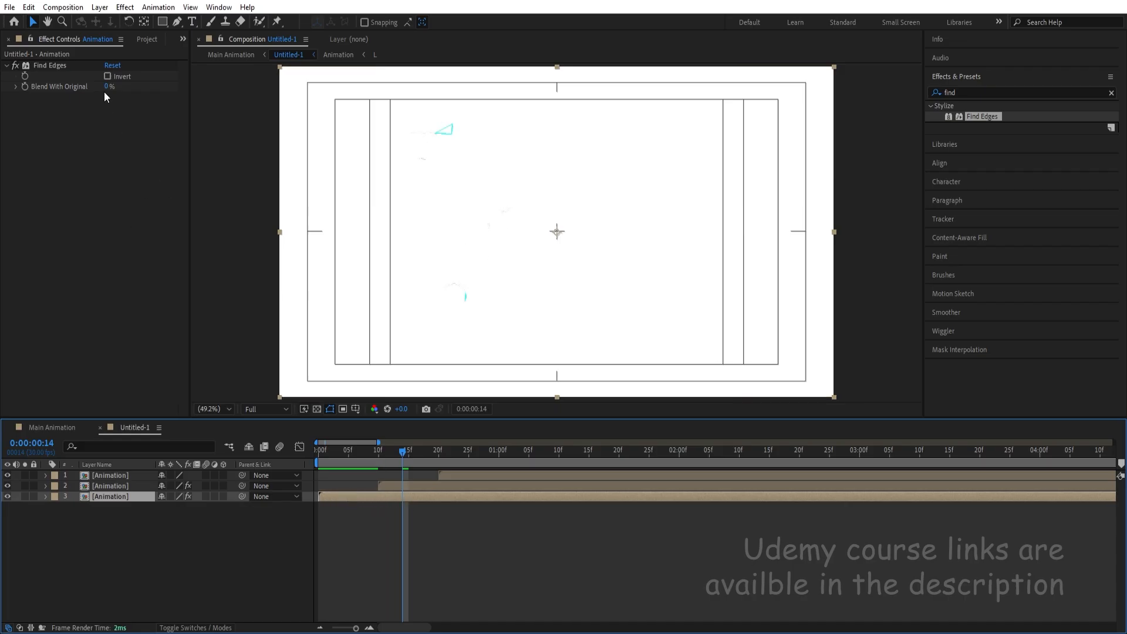
pyautogui.click(108, 76)
pyautogui.press('space')
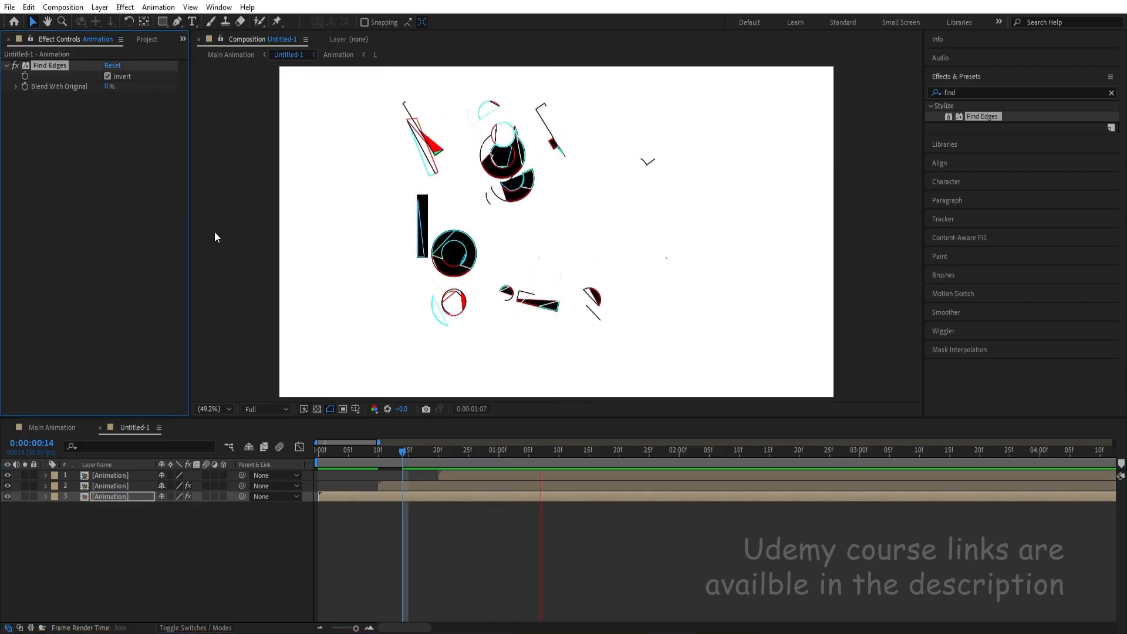
pyautogui.press('space')
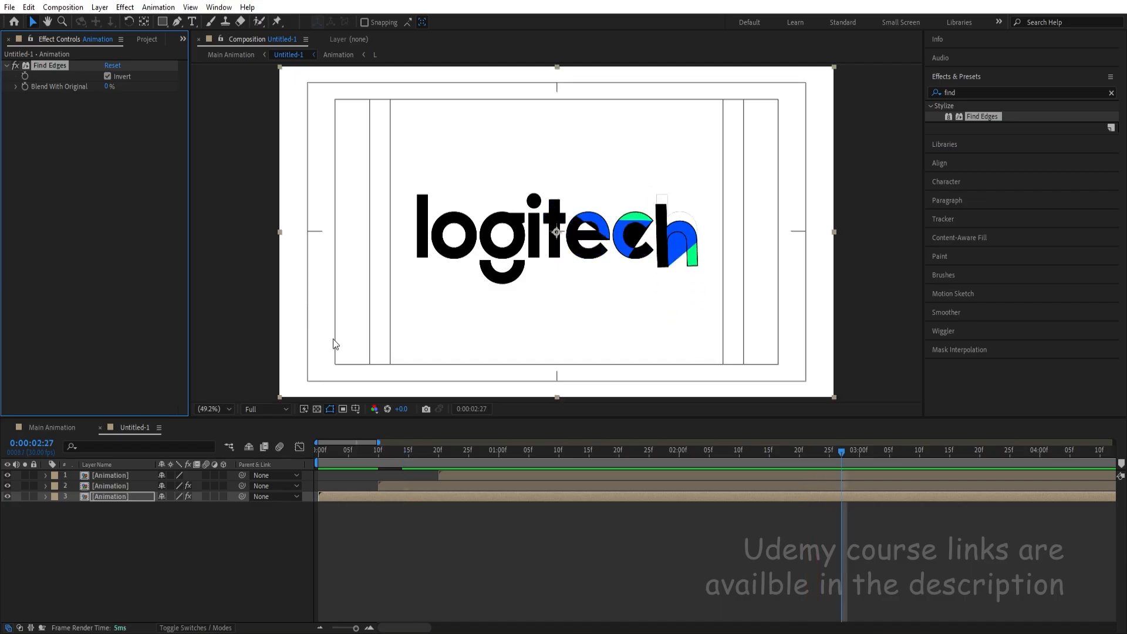
# Step: Move the upper two Animation layers 5 frames earlier, starting at frames 5 and 15, and preview the tighter timing
pyautogui.click(349, 449)
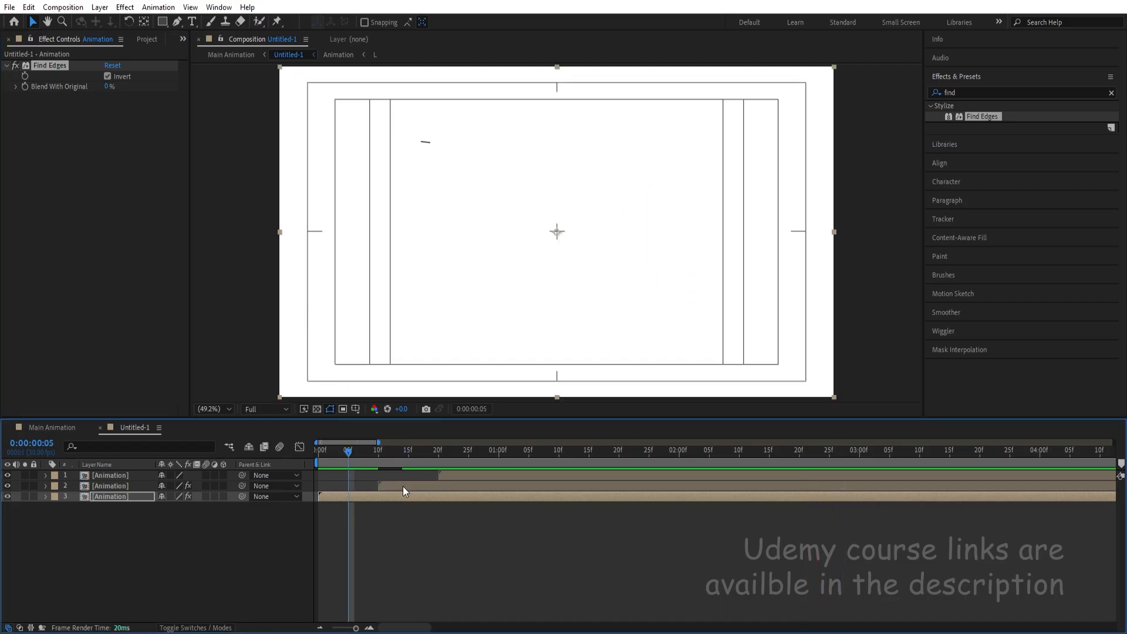
pyautogui.click(402, 486)
pyautogui.keyDown('shift'); pyautogui.click(464, 476); pyautogui.keyUp('shift')
pyautogui.moveTo(453, 473); pyautogui.dragTo(435, 464)
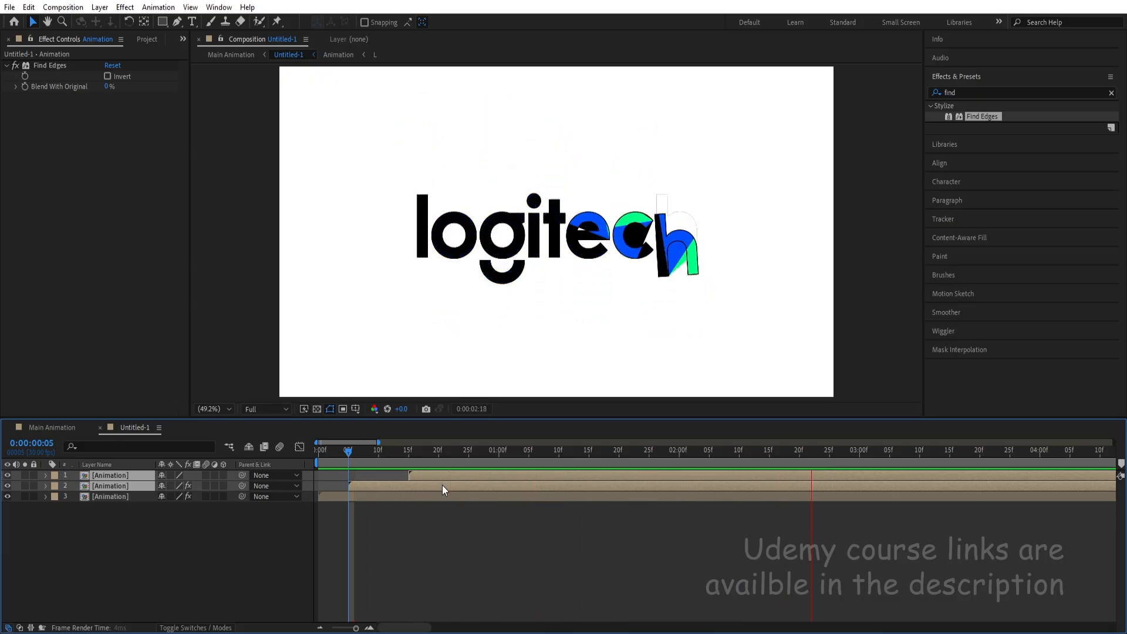
pyautogui.press('space')
pyautogui.click(461, 529)
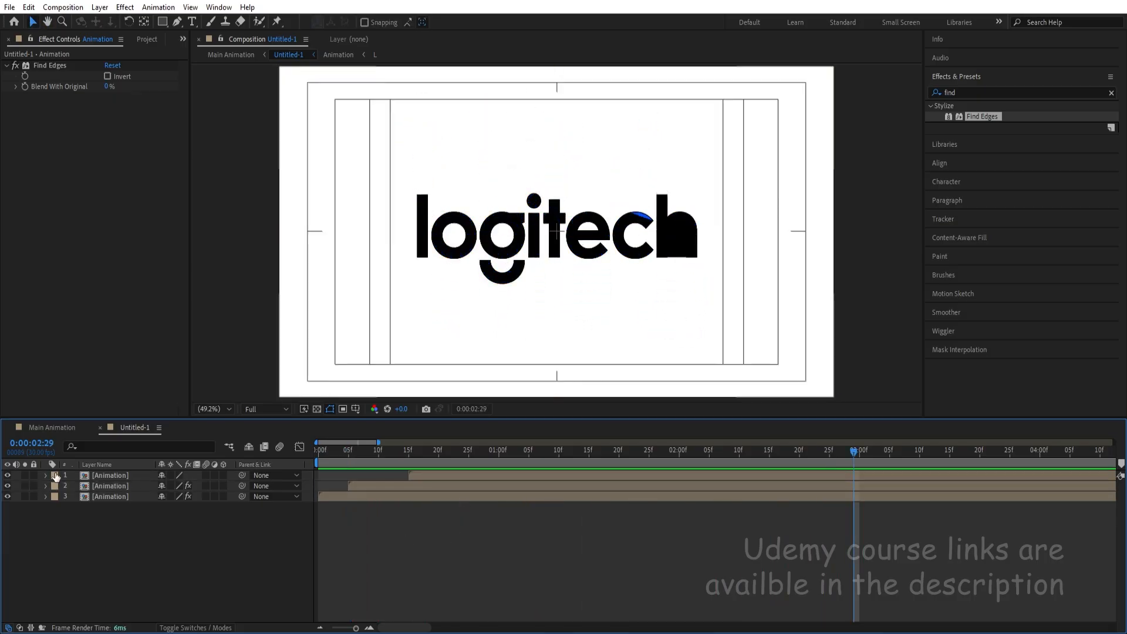
# Step: Preview the three-layer animation from the beginning and open the Main Animation composition
pyautogui.press('-')
pyautogui.press('-')
pyautogui.moveTo(368, 455); pyautogui.dragTo(287, 446)
pyautogui.press('space')
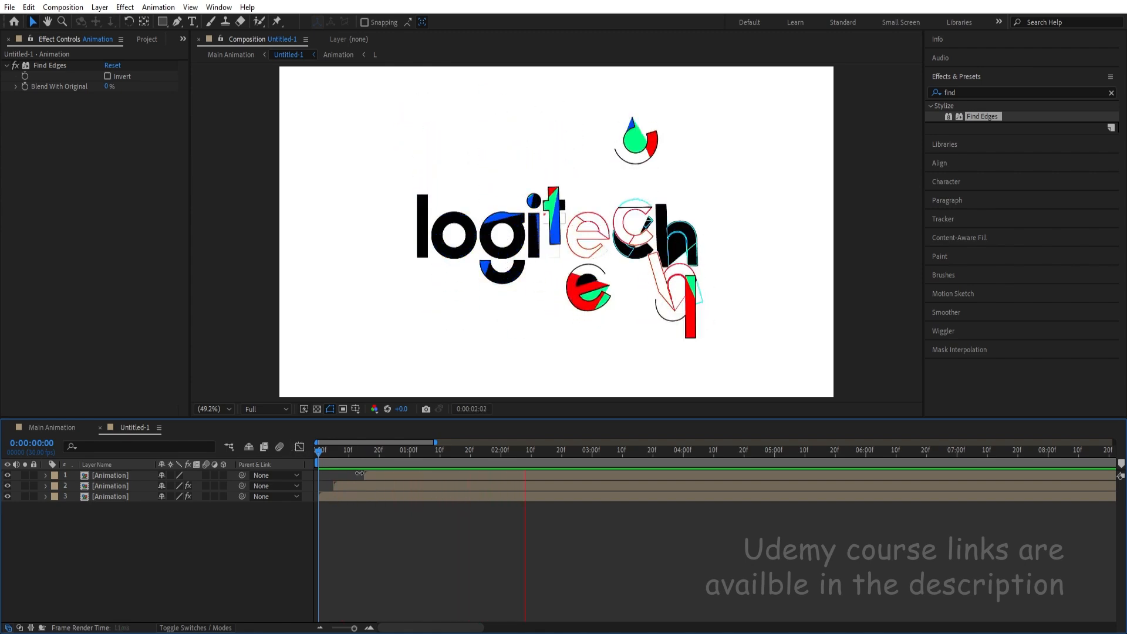
pyautogui.press('space')
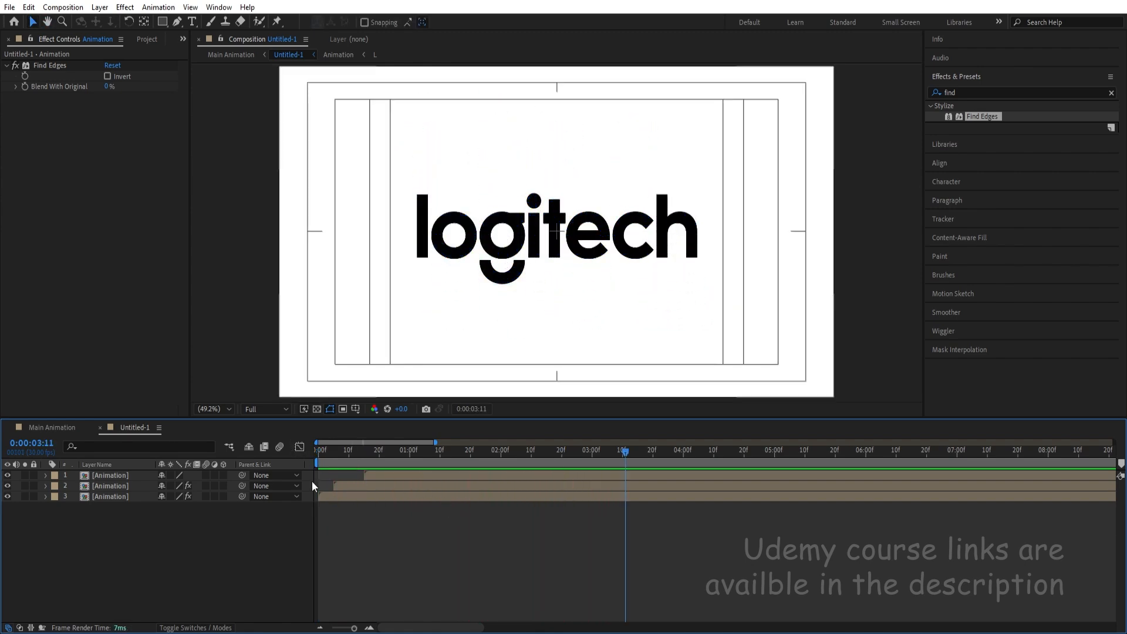
pyautogui.click(65, 423)
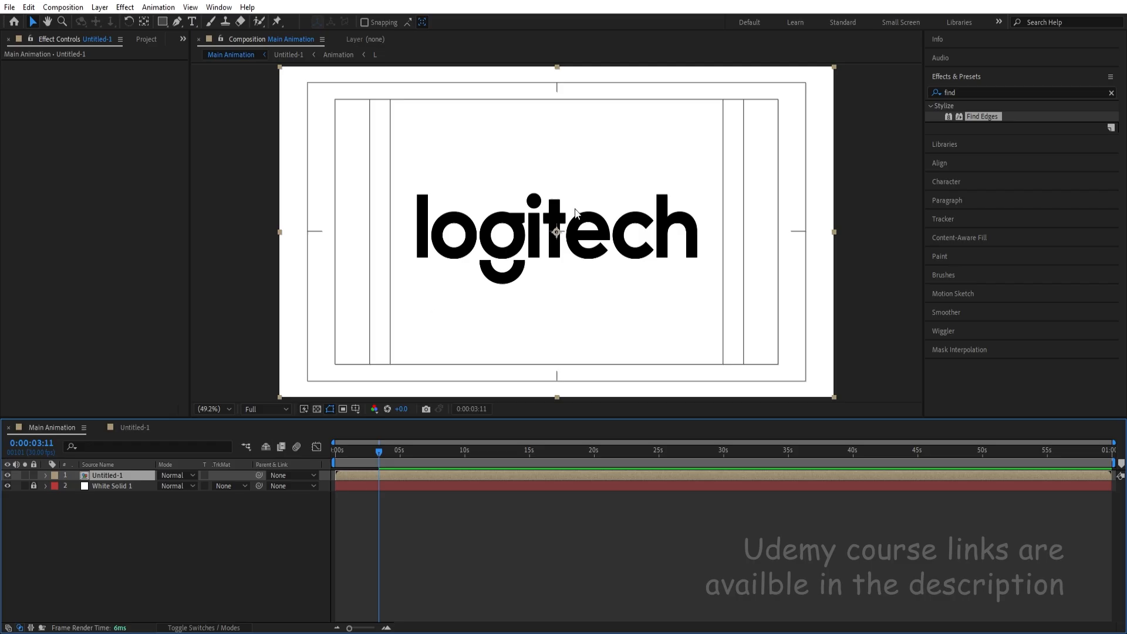